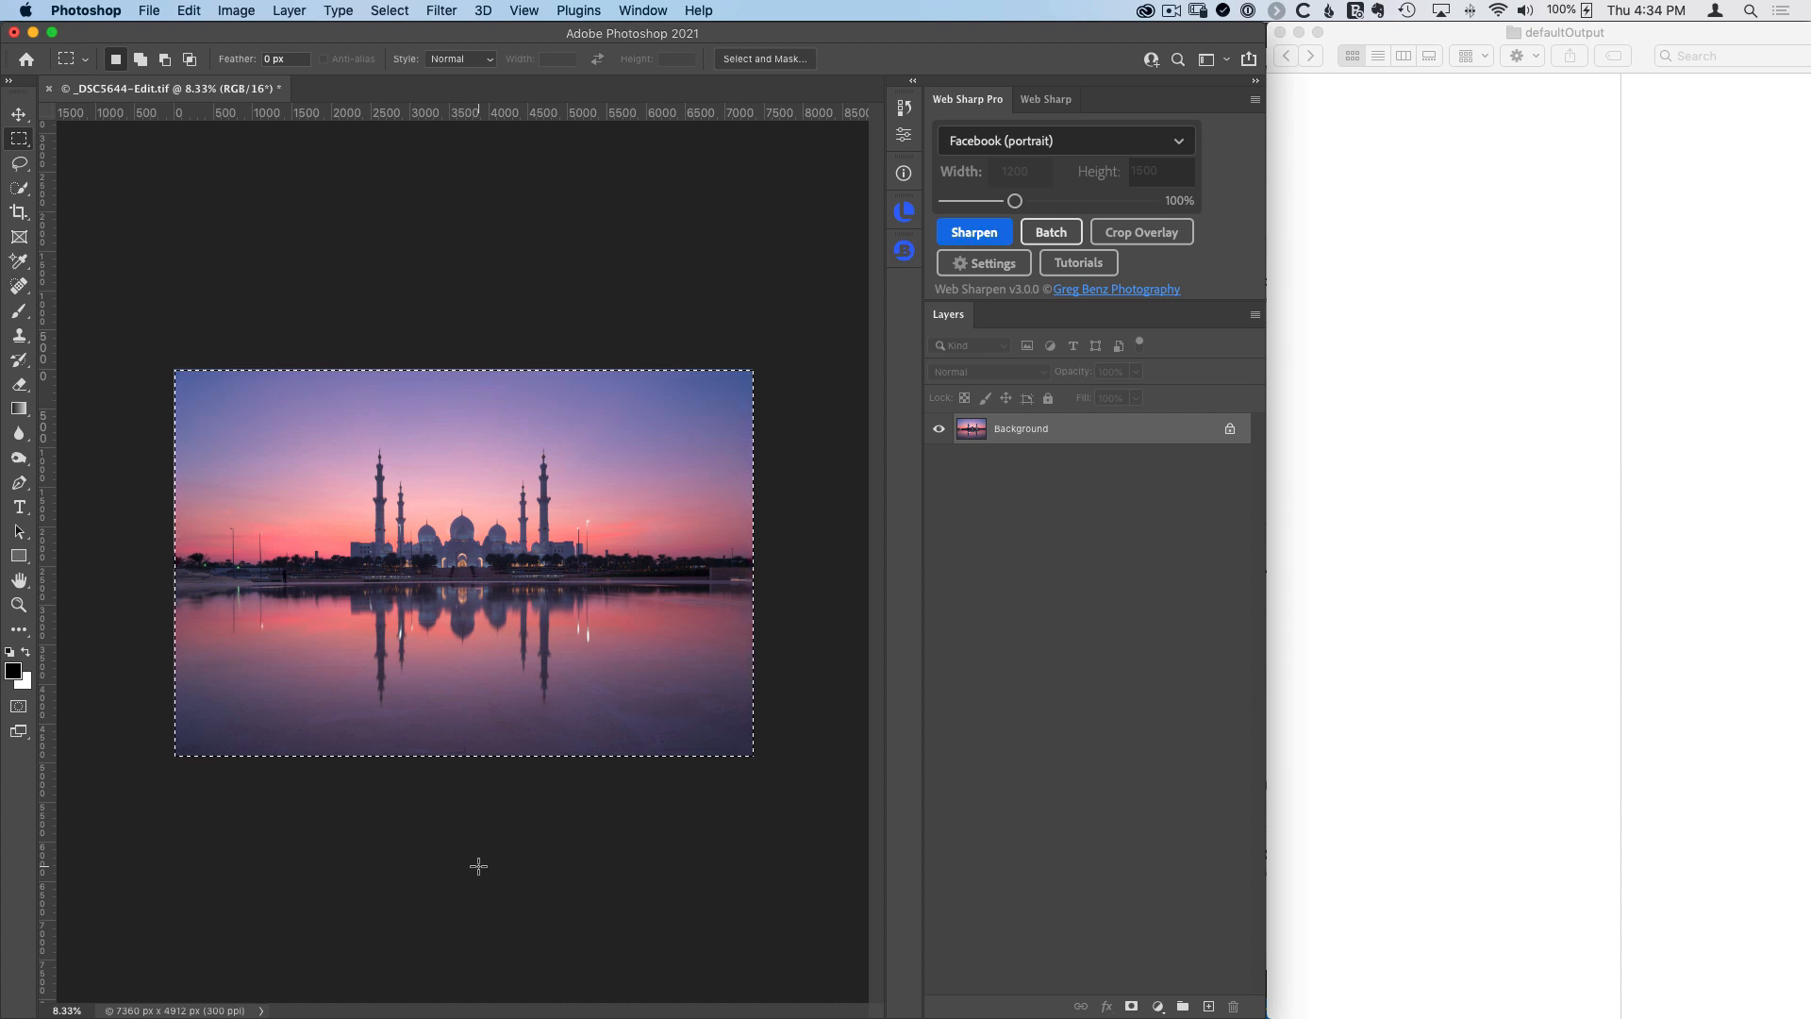
Step: Try out a tall rectangular selection by moving it across the photo from the left to the right edge, and clear it
left_click(362, 741)
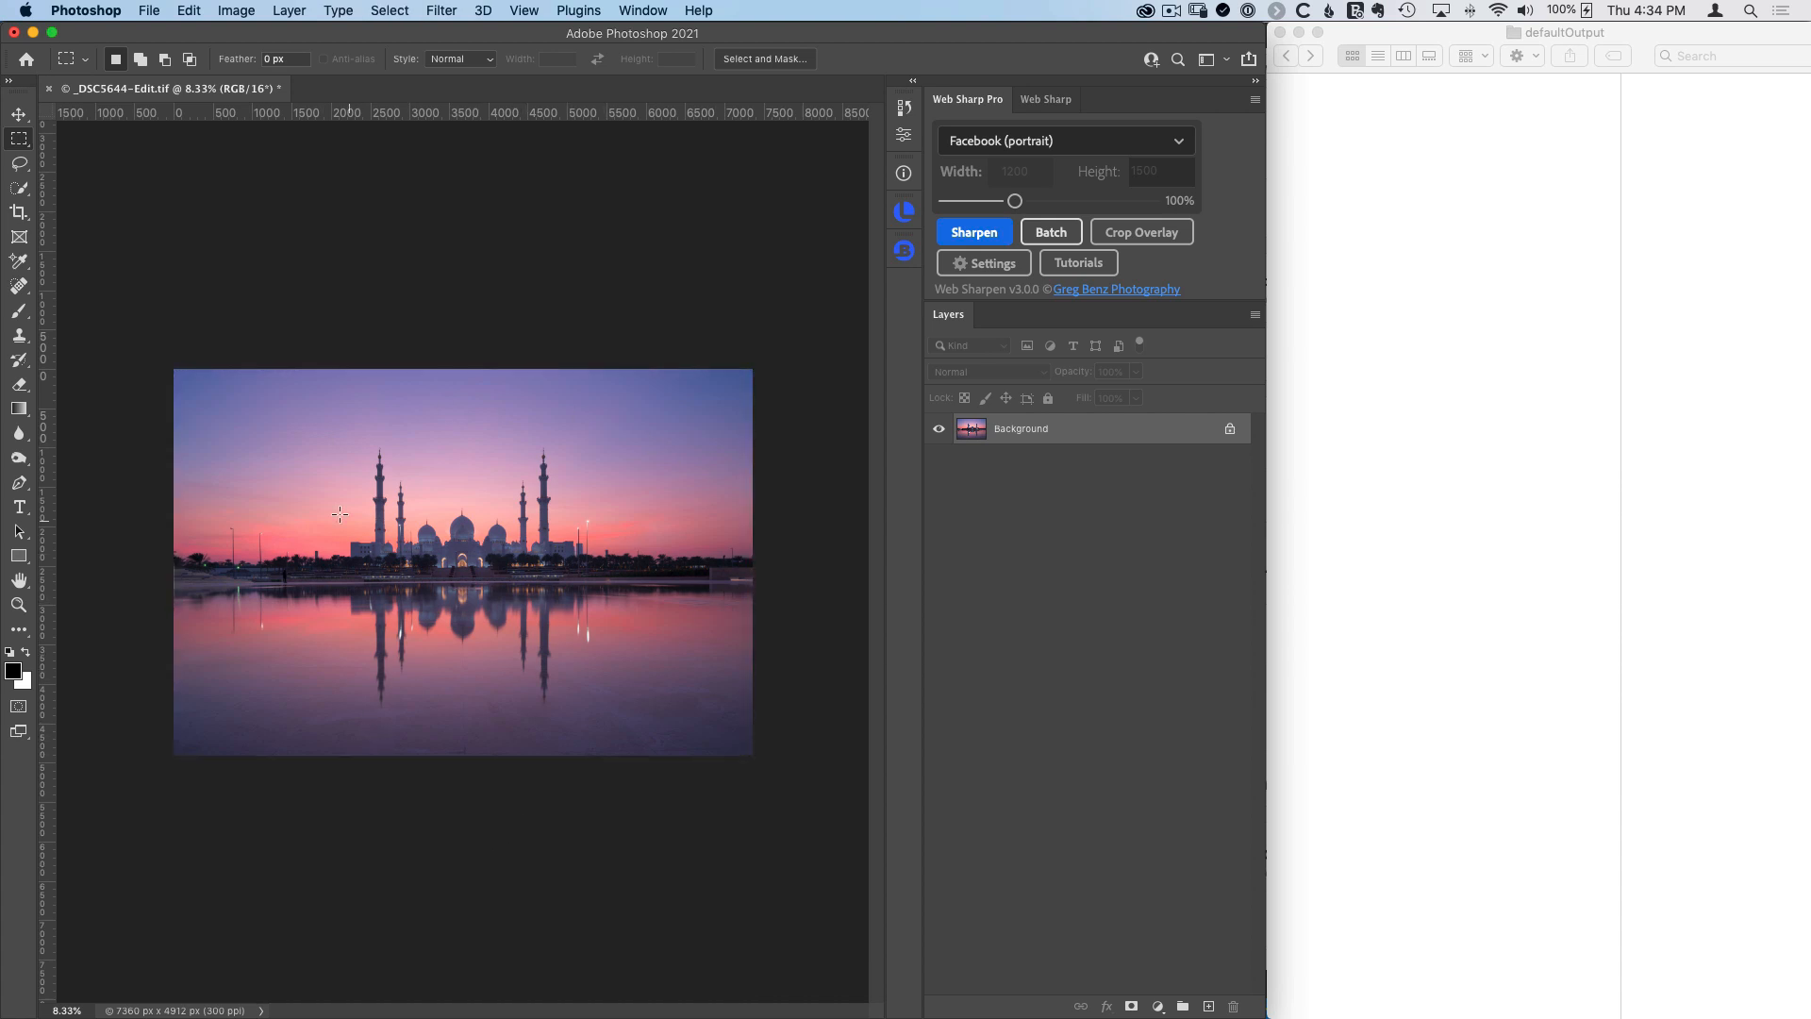
left_click_drag(259, 430, 443, 716)
left_click_drag(343, 589, 547, 595)
left_click_drag(571, 583, 698, 571)
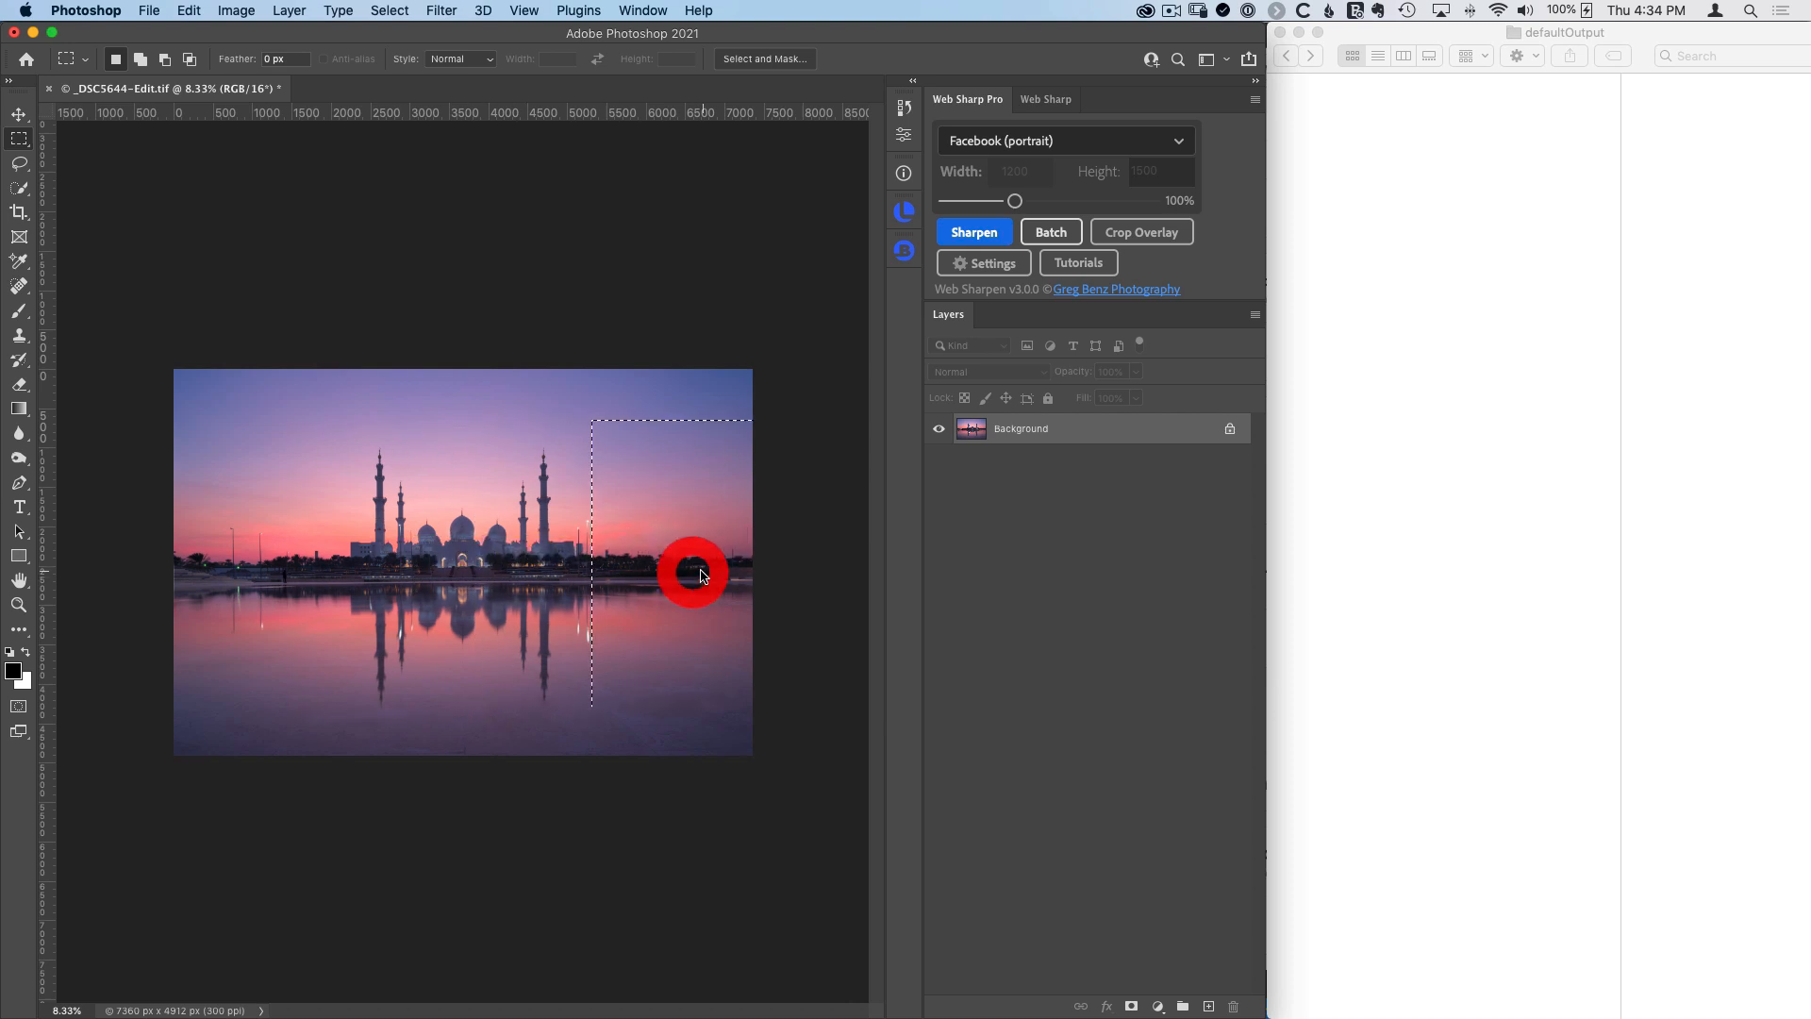
left_click(645, 573)
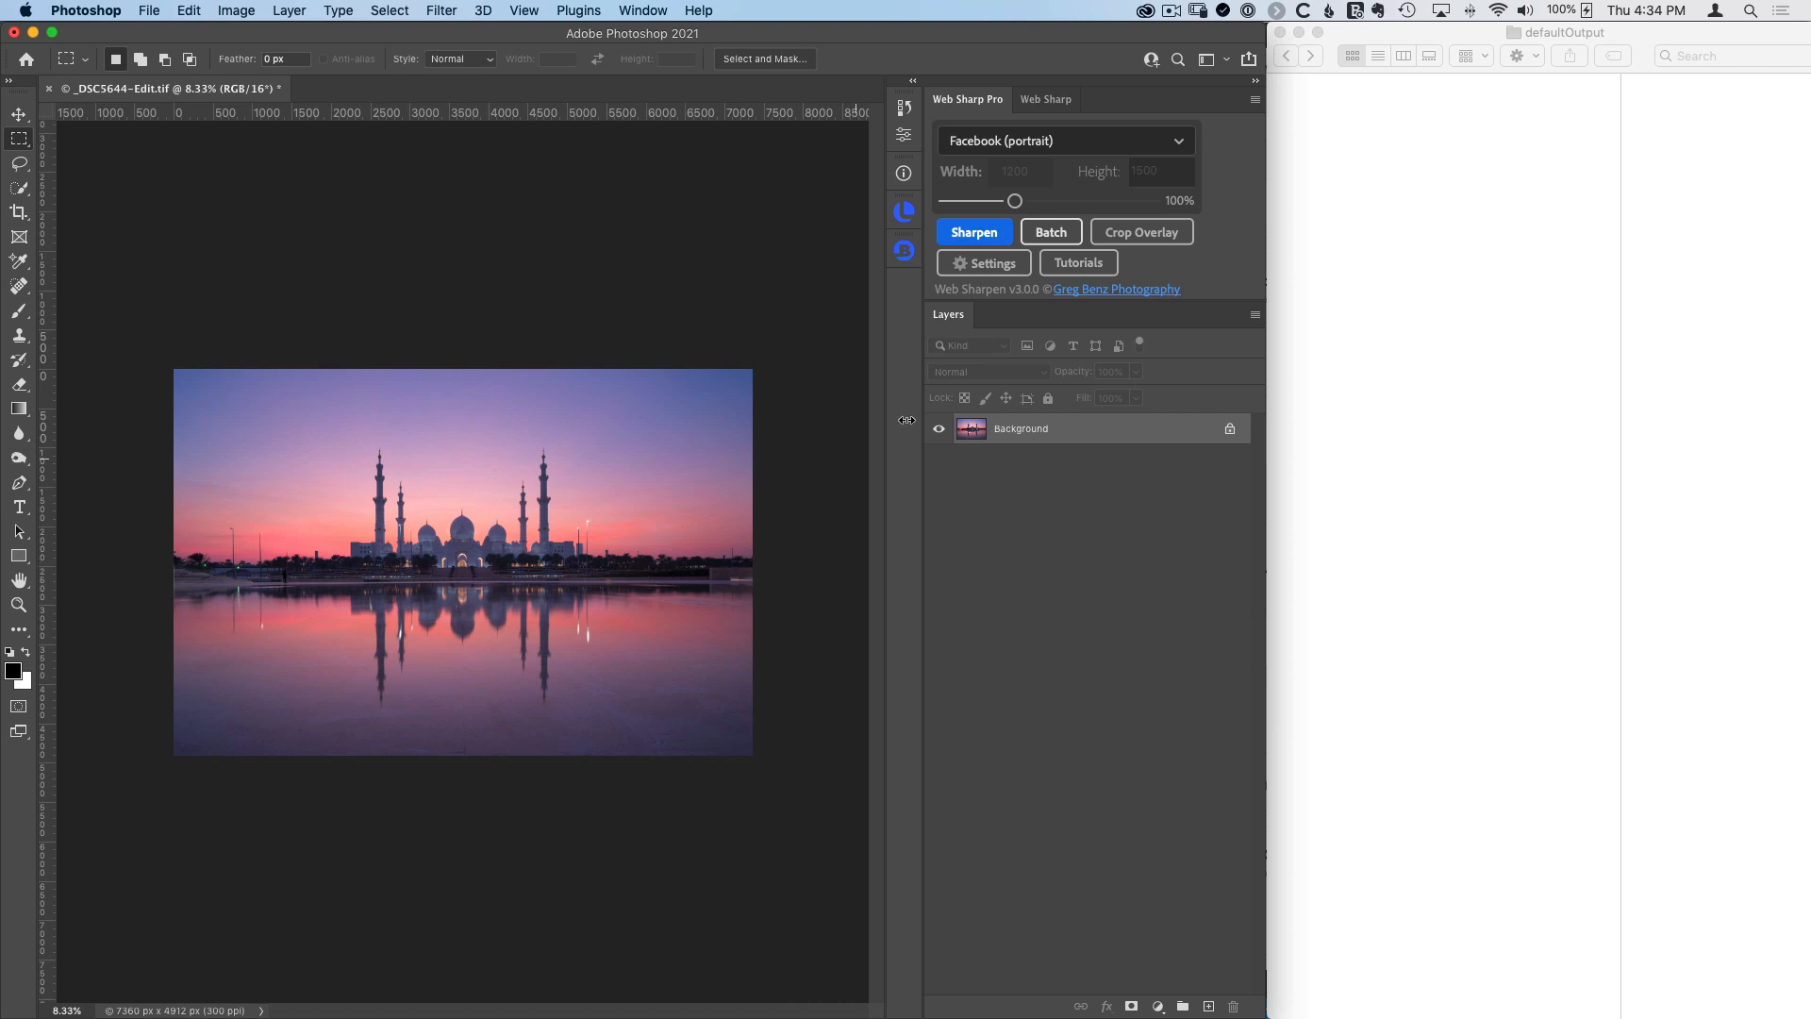
Step: Open the crop overlay template file for editing and hide all the existing overlay groups above the backdrop
left_click(1163, 245, "super")
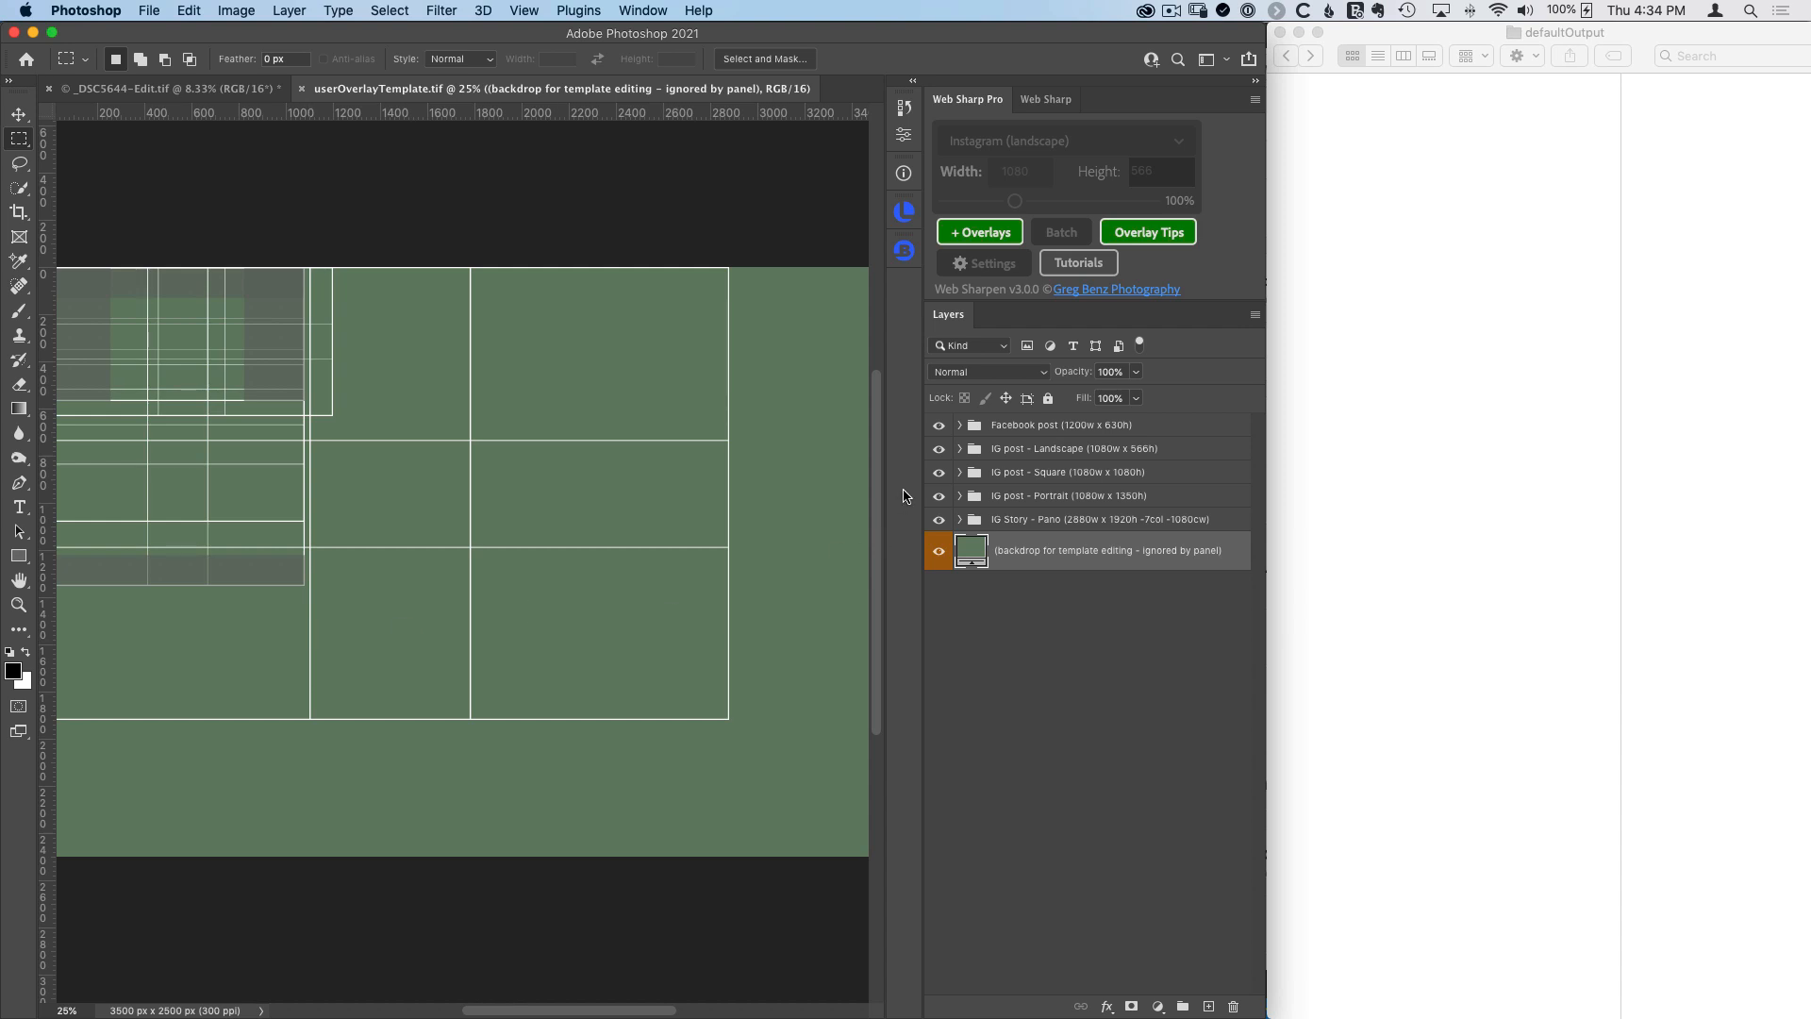
left_click_drag(939, 431, 938, 534)
Step: Start a new overlay template and compare its basic and advanced options, leaving the advanced ones shown
left_click(973, 243)
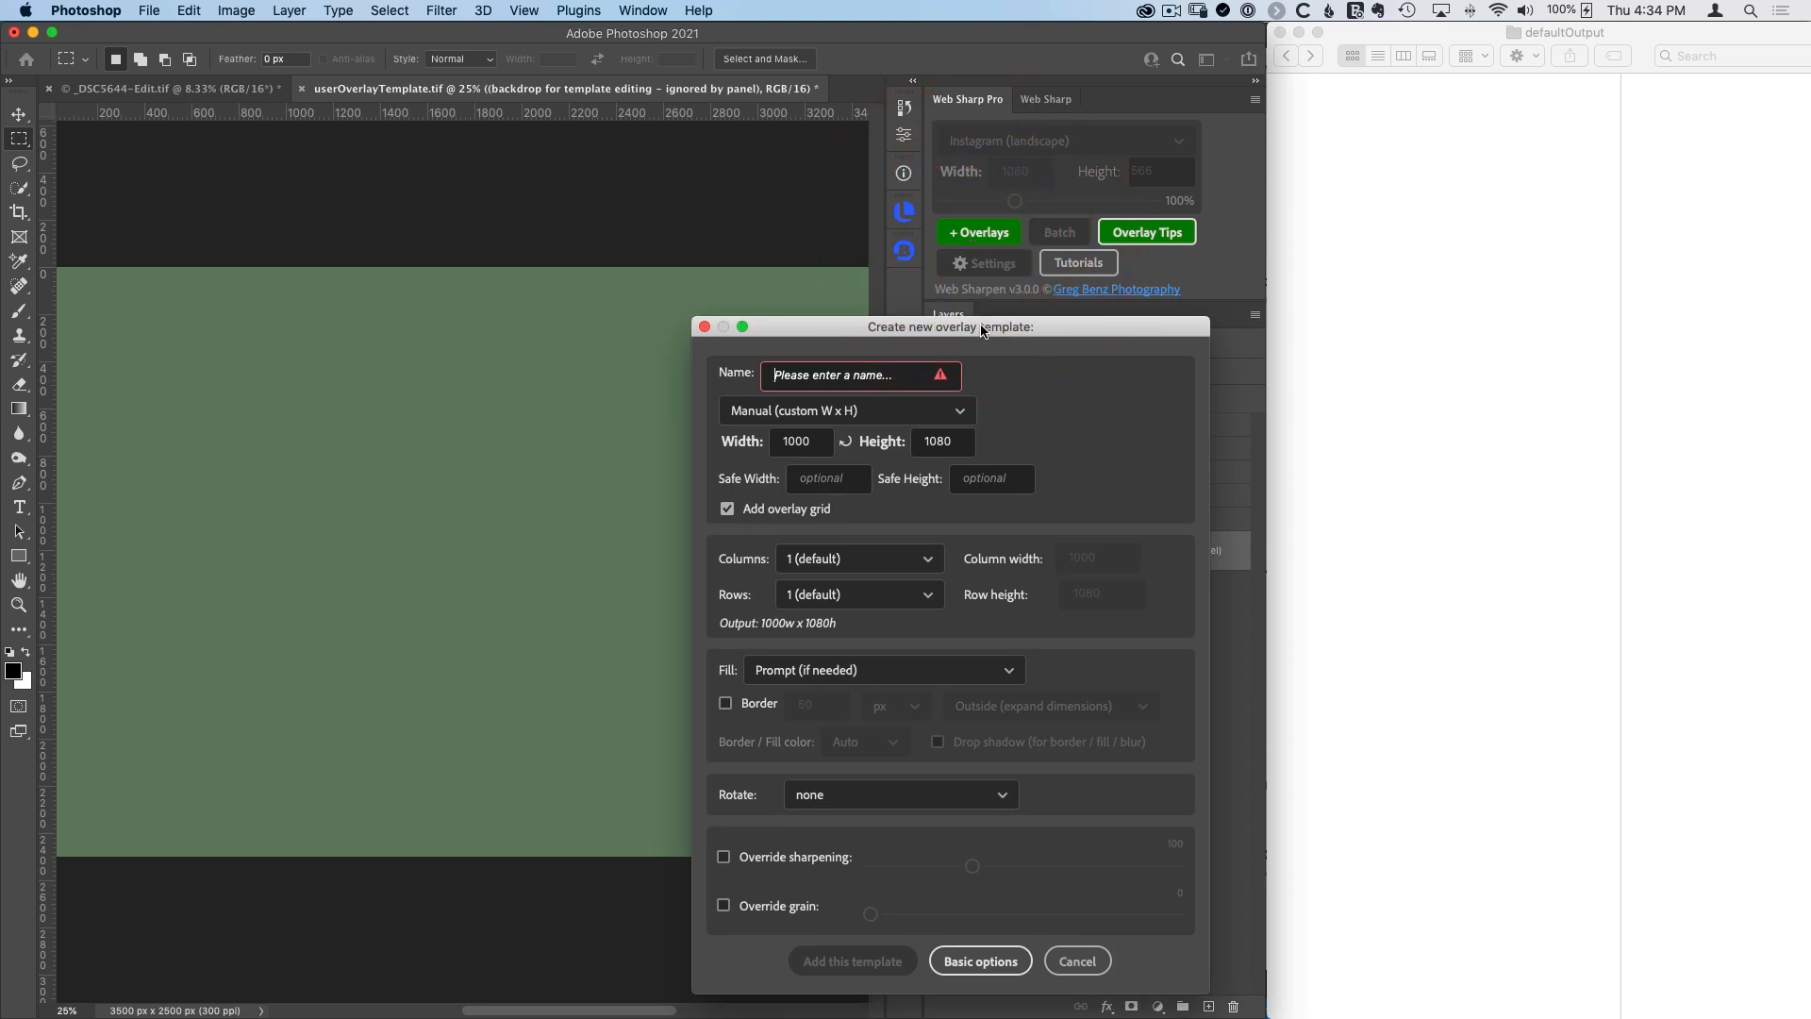
left_click_drag(981, 334, 981, 287)
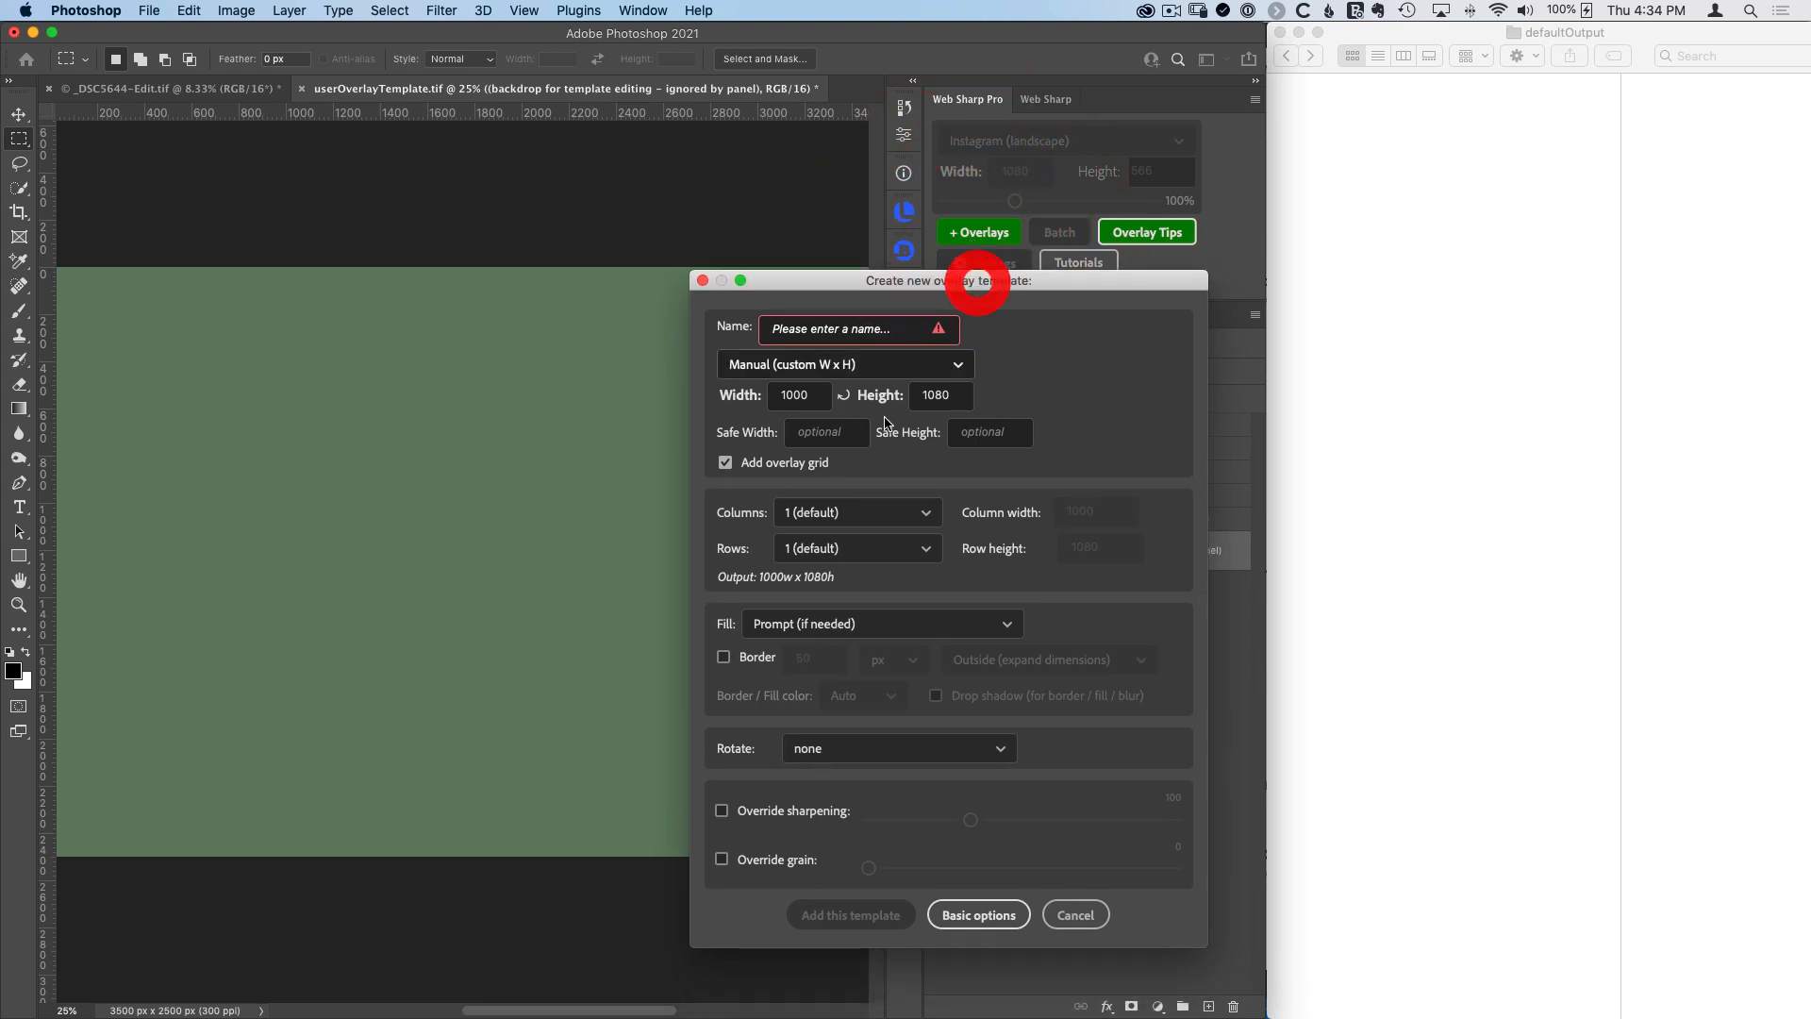
left_click(989, 916)
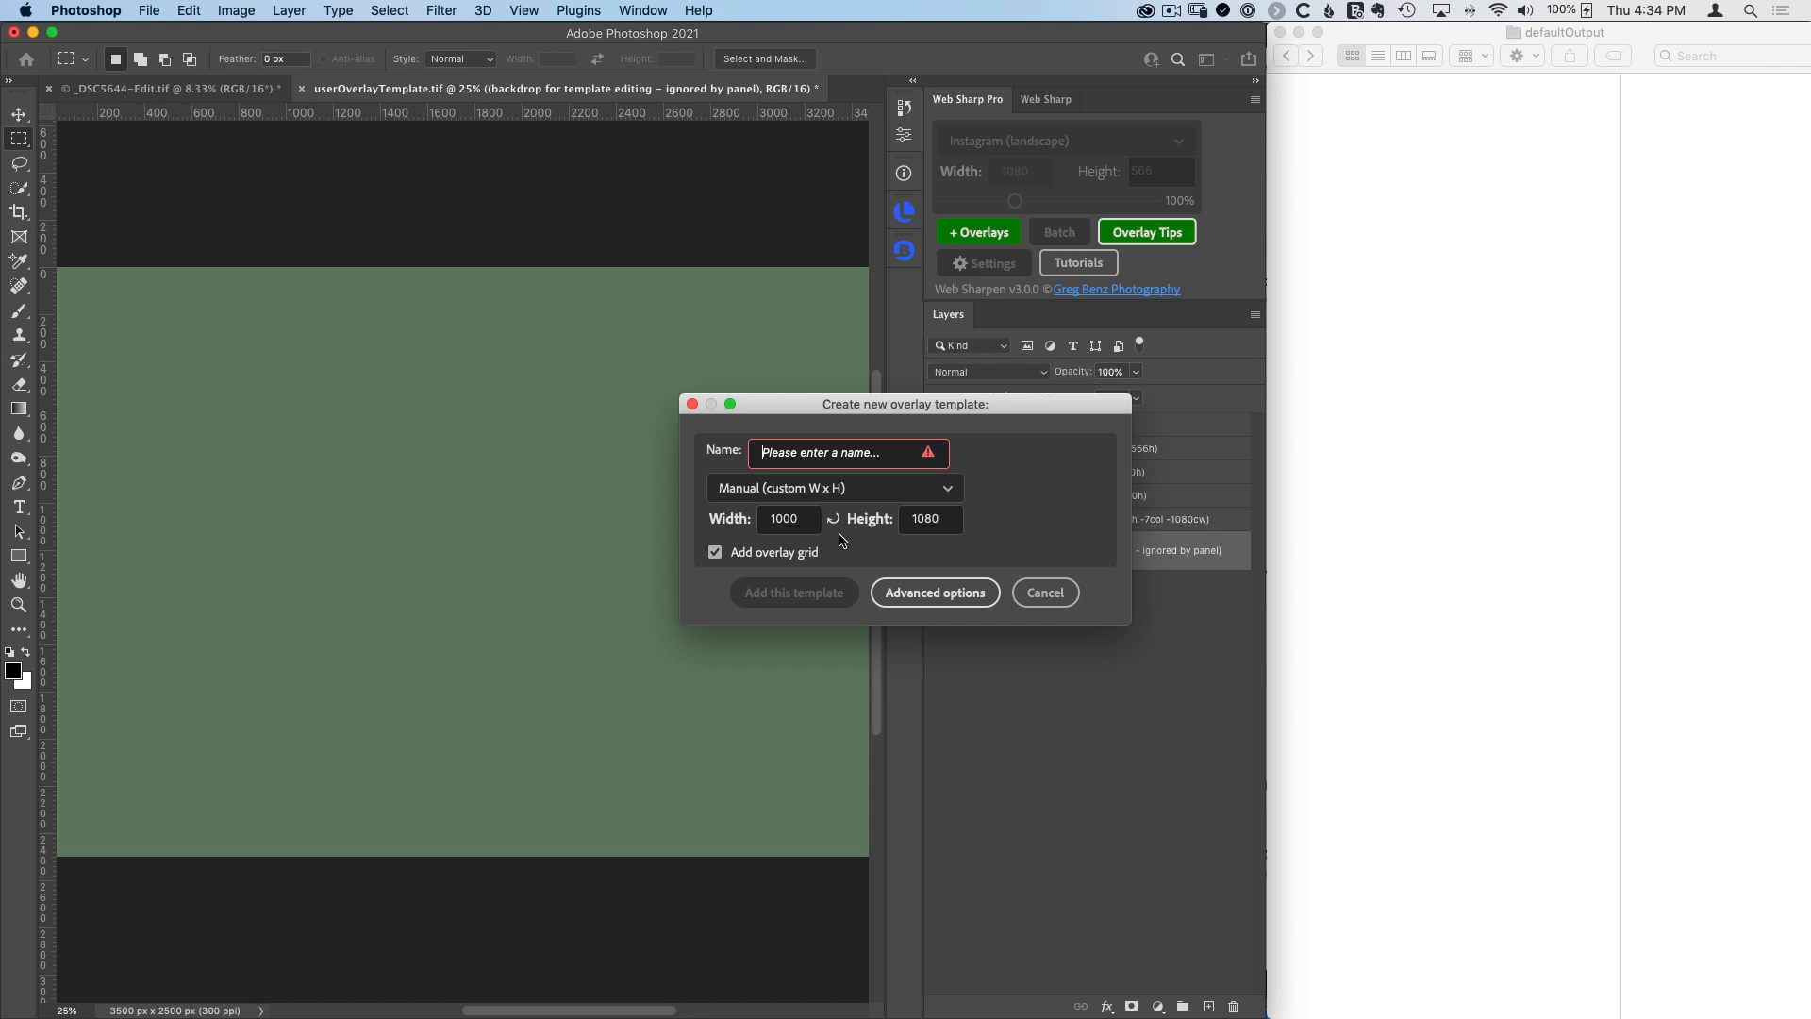
left_click(926, 594)
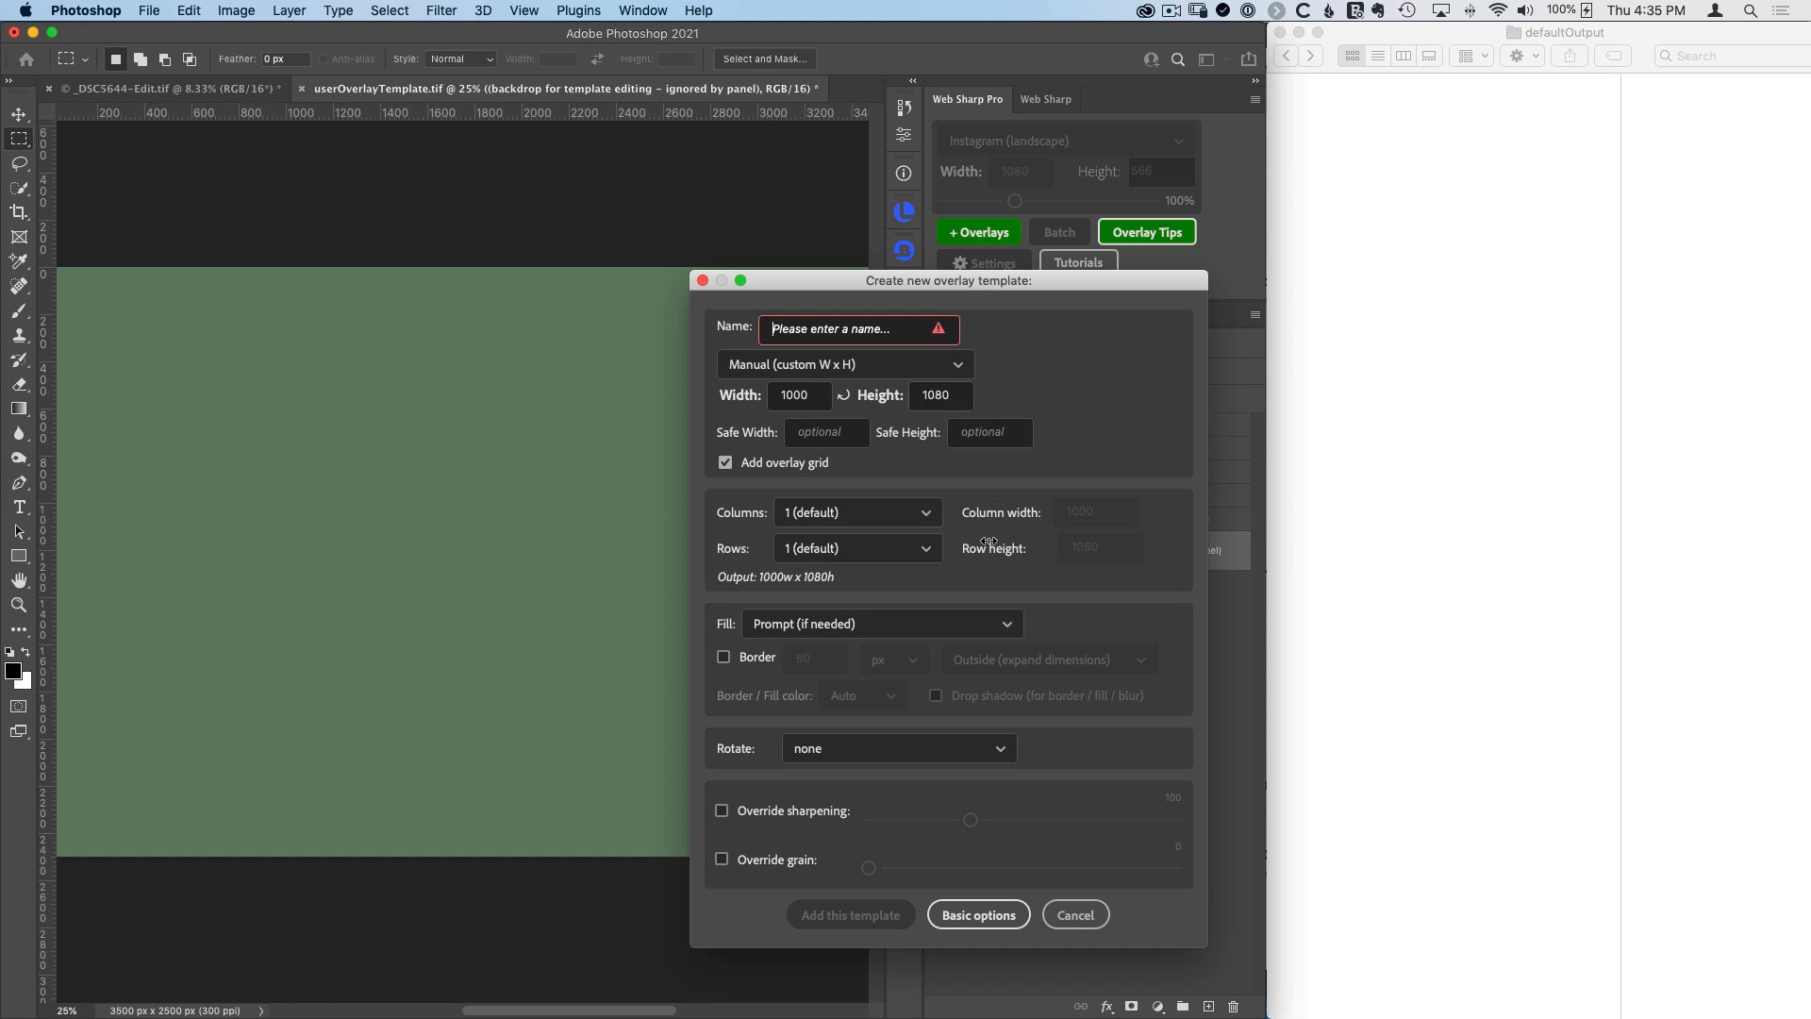
Step: Make the template Fixed Height (keep full image), name it "IG Story full pano" and set its height to 1920
mouse_move(988, 544)
left_click(830, 368)
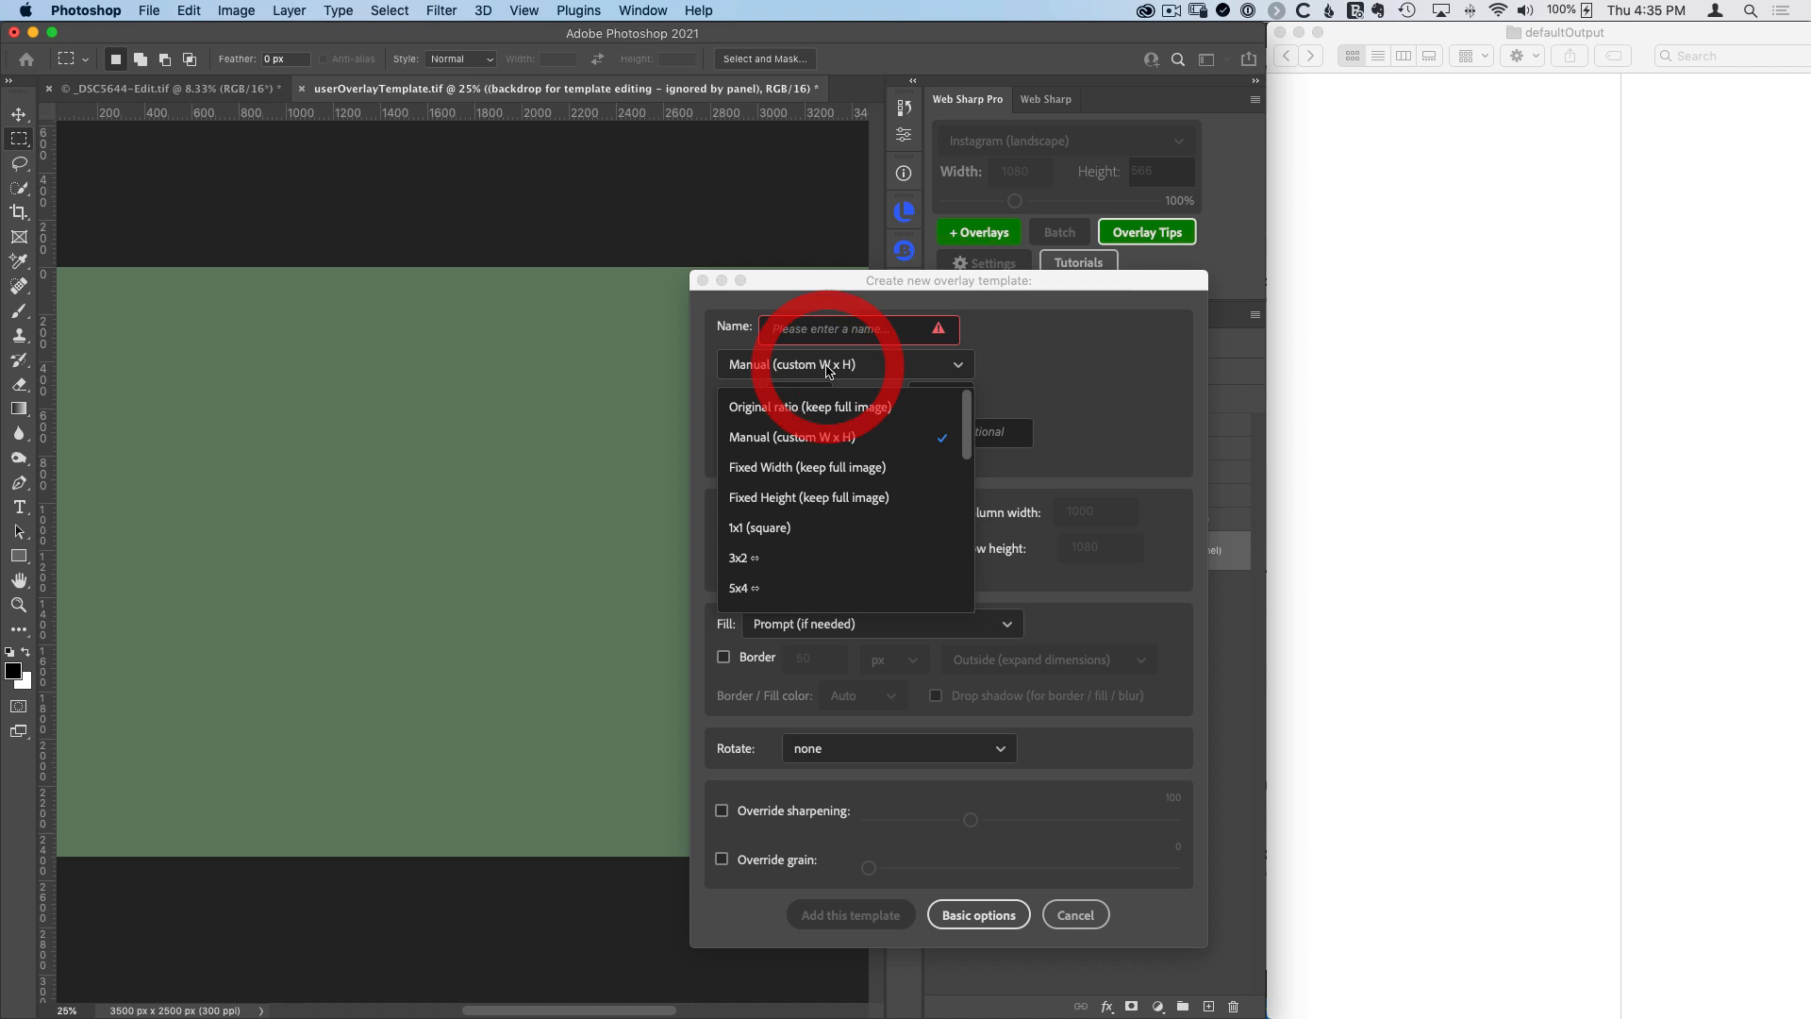
left_click(858, 500)
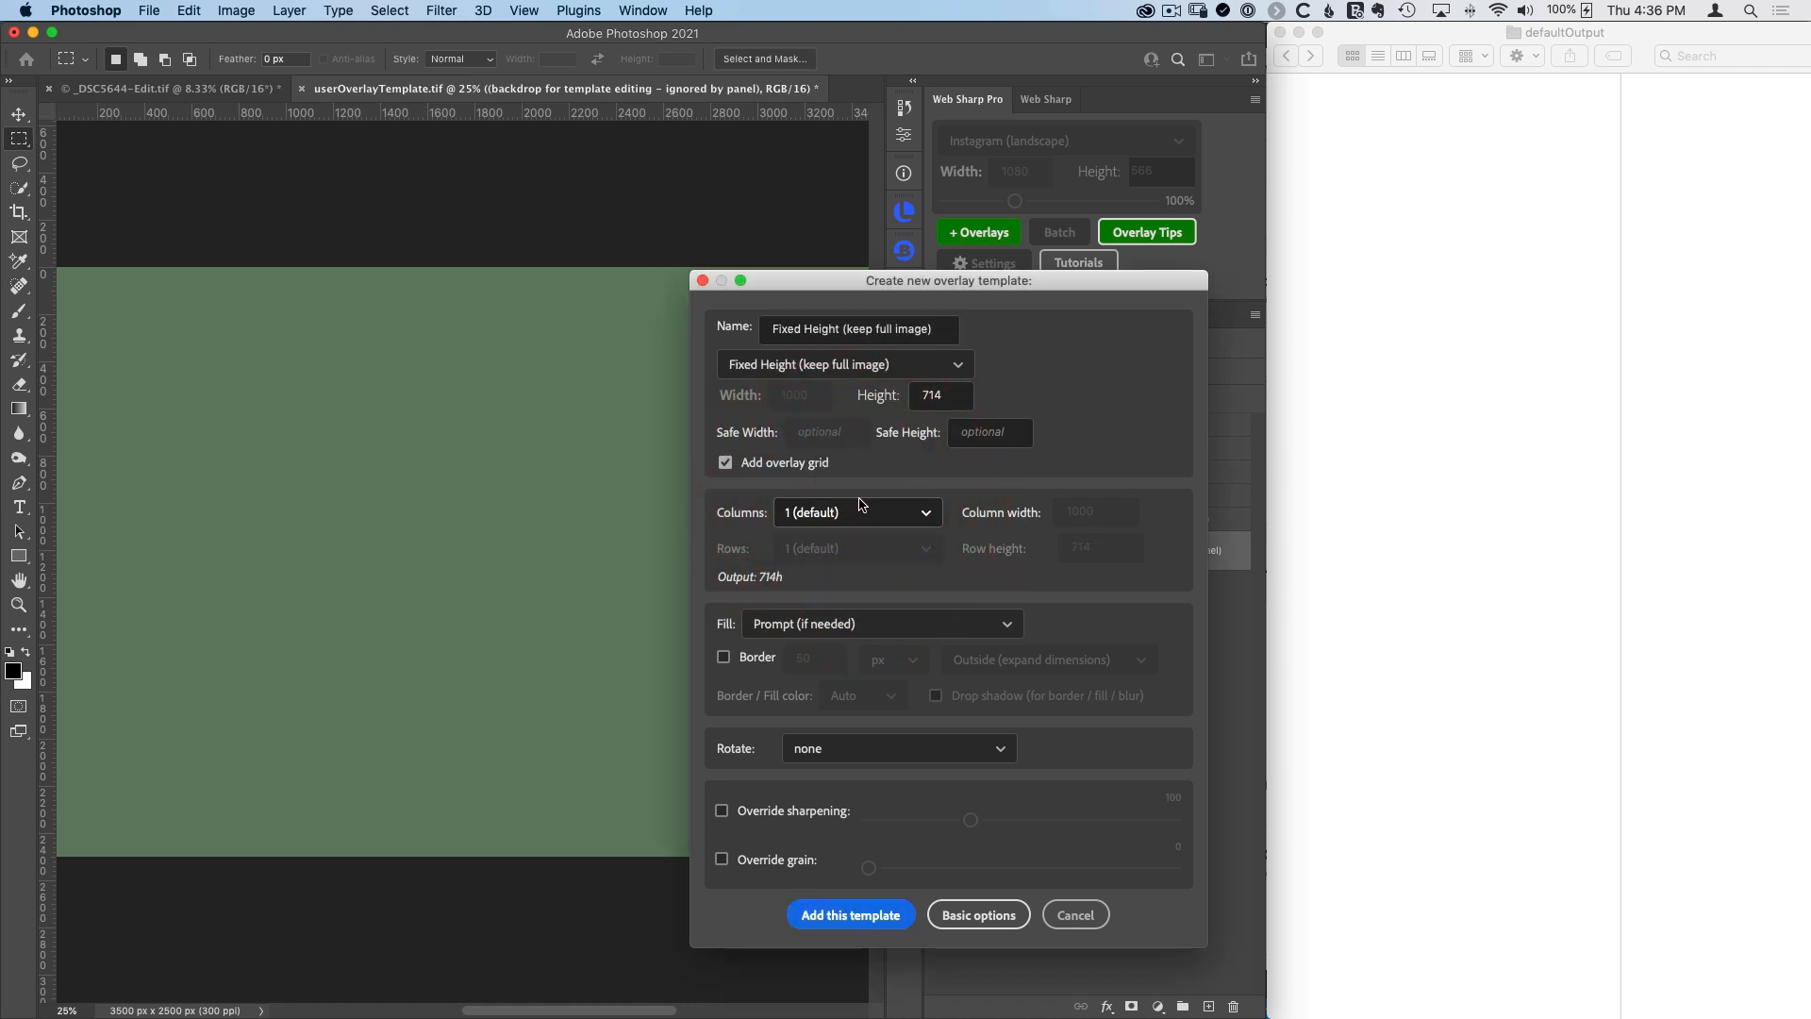
left_click_drag(943, 332, 758, 331)
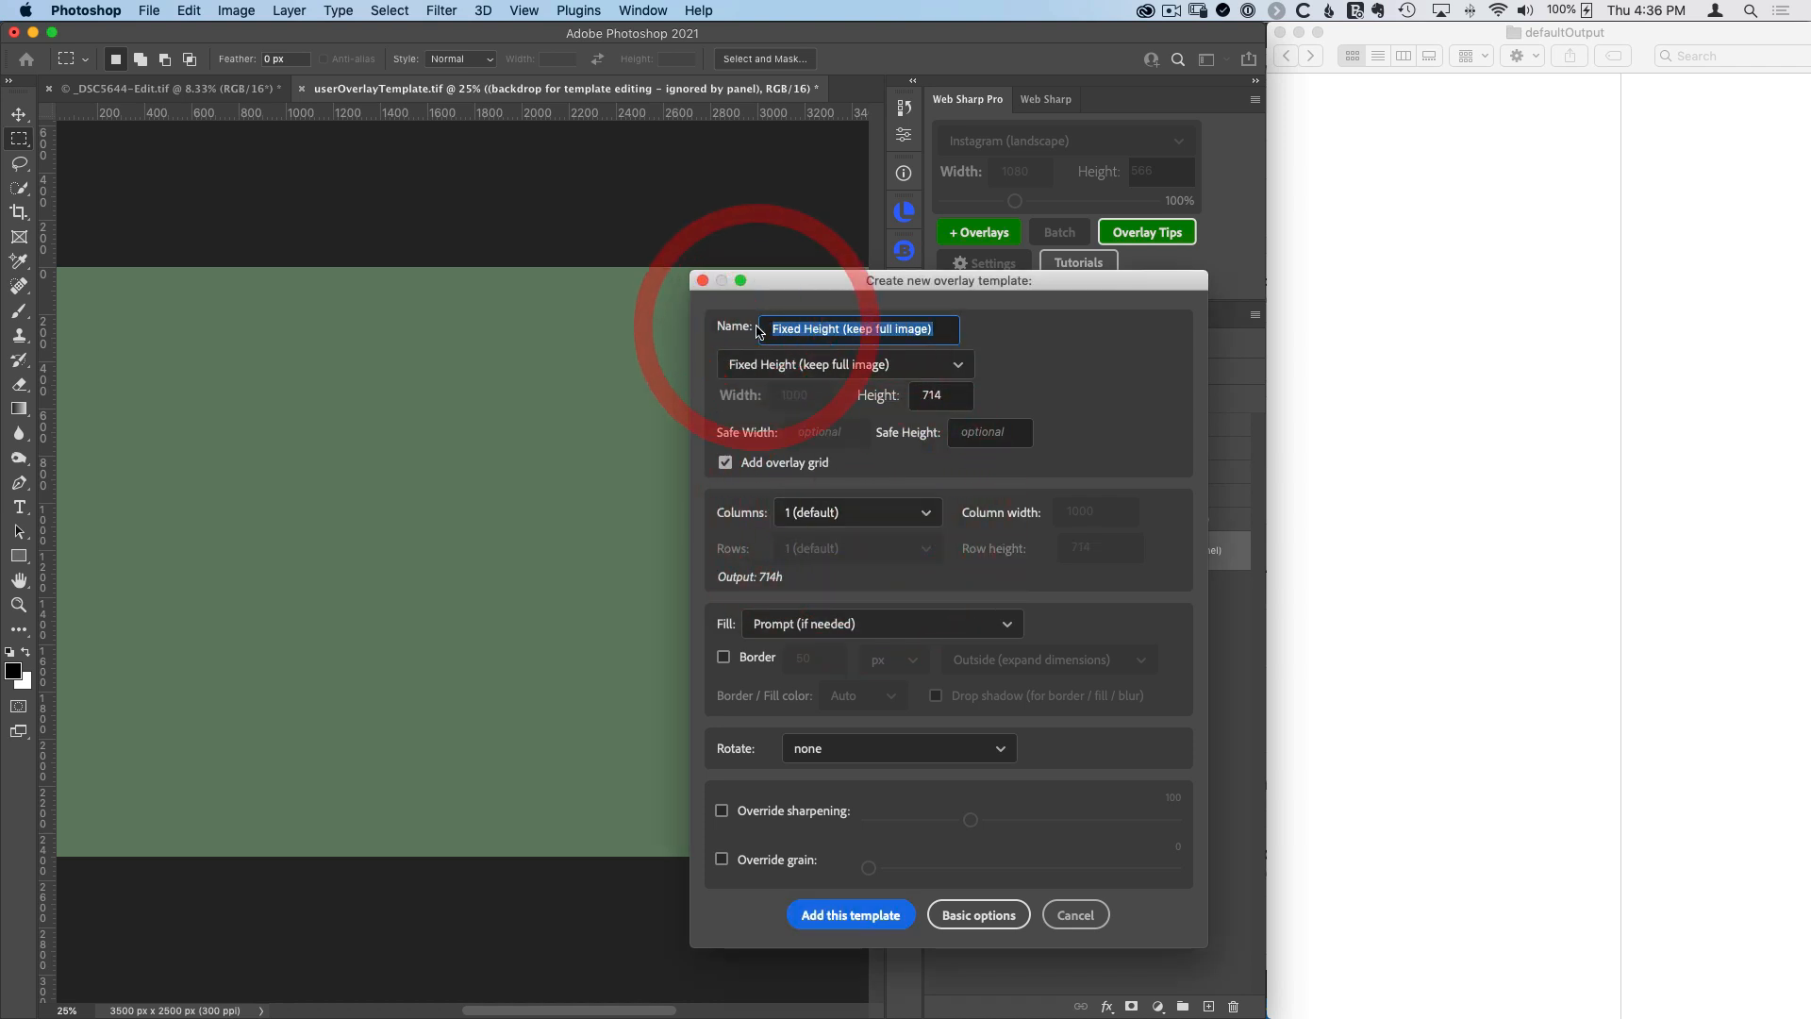
type("IG Story full pano")
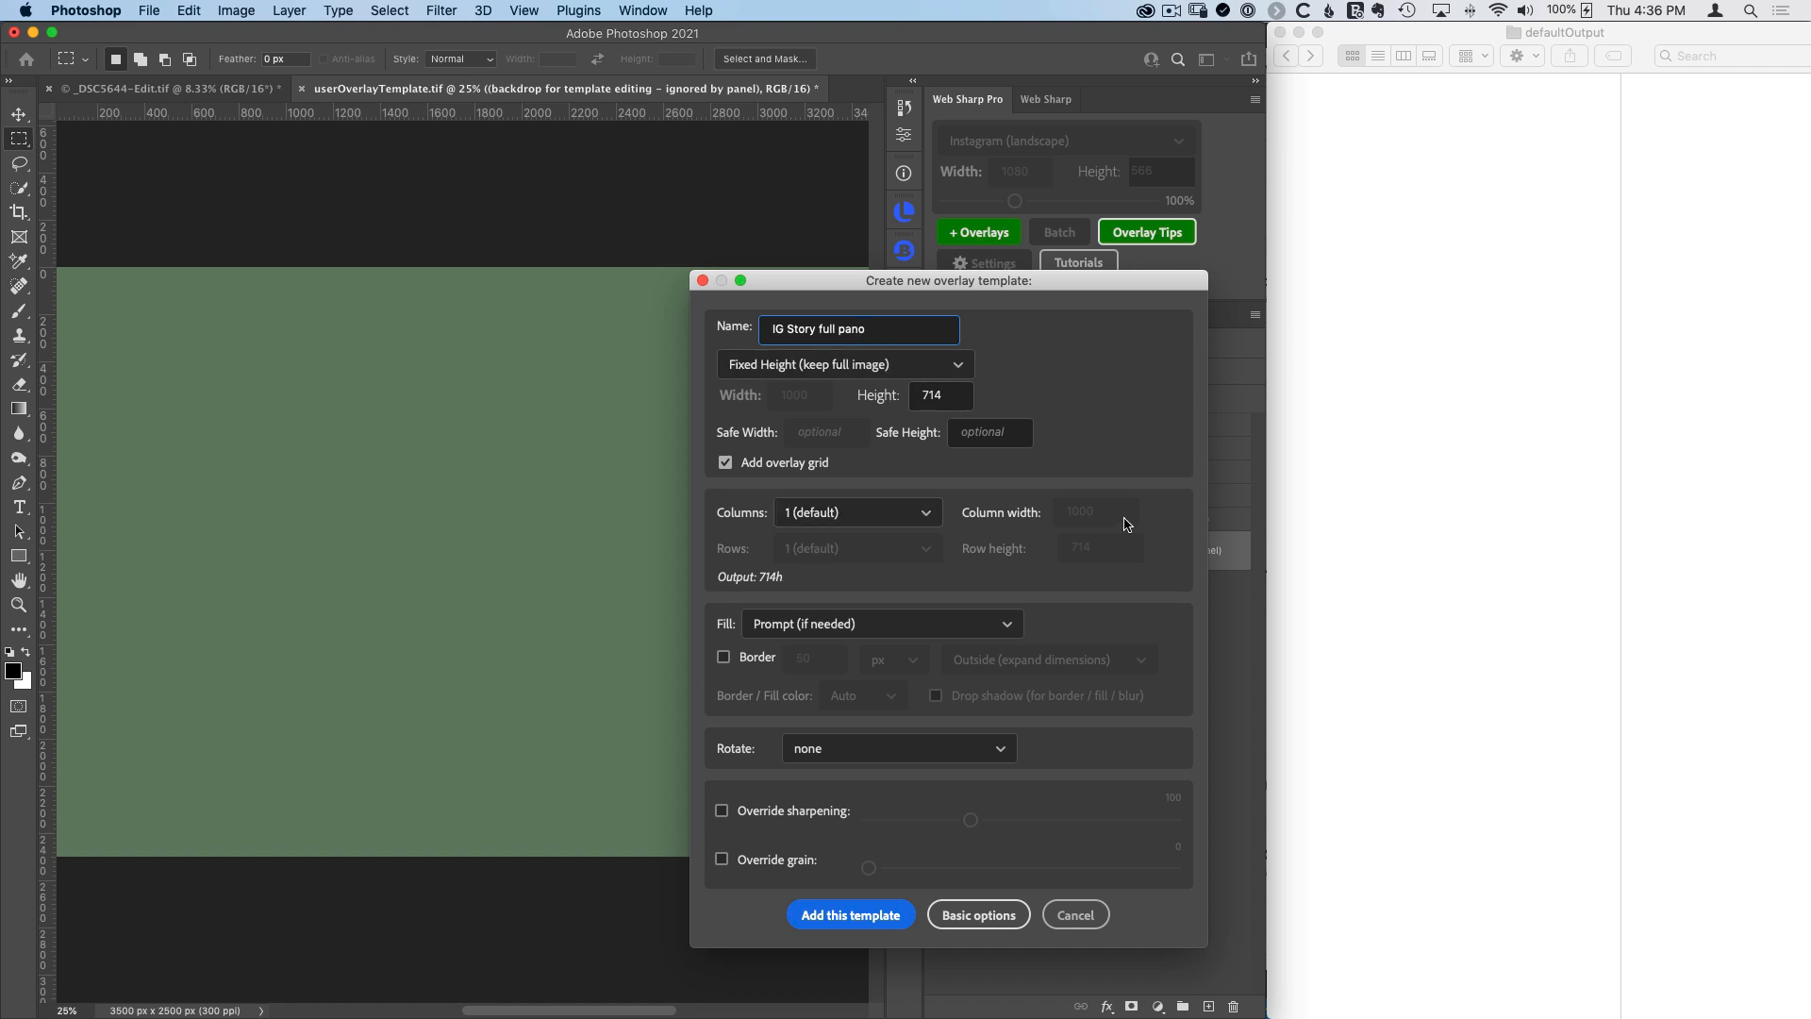
left_click(893, 392)
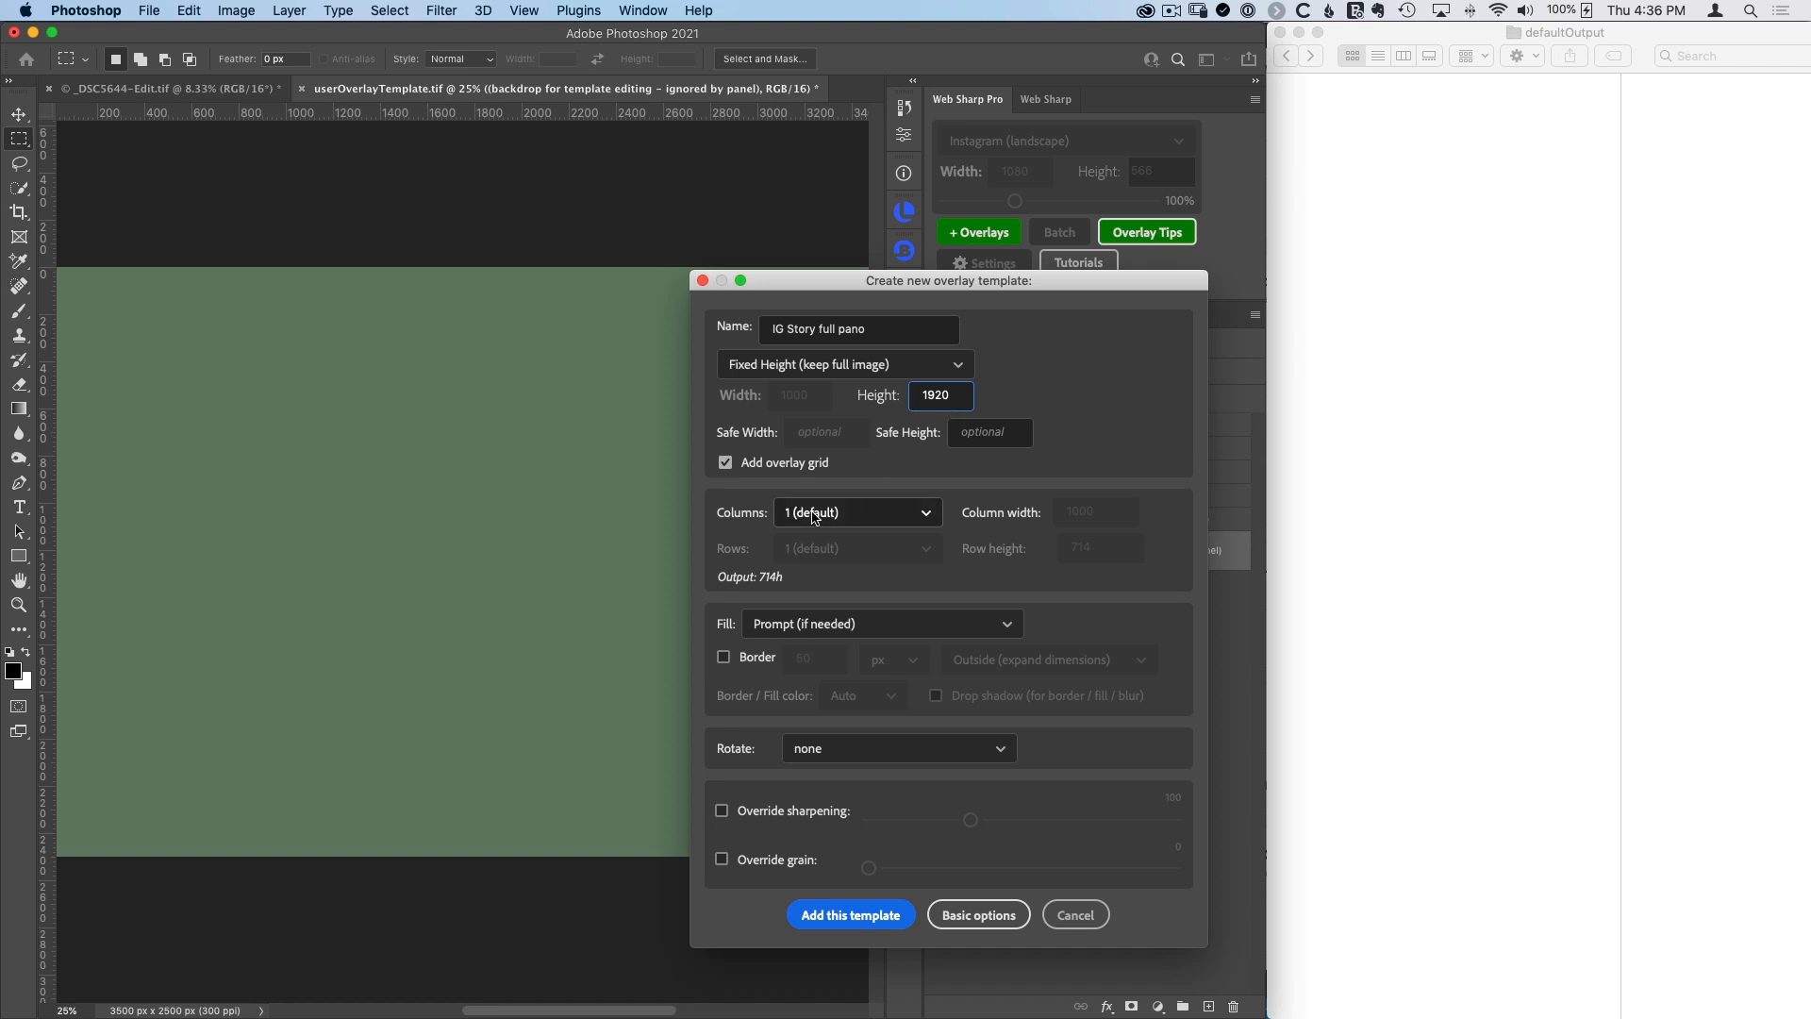
Step: Split the template's output into 12 columns with a column width of 1080
left_click(897, 517)
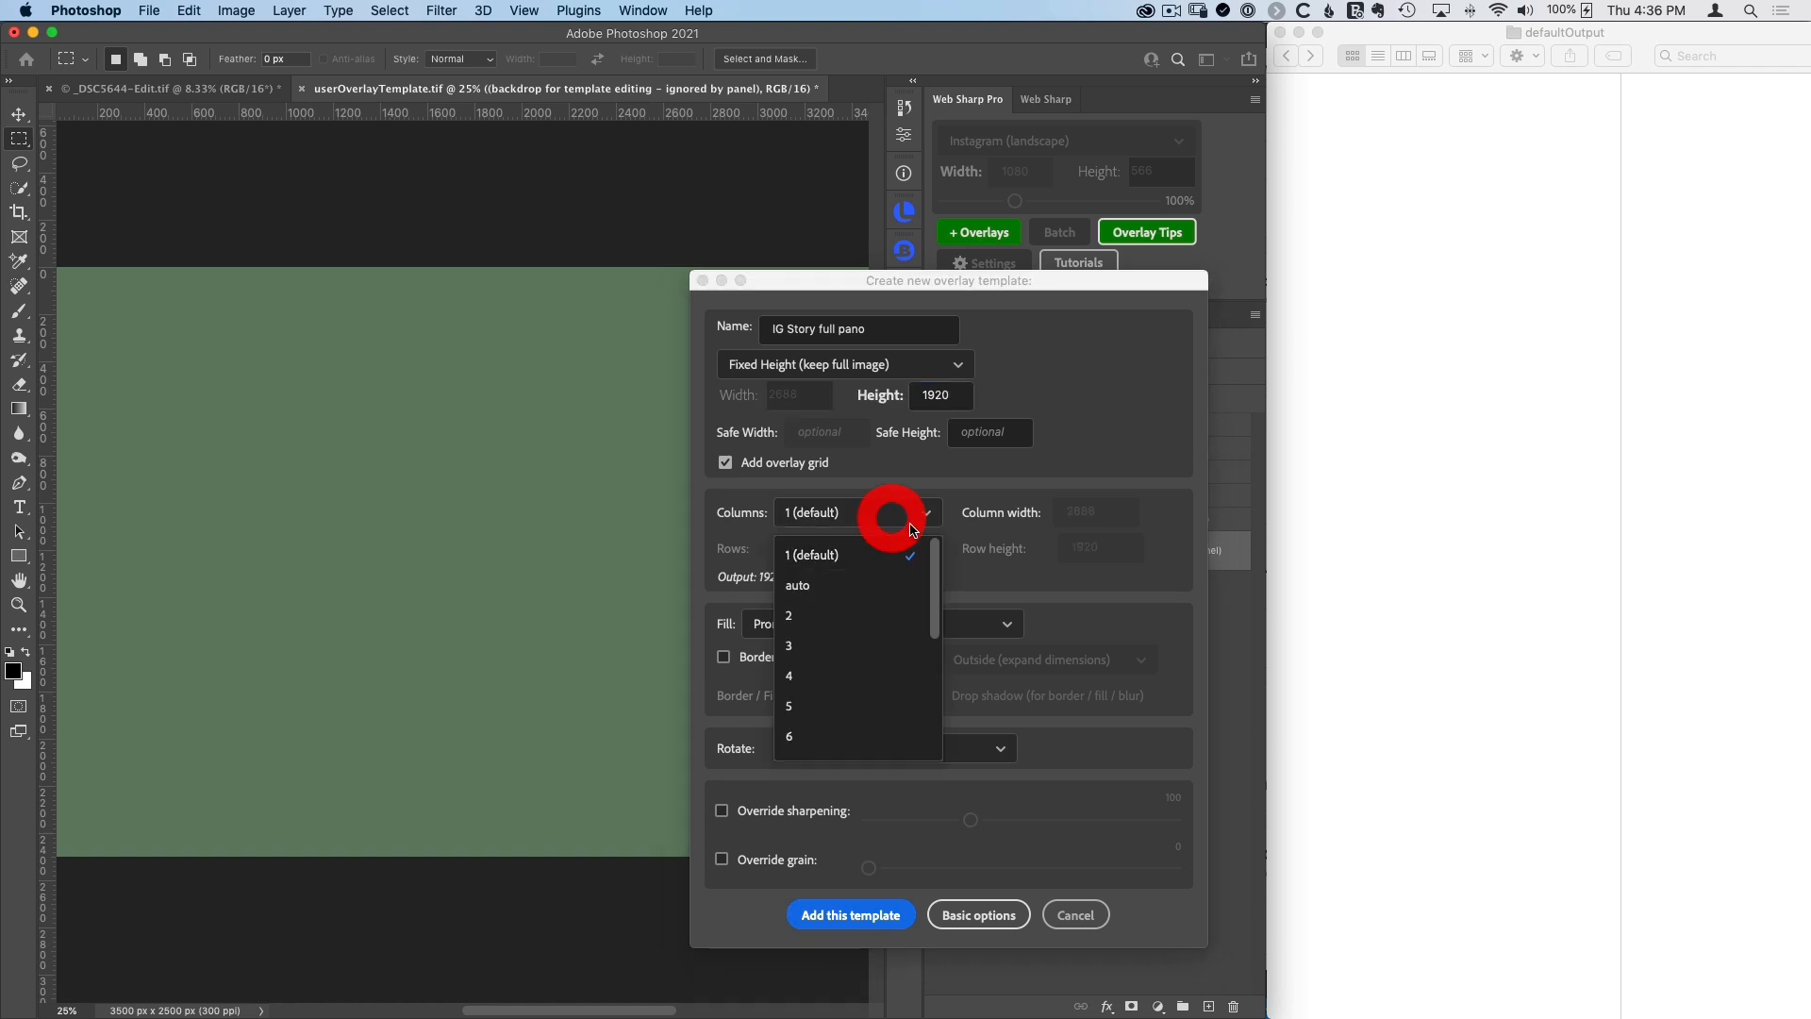
left_click_drag(932, 582, 934, 703)
left_click(830, 728)
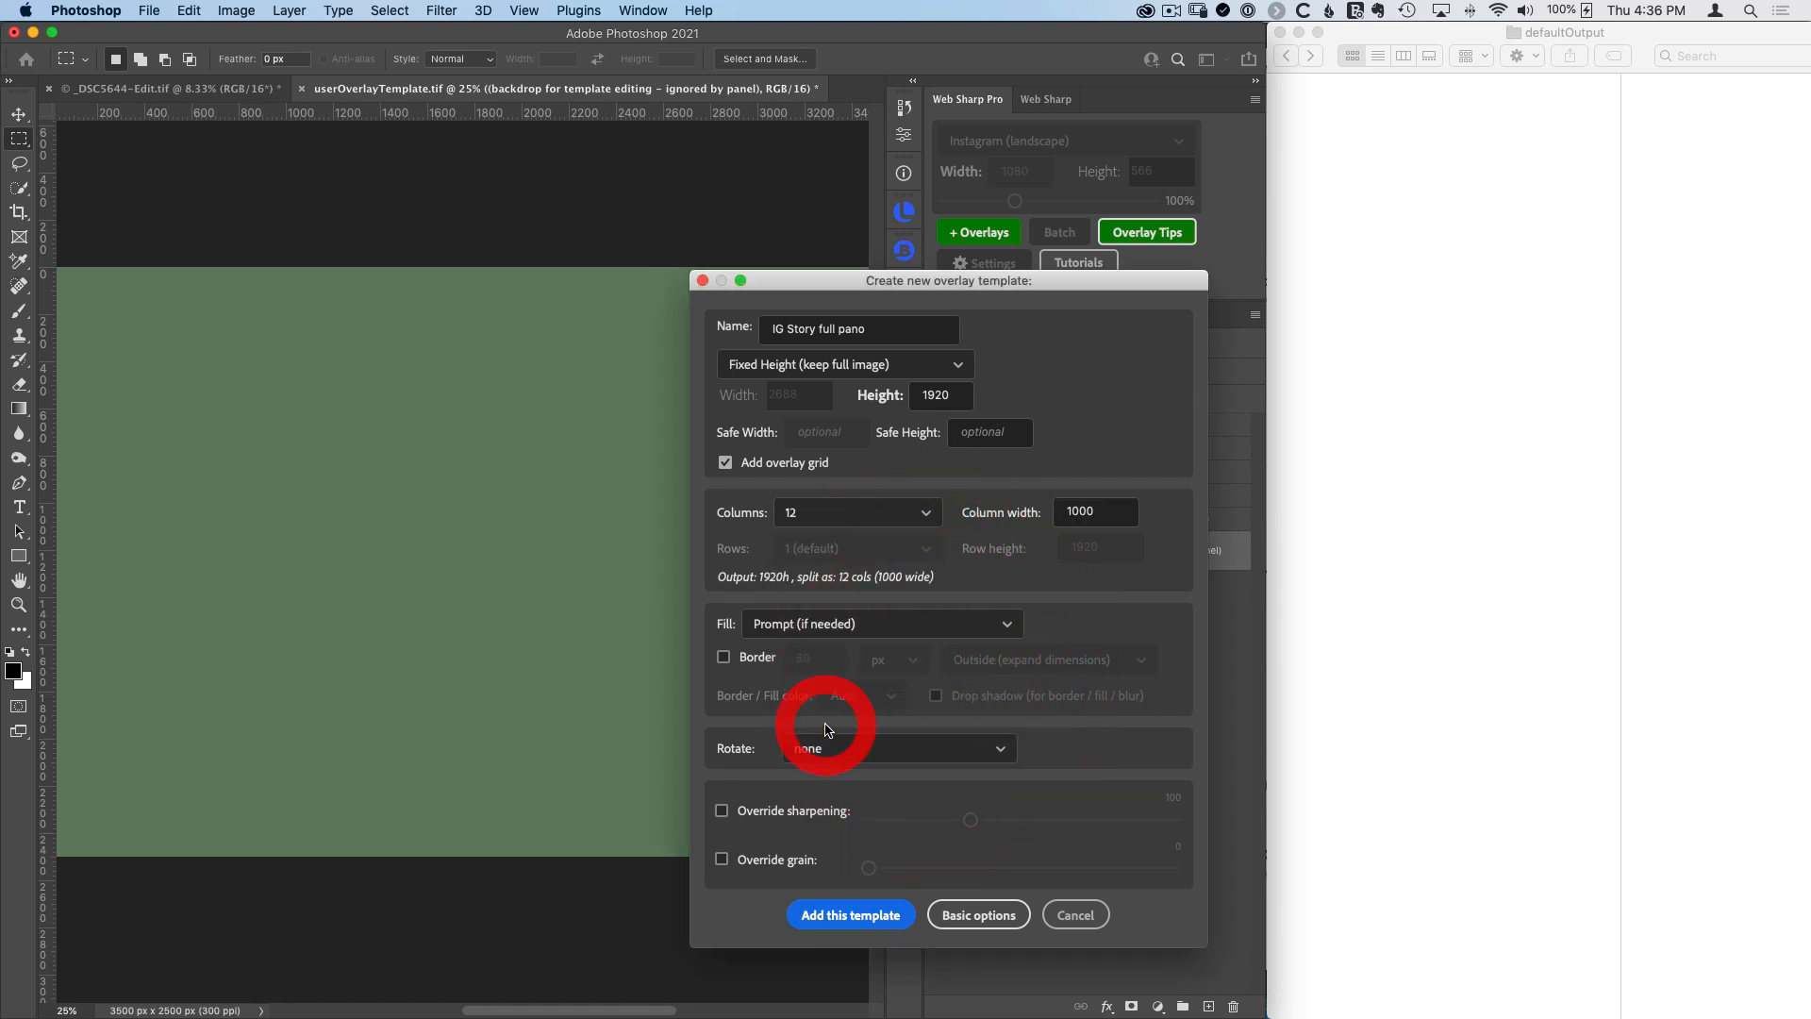
double_click(1080, 510)
type("10")
left_click(1066, 415)
Step: Add the new template to userOverlayTemplate.tif, and close the file with its changes saved
left_click(849, 913)
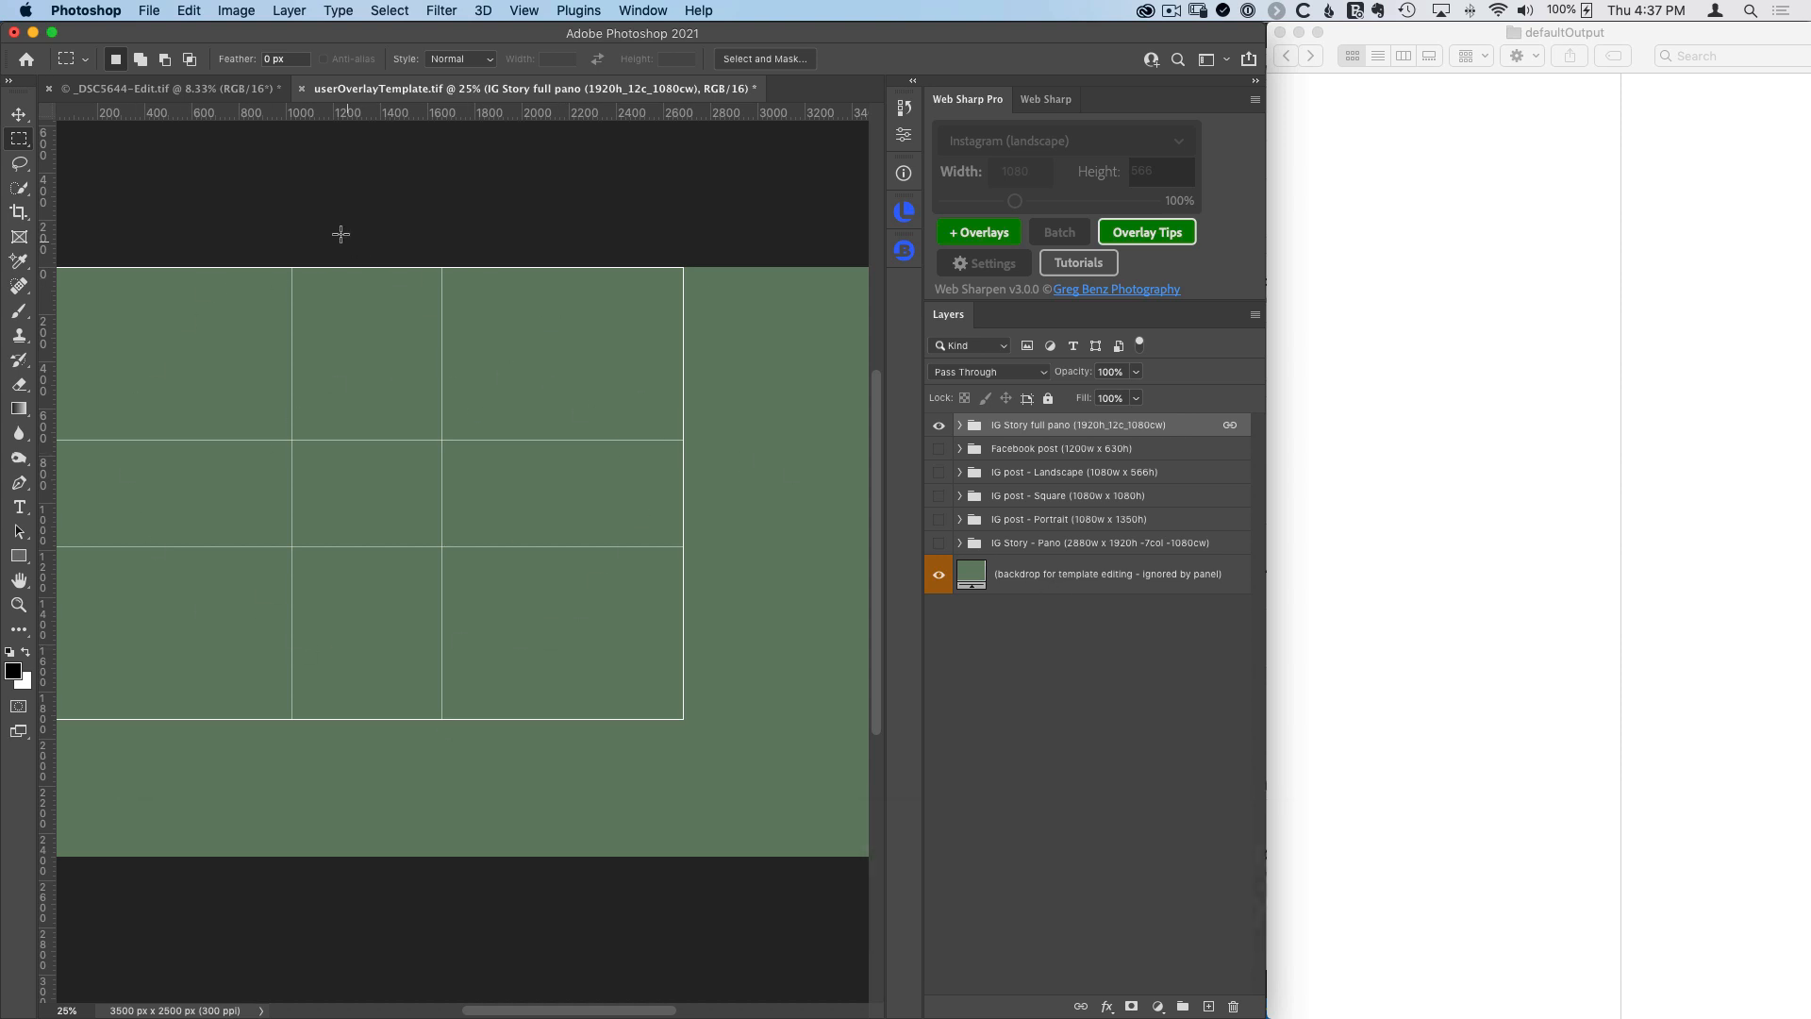
left_click(302, 89)
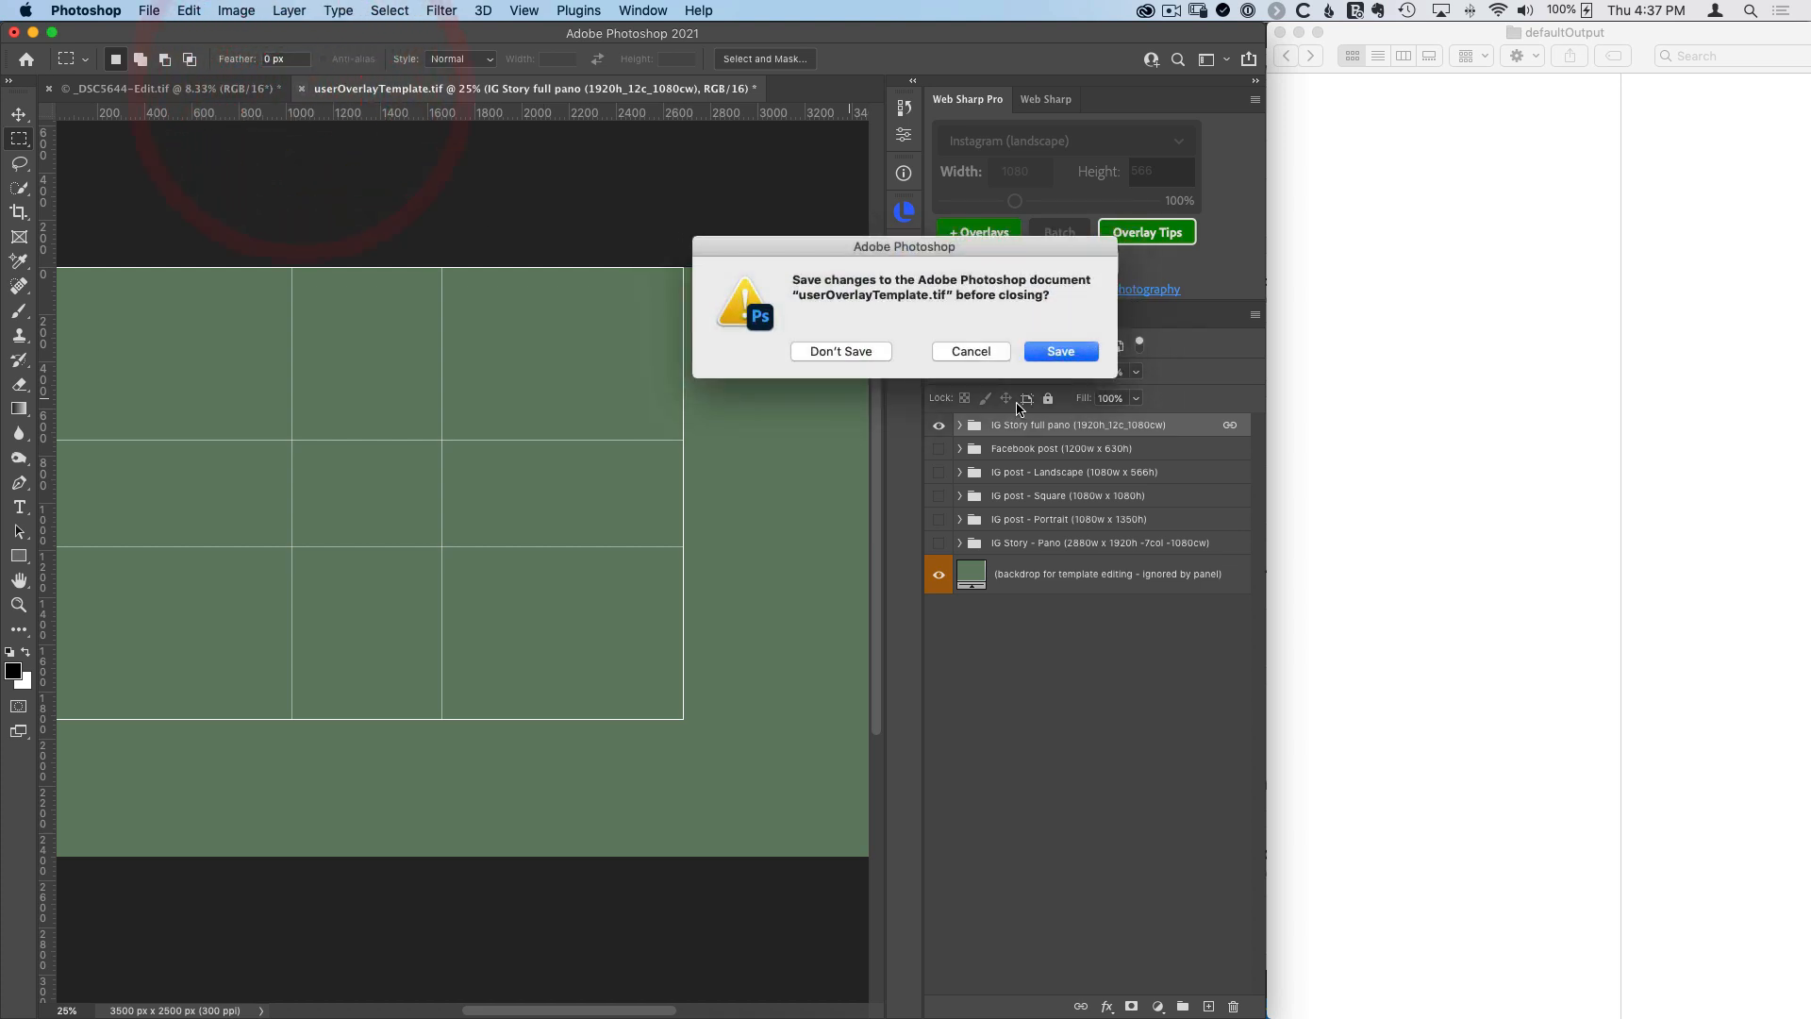
left_click(1061, 352)
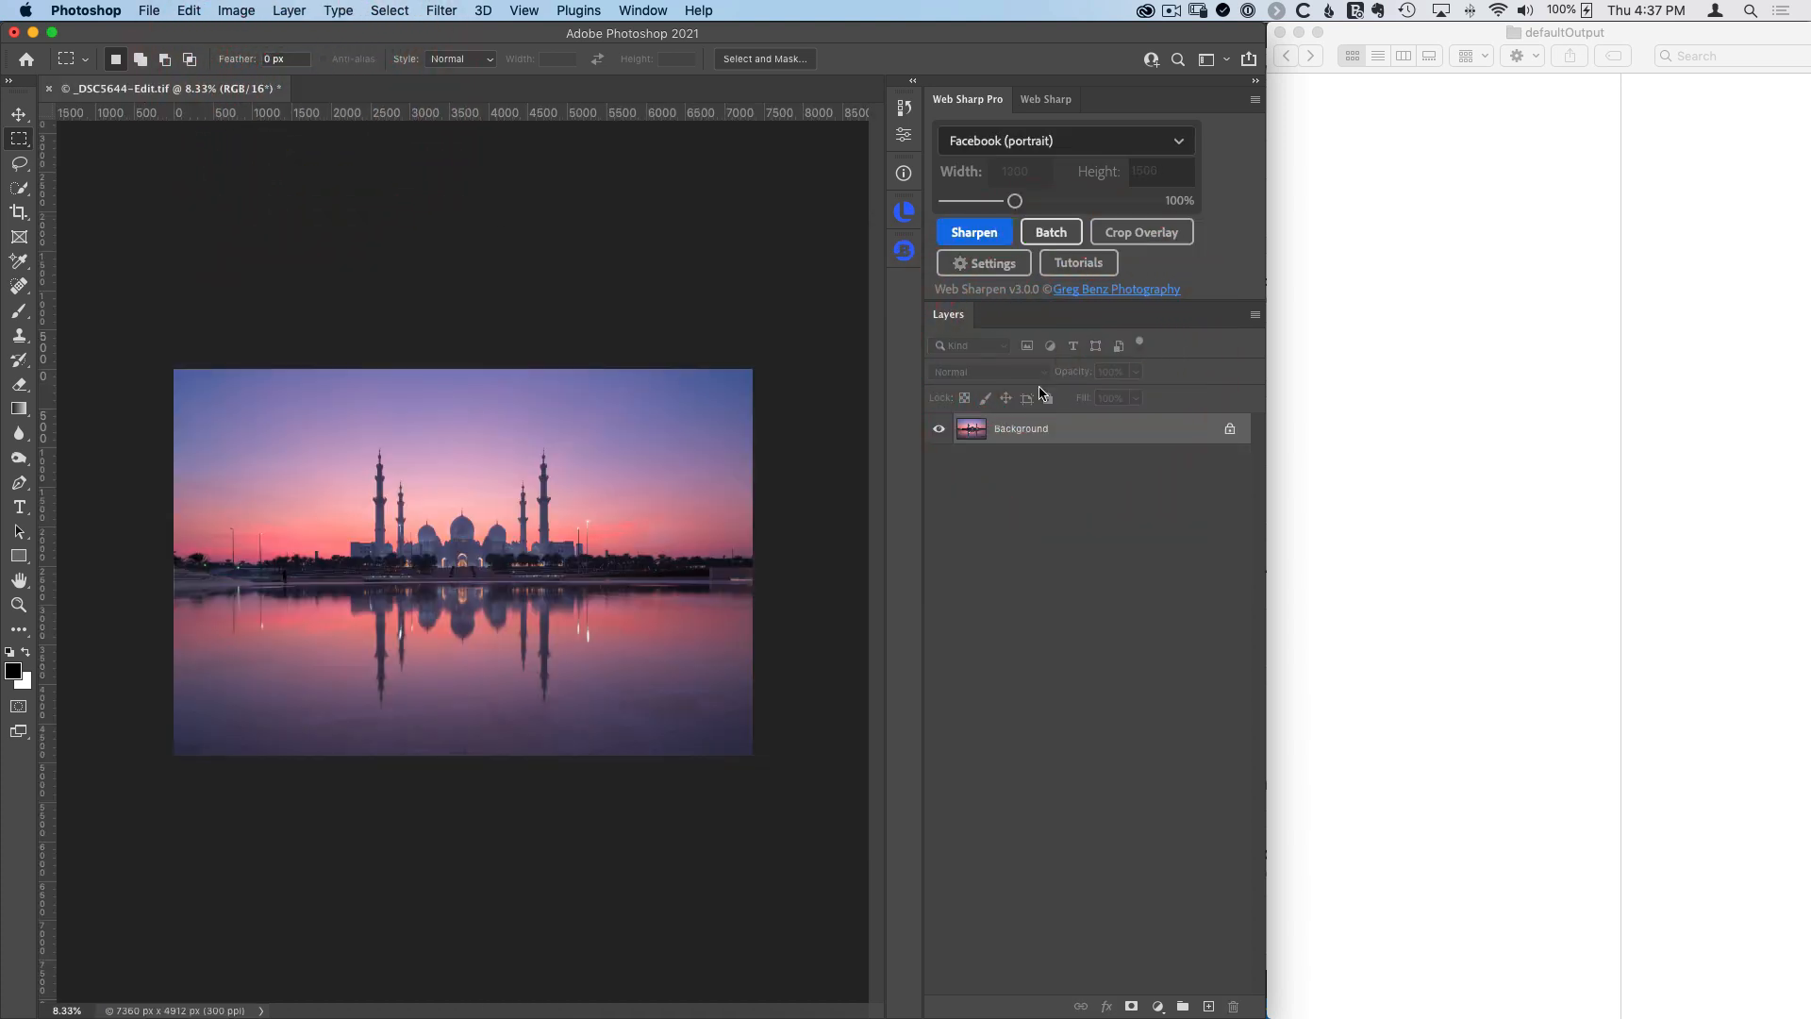
Step: Apply the IG Story full pano crop overlay to the photo and sharpen it for export
left_click(1137, 236)
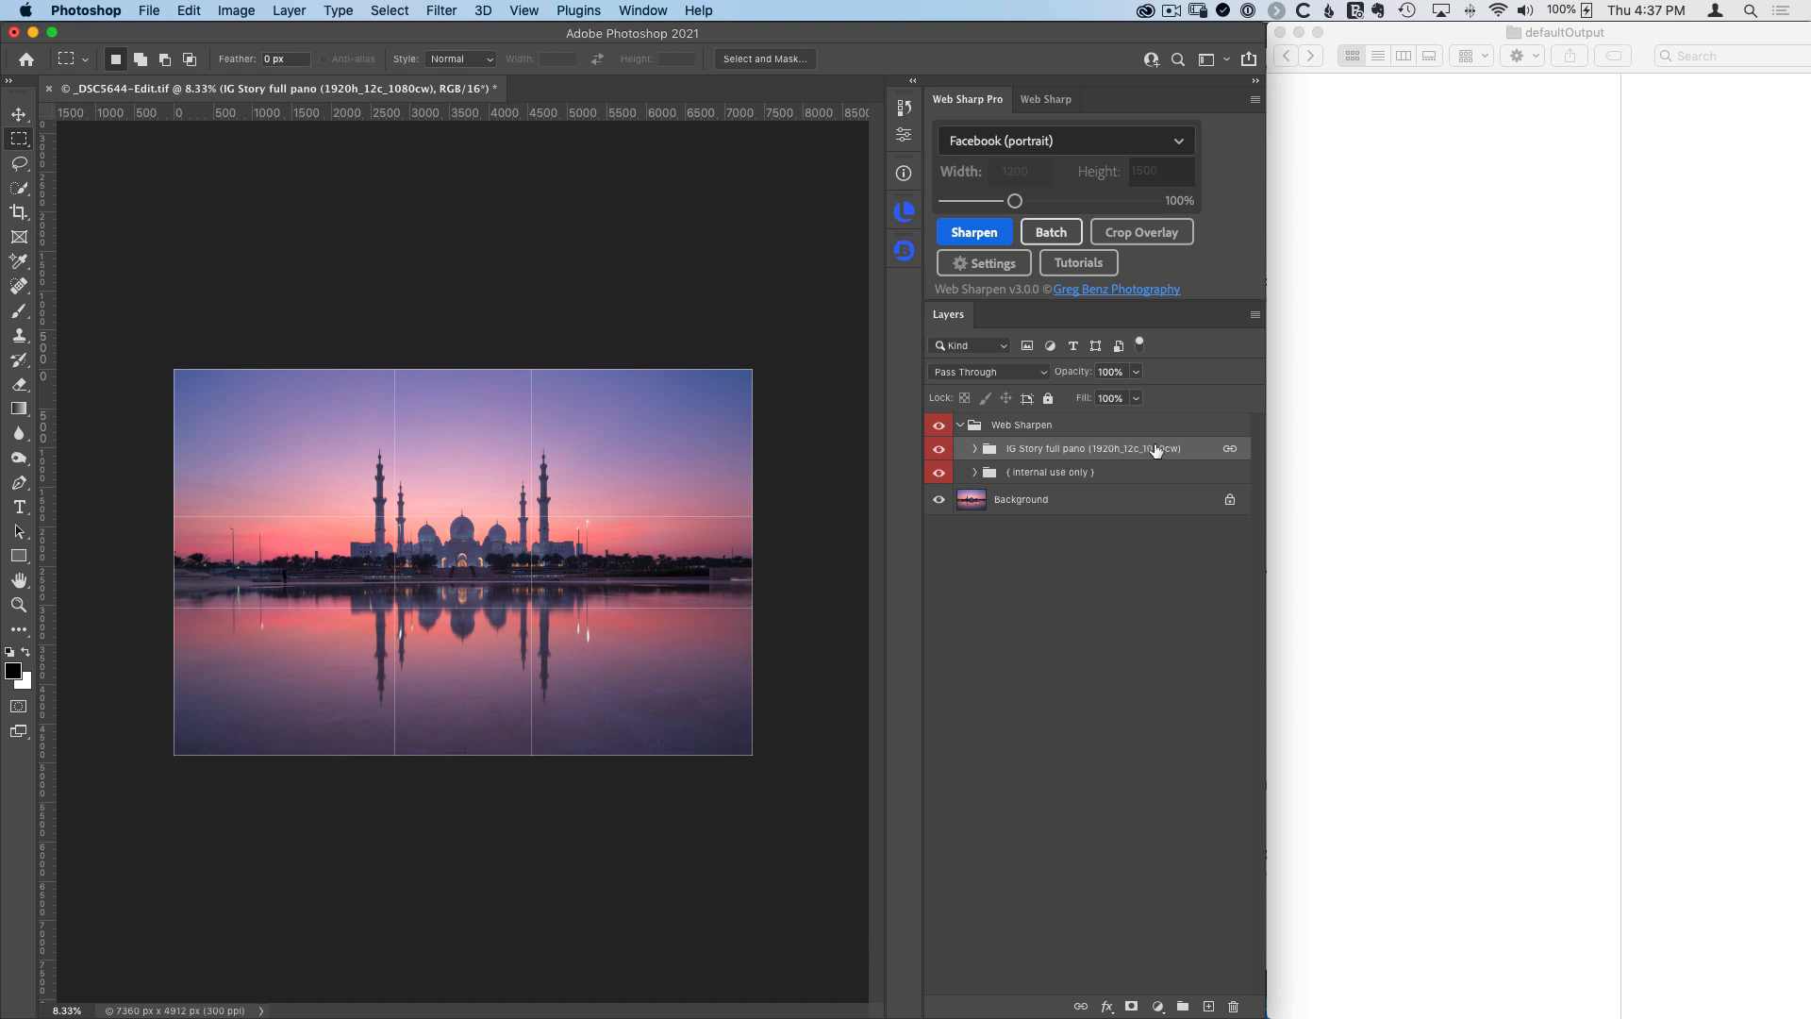
left_click(988, 236)
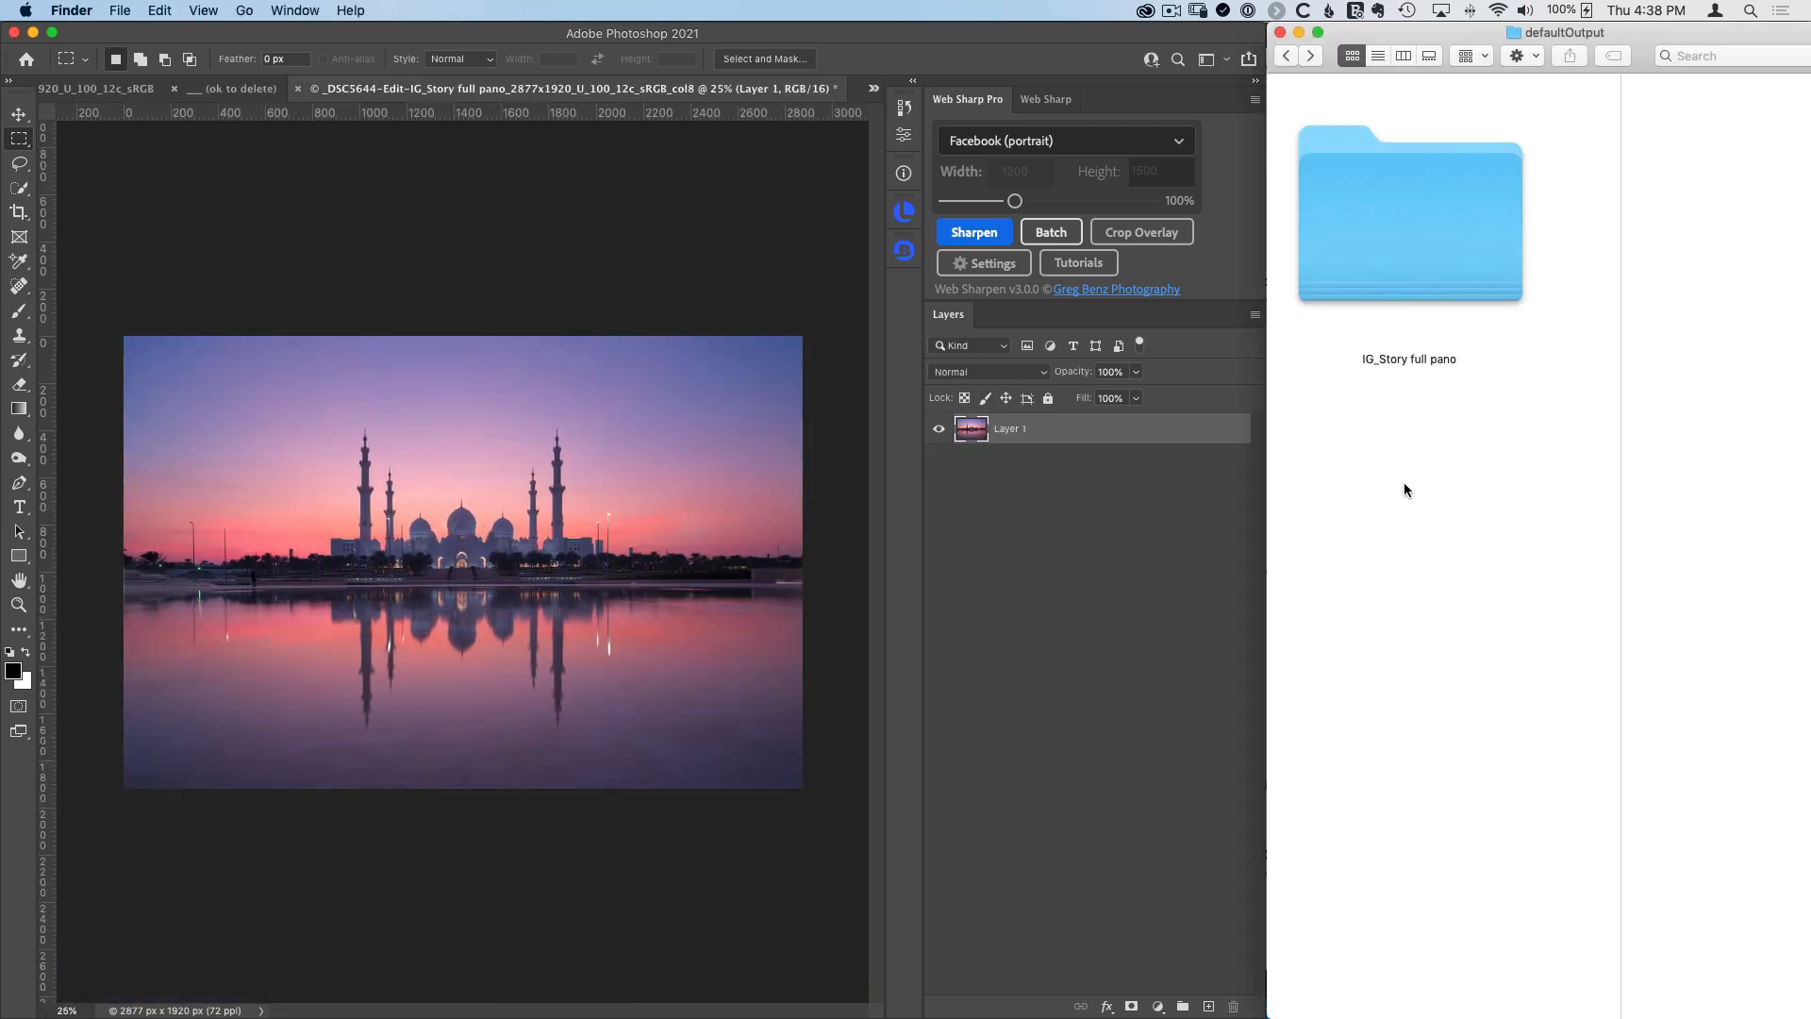
Step: Open the exported IG_Story full pano folder in Finder and view the column images from first to last
left_click(1405, 483)
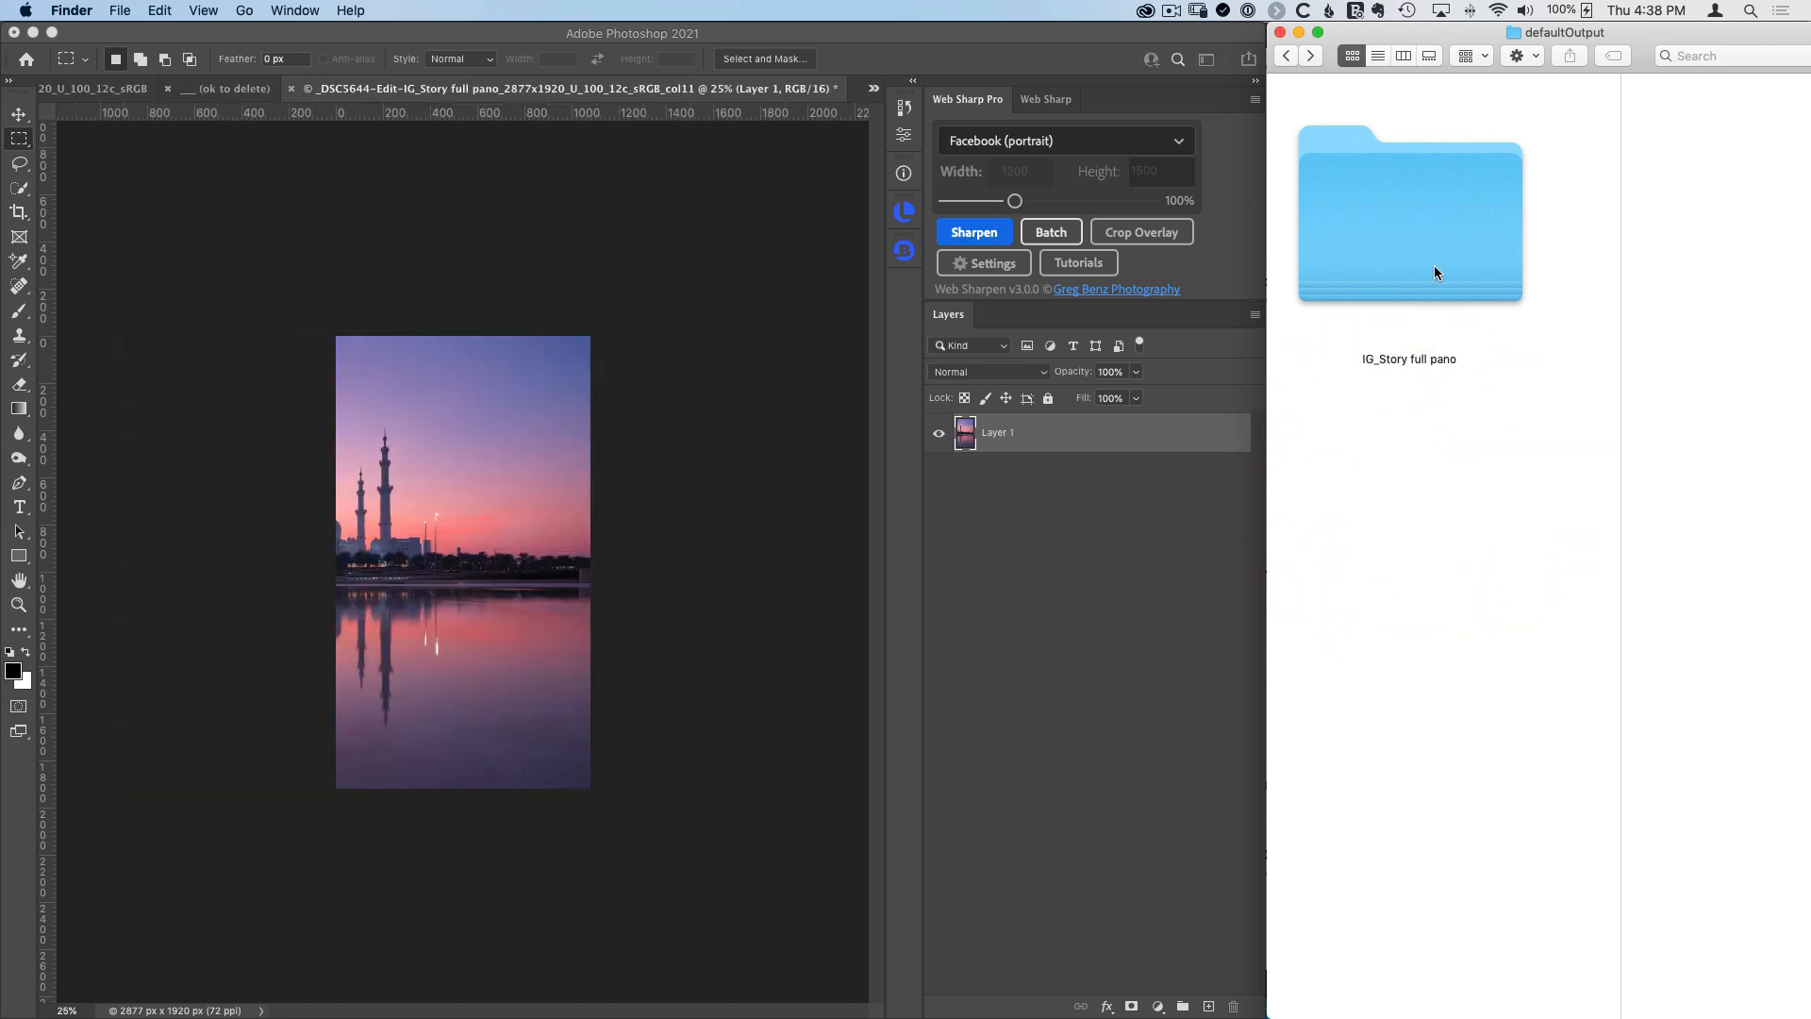
double_click(1434, 273)
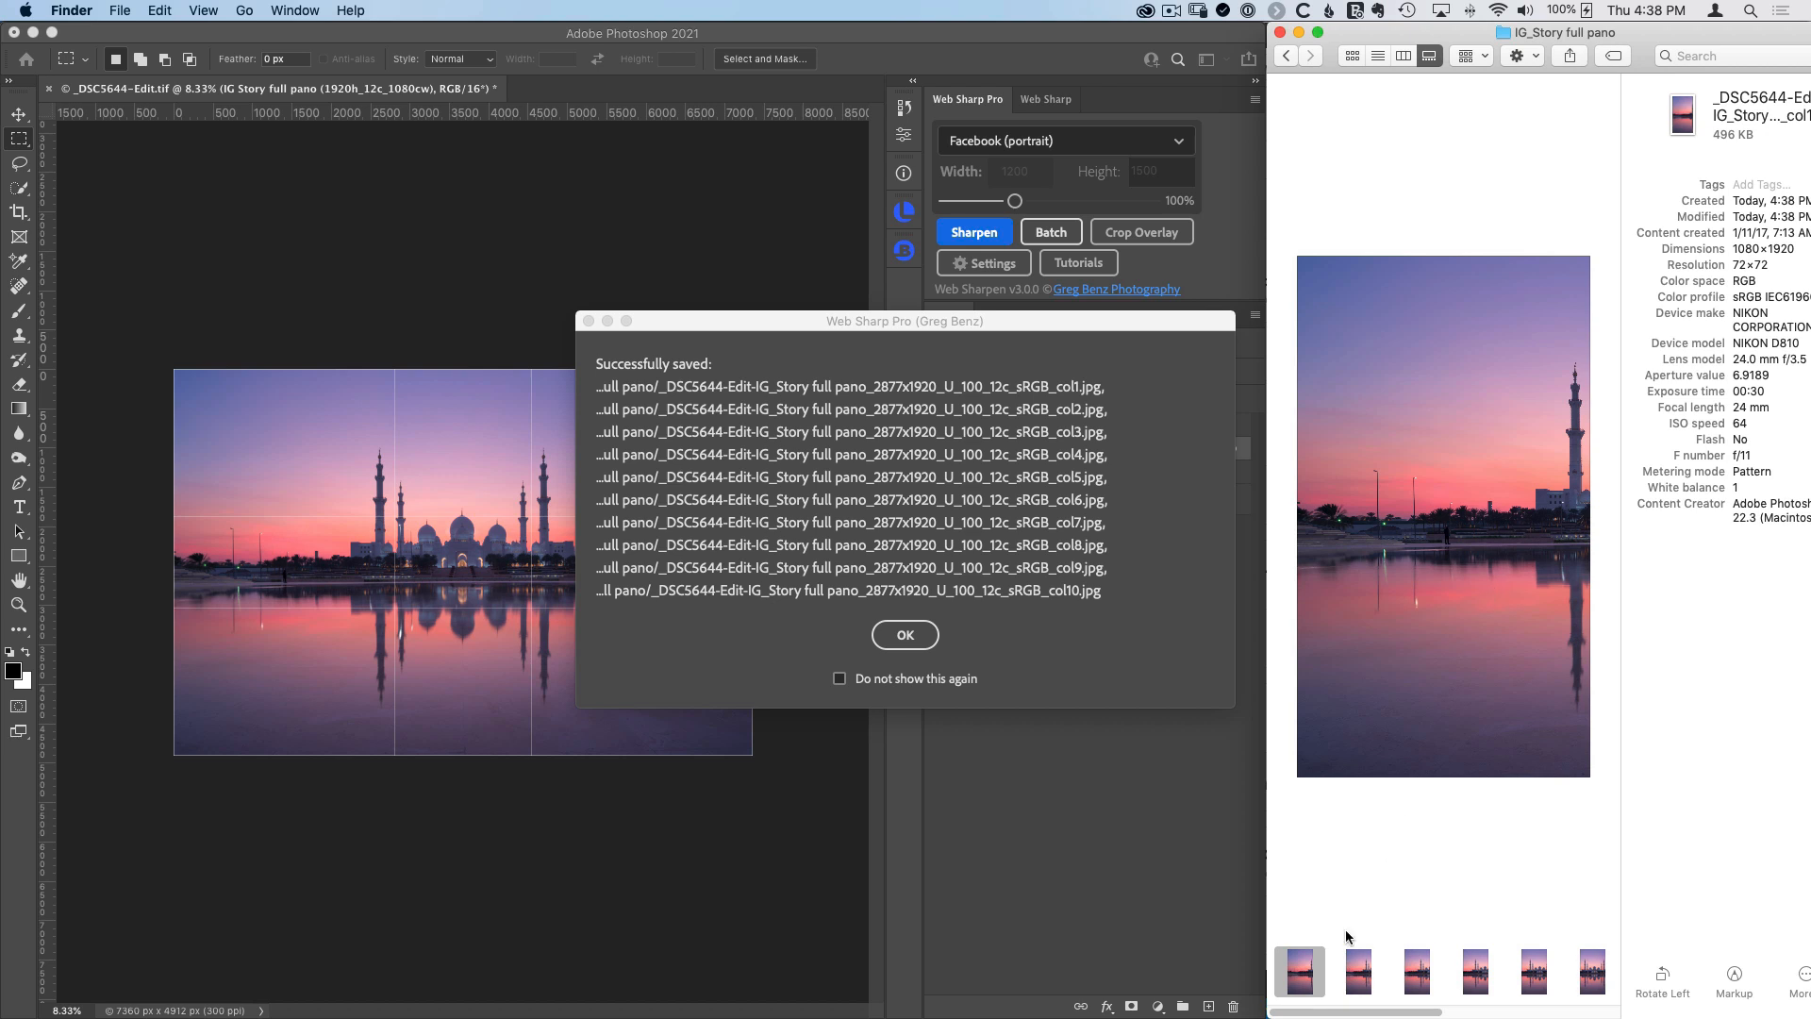
scroll(1342, 1002, "right", 2)
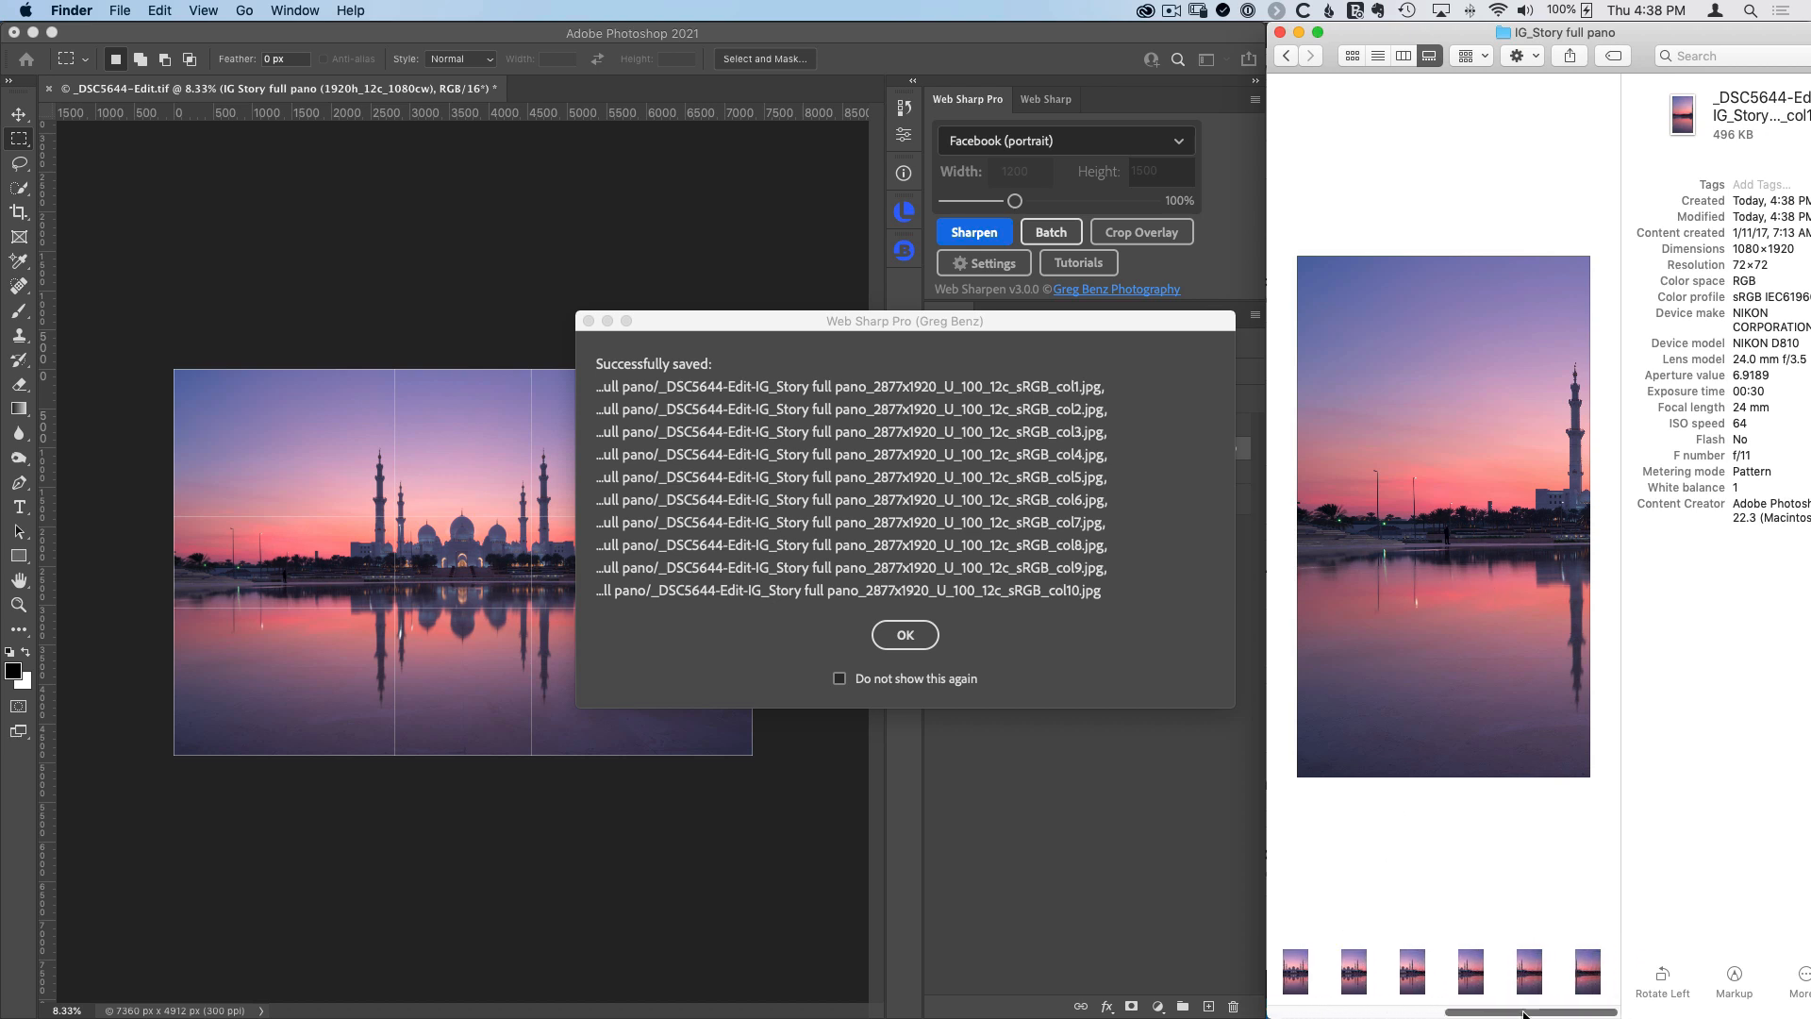
left_click(1303, 977)
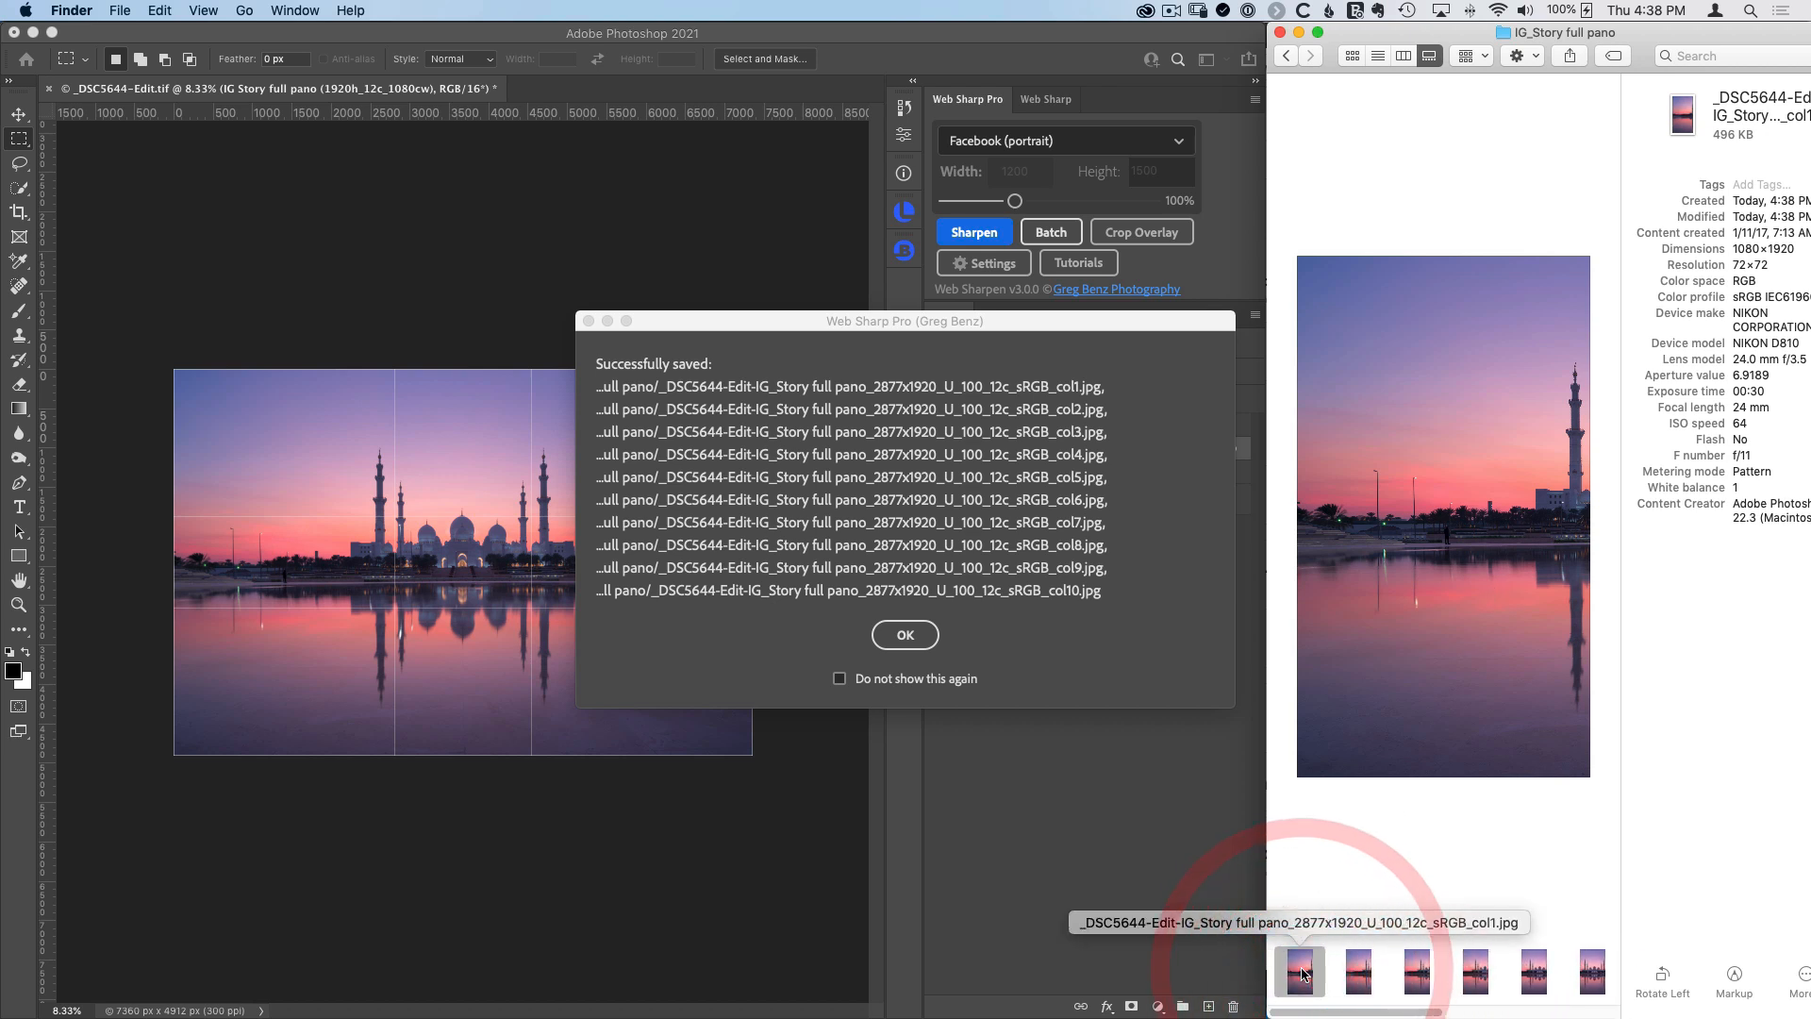
key("Right")
key("Right")
key("Right")
key("Right")
key("Right")
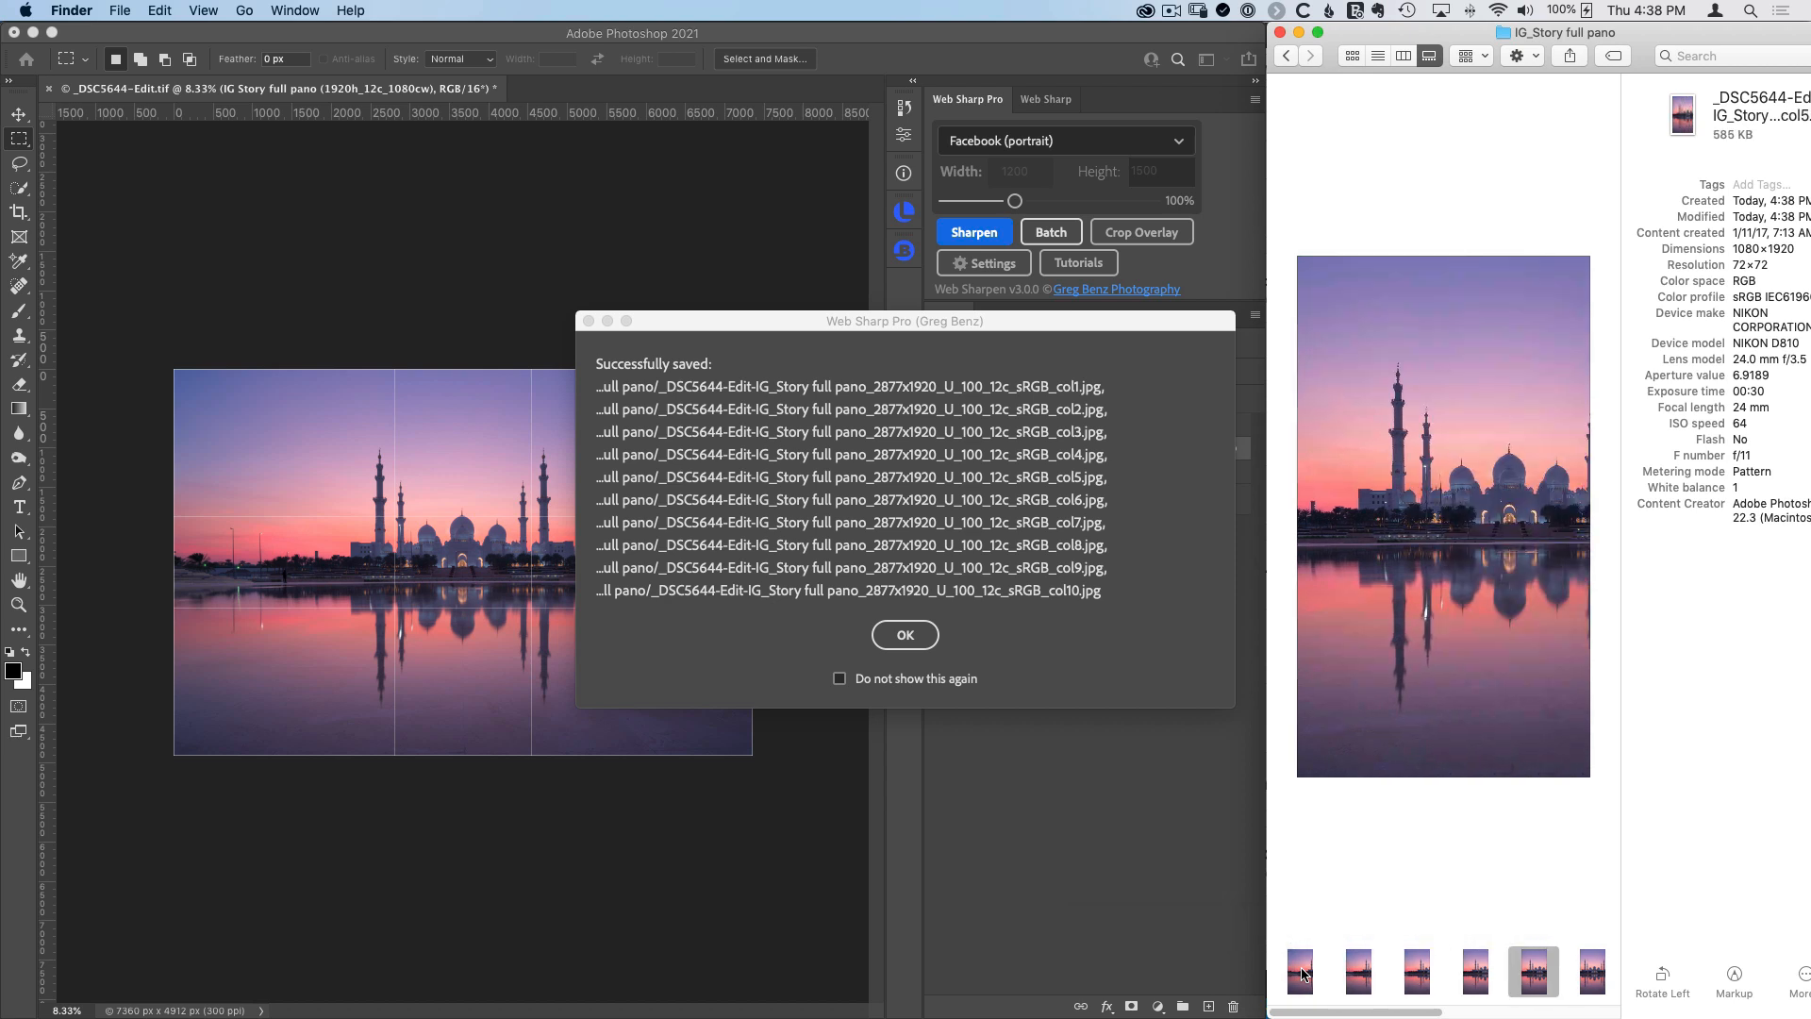
key("Right")
key("Right")
key("Right")
key("Right")
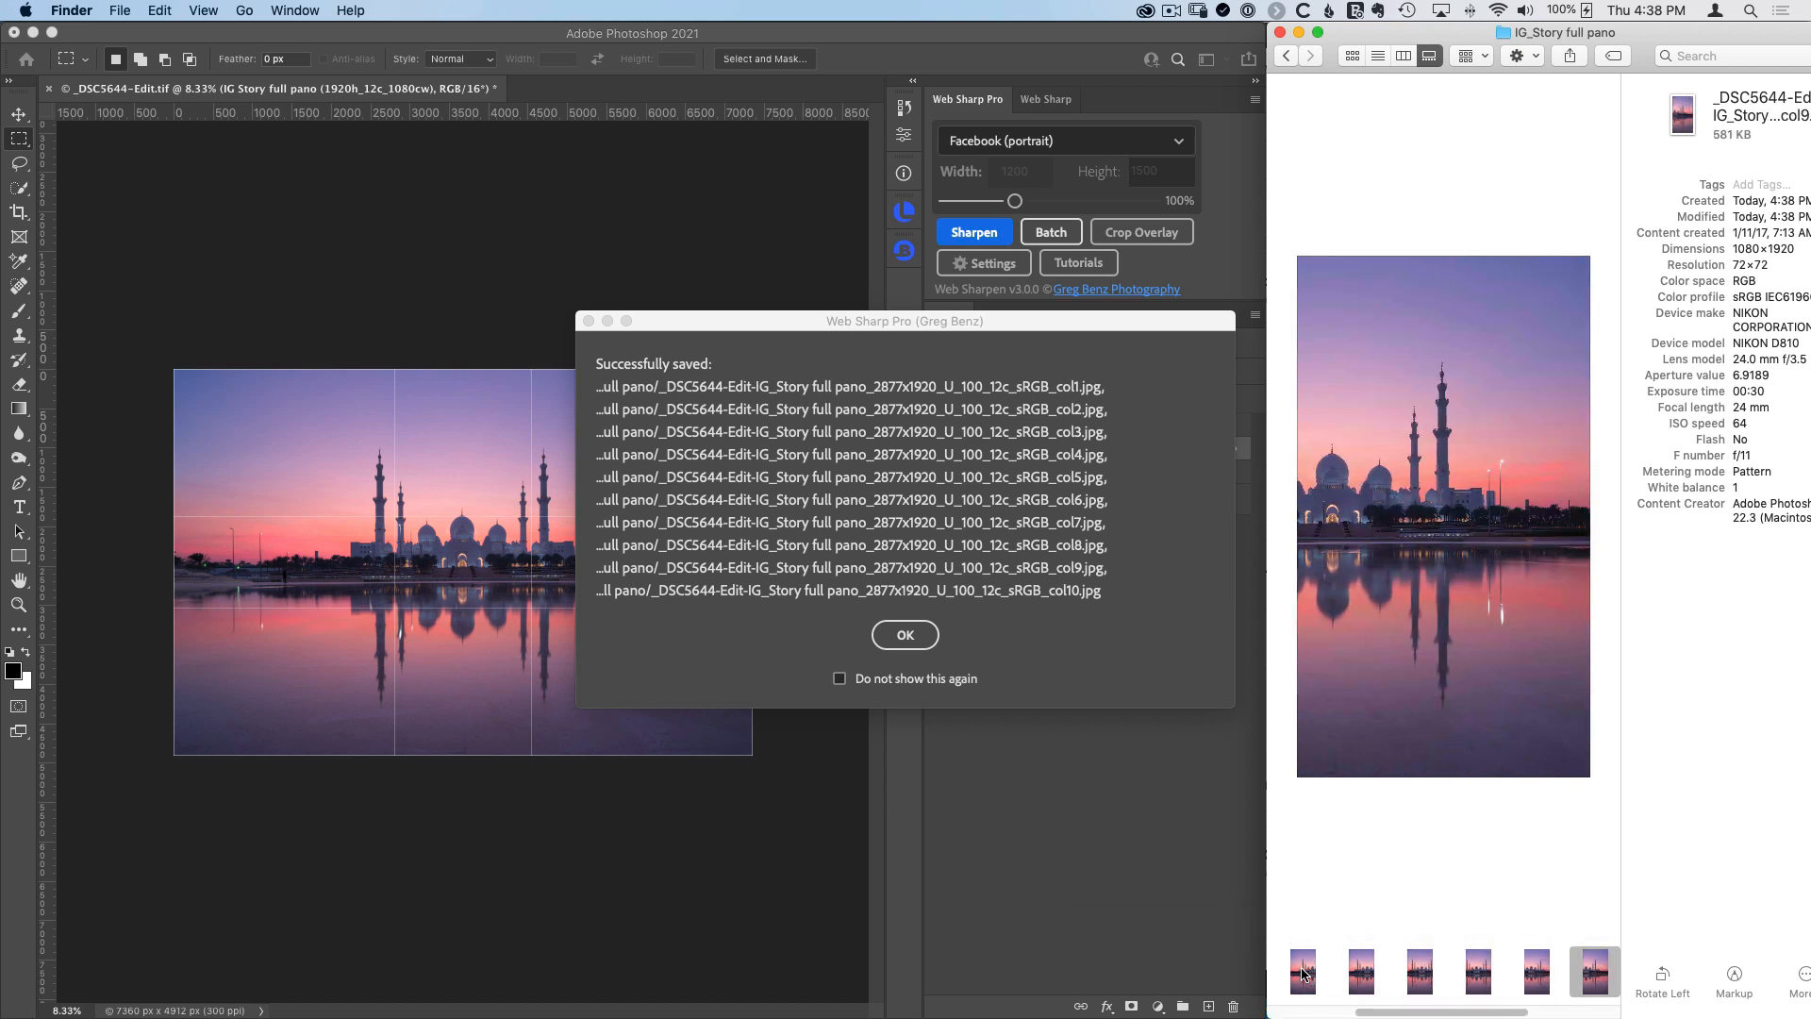
key("Right")
key("Right")
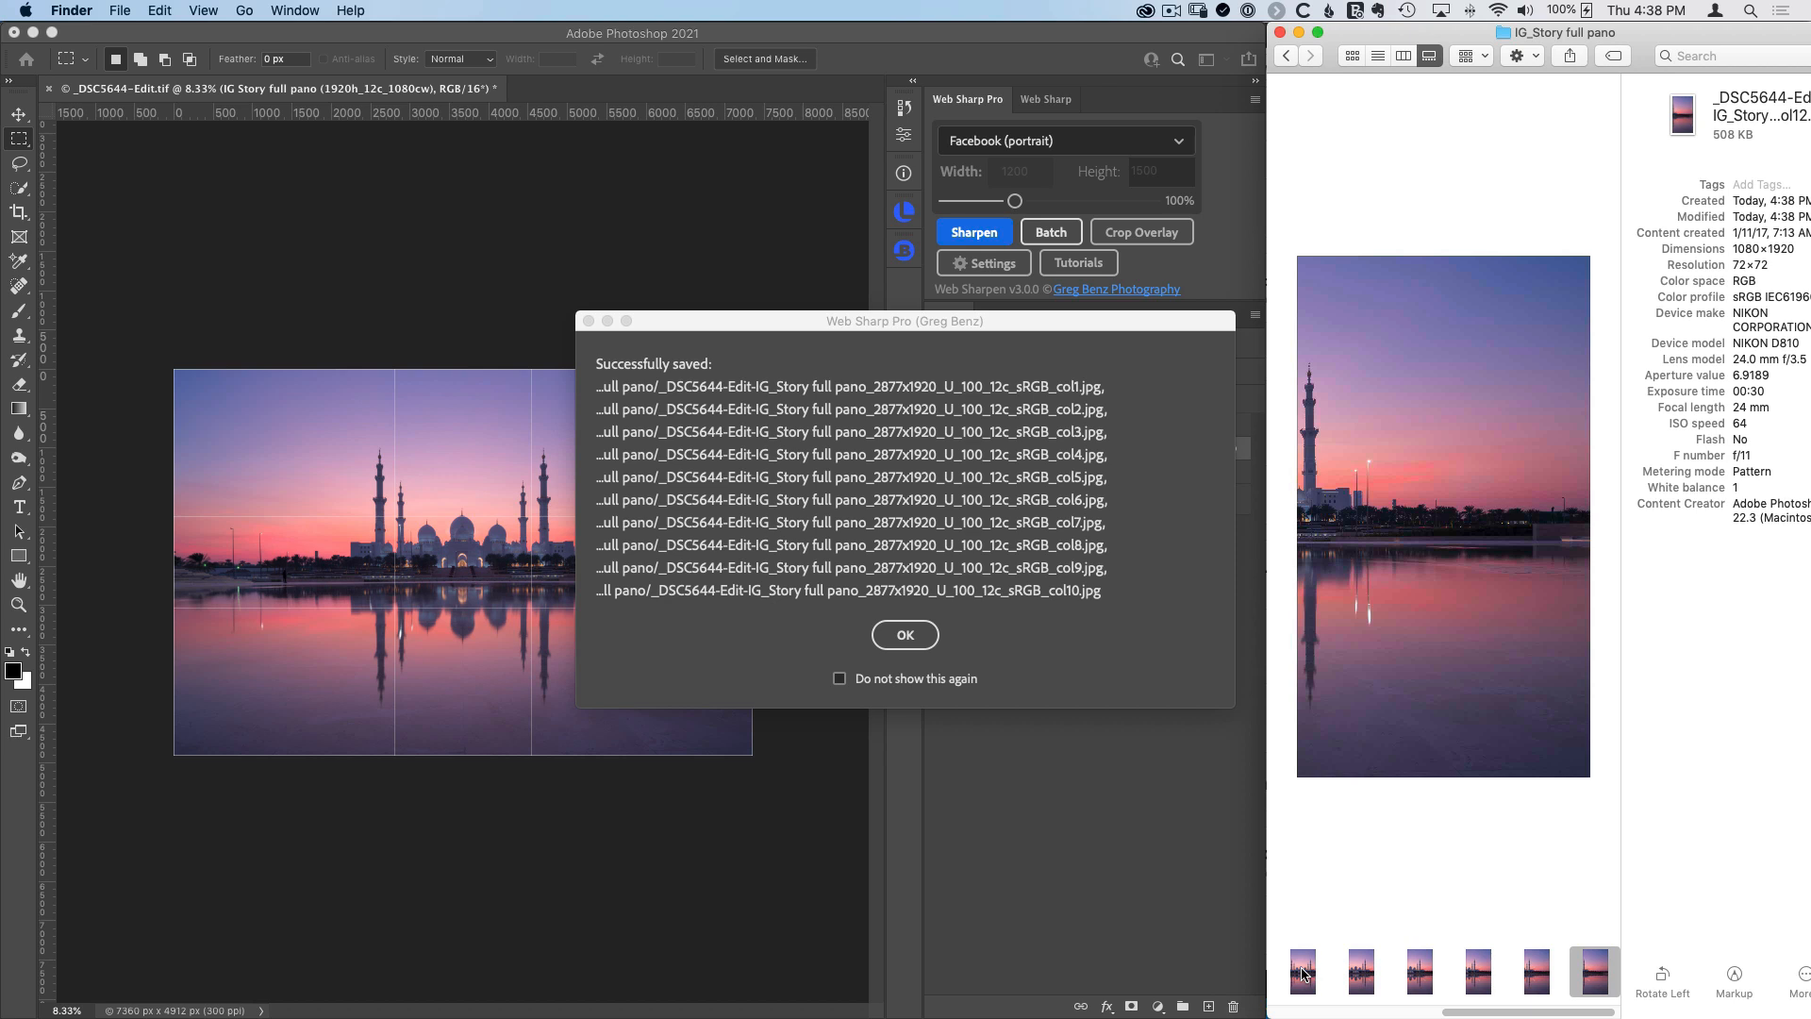
Step: Flip quickly back and forth through the exported column images to preview the panning effect, and return to the defaultOutput folder
left_click_drag(1516, 1008, 1240, 1005)
left_click(1307, 989)
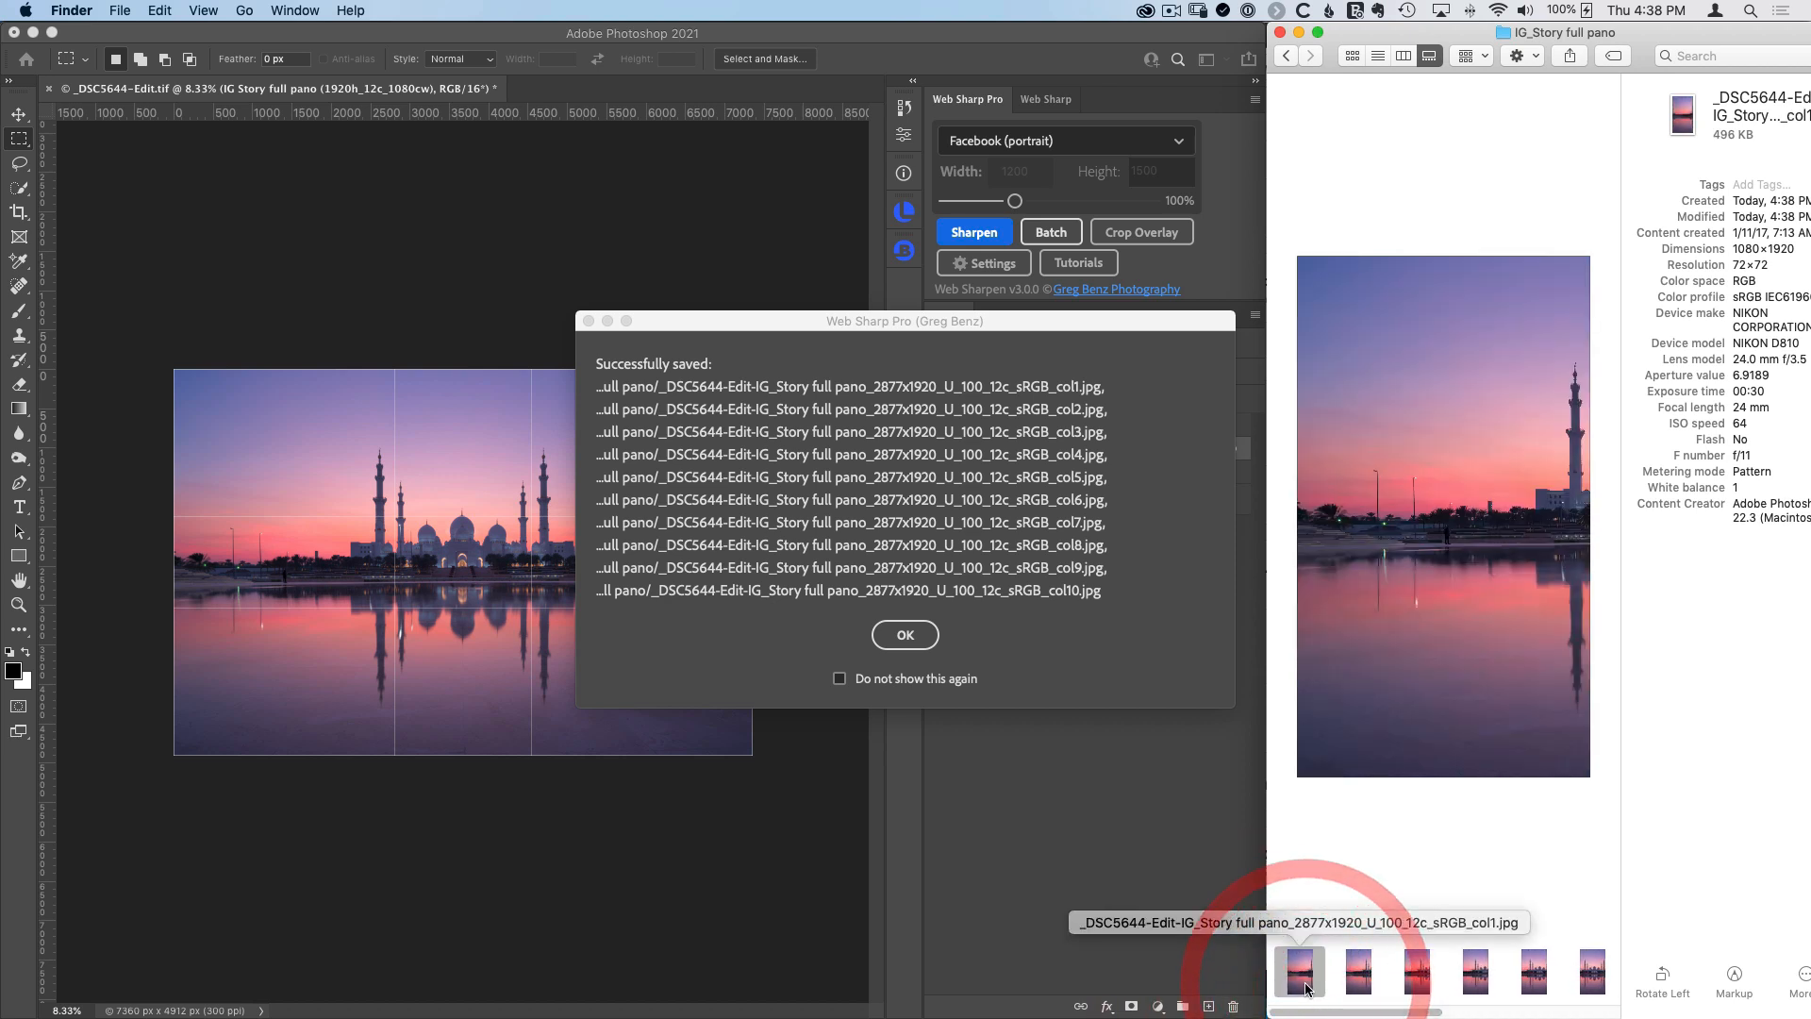
key("Right")
key("Right")
key("Right")
key("Right")
key("Right")
key("Right")
key("Right")
key("Right")
key("Right")
key("Right")
key("Right")
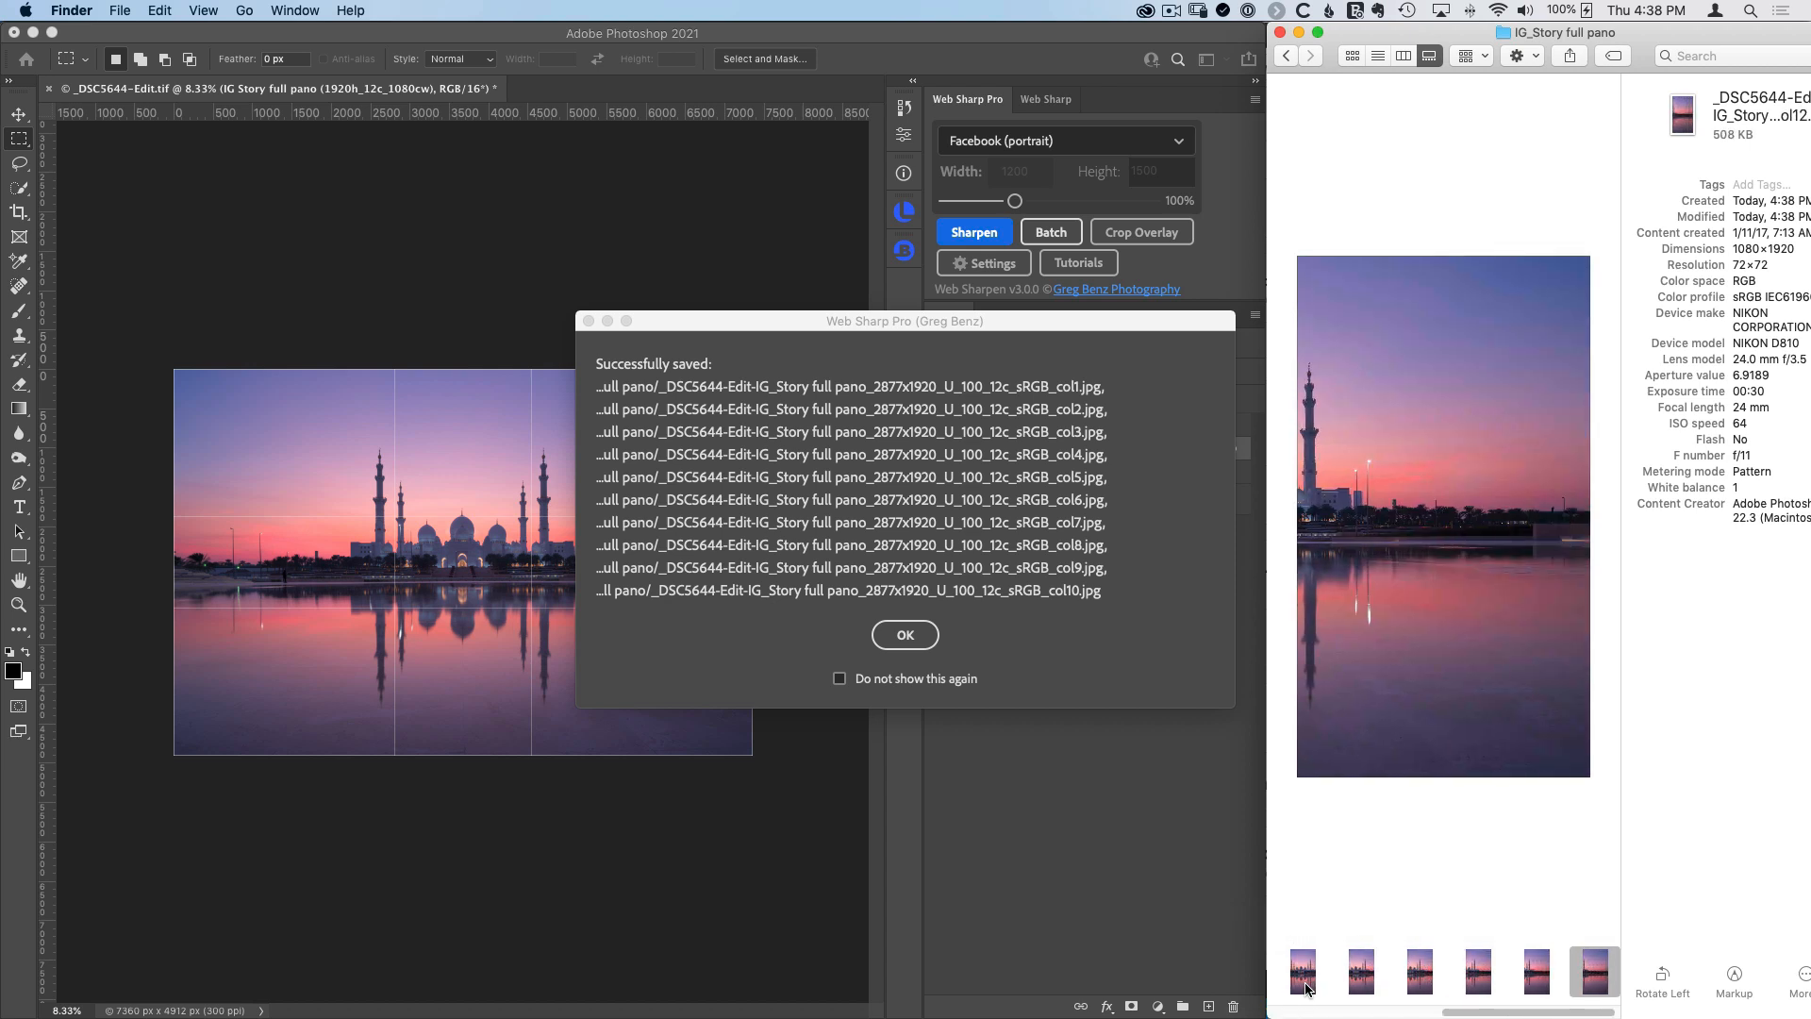
key("Left")
key("Left")
key("Left")
key("Left")
key("Left")
key("Left")
key("Left")
key("Left")
key("Left")
key("Left")
key("Left")
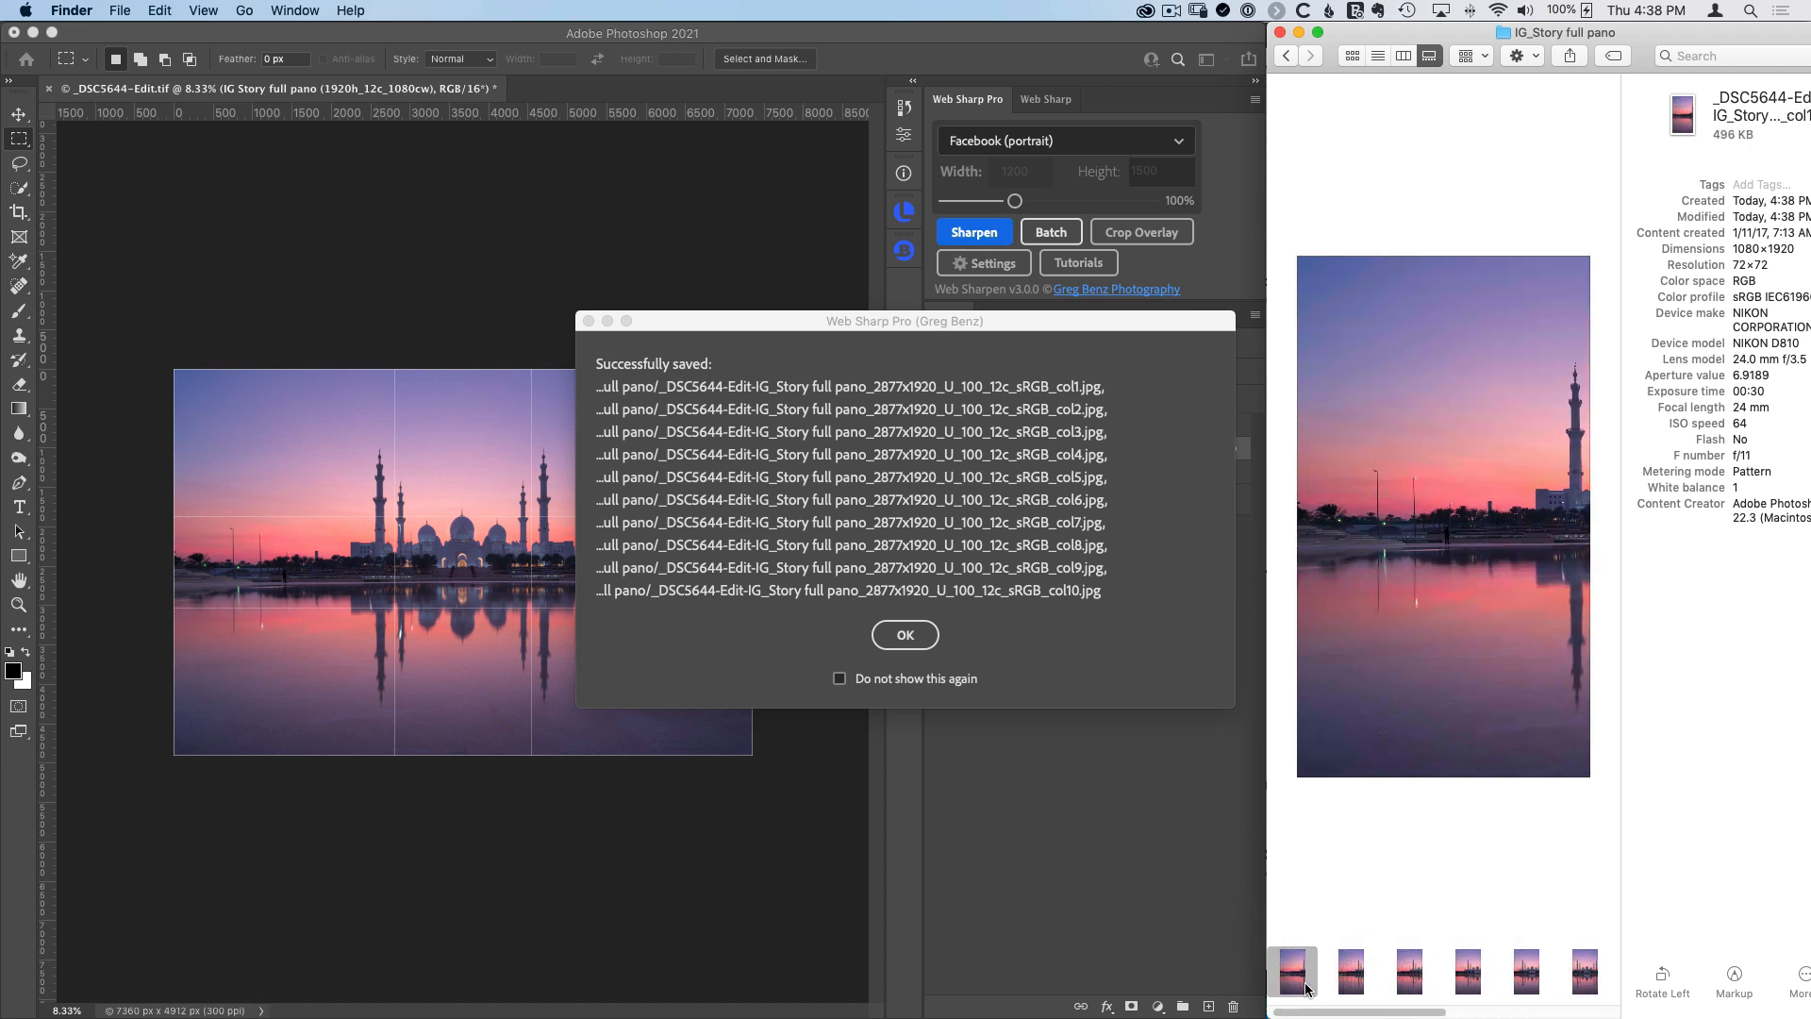
key("Right")
key("Right")
key("Right")
key("Right")
key("Right")
key("Right")
key("Right")
key("Right")
key("Right")
key("Right")
key("Left")
key("Left")
key("Left")
key("Left")
key("Left")
key("Left")
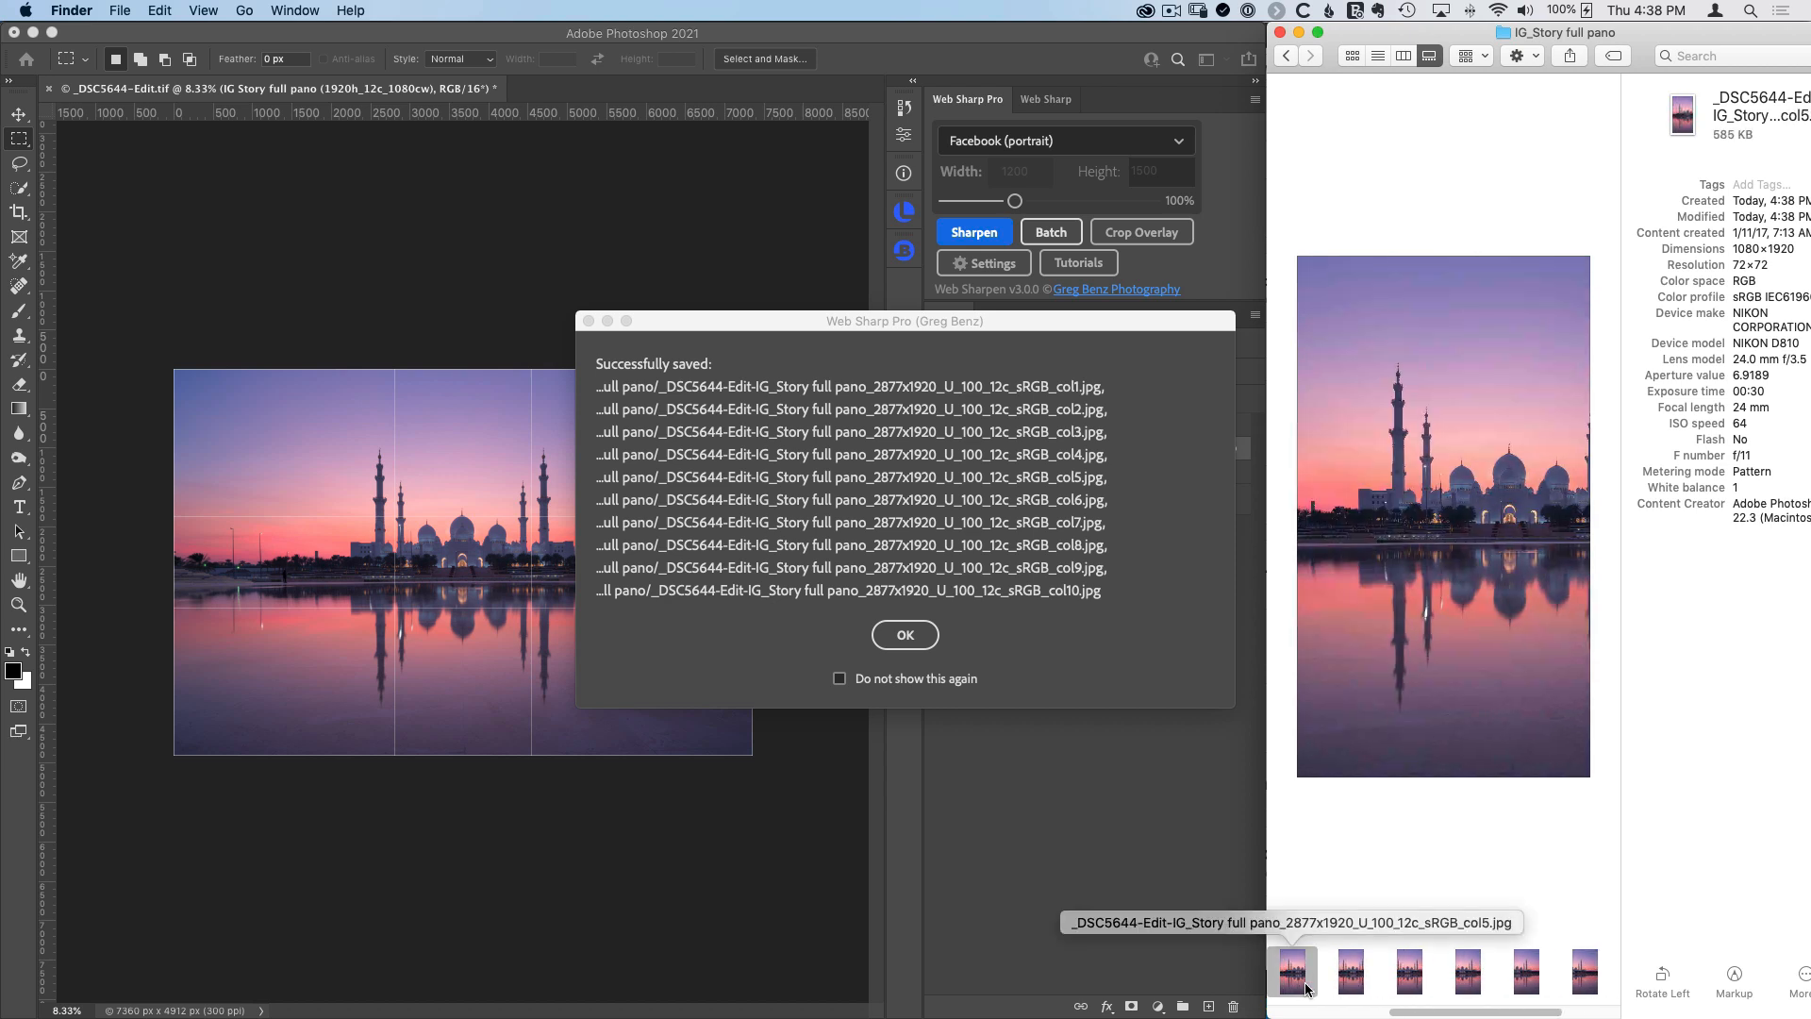
left_click(1468, 187)
left_click(1286, 55)
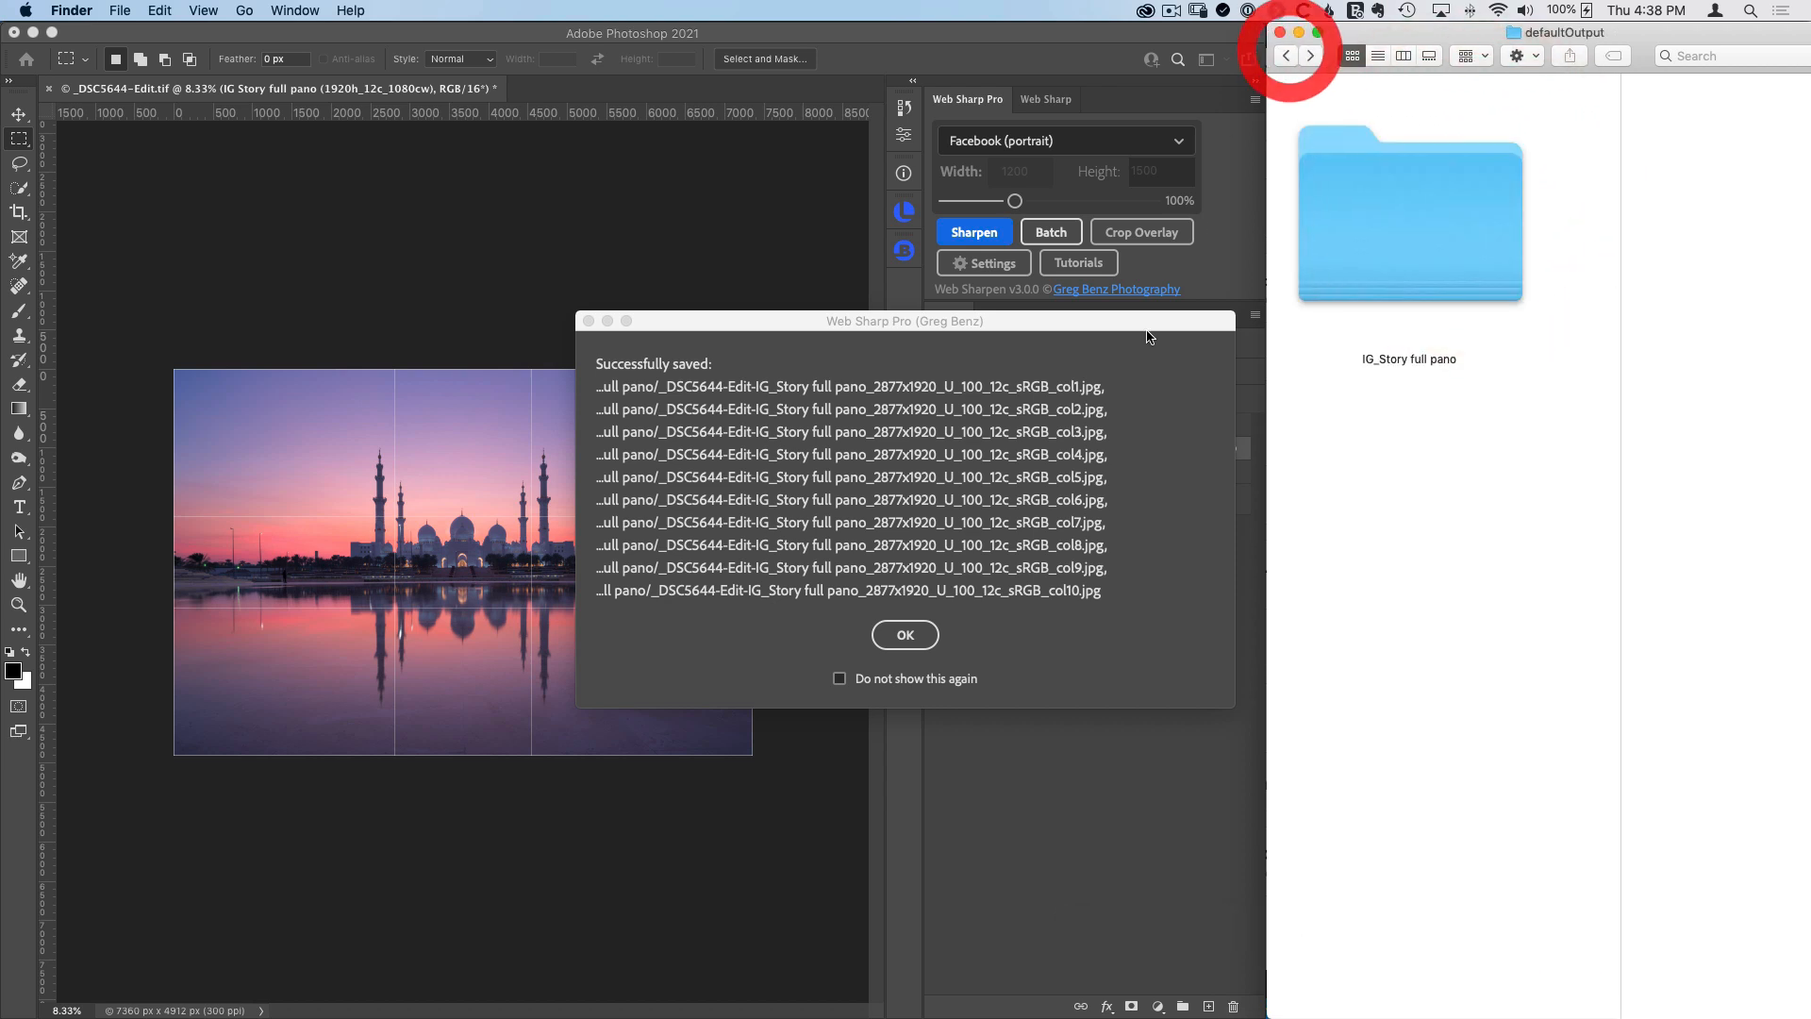
Step: Switch back to Photoshop, dismiss the export message and delete the Web Sharpen layer group from the photo
left_click(1120, 376)
left_click(907, 632)
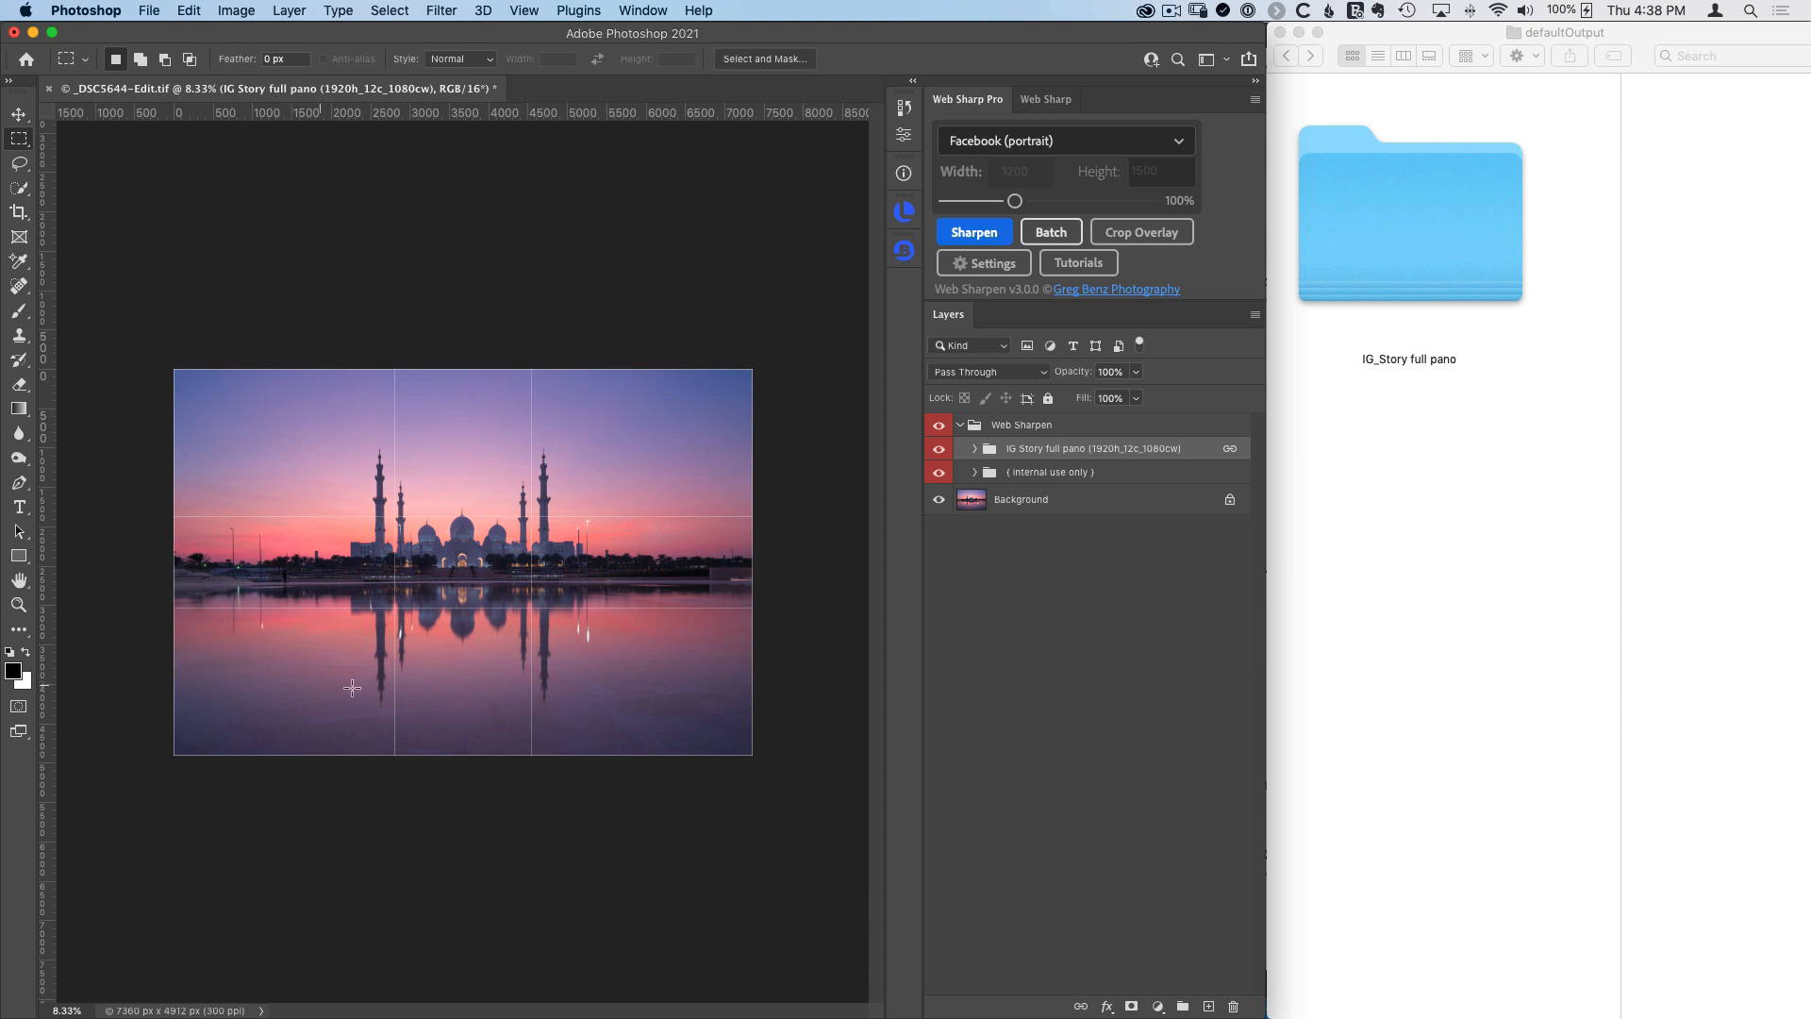
left_click_drag(1043, 424, 1238, 1008)
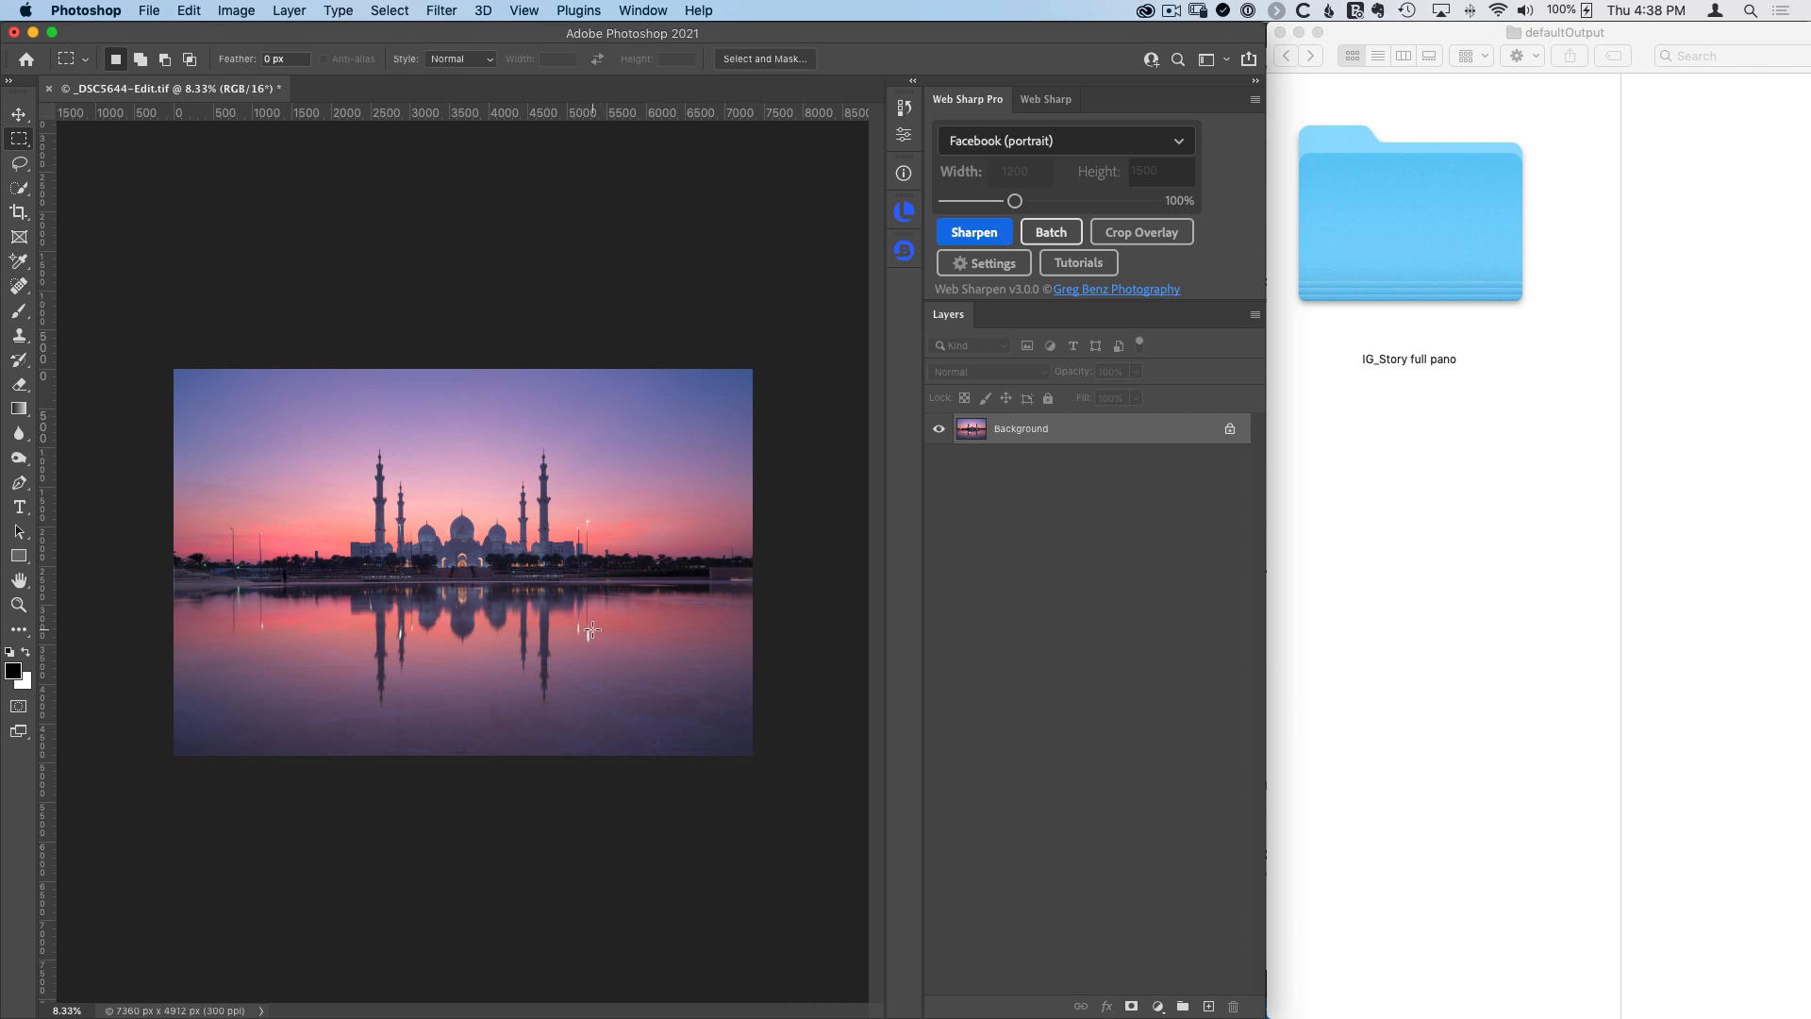
Step: Crop both sides of the photo to about 4270 × 4912 px and apply the IG Story full pano crop overlay
key("c")
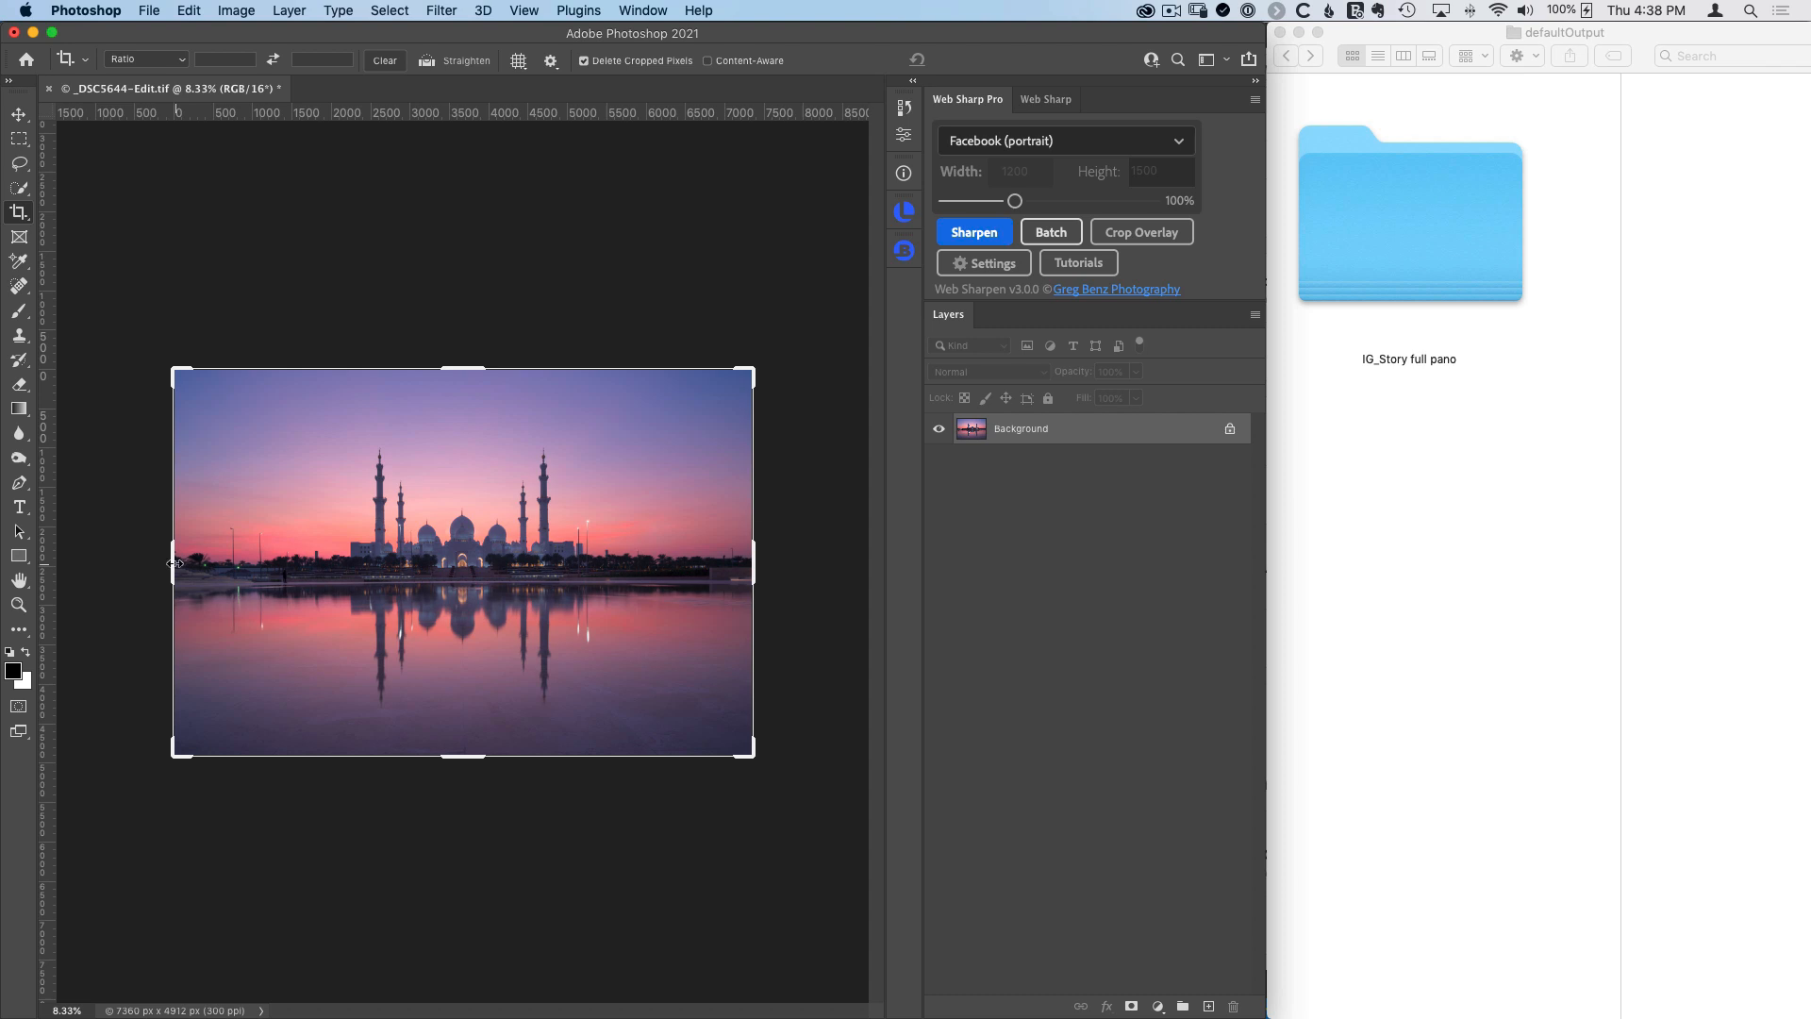
left_click_drag(173, 562, 234, 563)
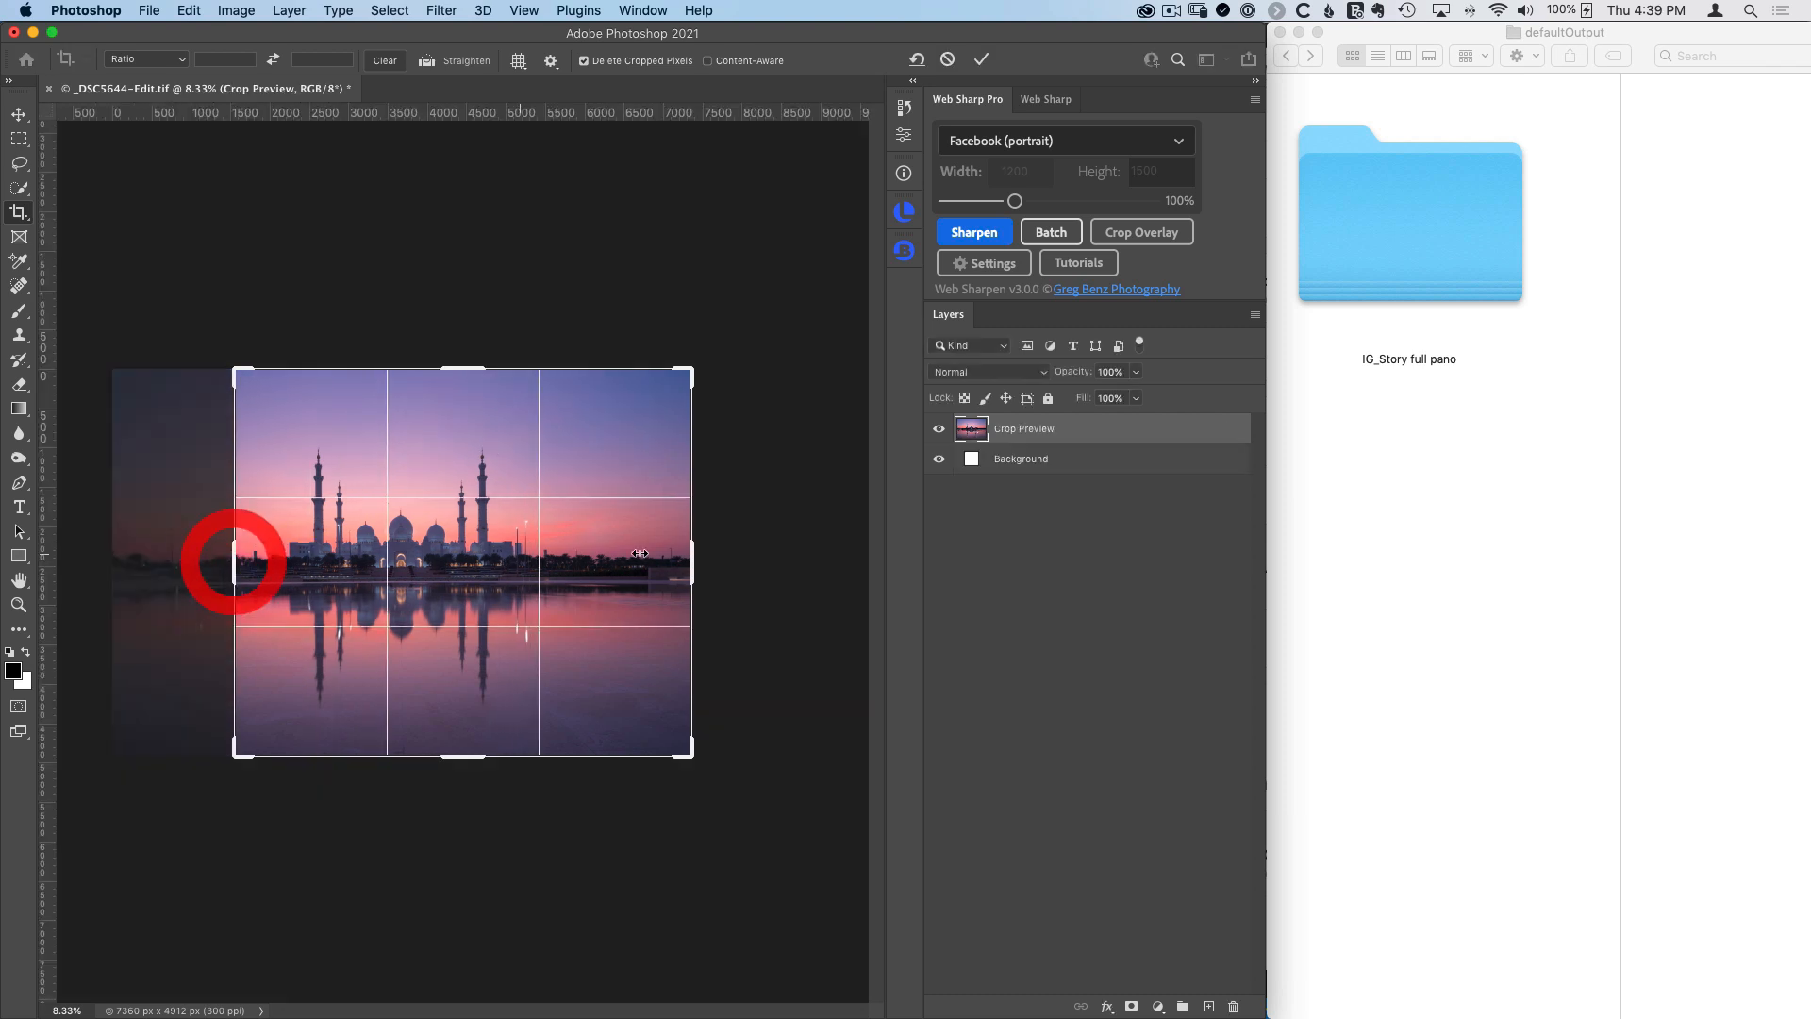
left_click_drag(691, 557, 634, 556)
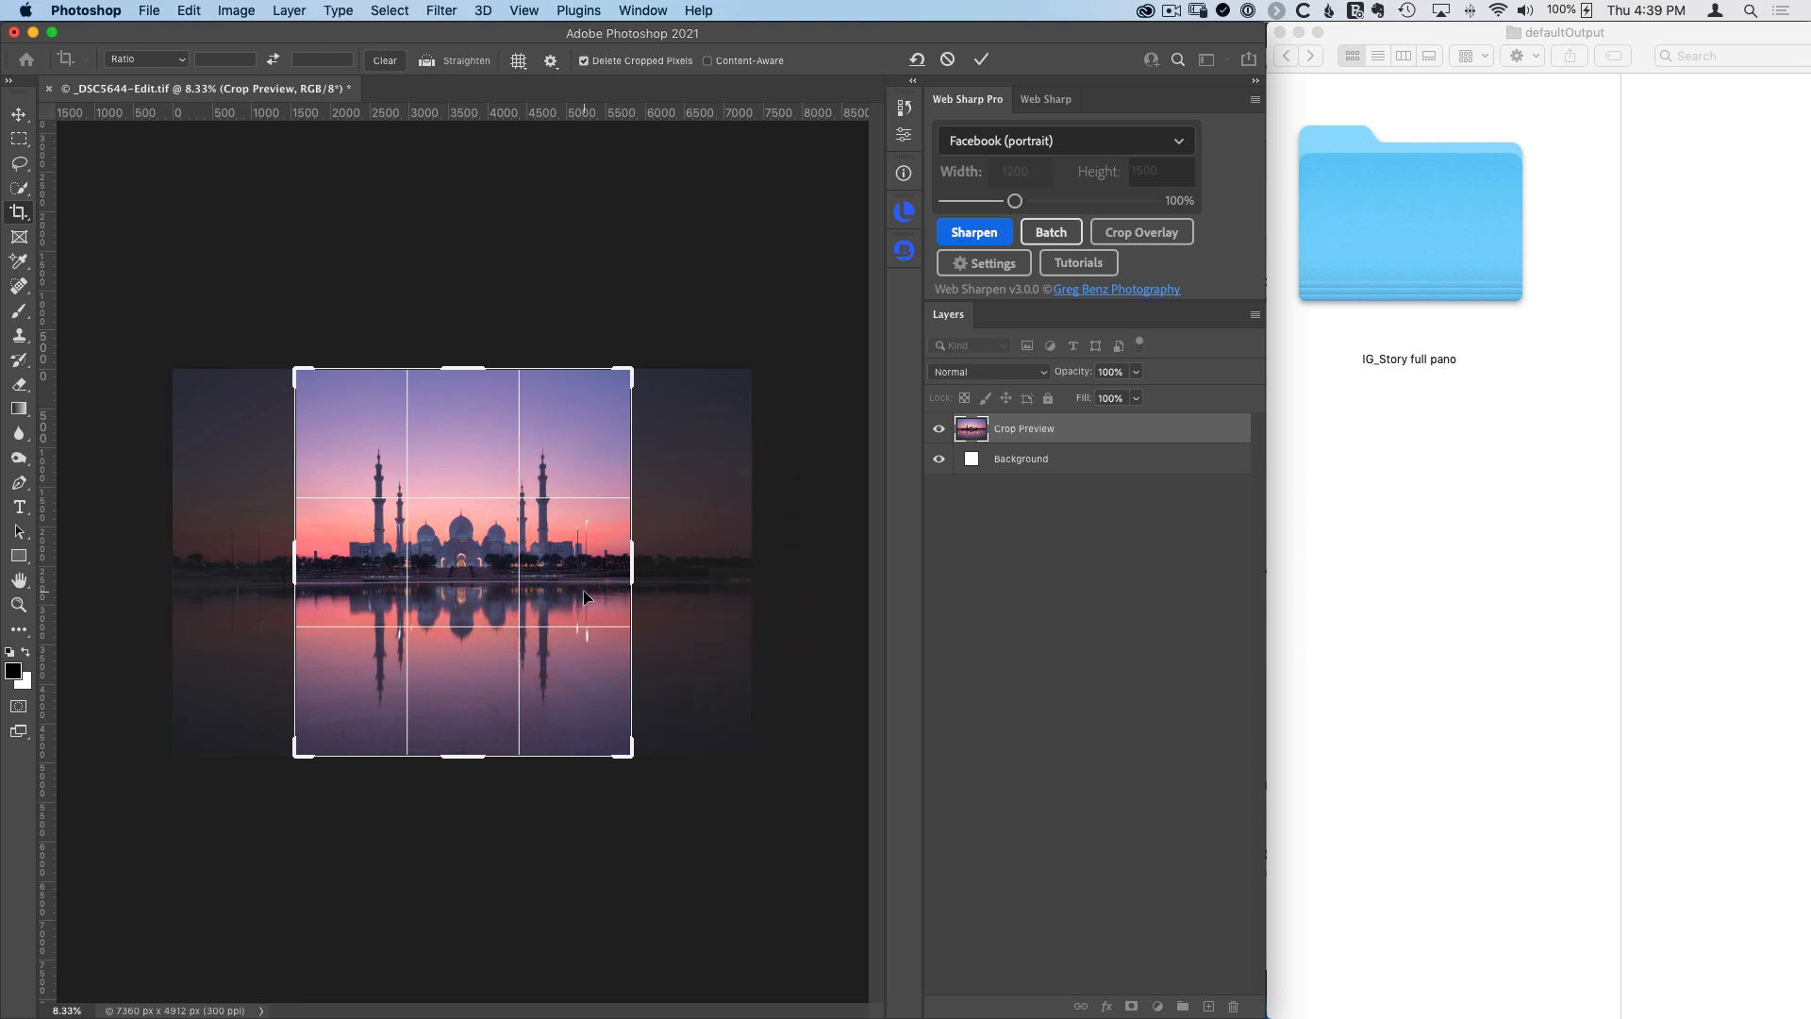
key("Return")
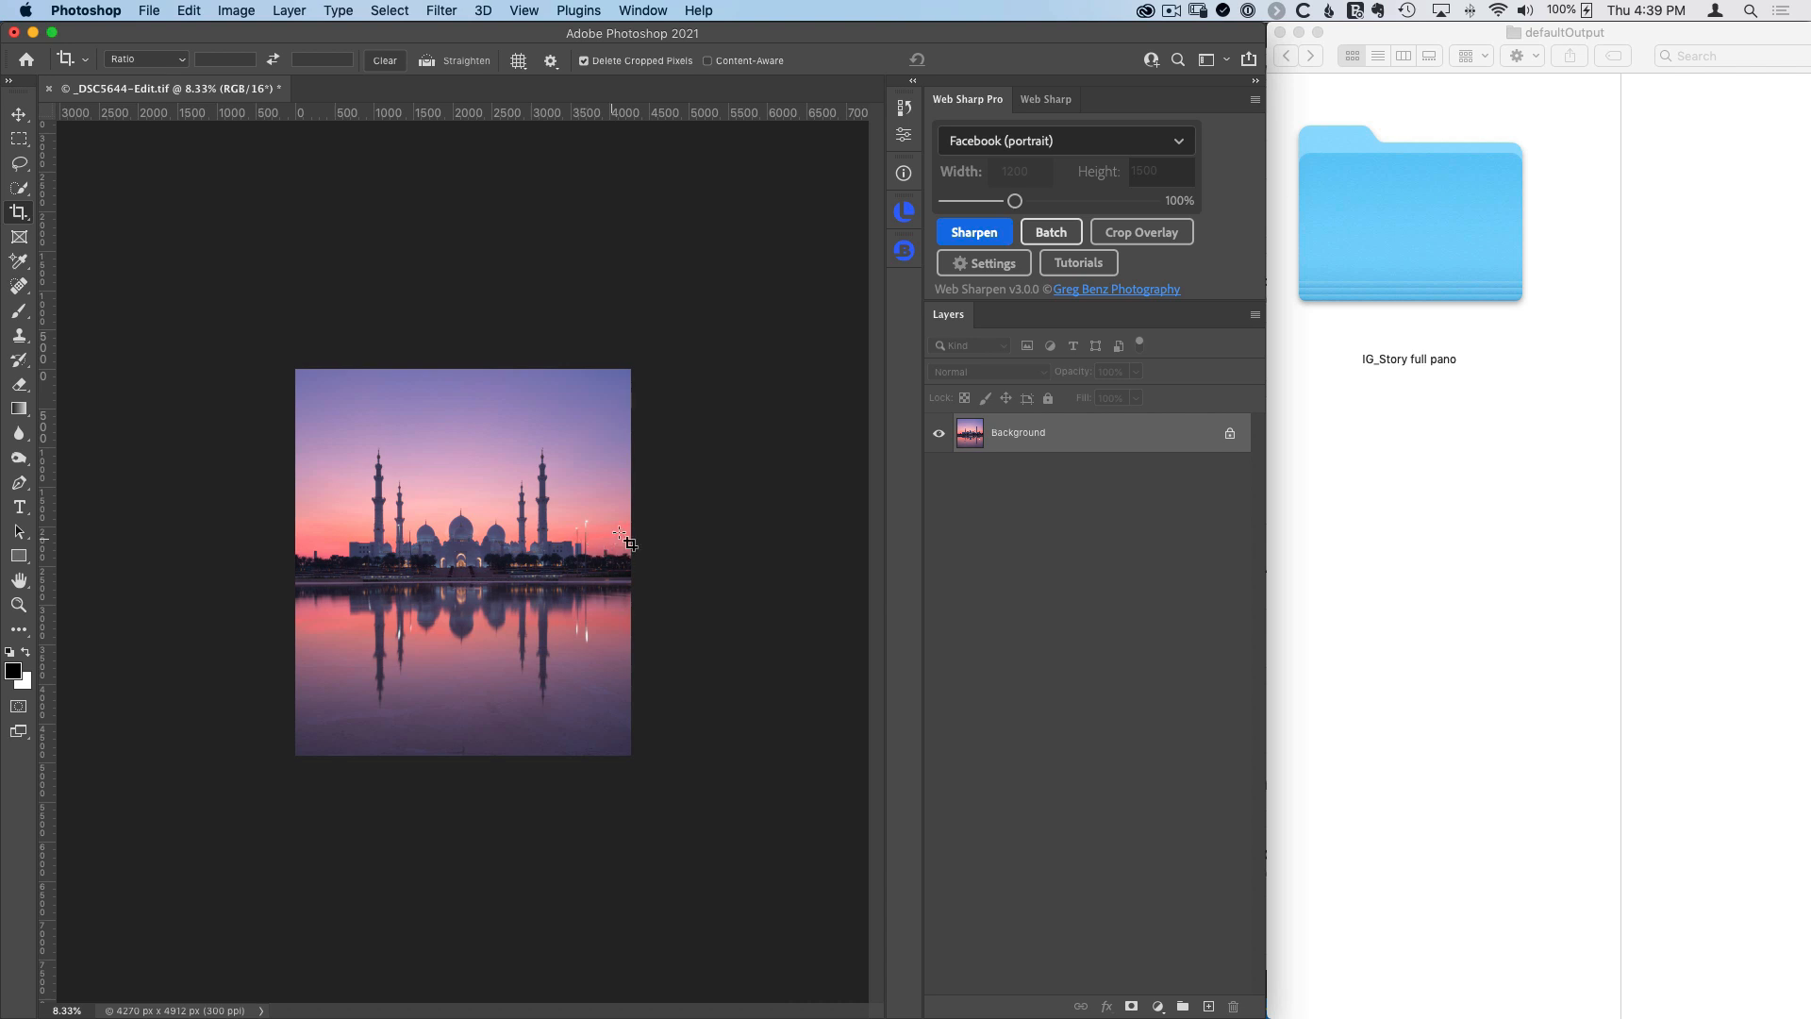
left_click(1156, 238)
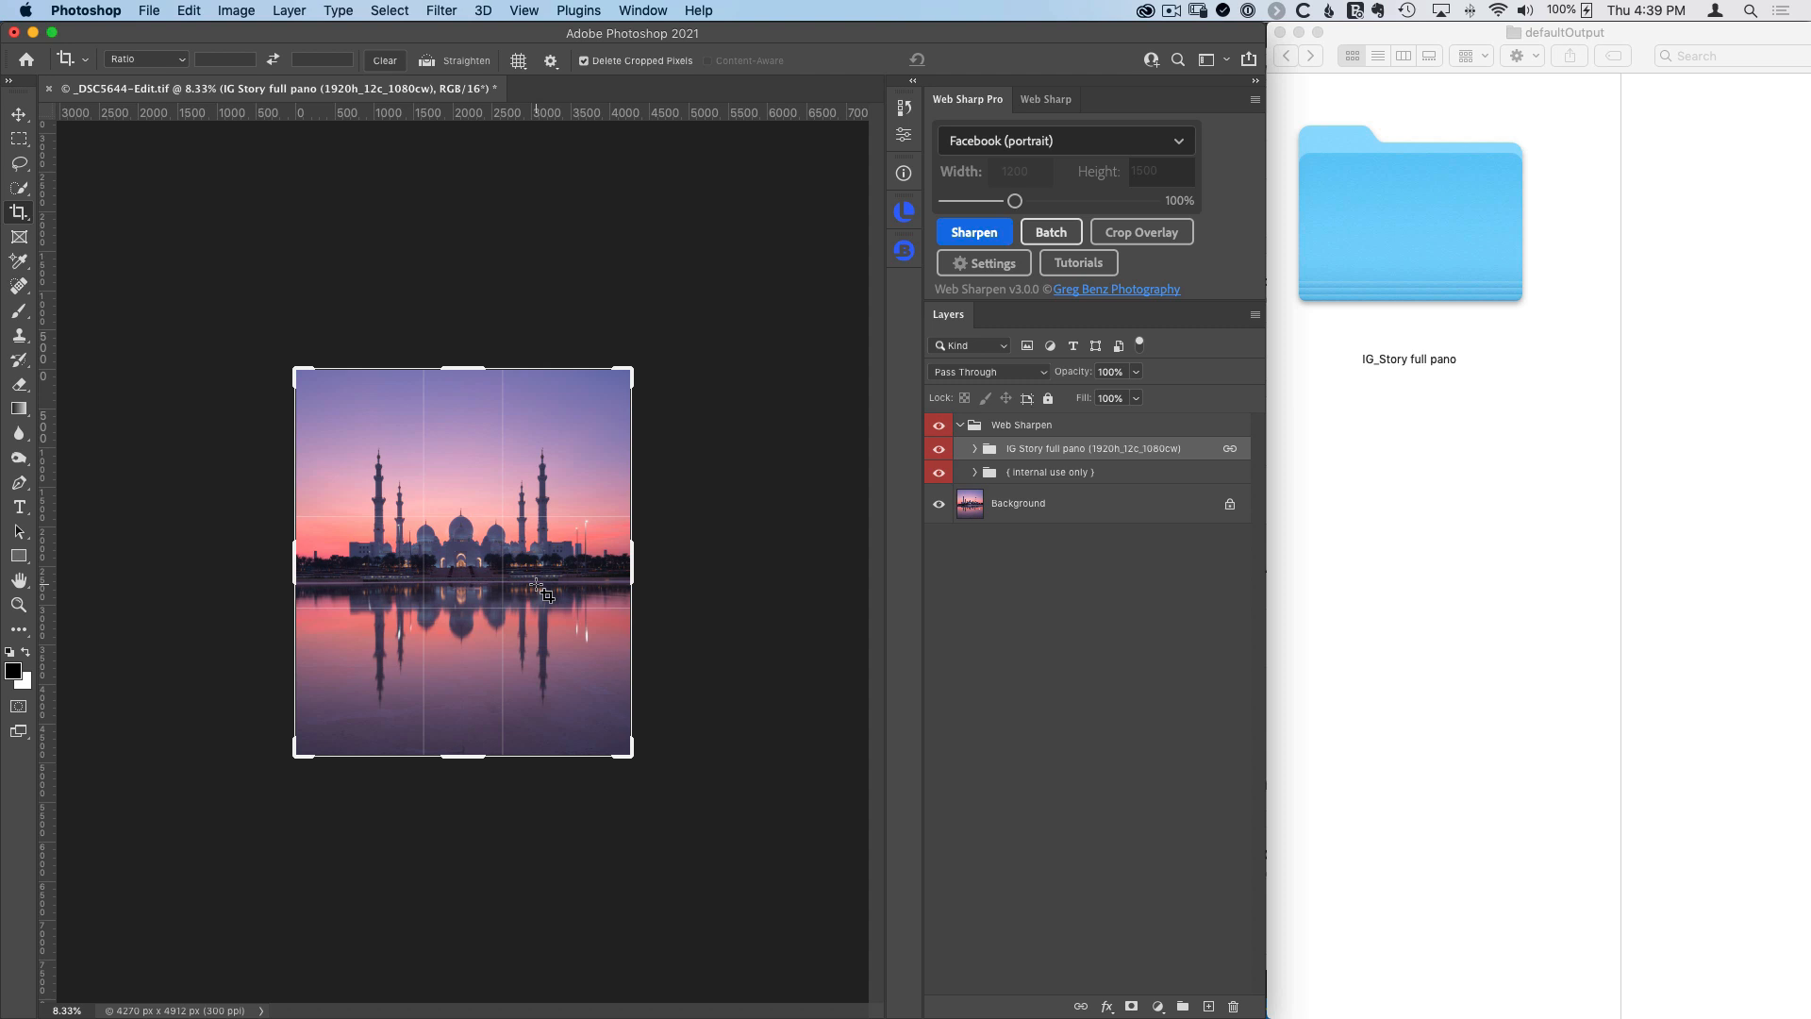
key("h")
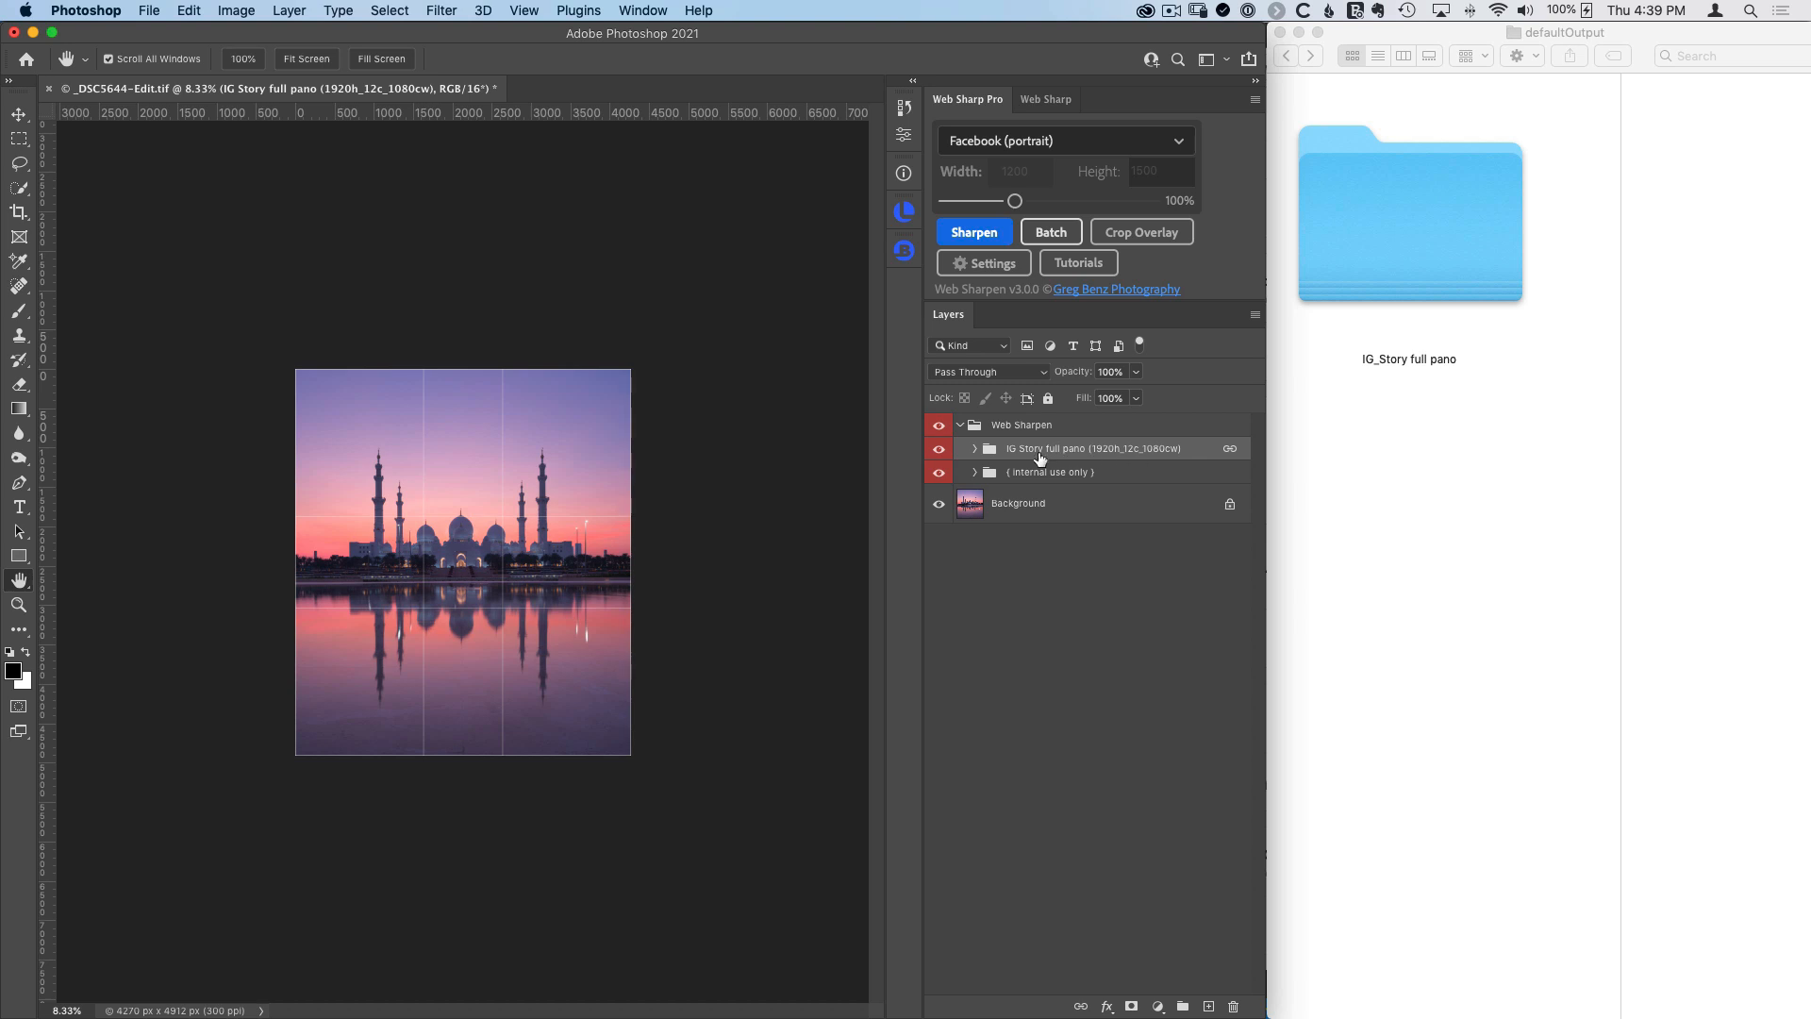
Step: Move the old IG_Story full pano folder to the Trash and export the sharpened columns from Photoshop, accepting the substantial overlap
right_click(1402, 277)
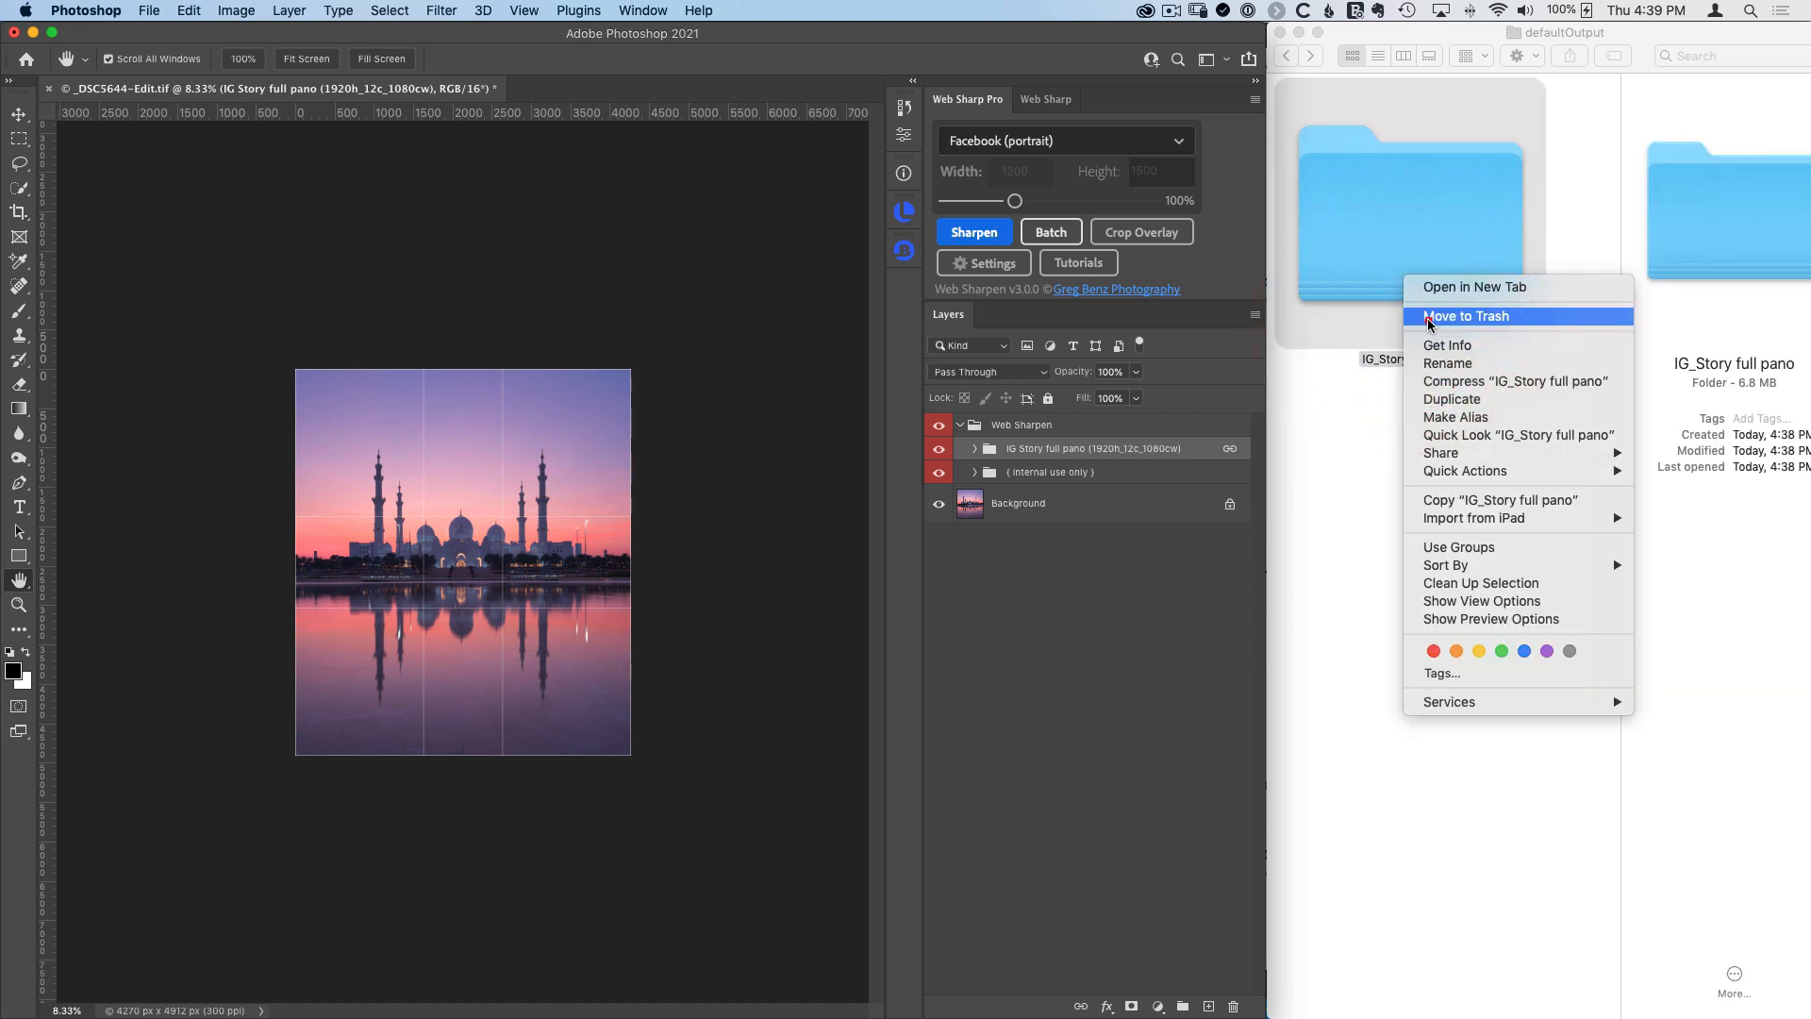
left_click(1428, 317)
left_click(974, 232)
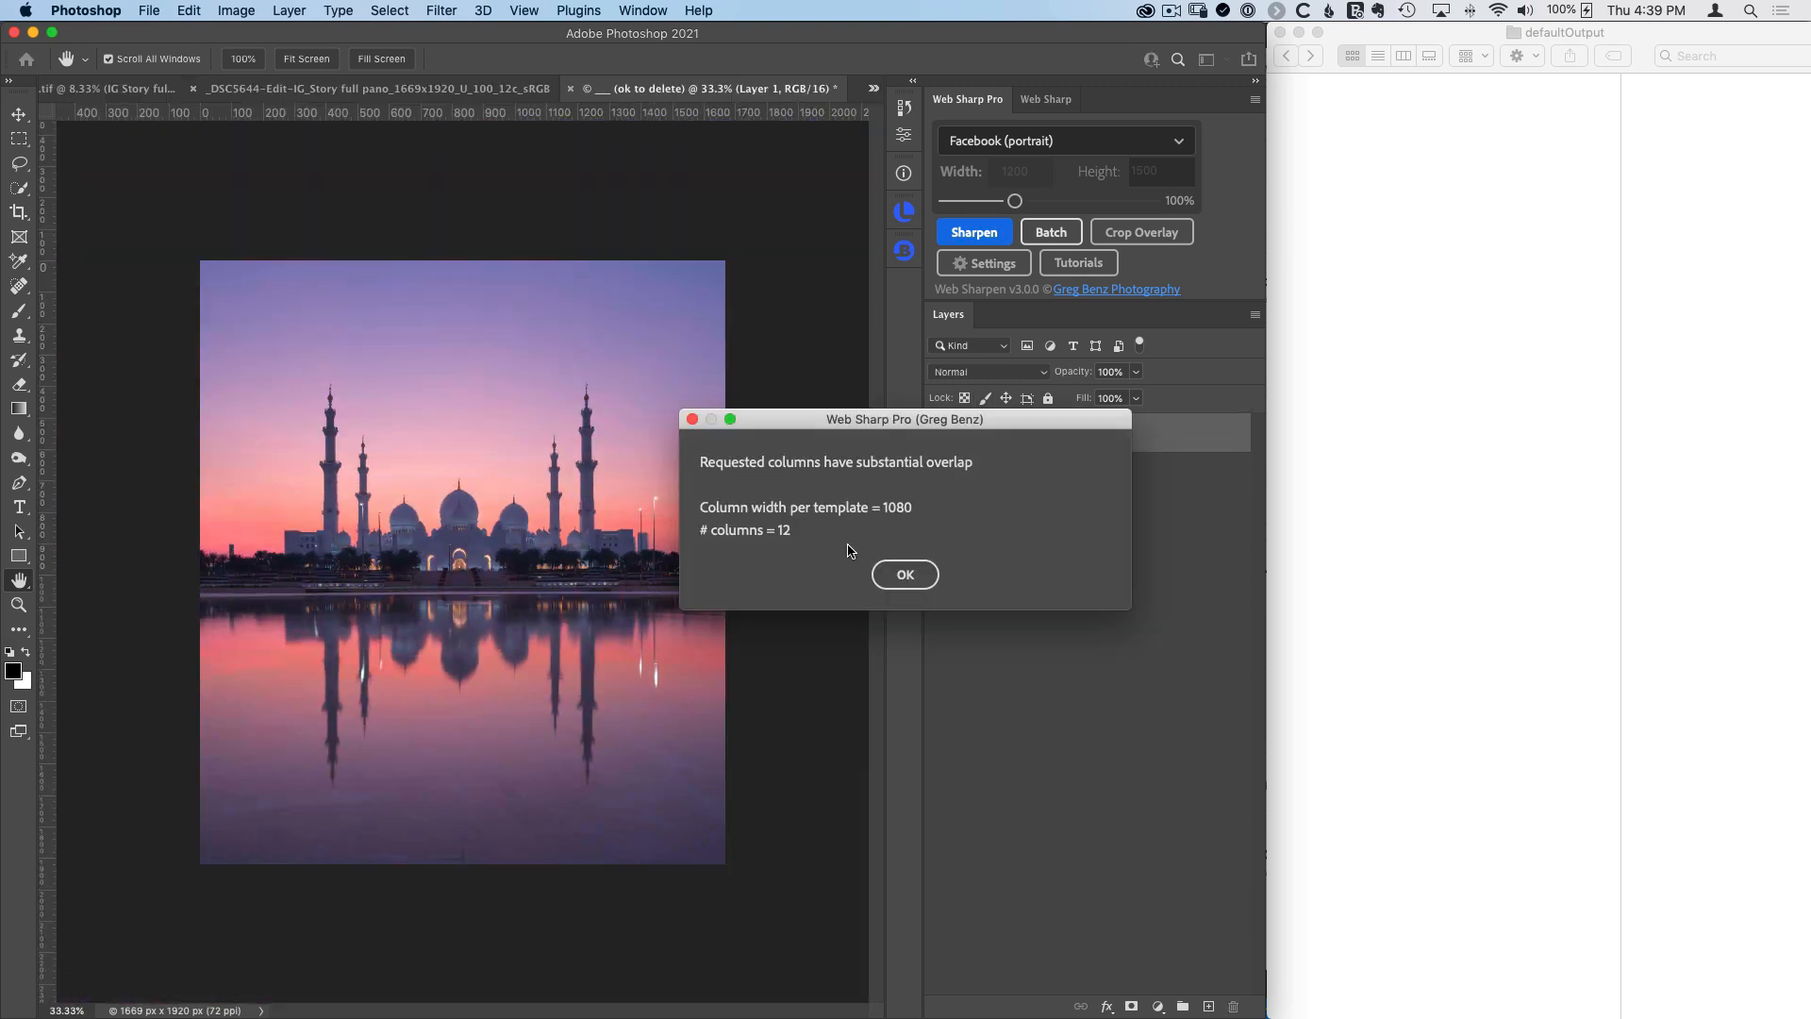
left_click(906, 574)
left_click(905, 577)
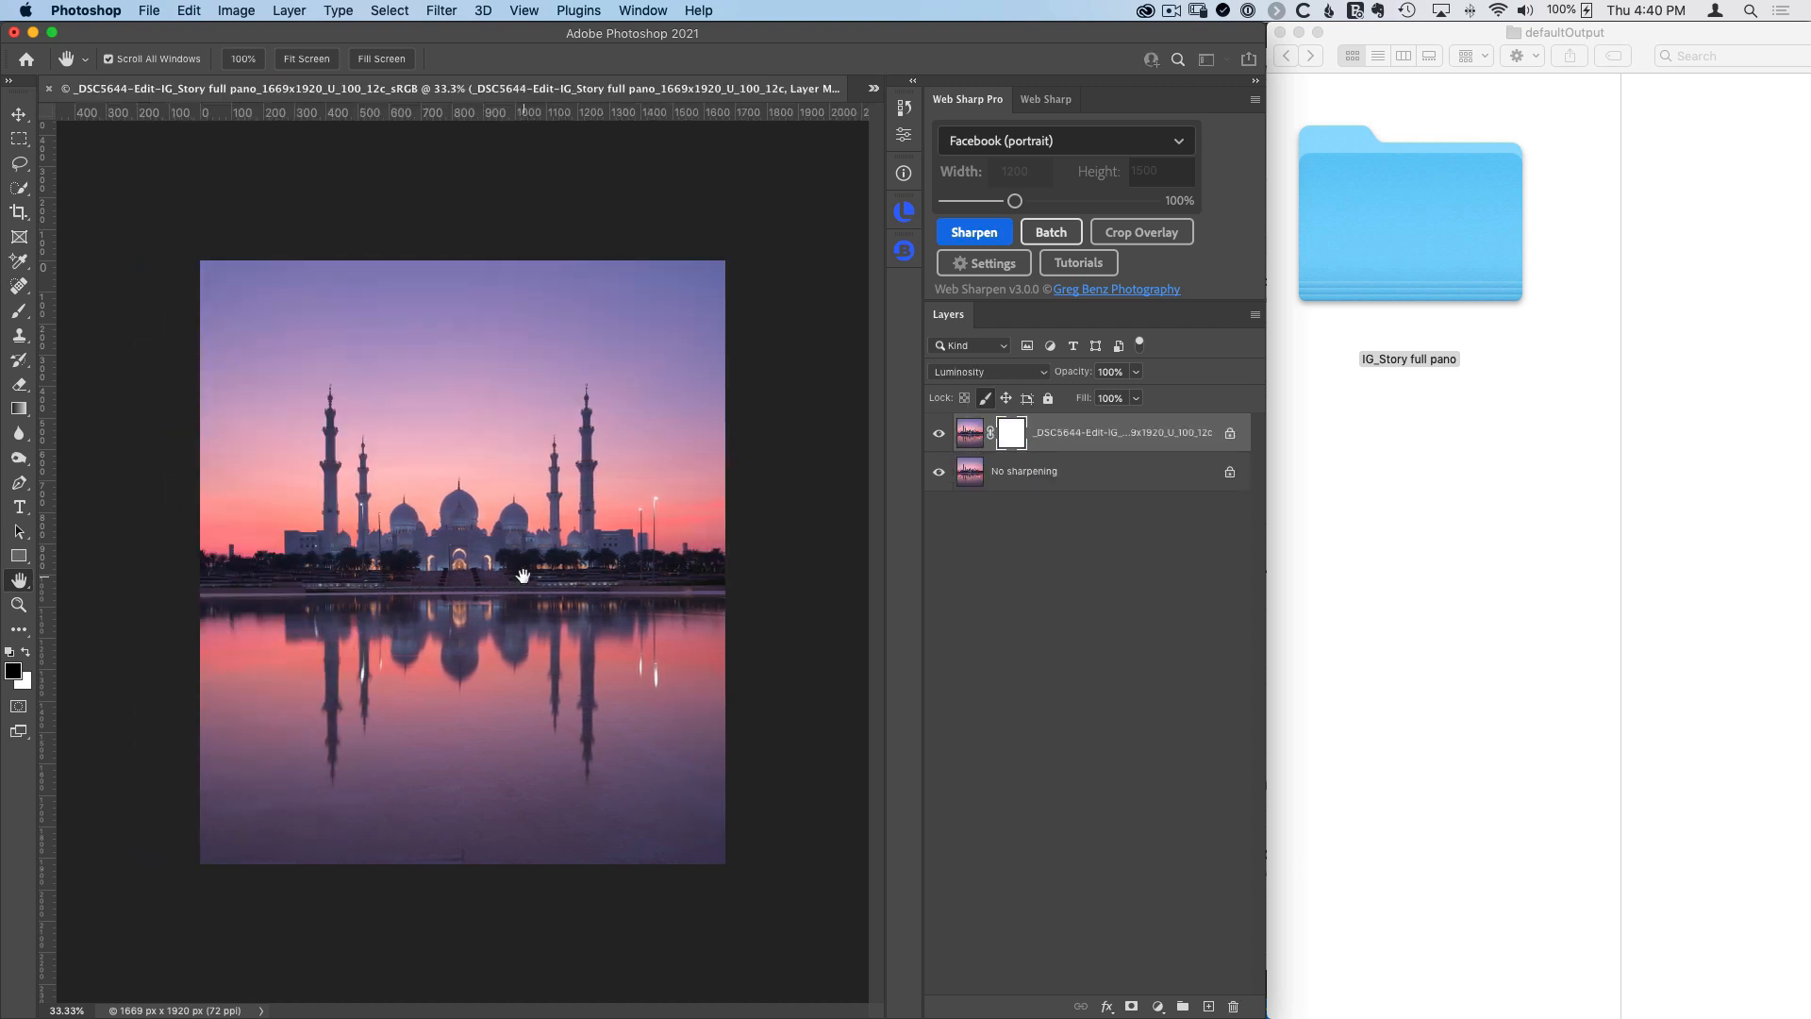
Step: Open the newly exported IG_Story full pano folder in Finder and view its column images from first to last and back
left_click(1290, 444)
double_click(1387, 275)
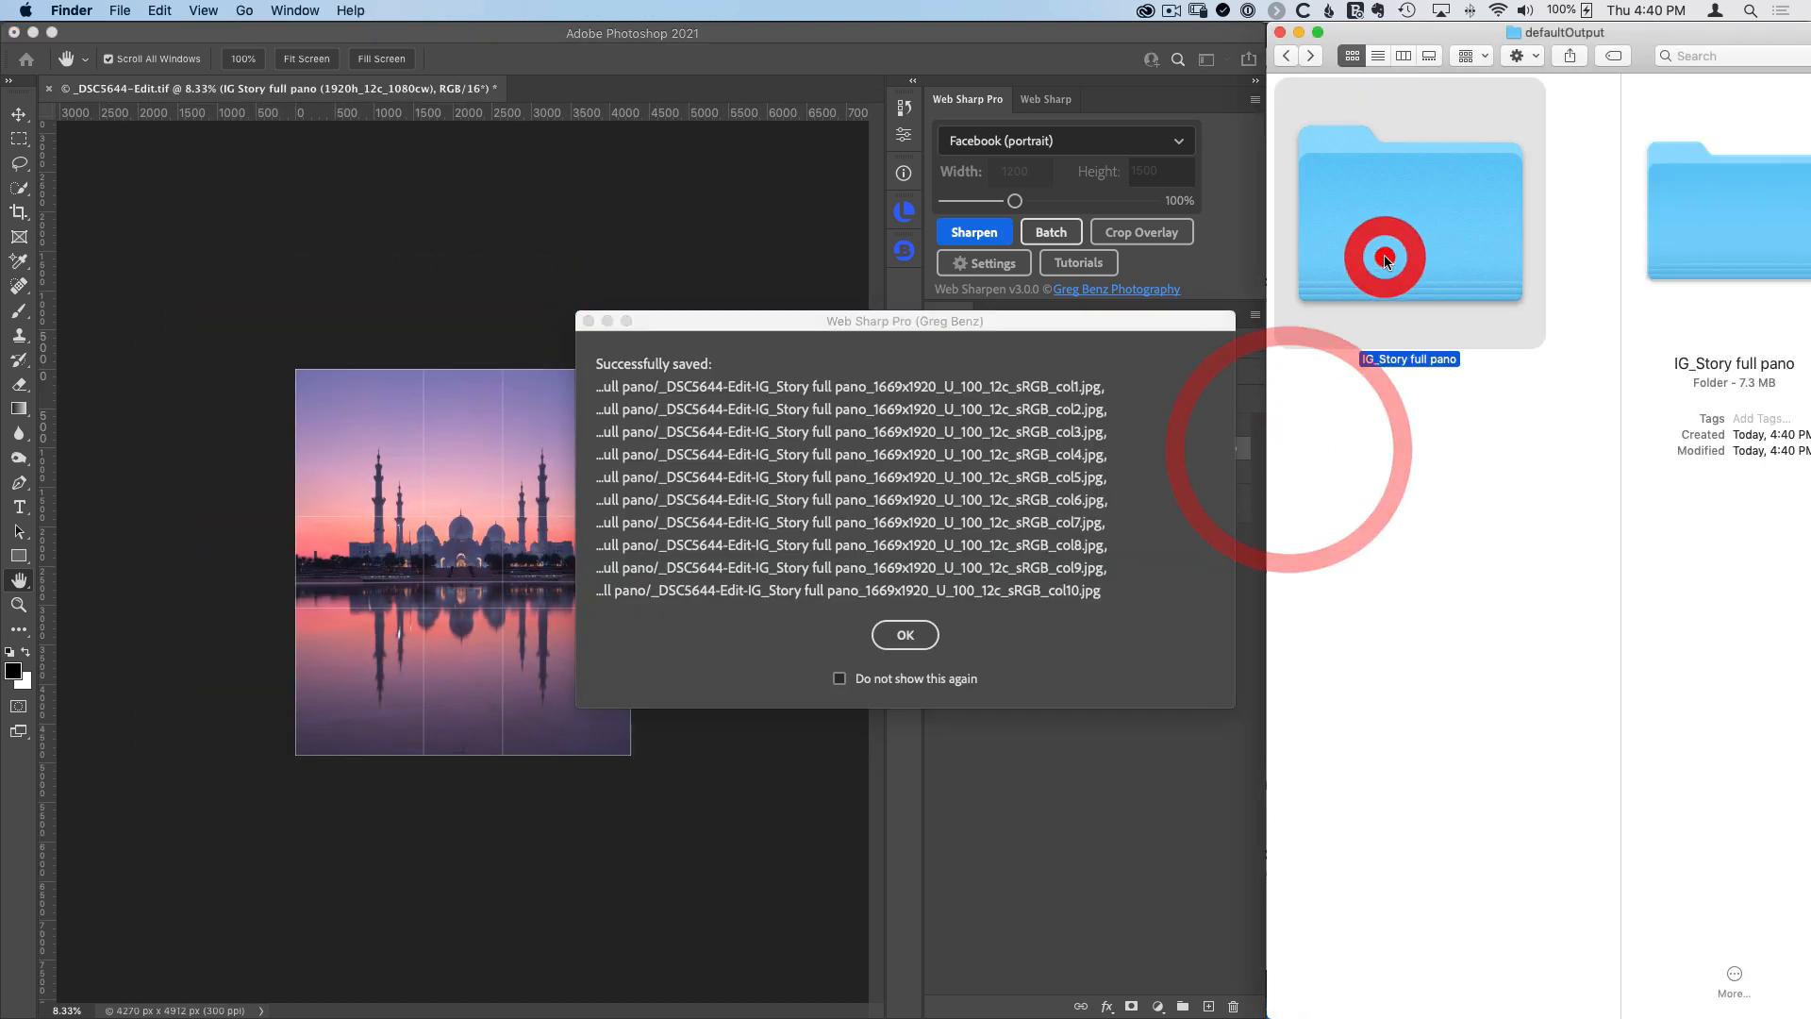
left_click(1304, 977)
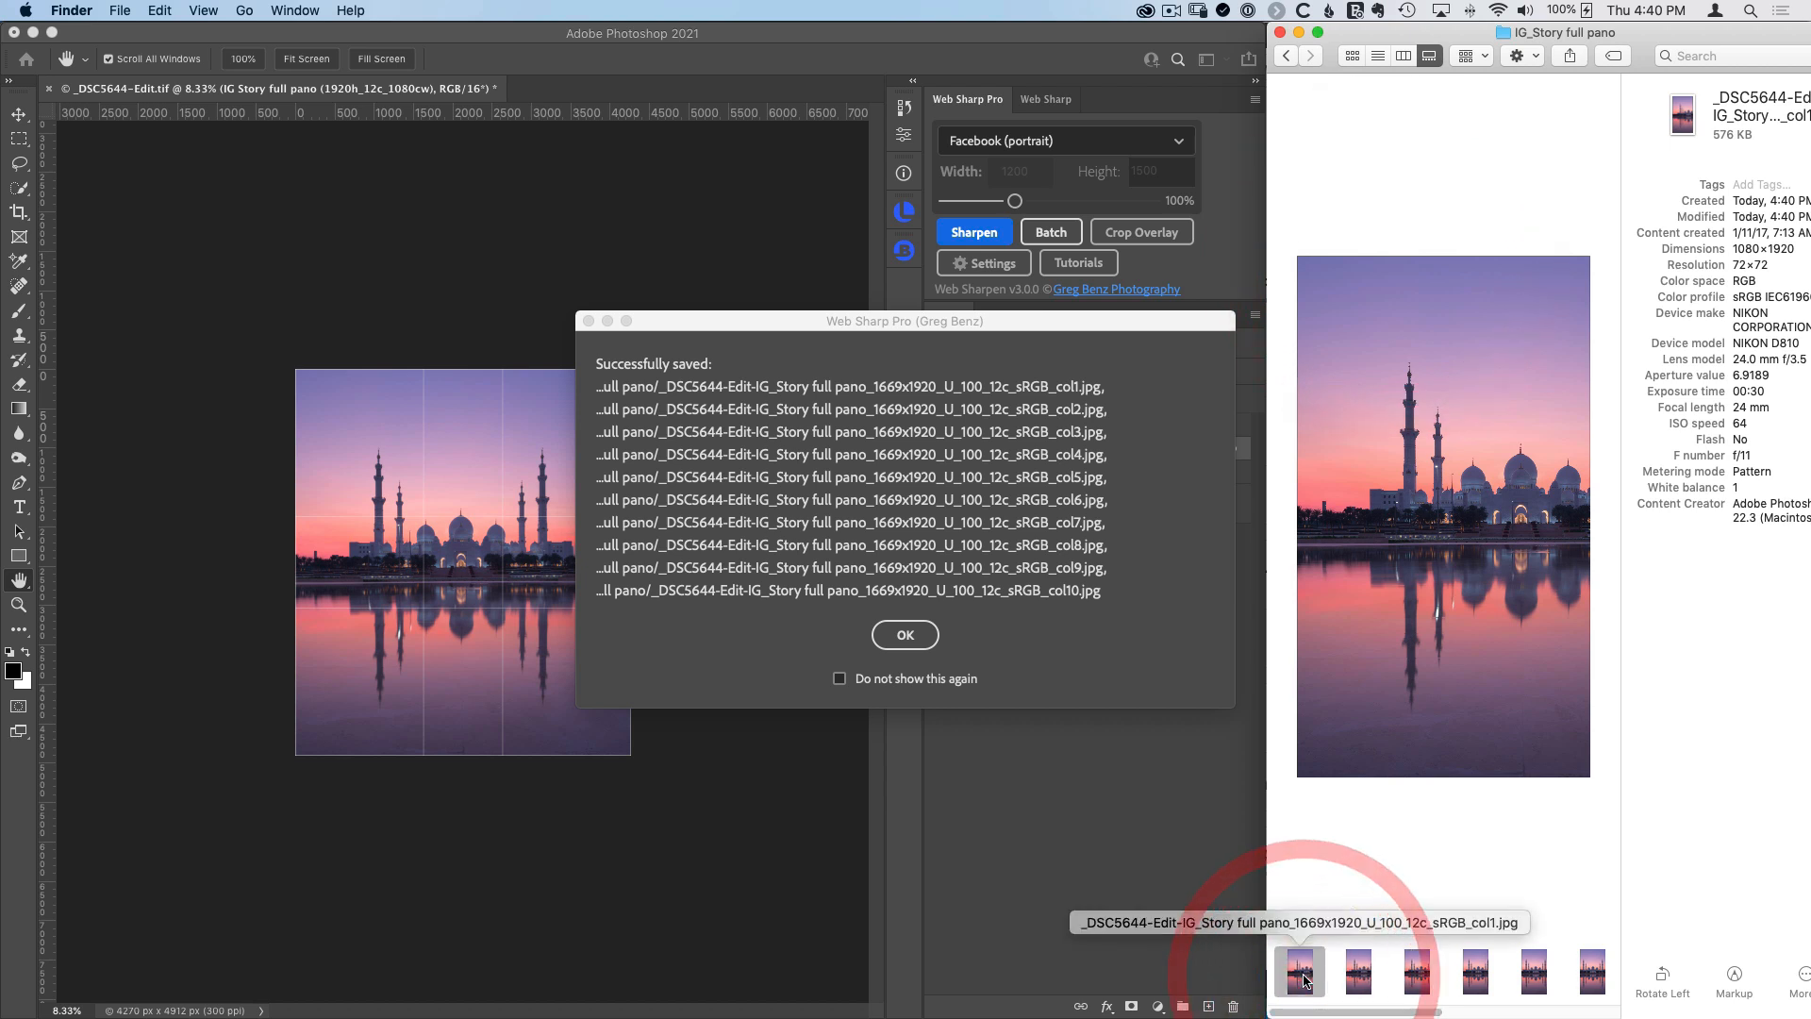
key("Right")
key("Right")
key("Right")
key("Right")
key("Right")
key("Right")
key("Right")
key("Right")
key("Right")
key("Right")
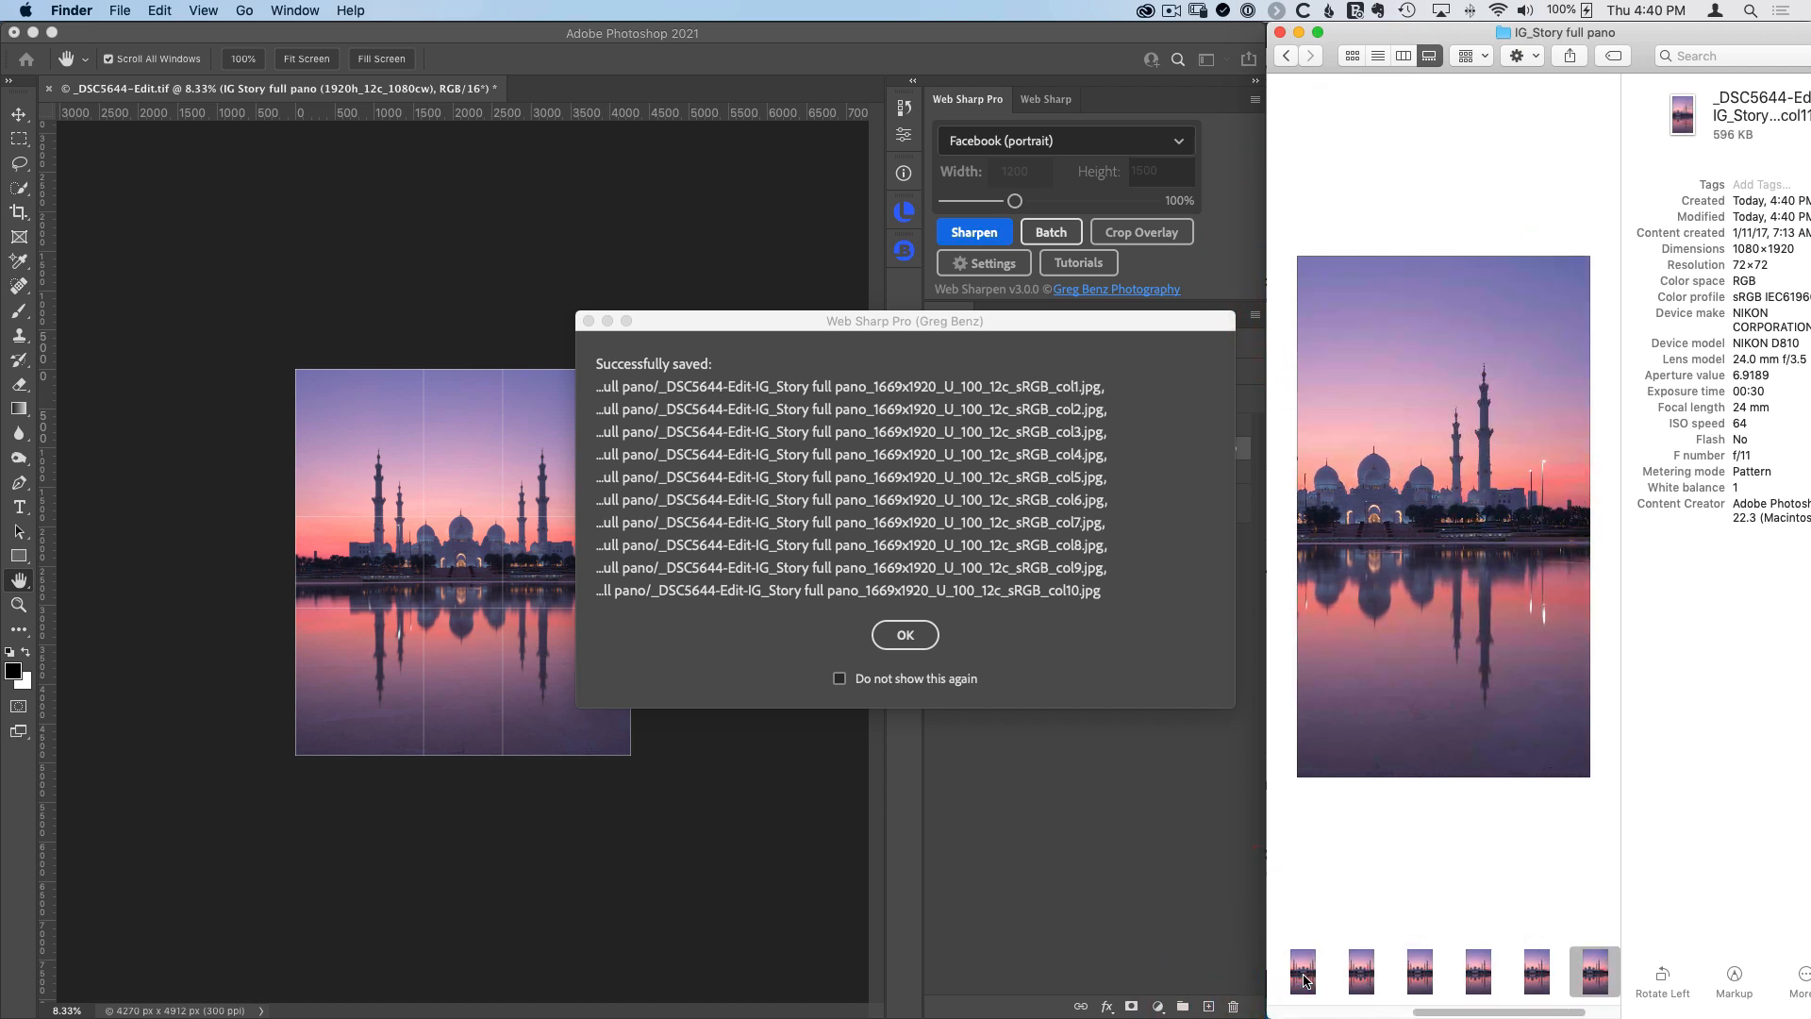
key("Left")
key("Left")
key("Left")
key("Left")
key("Left")
key("Left")
key("Left")
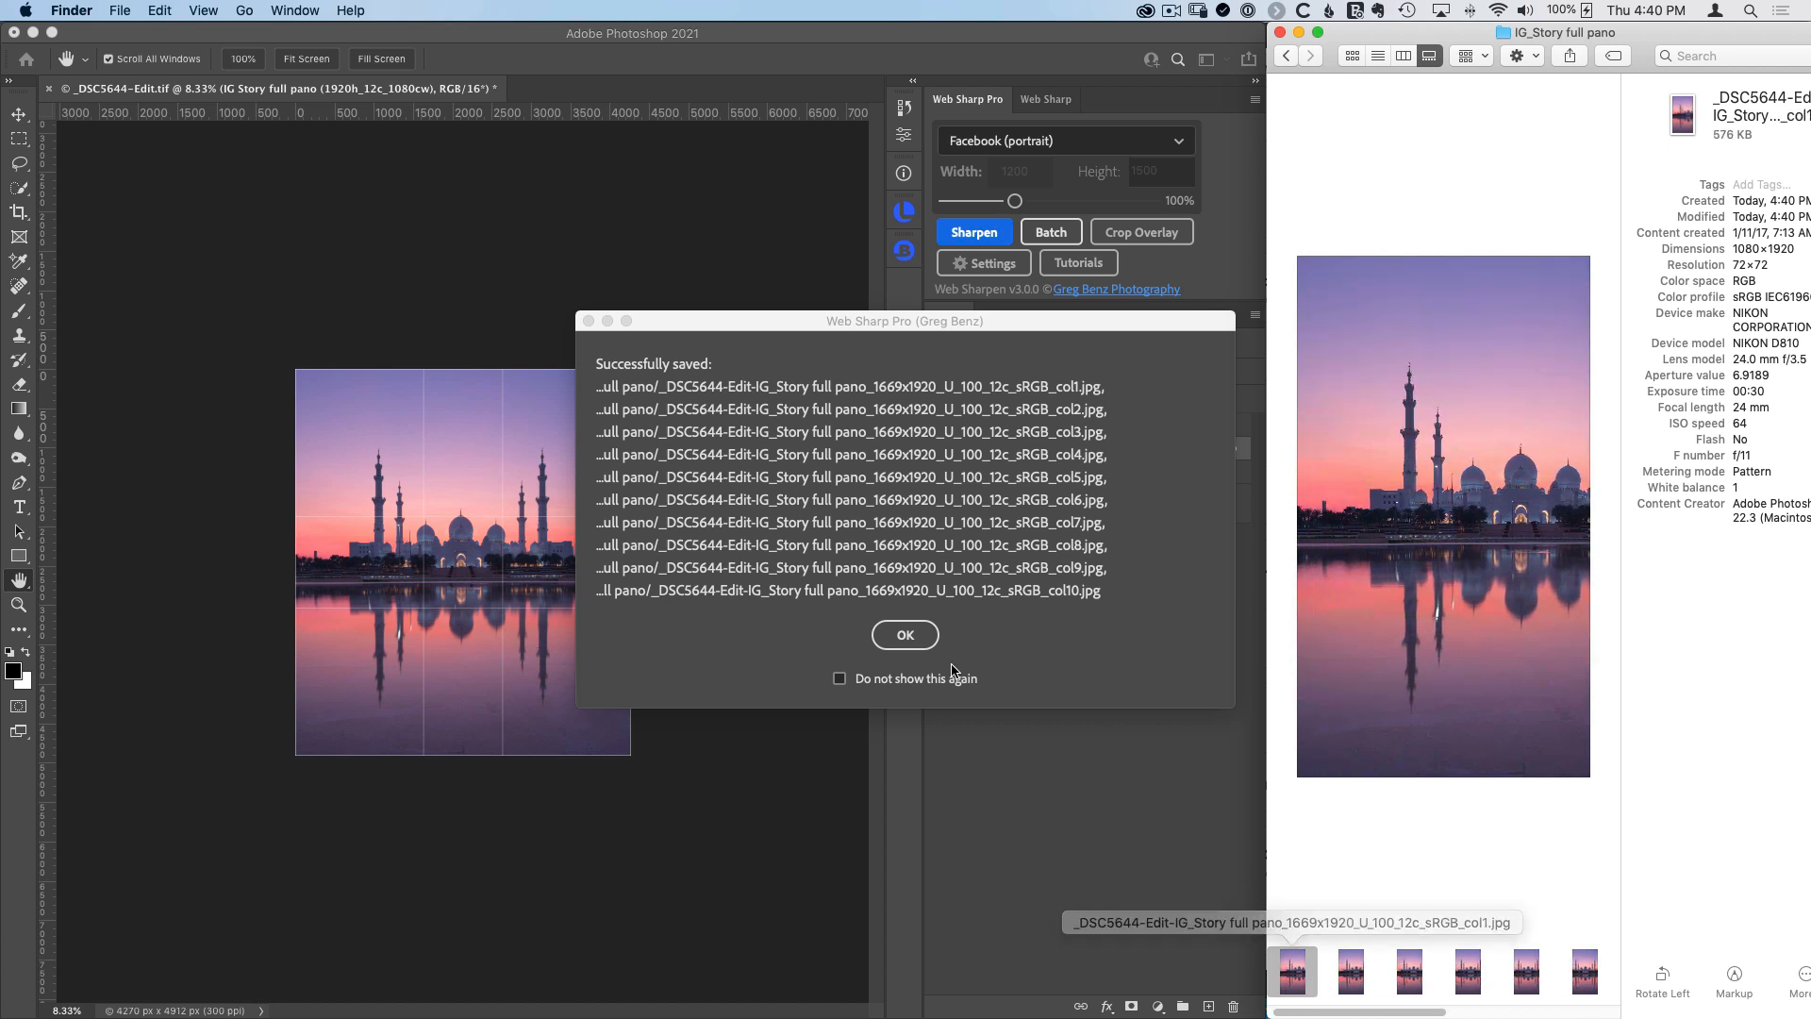
Step: Dismiss the export message in Photoshop and move the IG_Story full pano folder in Finder to the Trash
left_click(905, 635)
left_click(1409, 144)
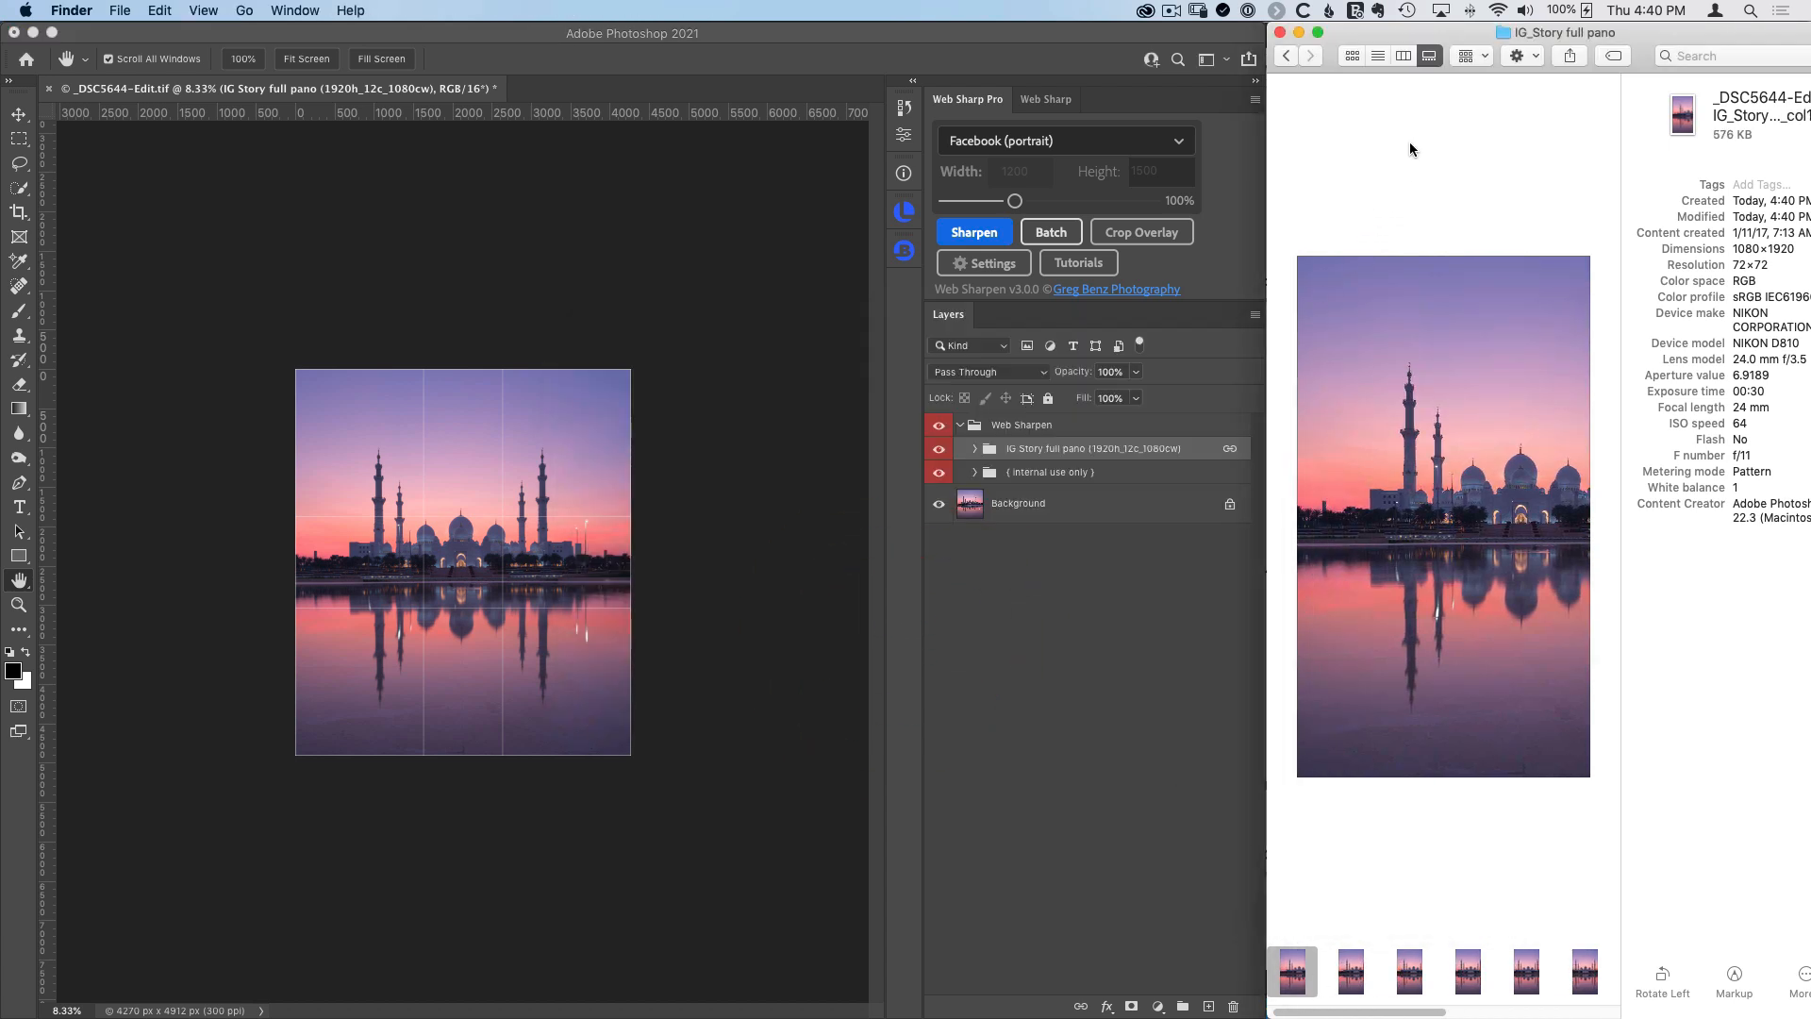
left_click(1285, 55)
right_click(1417, 163)
left_click(1435, 197)
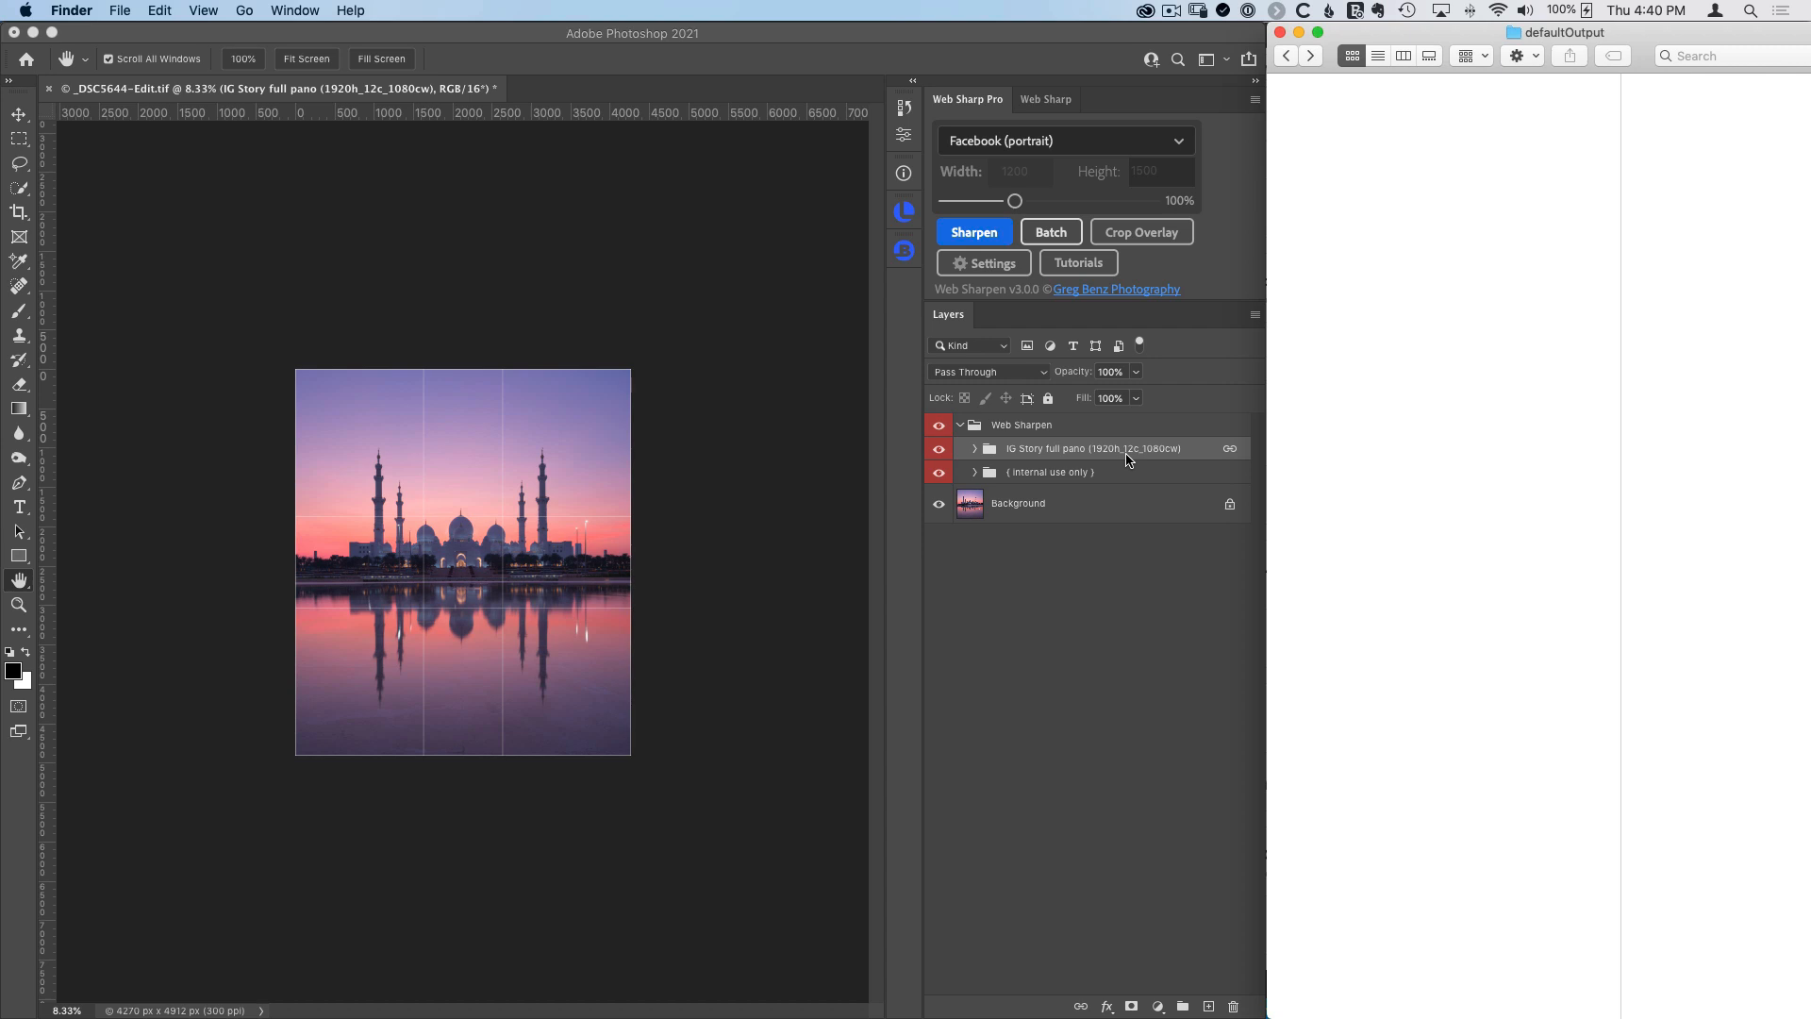
Step: In Photoshop, rename the overlay layer group to "IG Story full pano (1920h_6c_1080cw)" and sharpen the photo for export
left_click(1127, 458)
double_click(1128, 450)
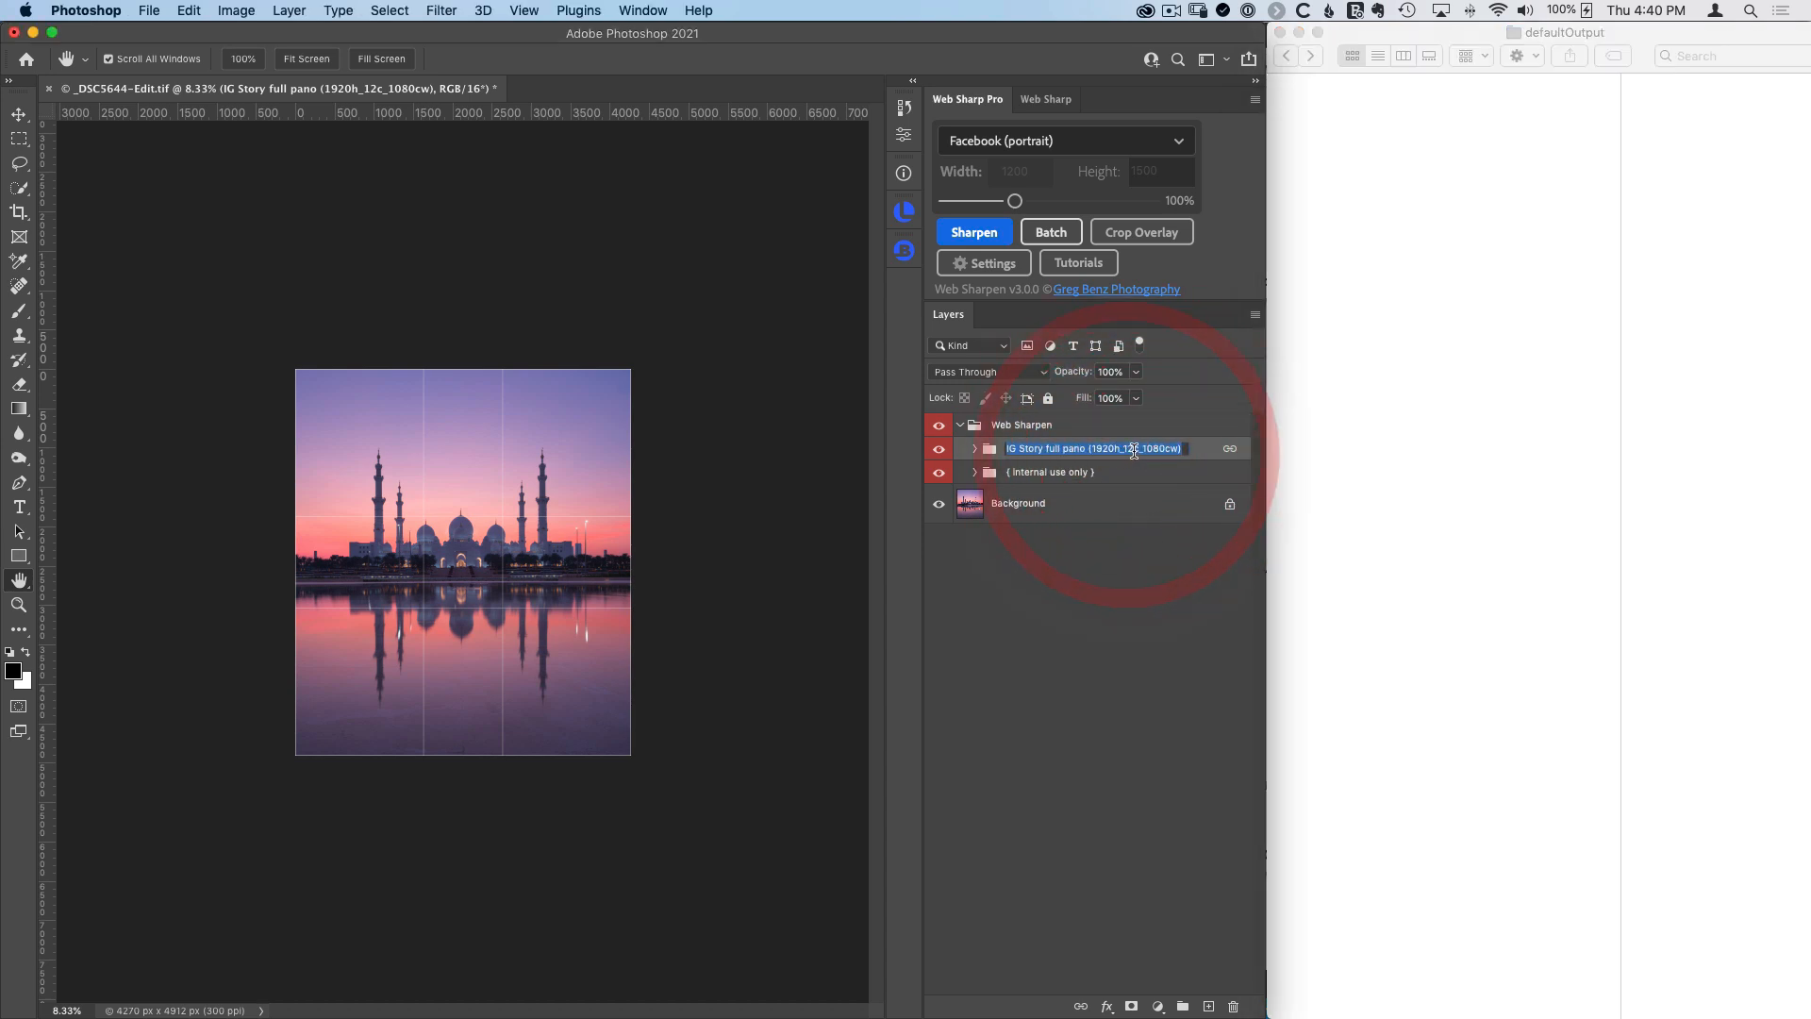
key("shift+Left")
key("shift+Left")
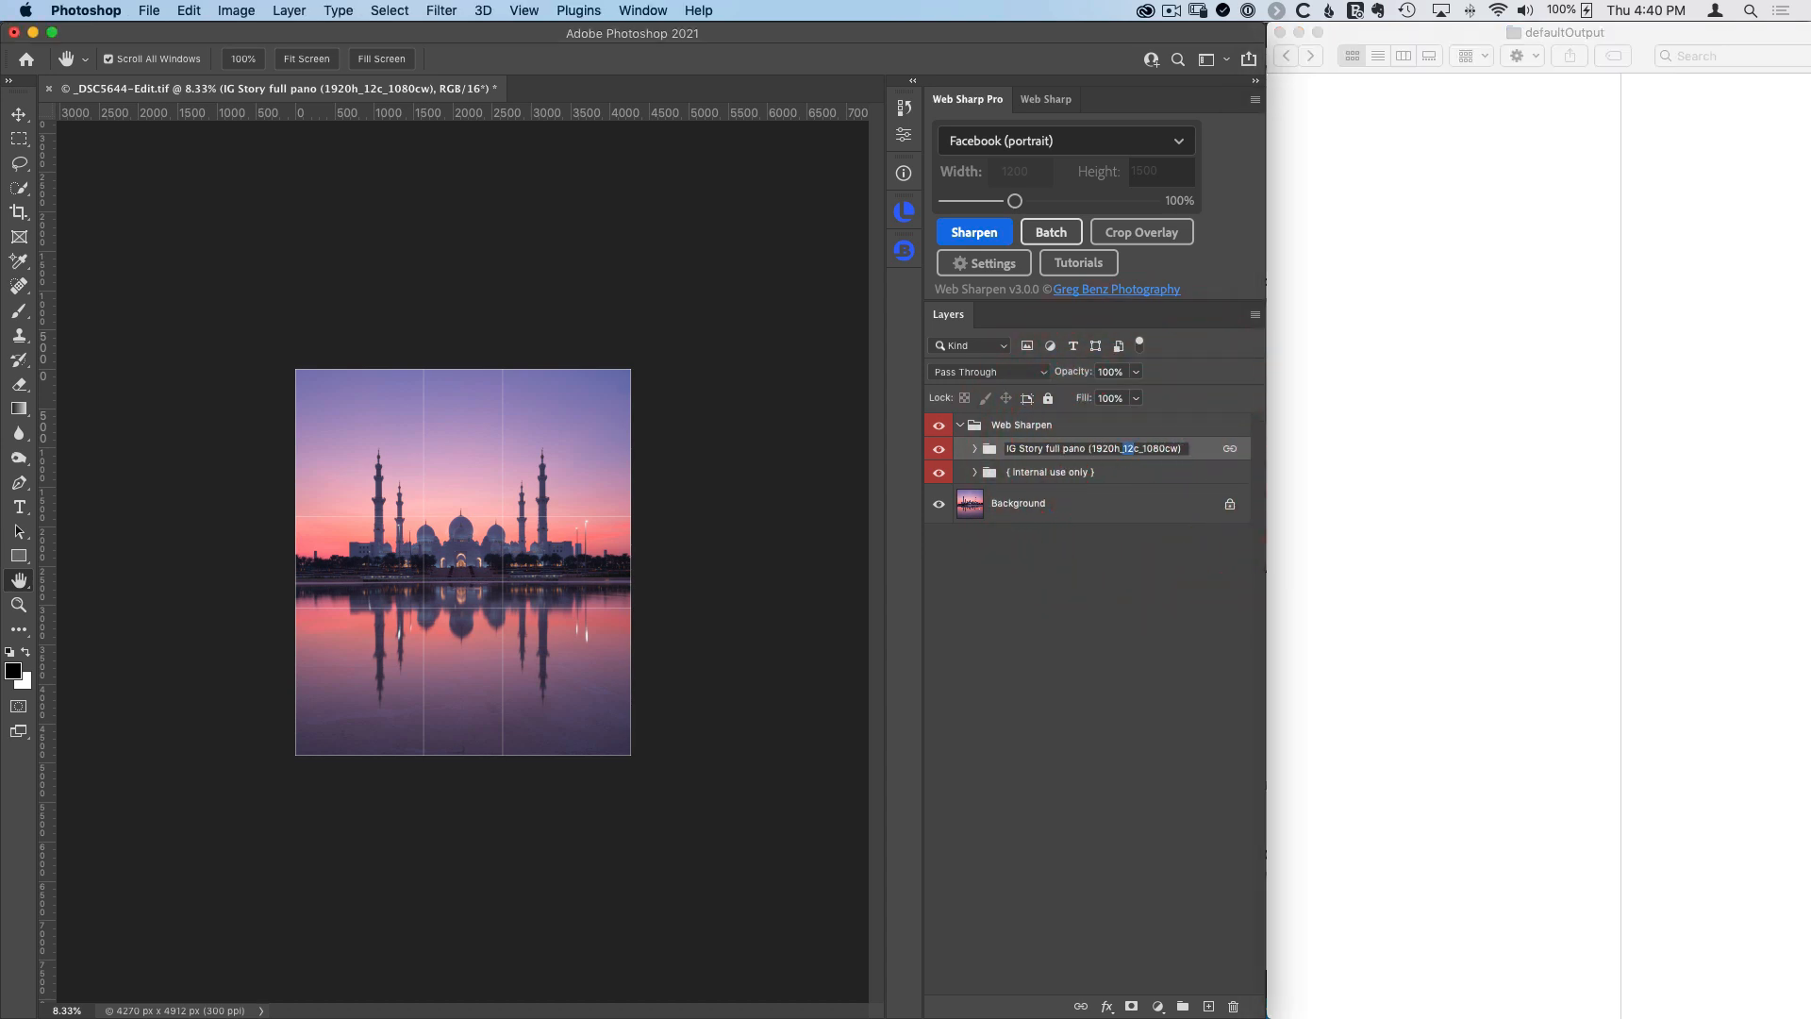
type("6")
key("Return")
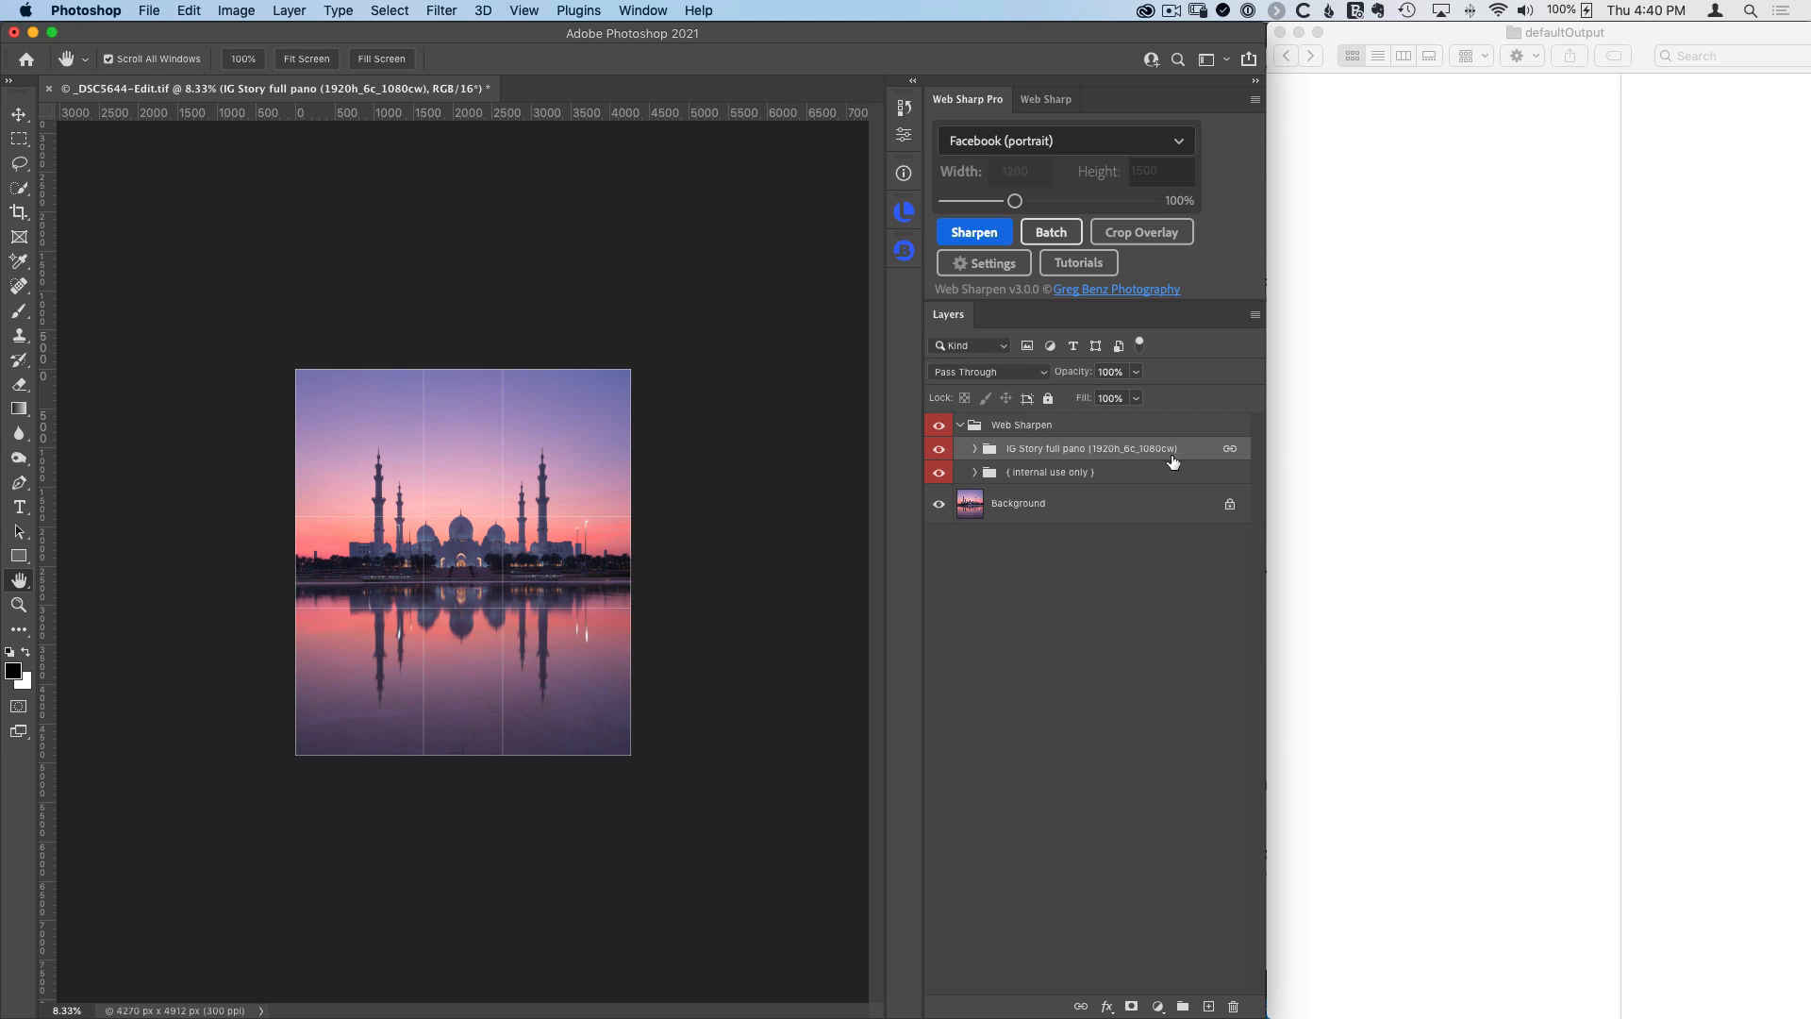
left_click(981, 238)
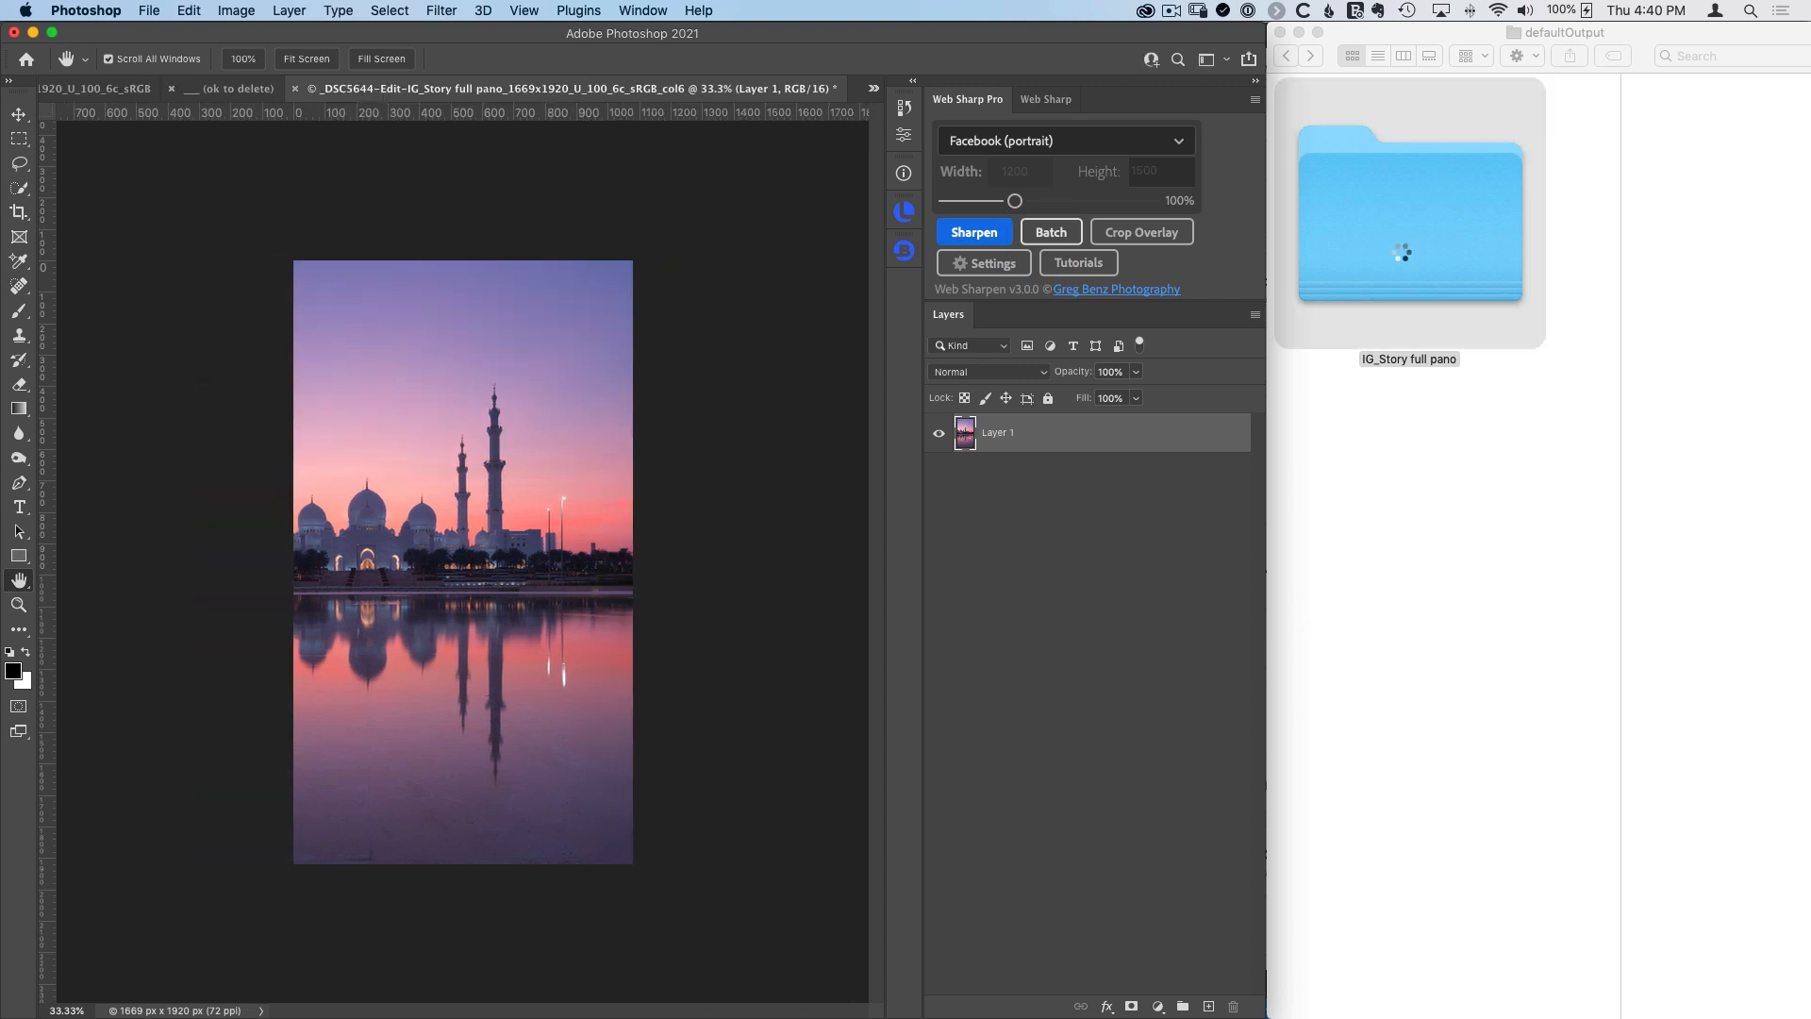
Step: Open the six-column export folder in Finder and step through its column images and back to the first
double_click(1402, 252)
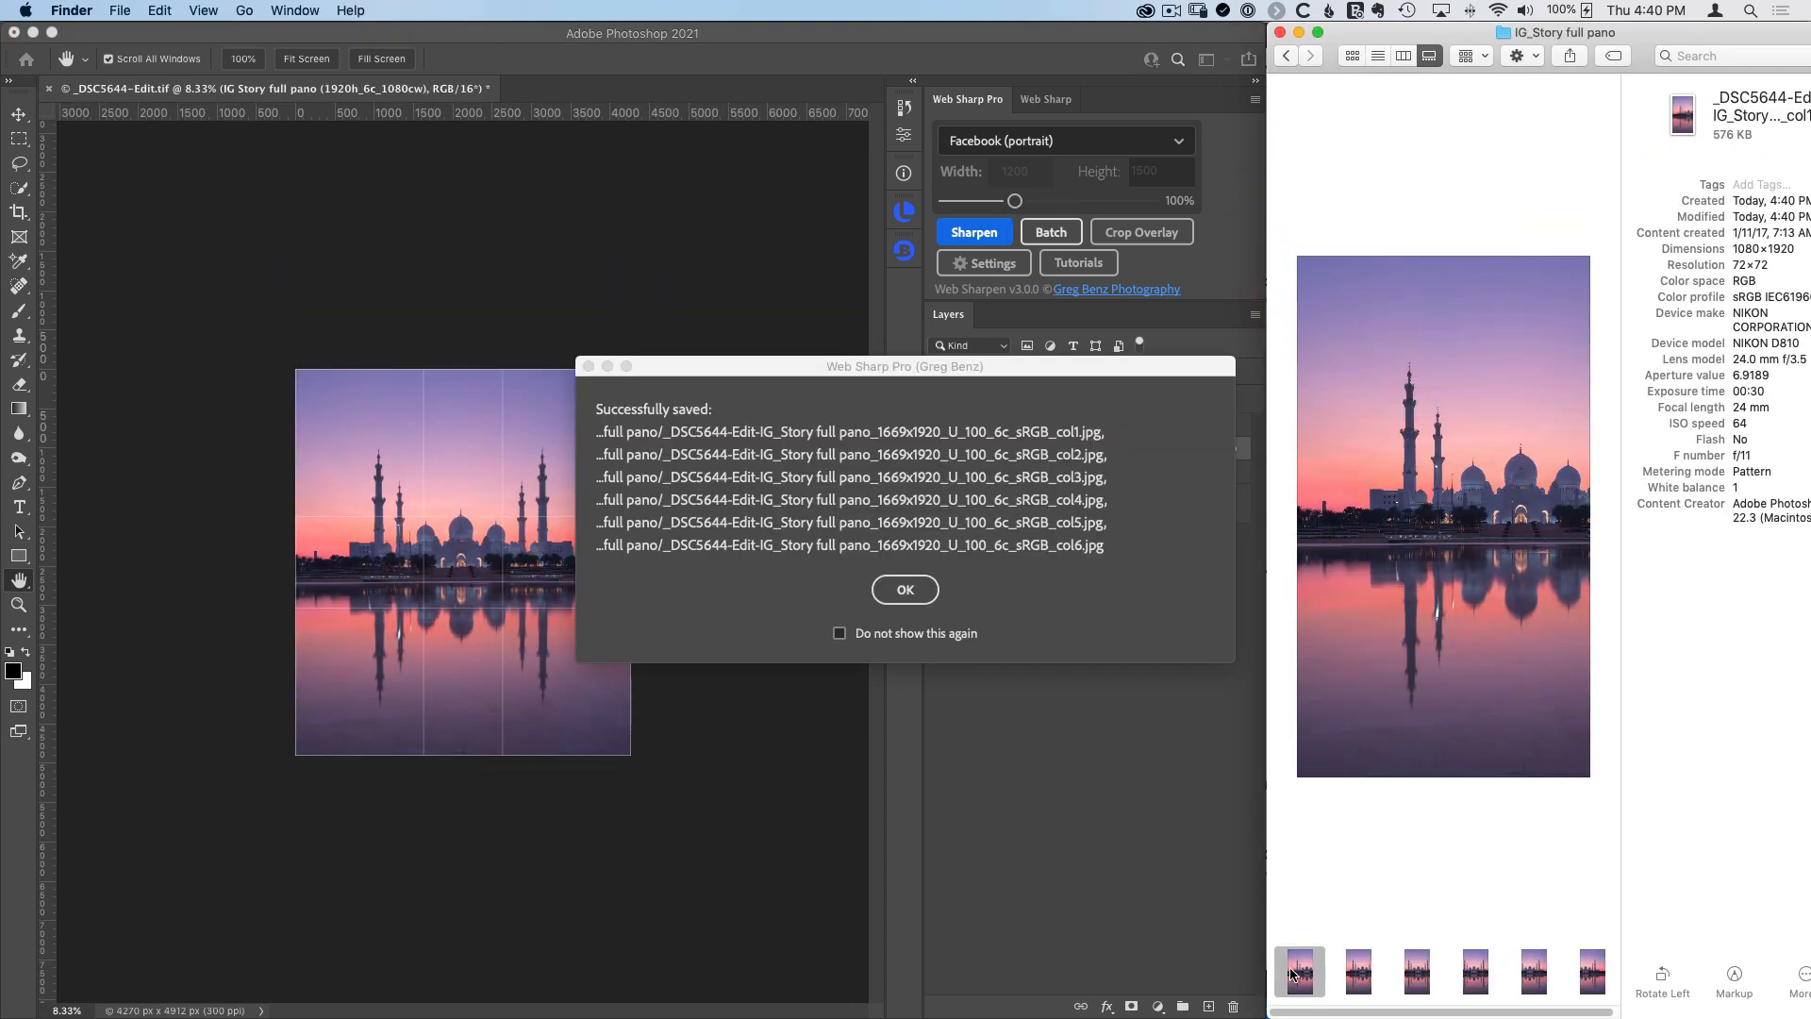
left_click(1298, 974)
key("Right")
key("Right")
key("Right")
key("Right")
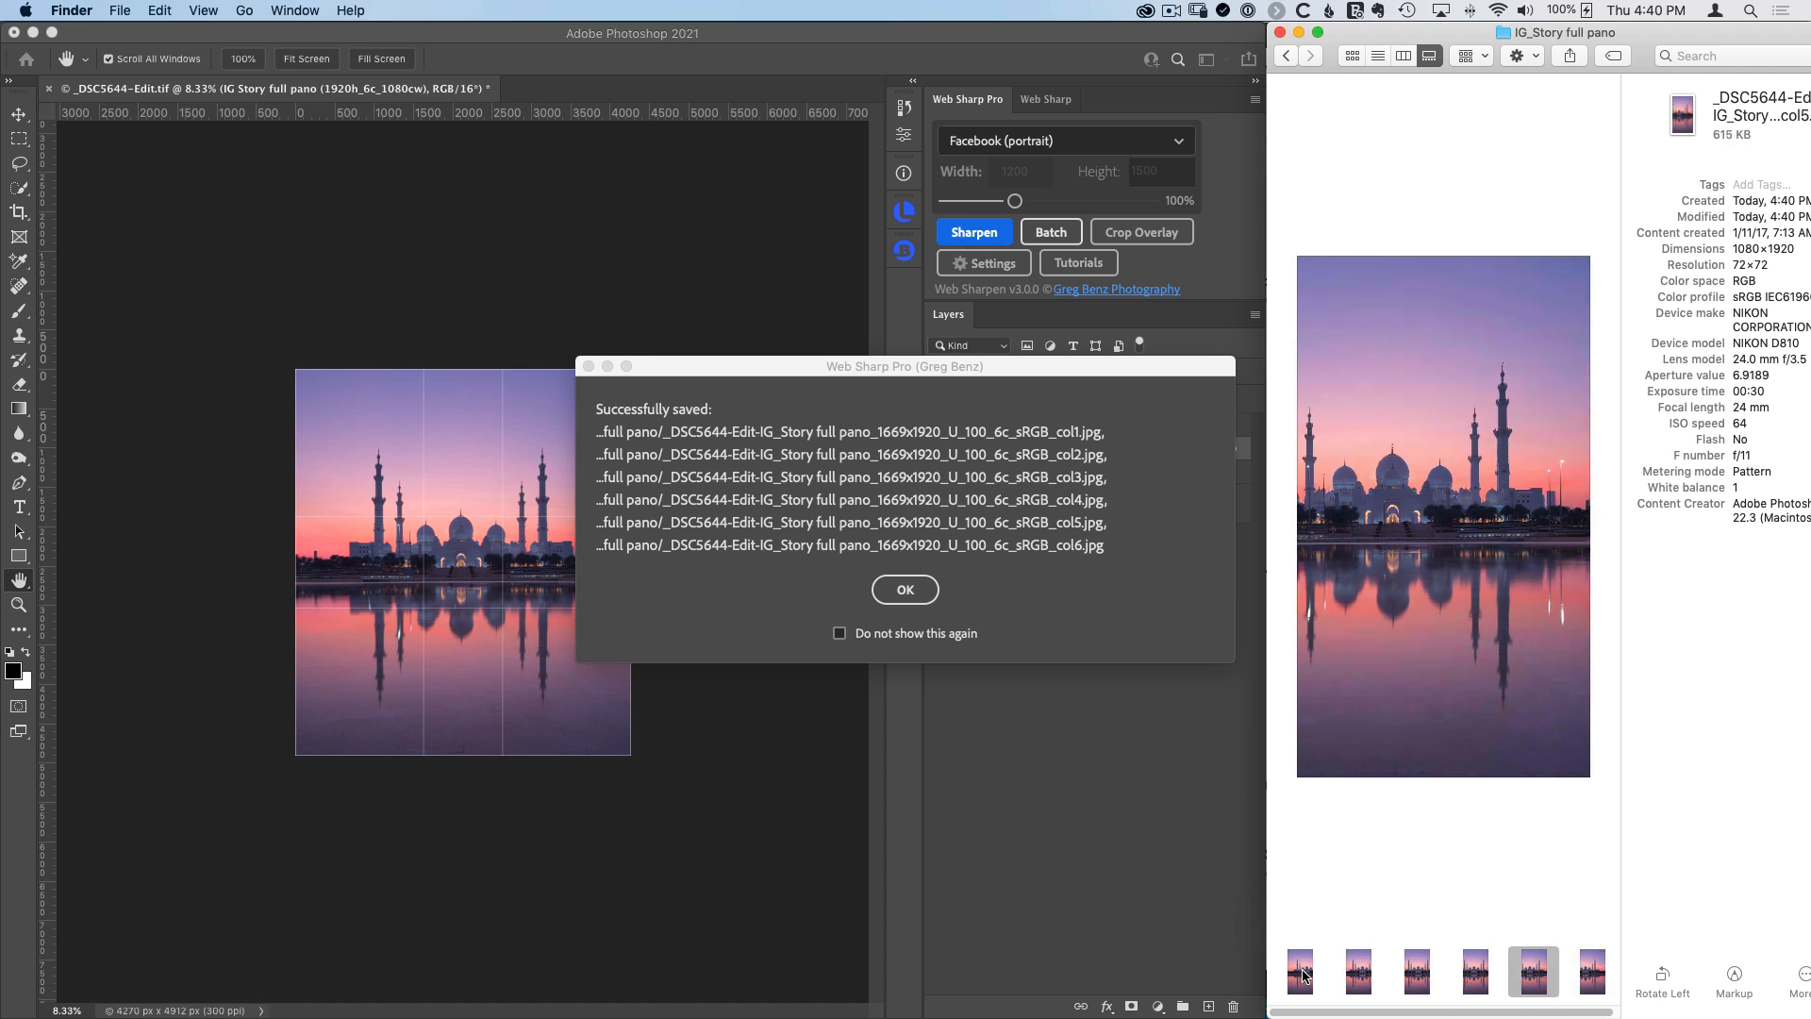
key("Left")
key("Left")
key("Left")
key("Left")
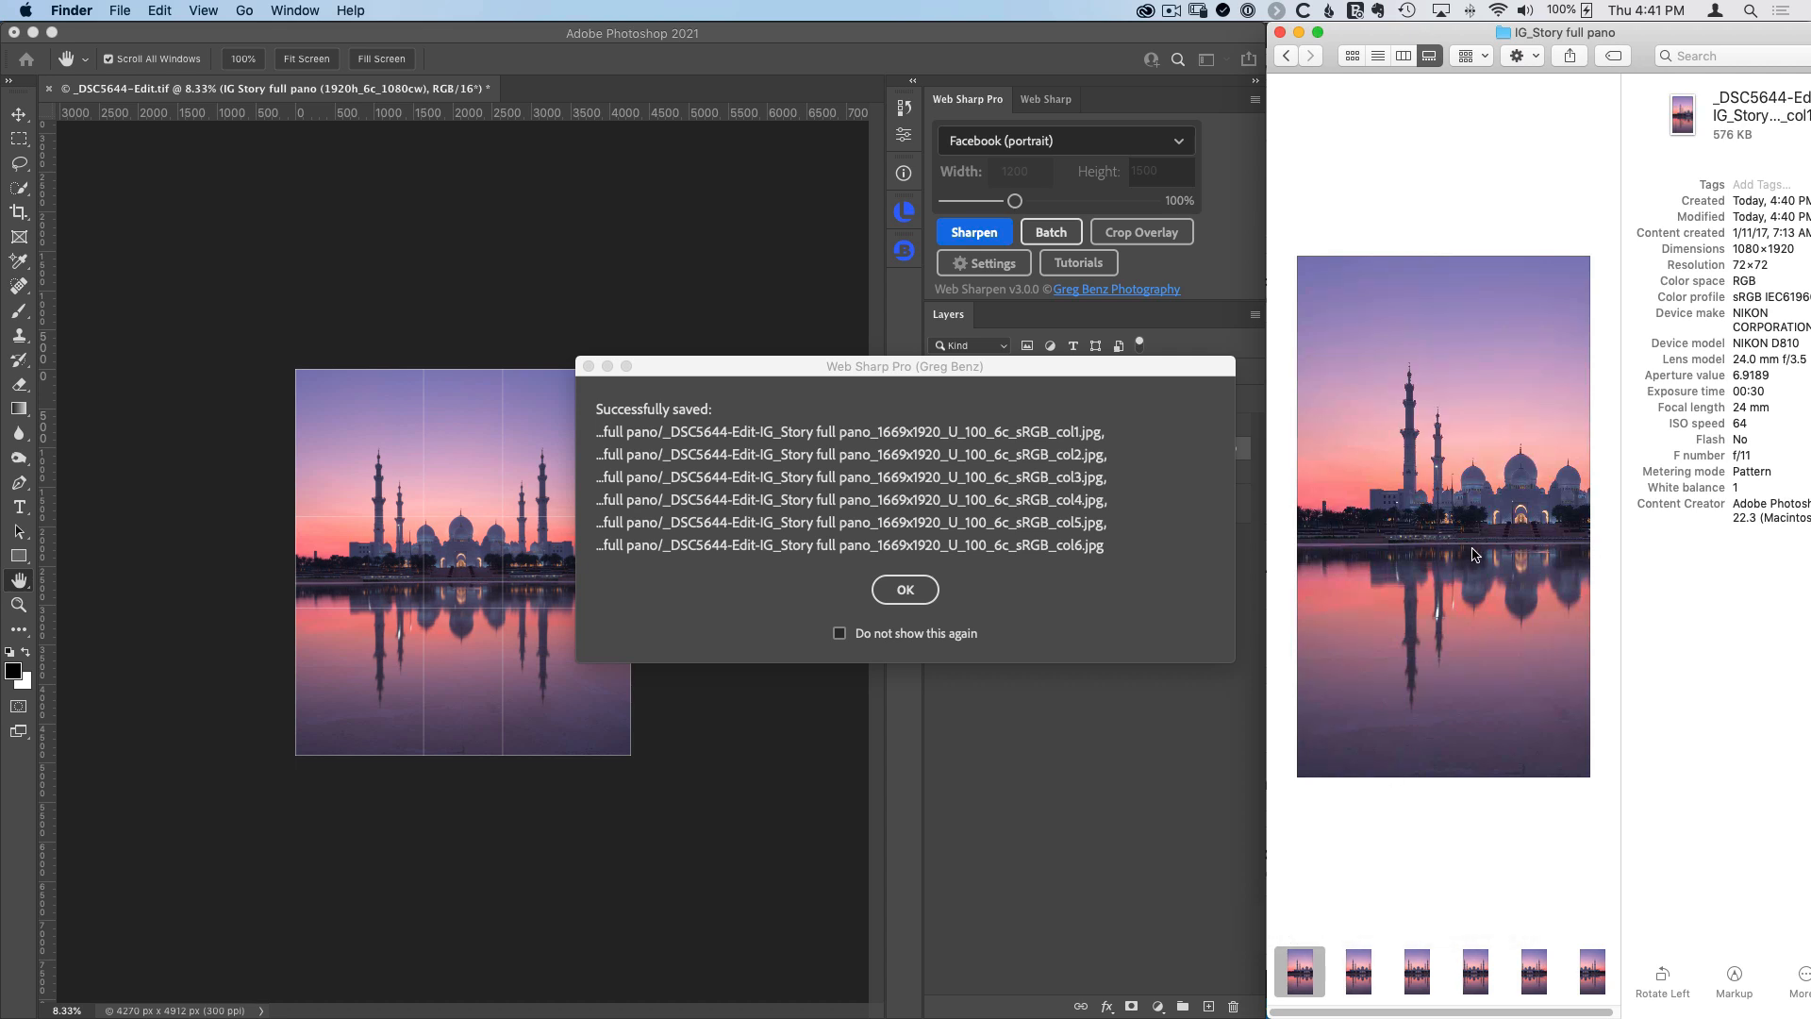
Step: Close the six-column export message and move that export's IG_Story full pano folder to the Trash in Finder
left_click(753, 564)
left_click(905, 589)
left_click(1363, 146)
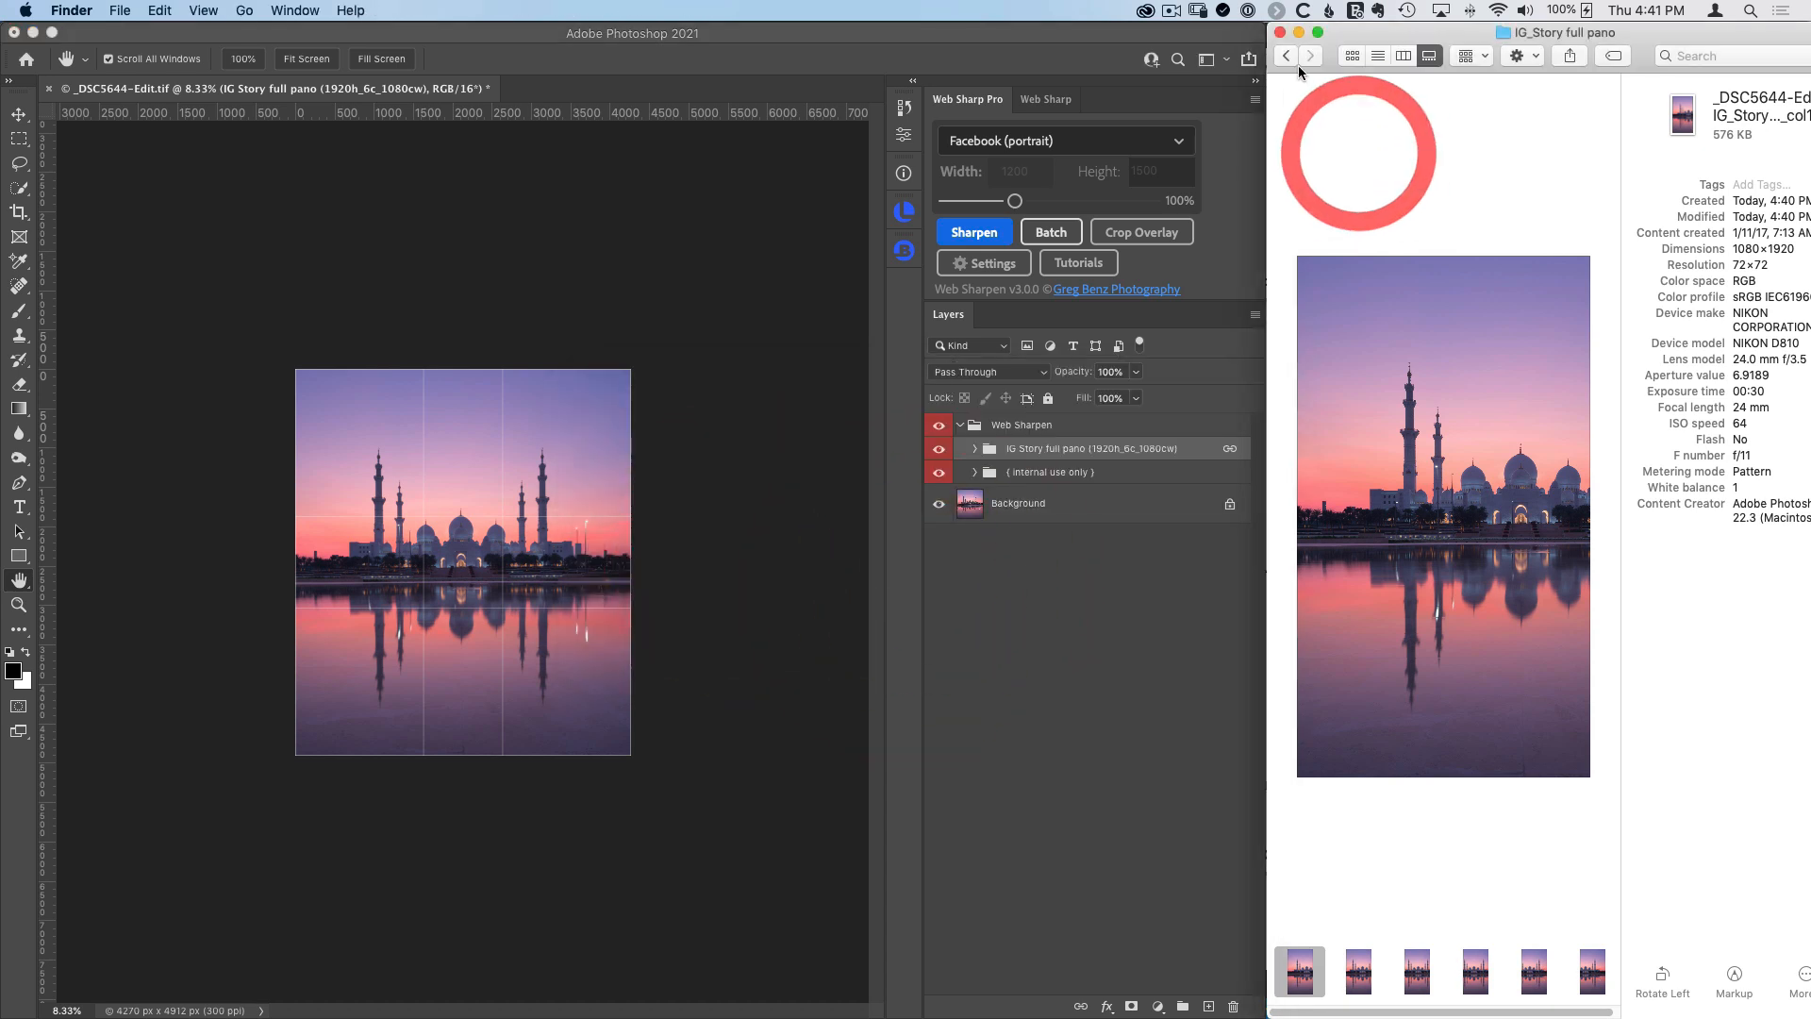
left_click(1288, 57)
right_click(1363, 205)
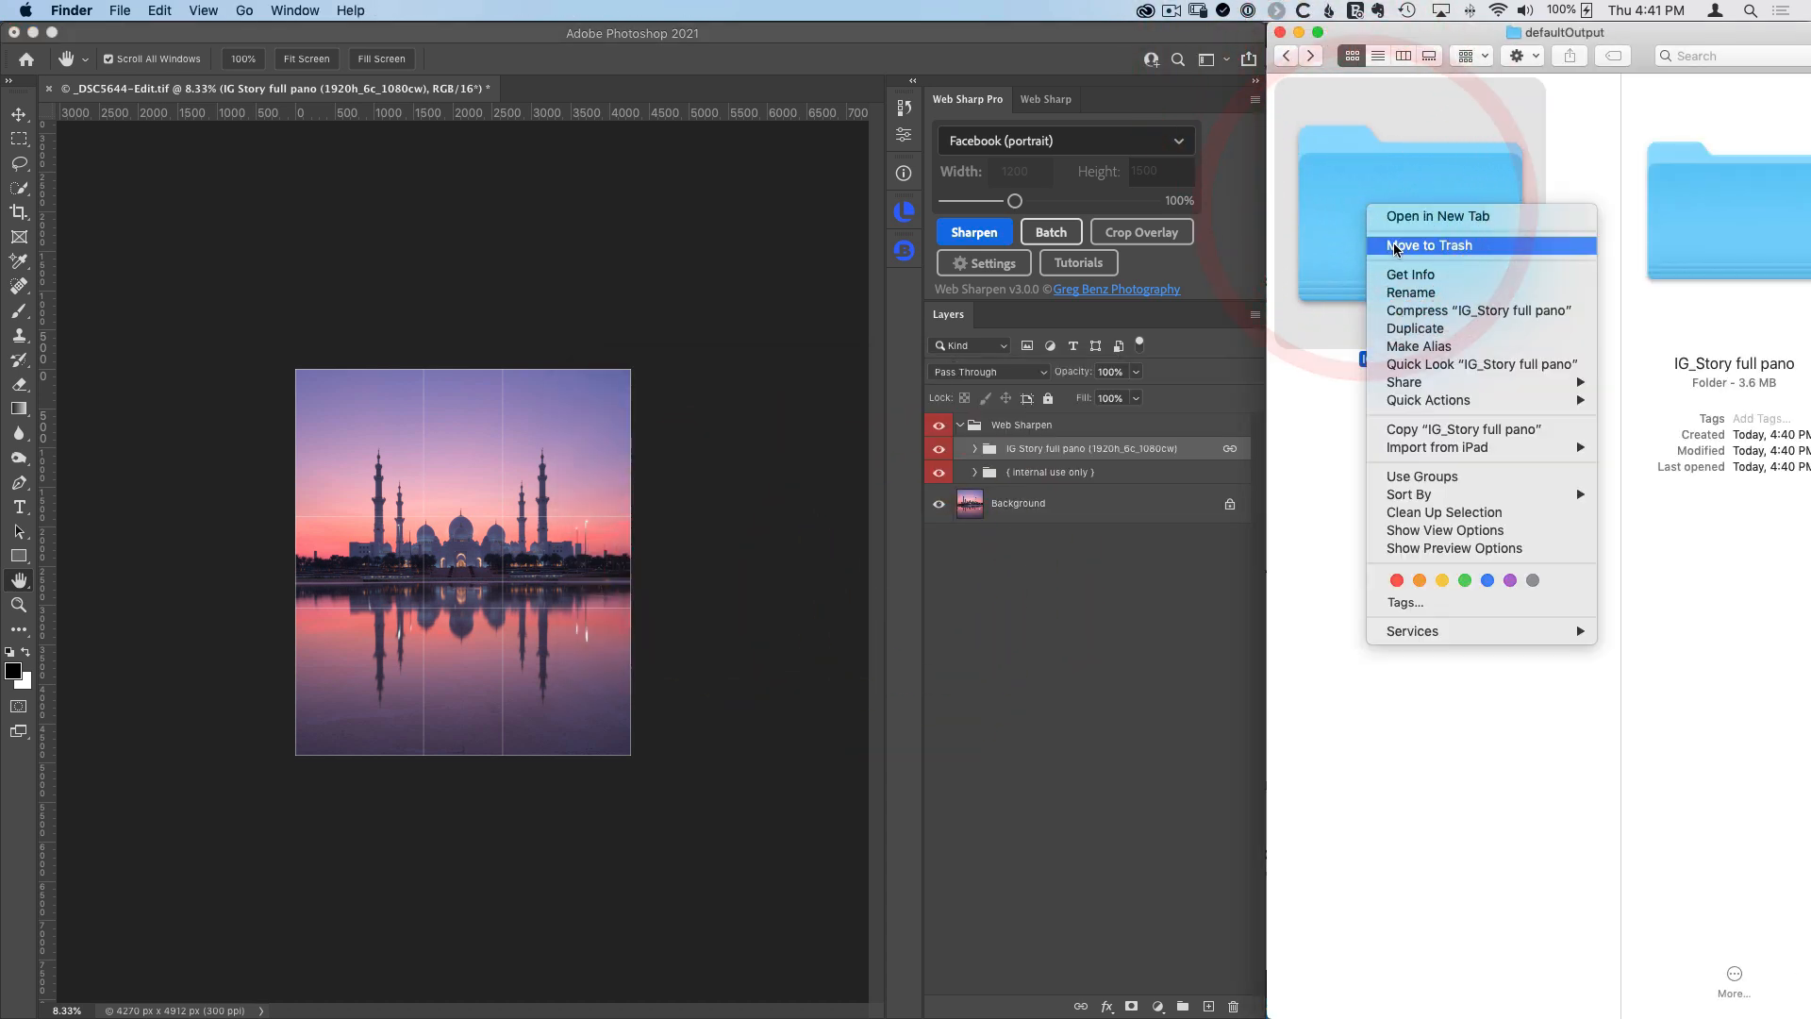
left_click(1395, 242)
Step: Switch back to Photoshop and revert the photo to its originally opened state using the document history
left_click(908, 111)
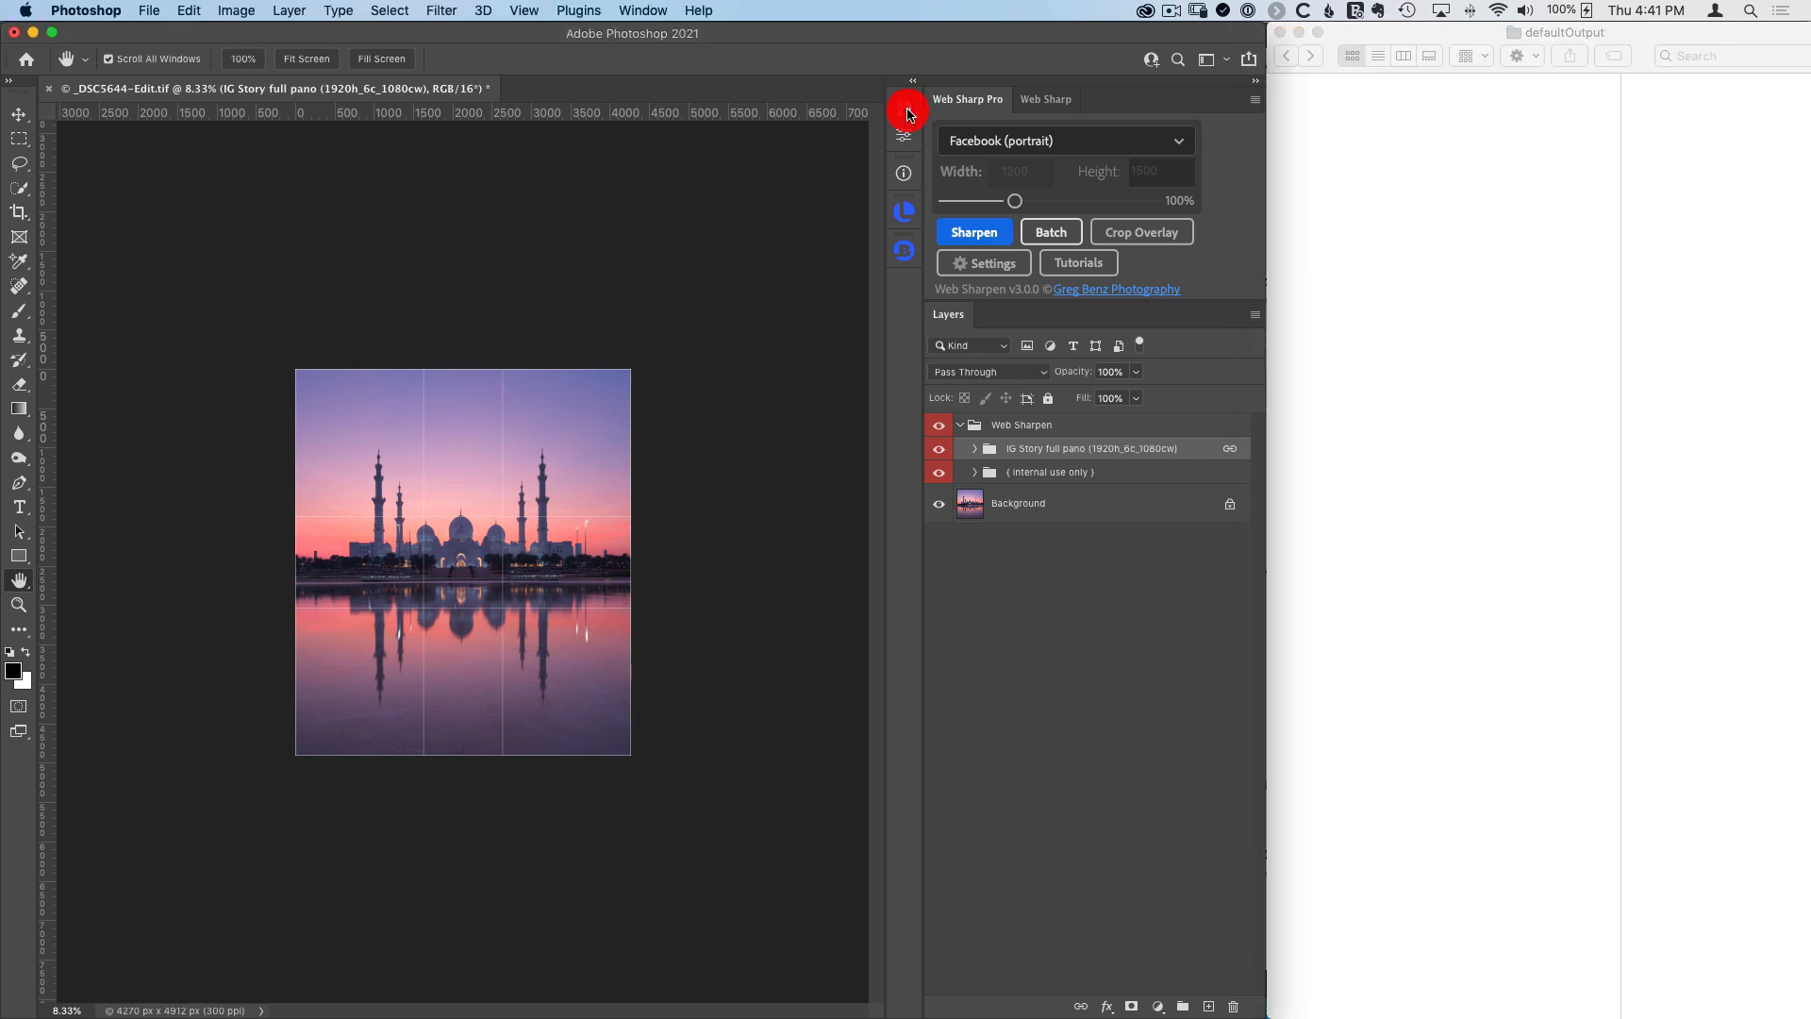
left_click(905, 109)
left_click(781, 131)
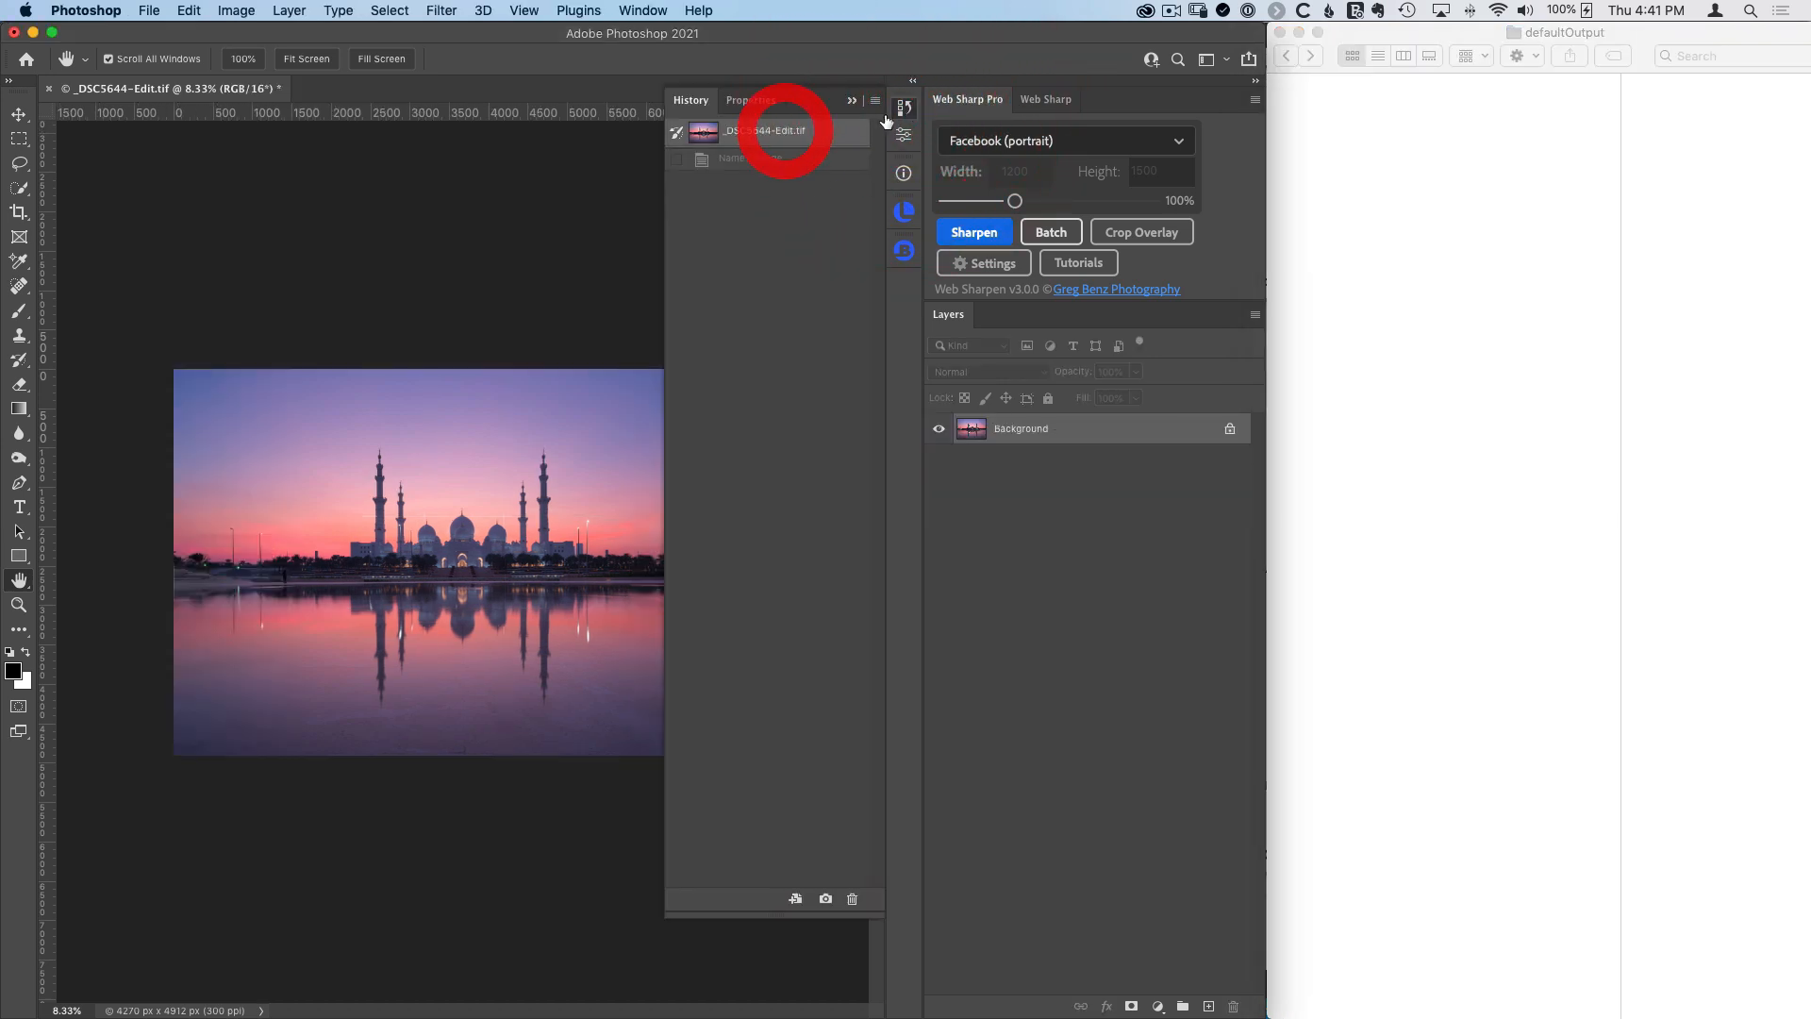
left_click(904, 109)
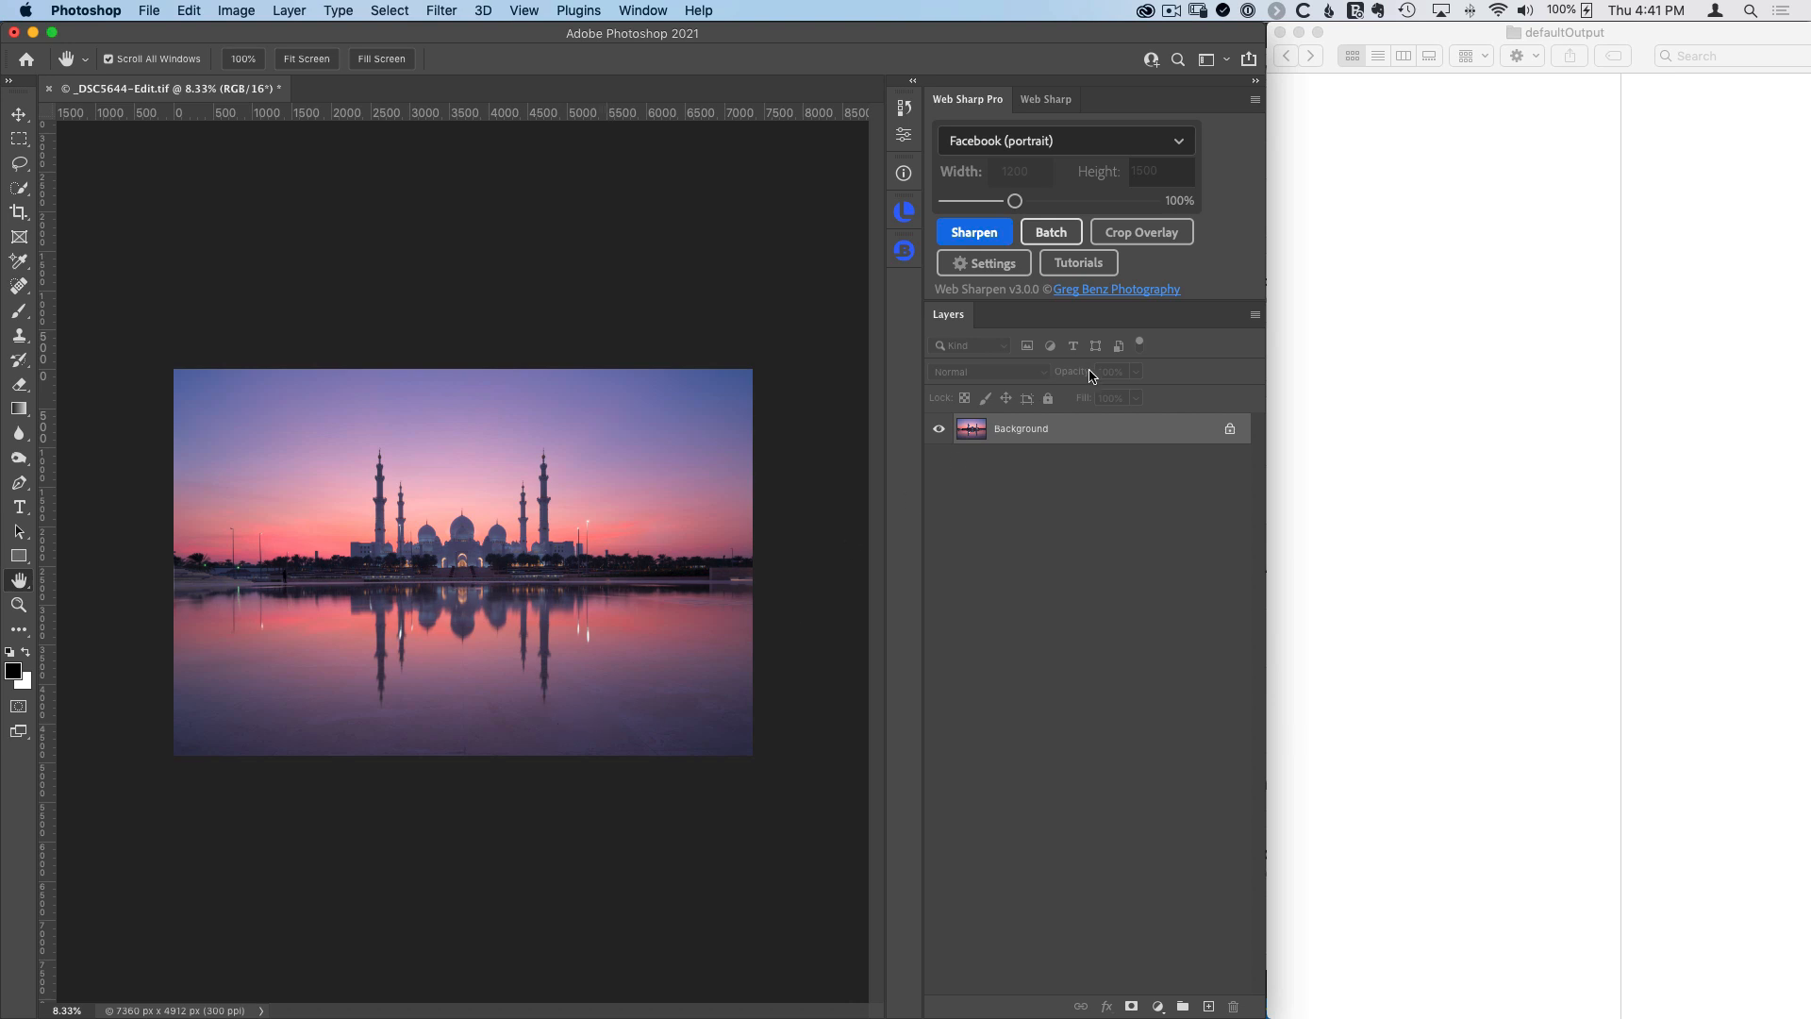
Step: Start a new crop overlay template based on the 16x9 (cinematic) ratio and set its height to 1920
left_click(1157, 233)
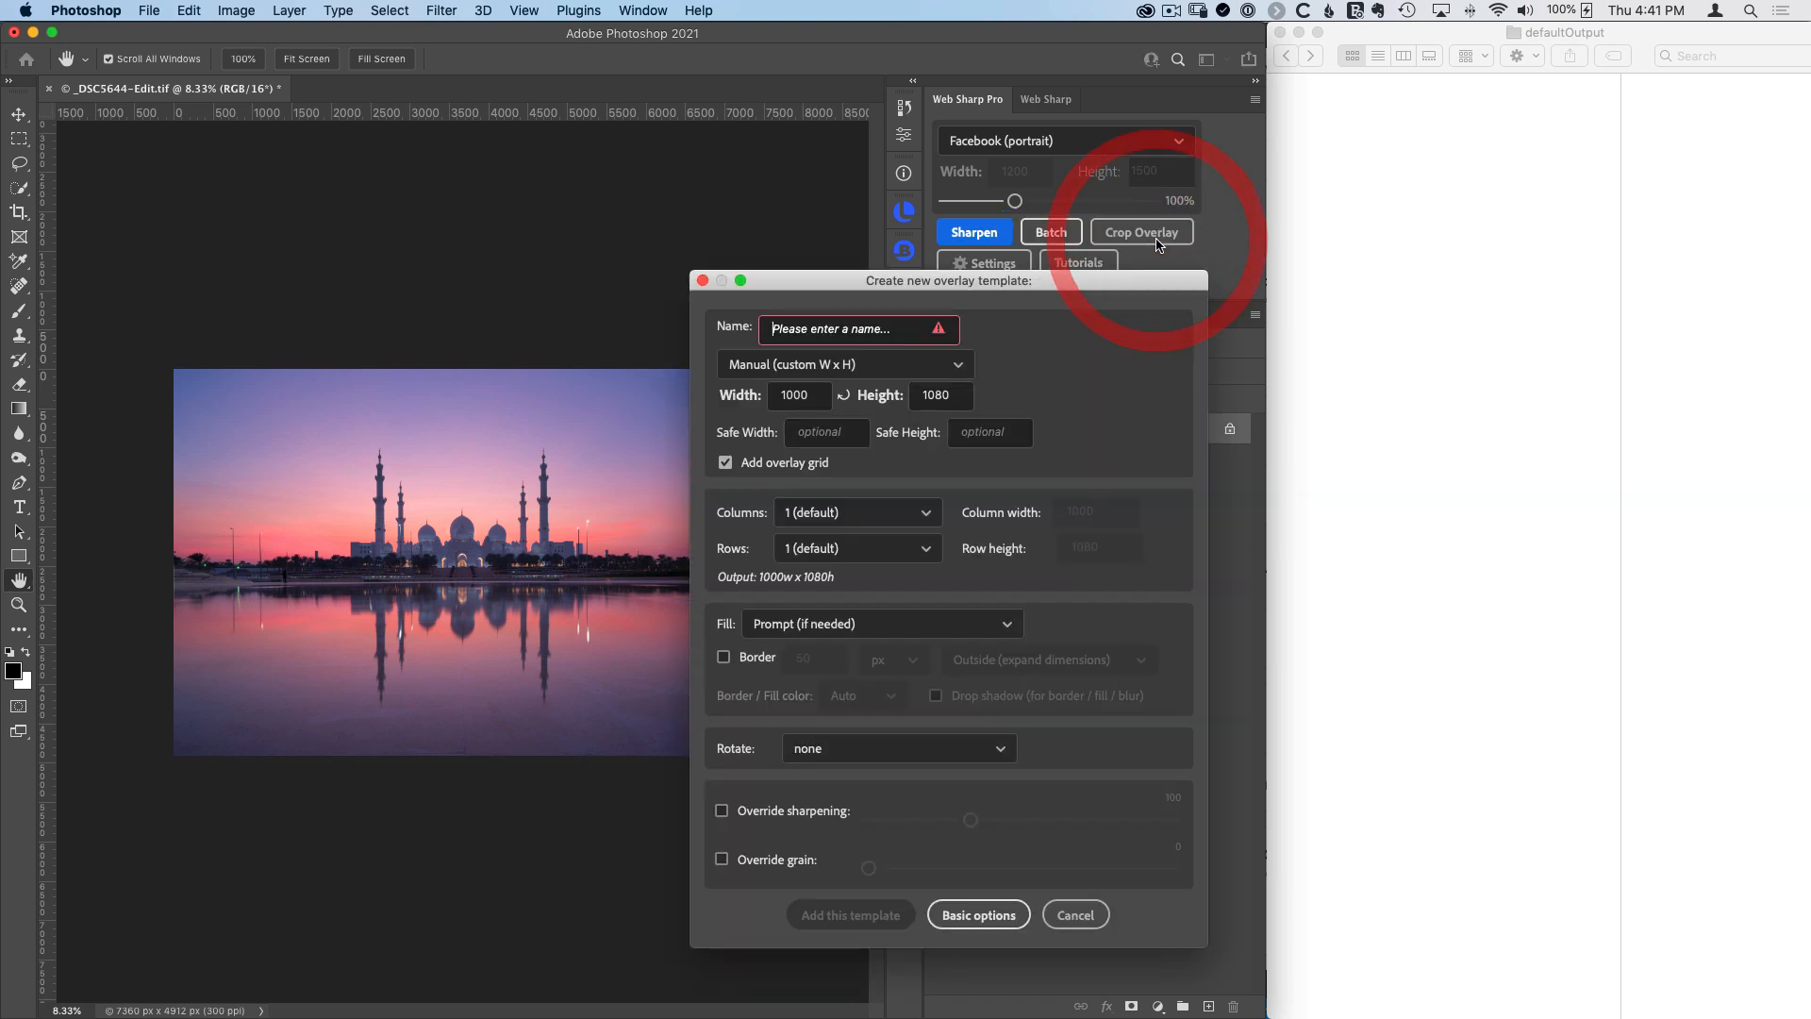
left_click_drag(1036, 292, 1060, 379)
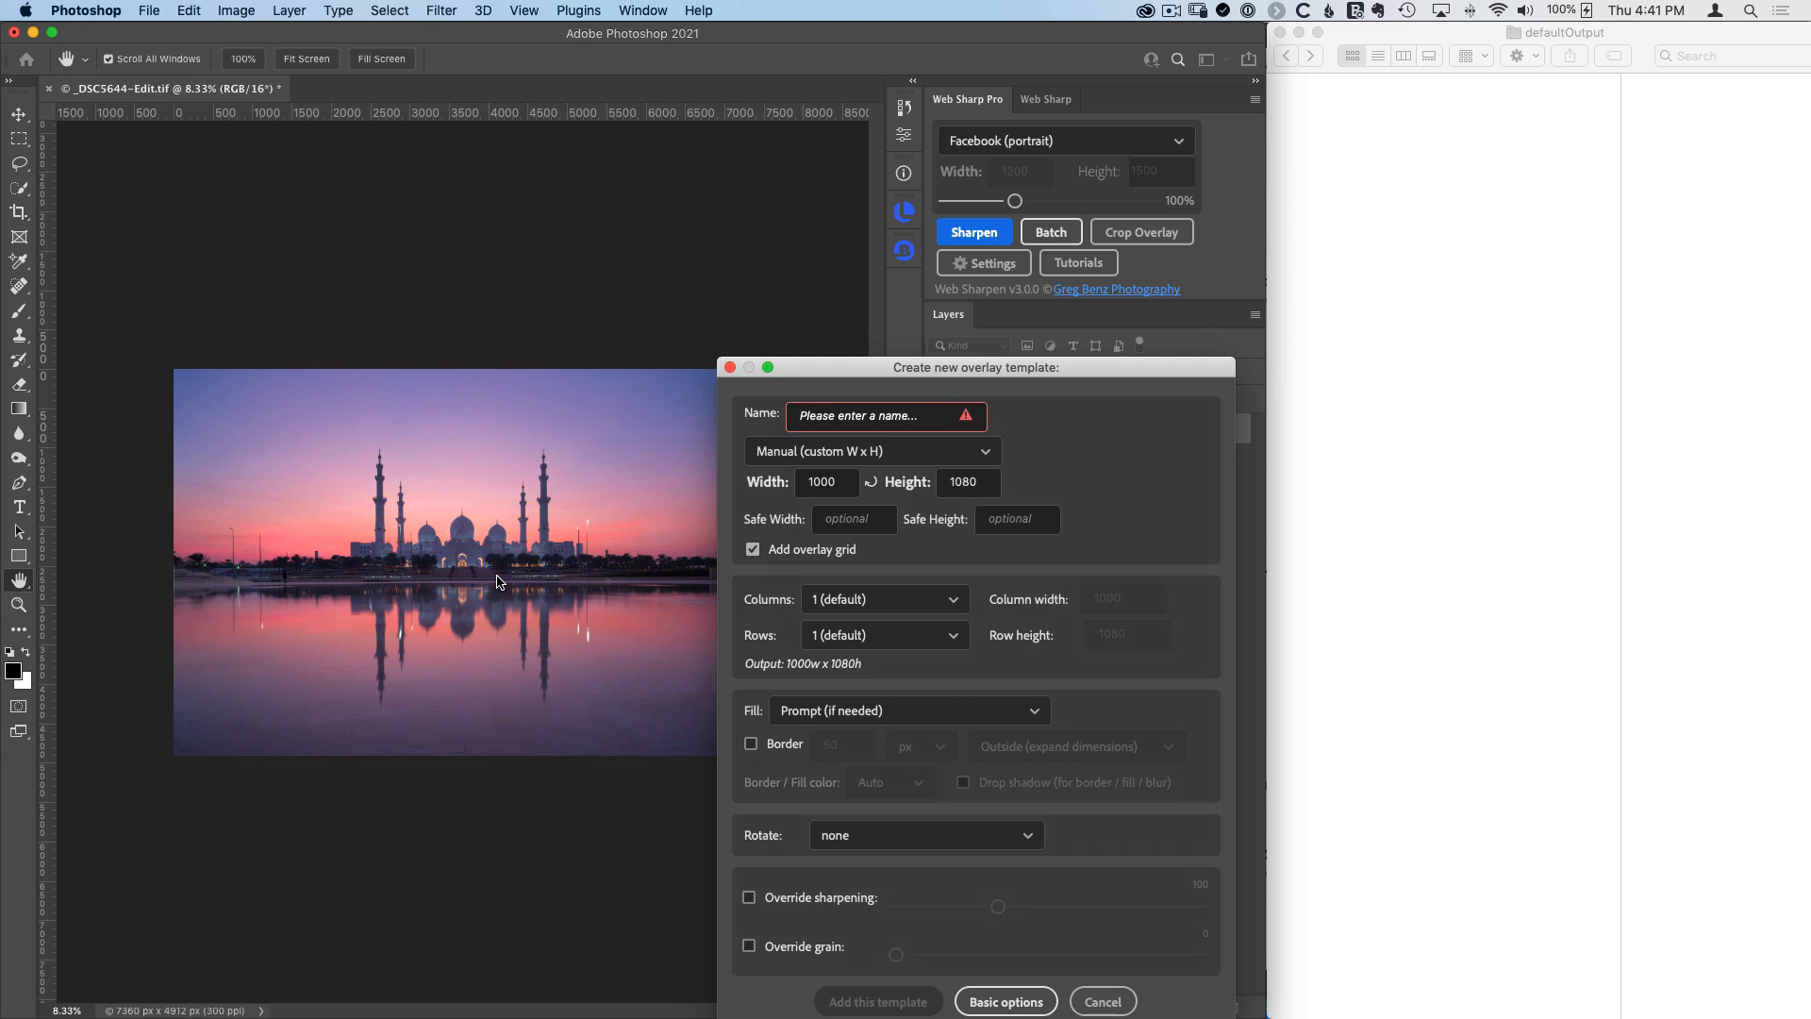
left_click(939, 453)
left_click_drag(996, 493, 995, 566)
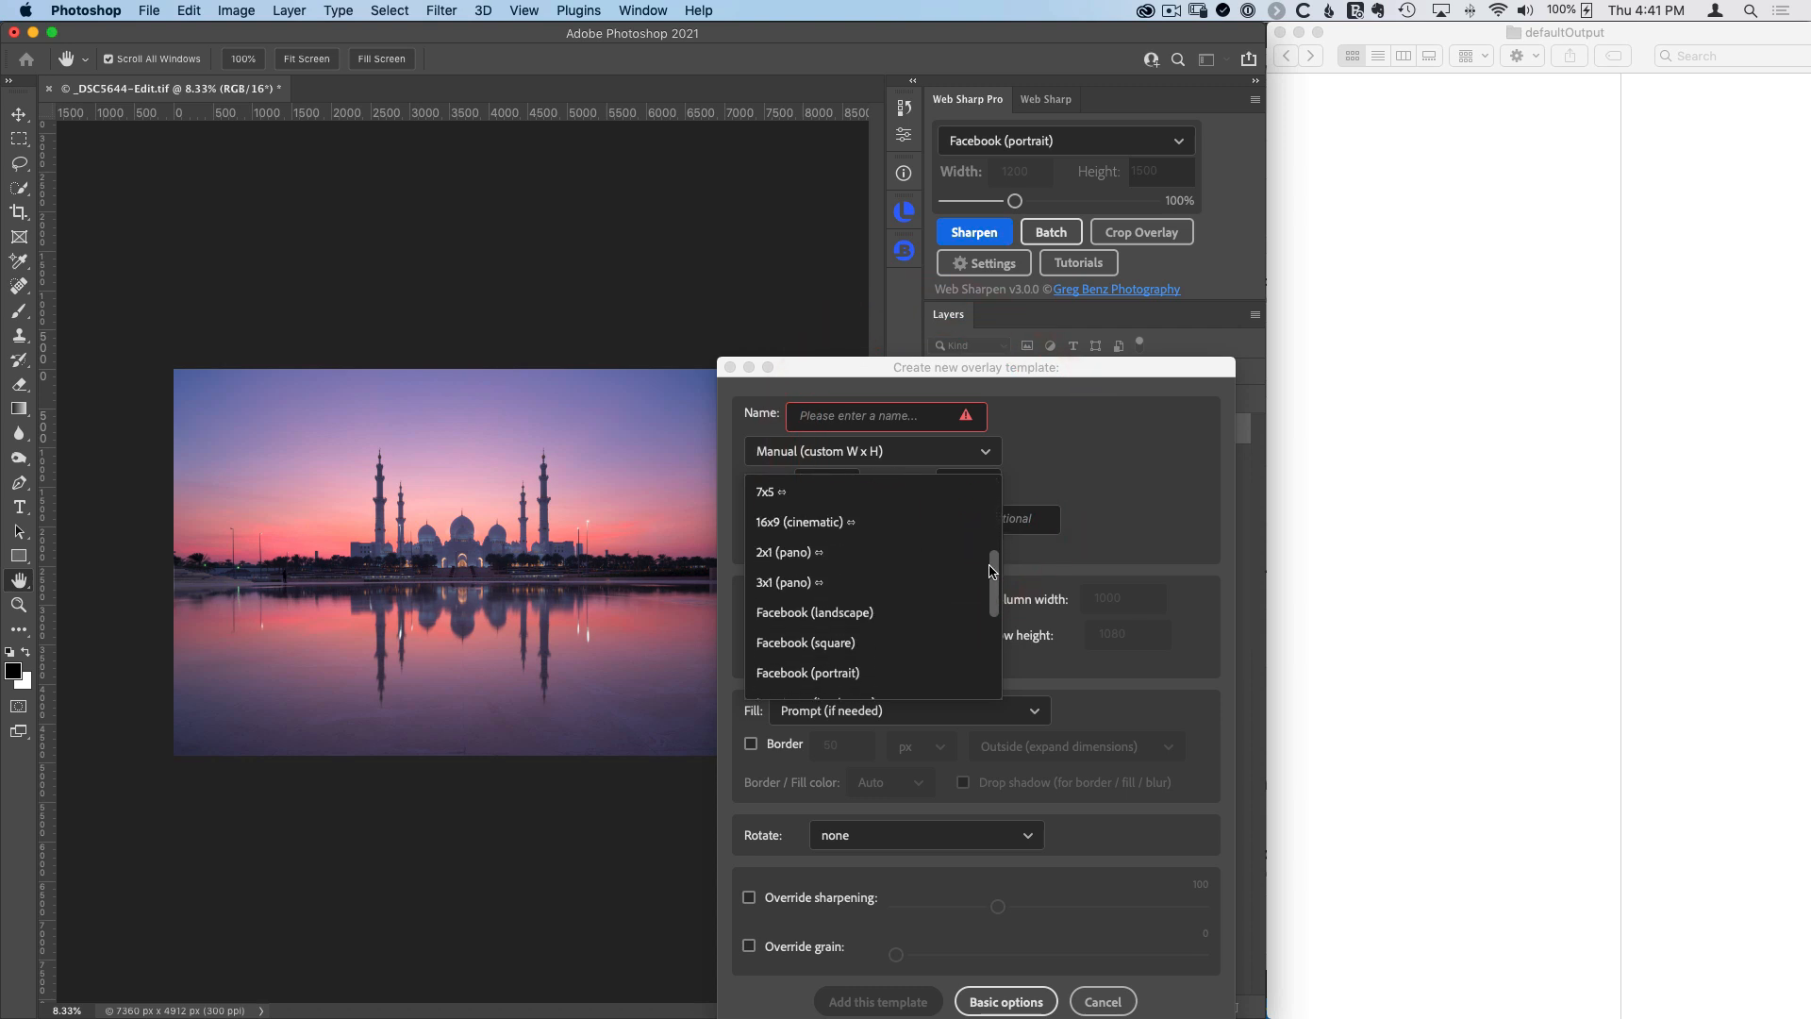
left_click(847, 528)
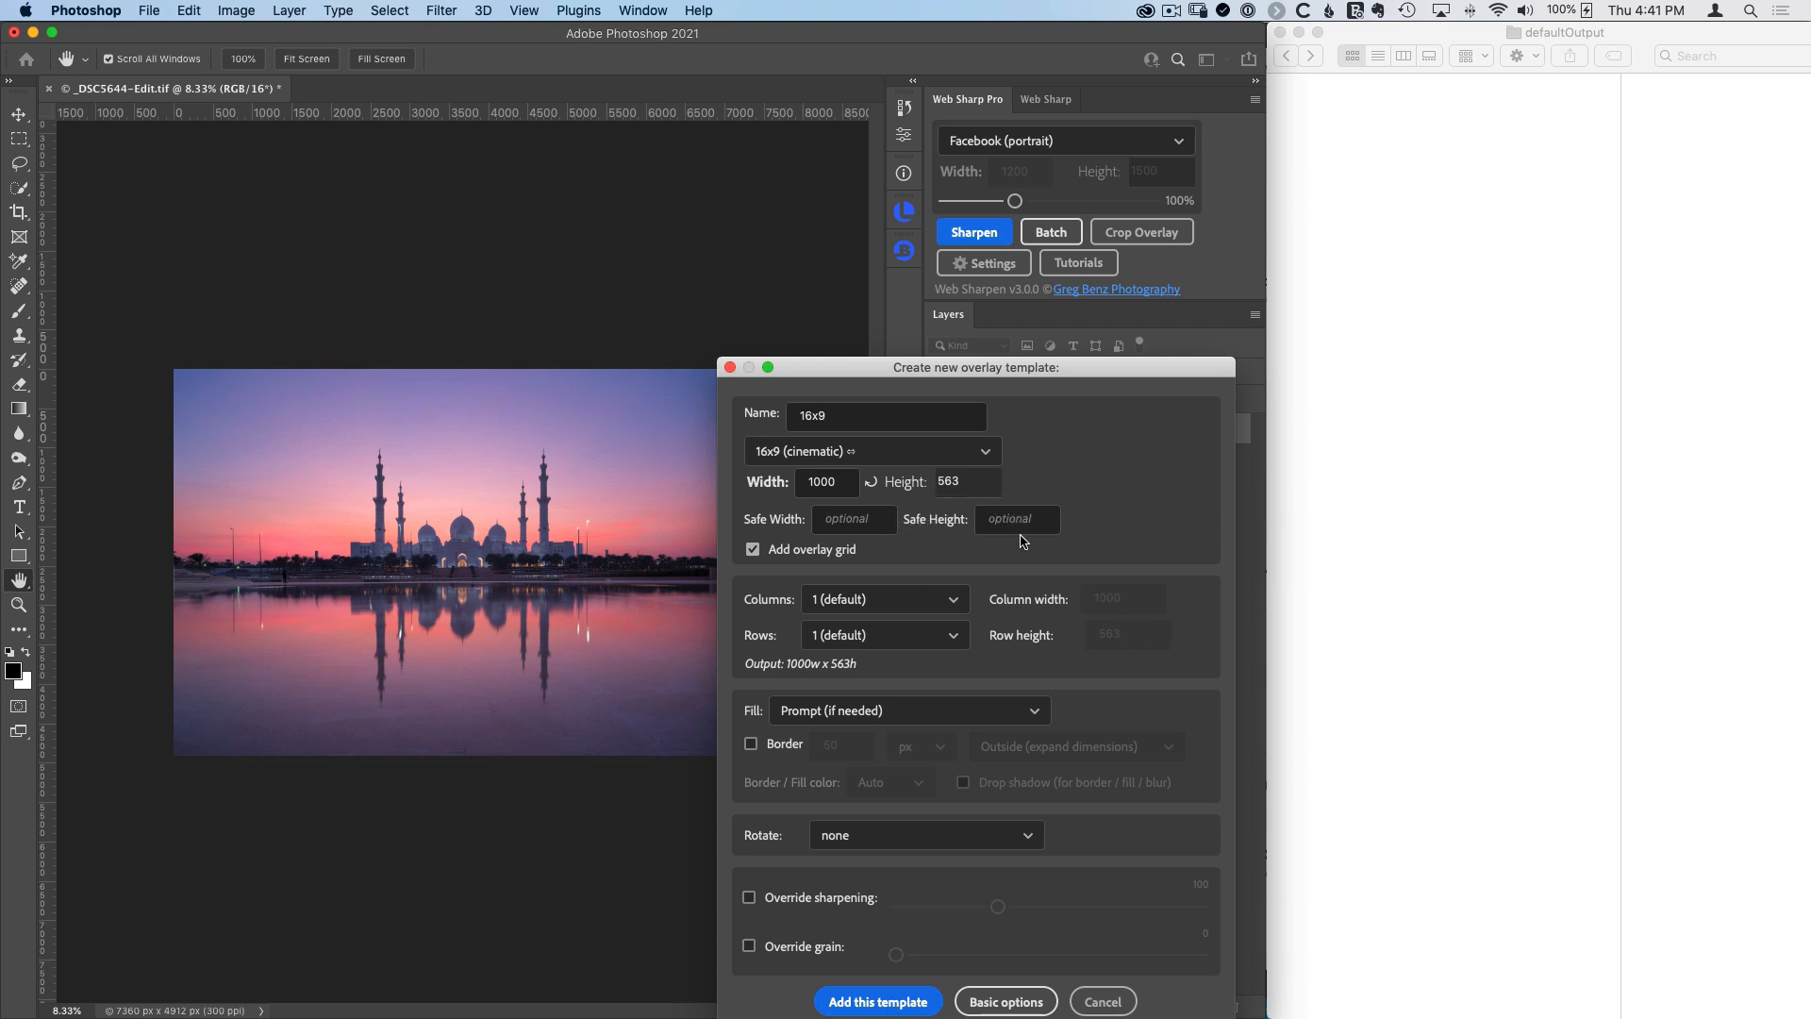
double_click(953, 482)
type("1920")
key("Tab")
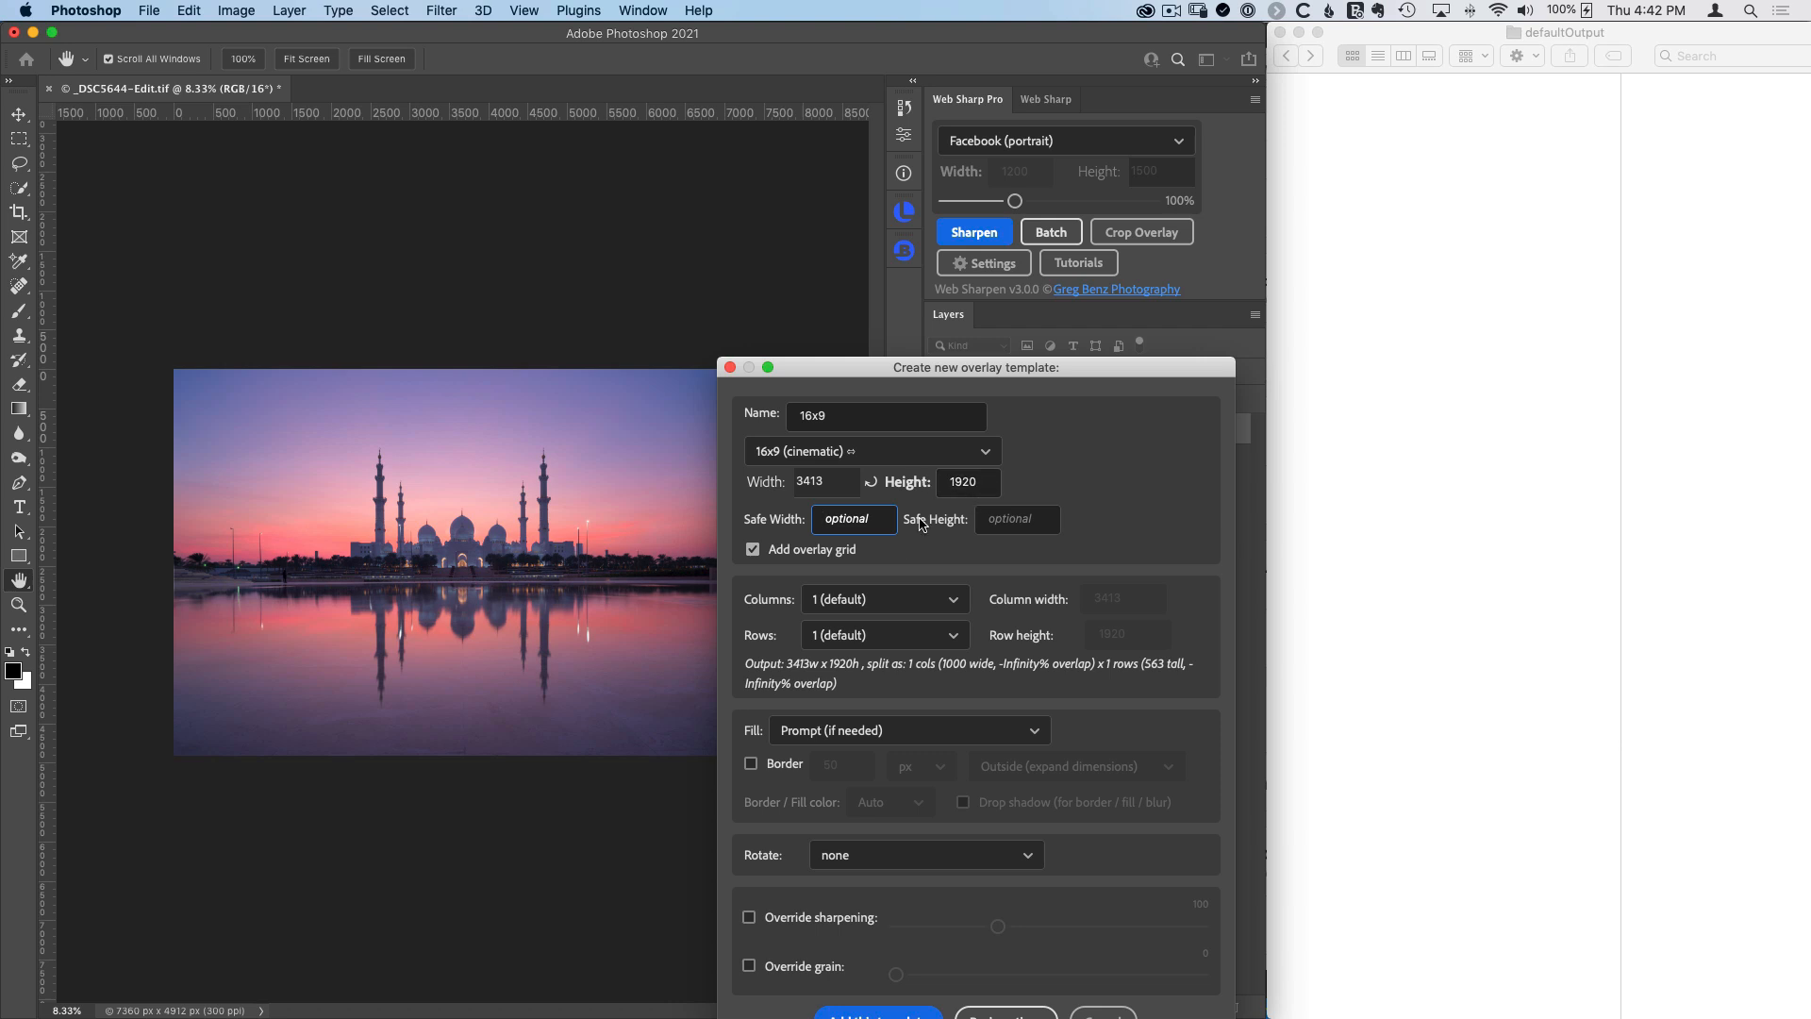
Step: Split the 16x9 template into 12 columns with a column width of 1080
left_click(913, 603)
scroll(963, 717, "down", 3)
left_click_drag(974, 731, 973, 736)
left_click(875, 830)
left_click(1100, 601)
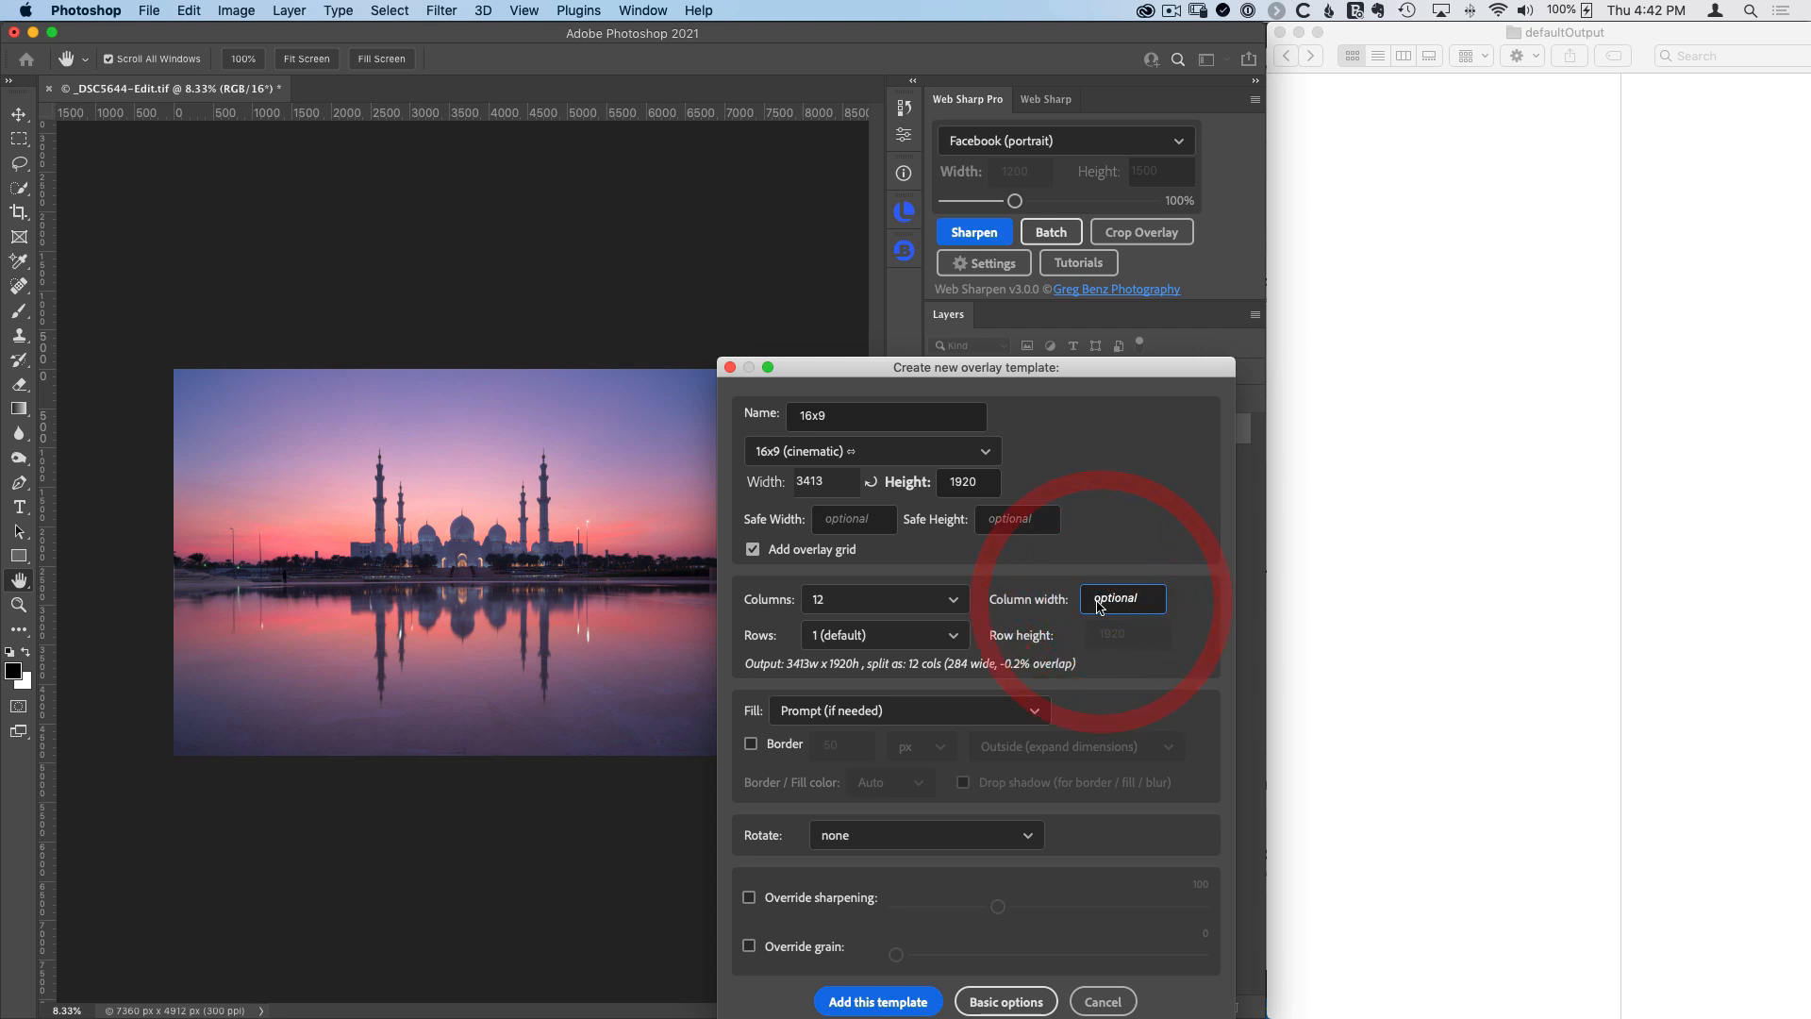
type("1080")
left_click(1113, 525)
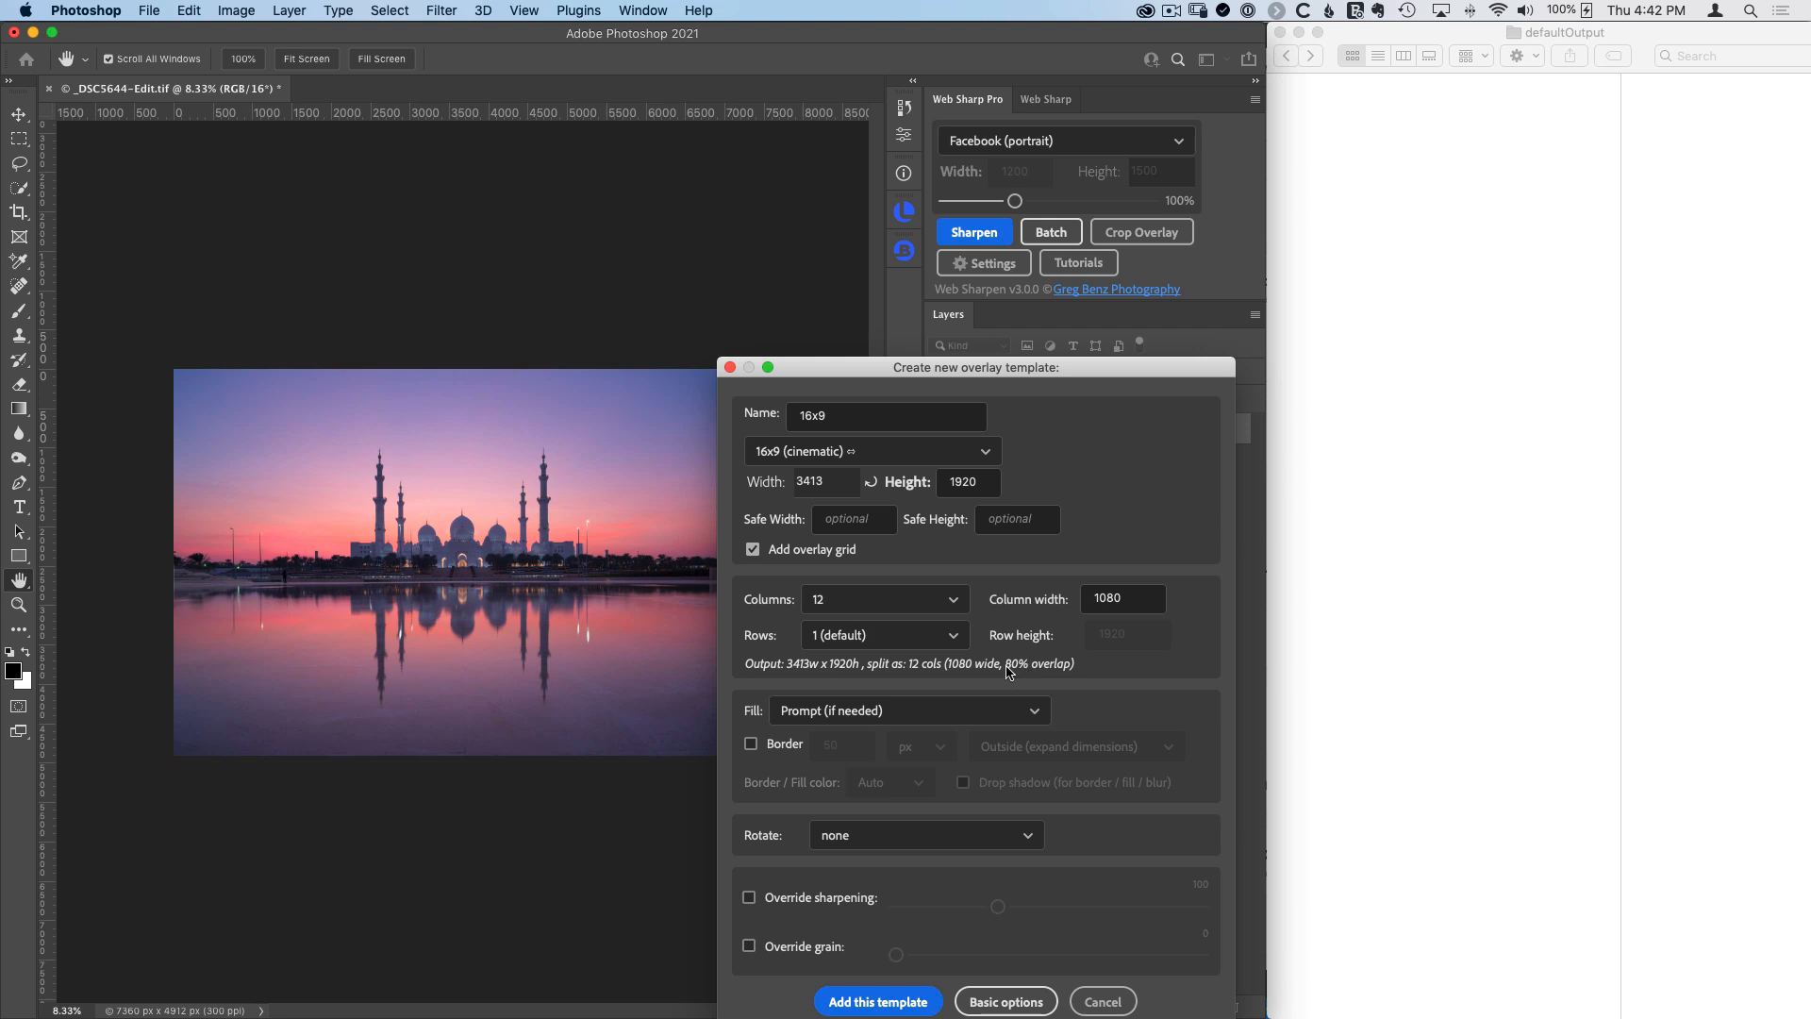
Step: Reduce the 16x9 template's split to 8 columns and add the template to the photo
left_click(952, 601)
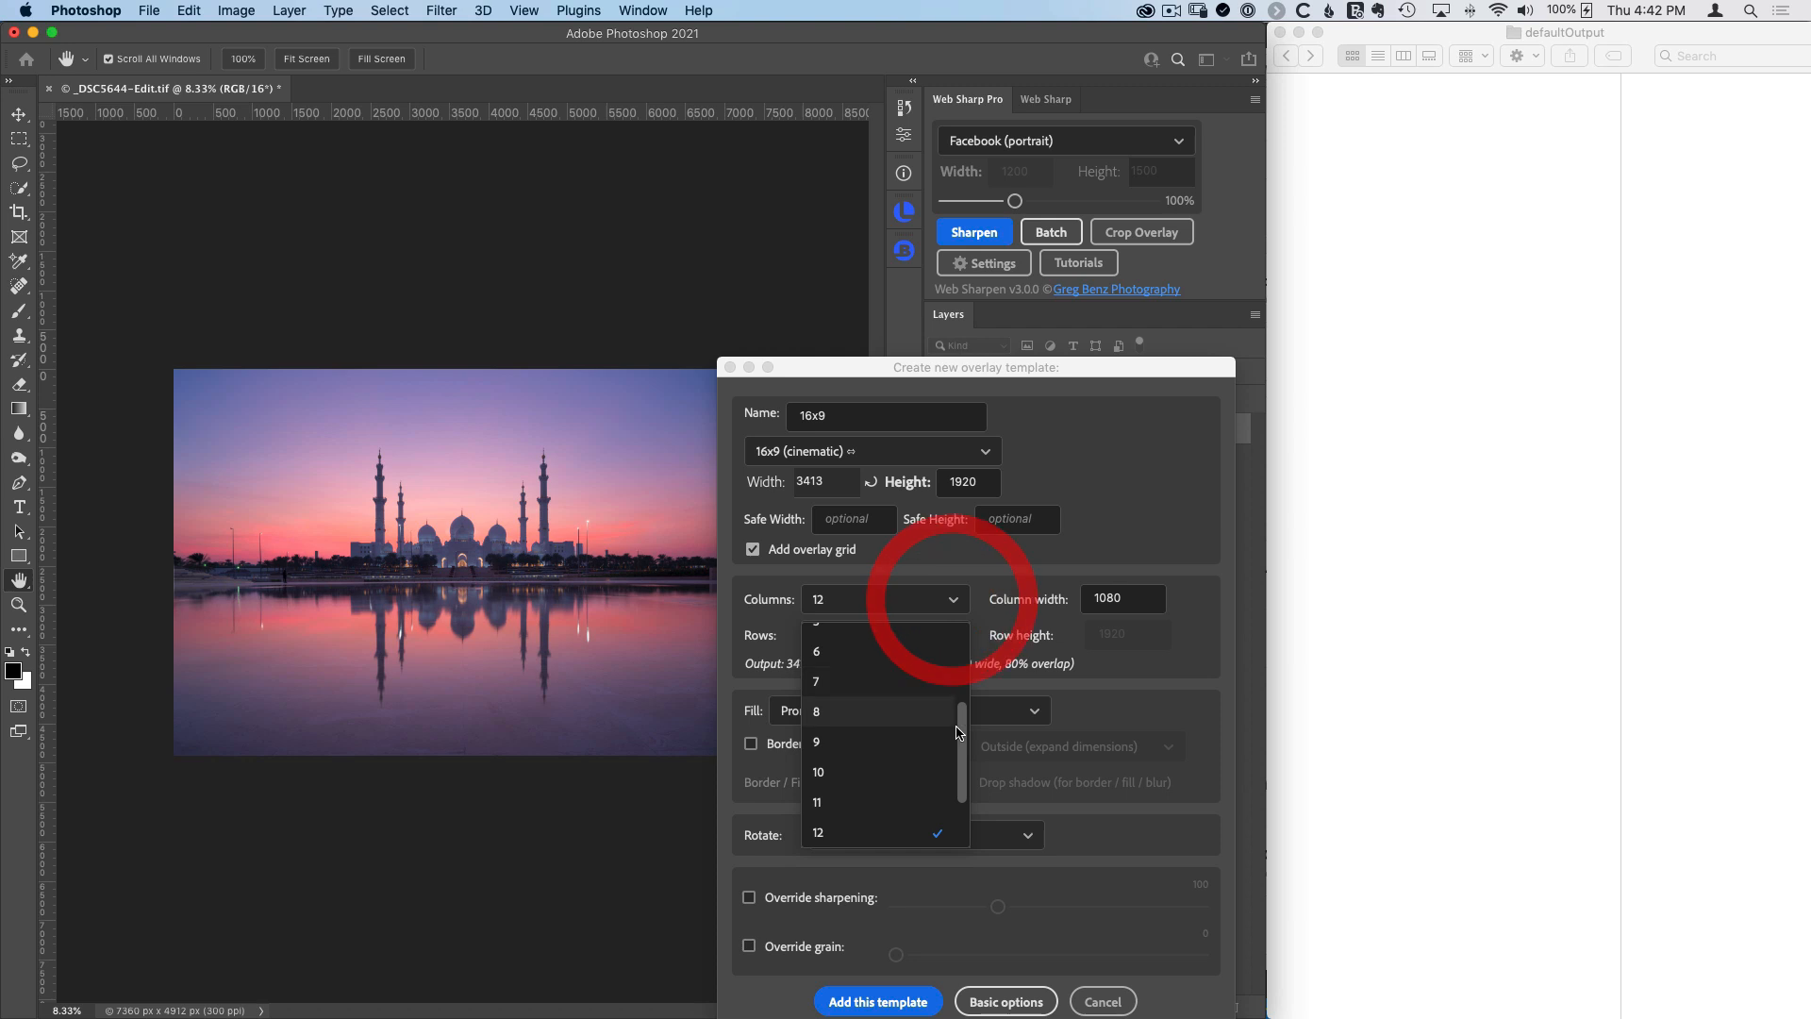
left_click(898, 782)
left_click(948, 605)
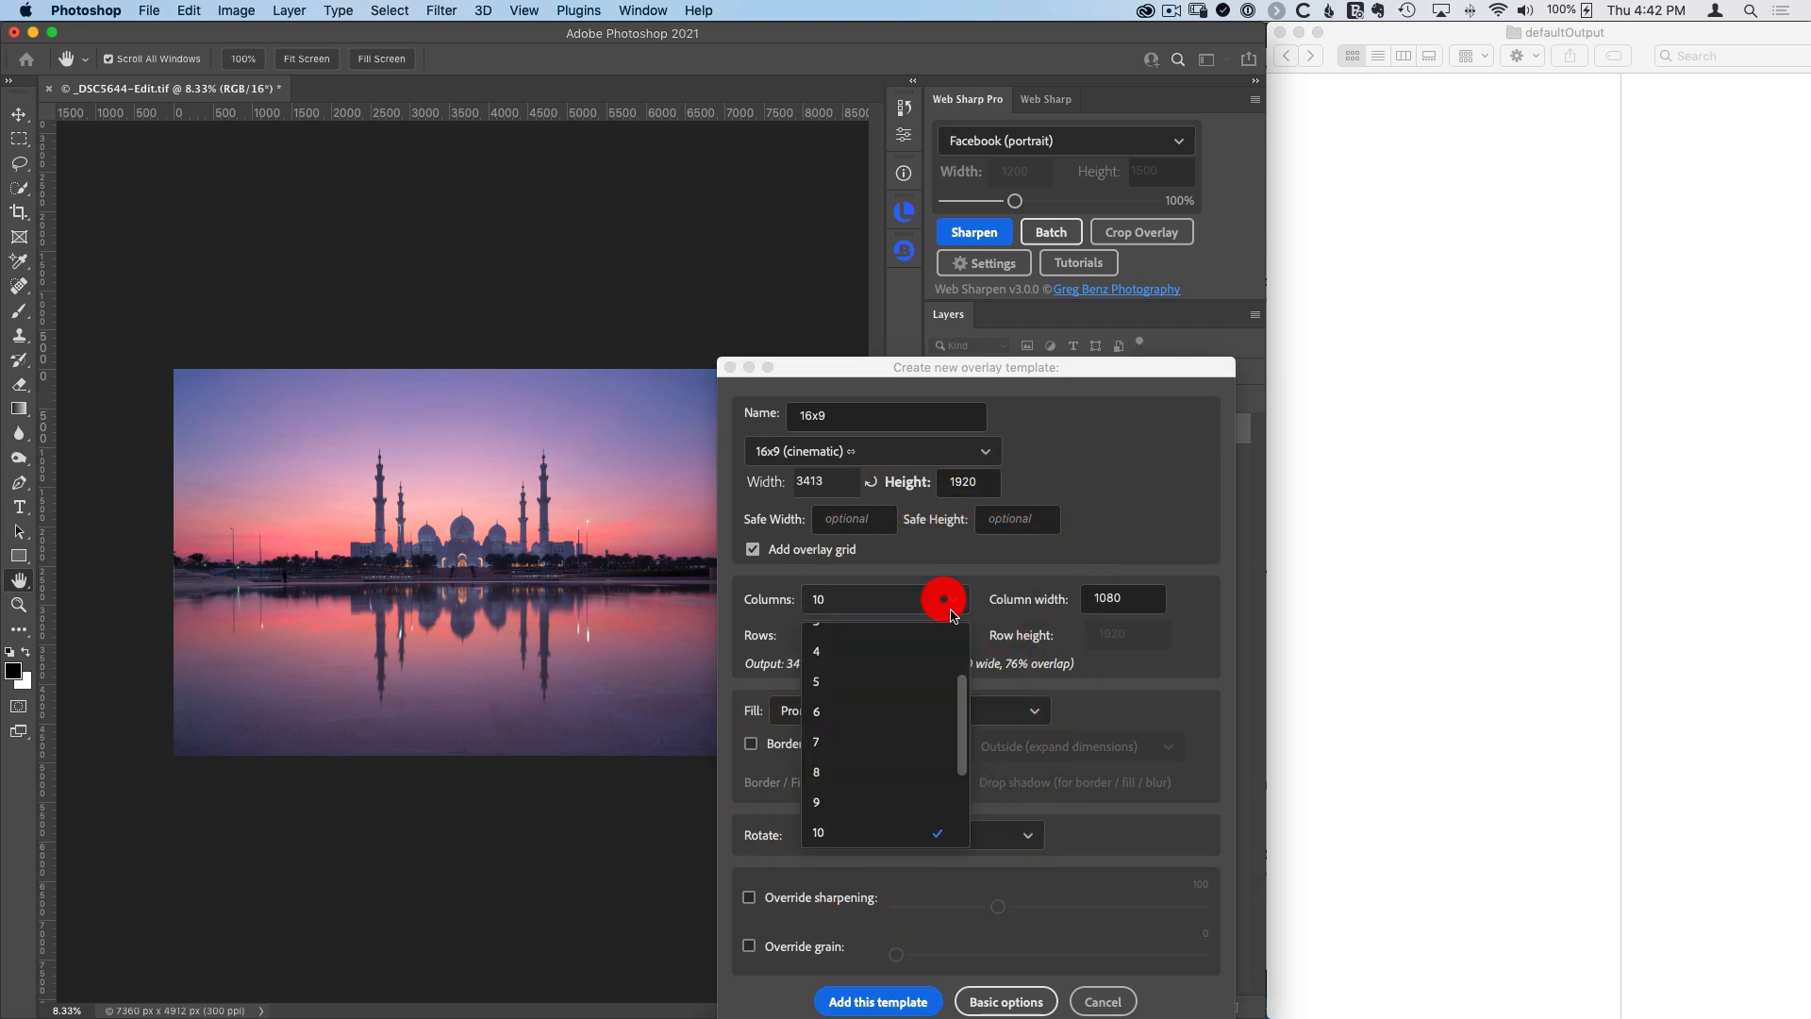
left_click(898, 774)
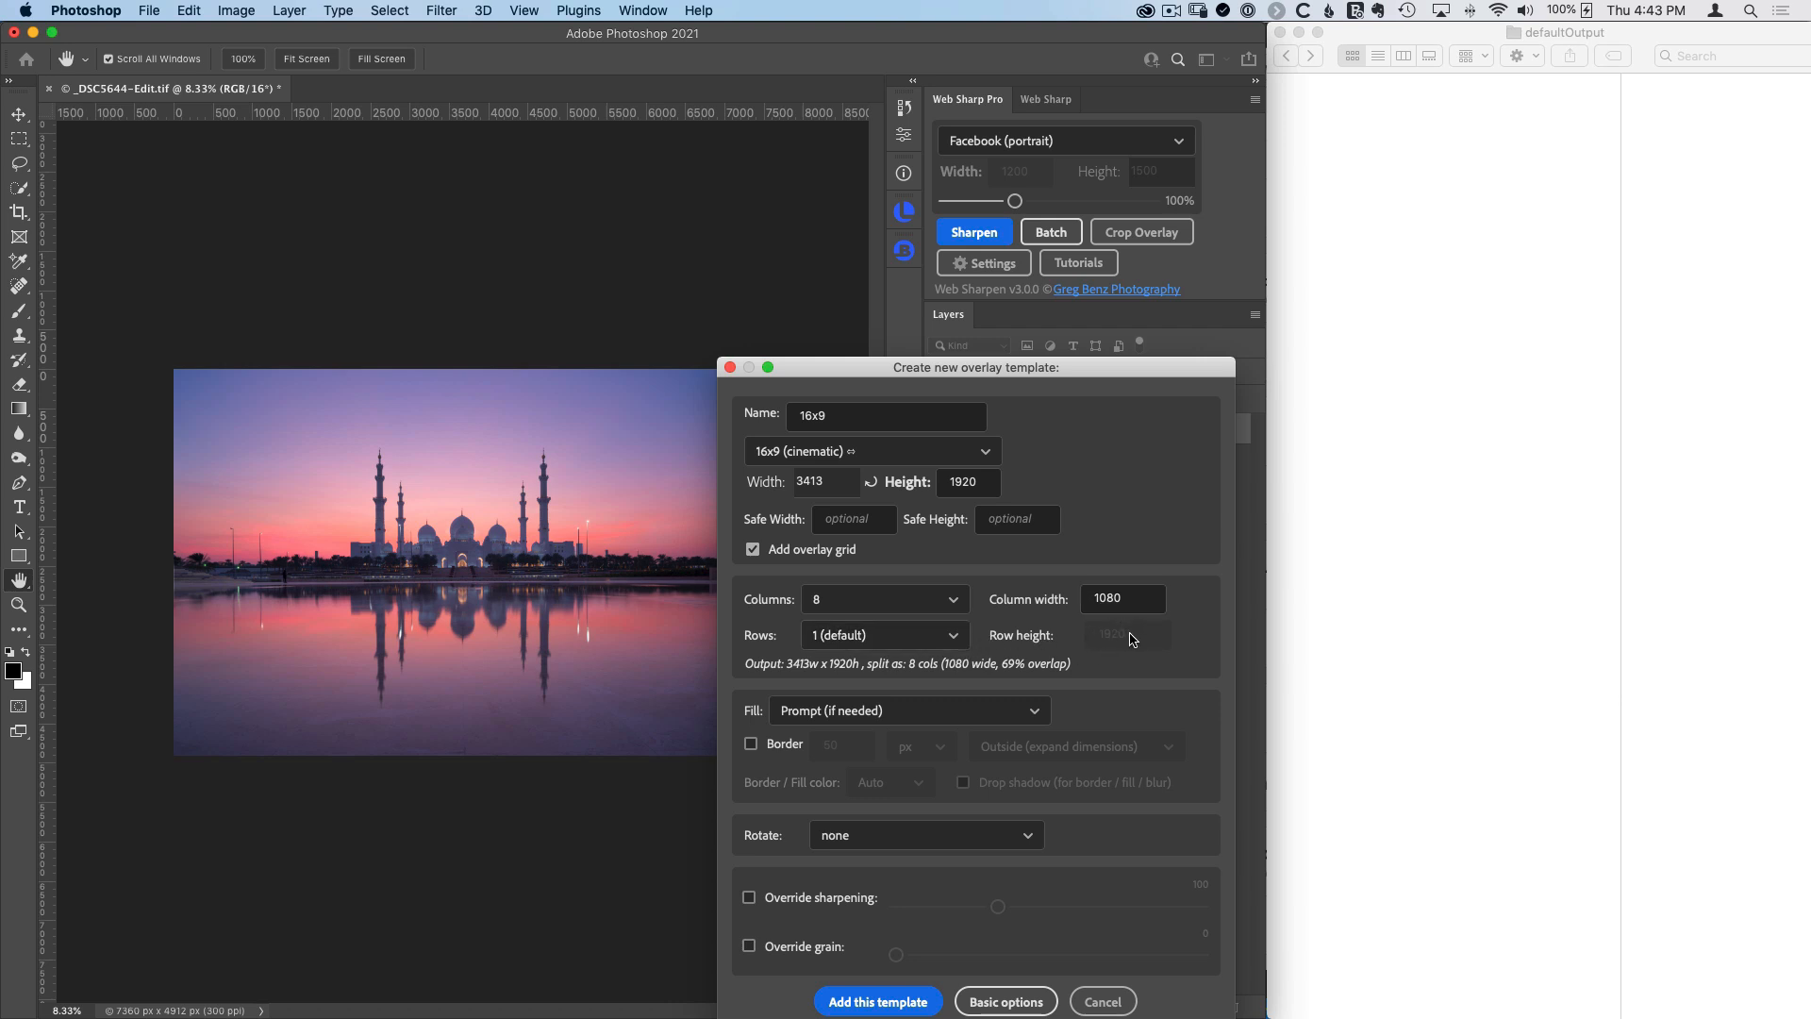
left_click(911, 995)
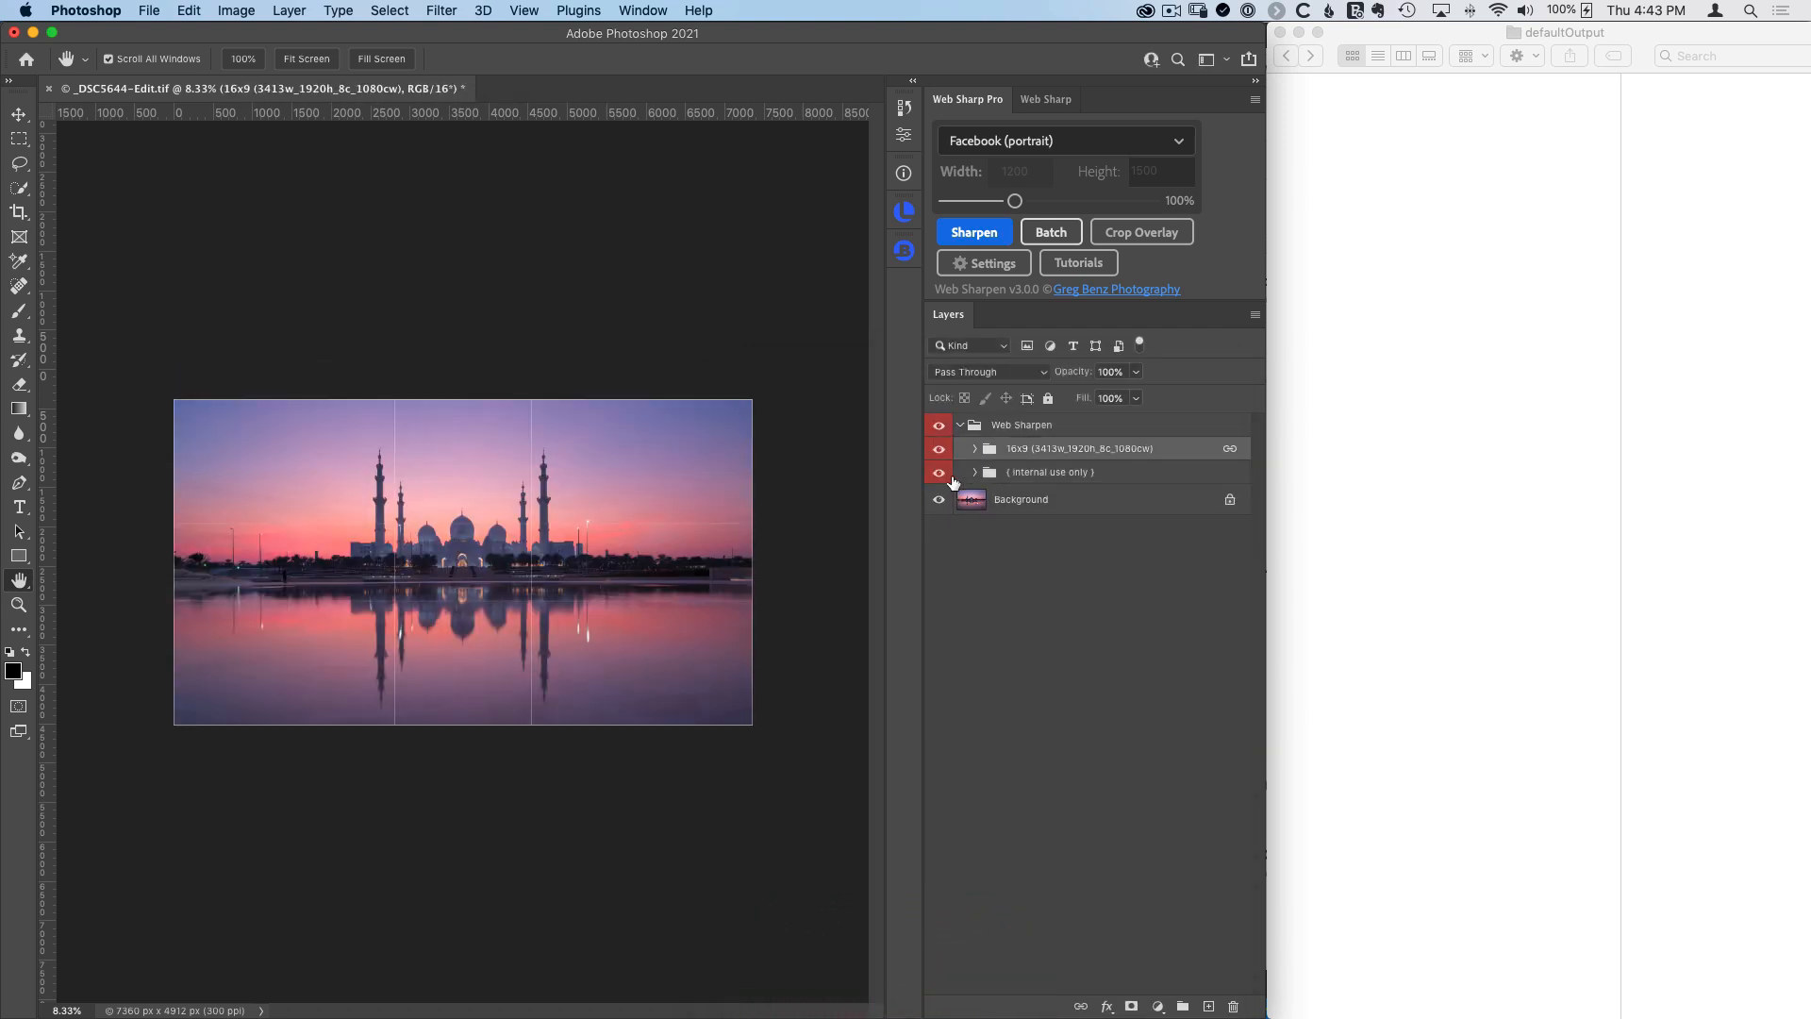
Step: Toggle the Web Sharpen group's visibility to compare the crop with the full photo, and export the eight columns with Sharpen
left_click(936, 429)
left_click(935, 429)
left_click(936, 430)
left_click(936, 430)
left_click(935, 429)
left_click(983, 236)
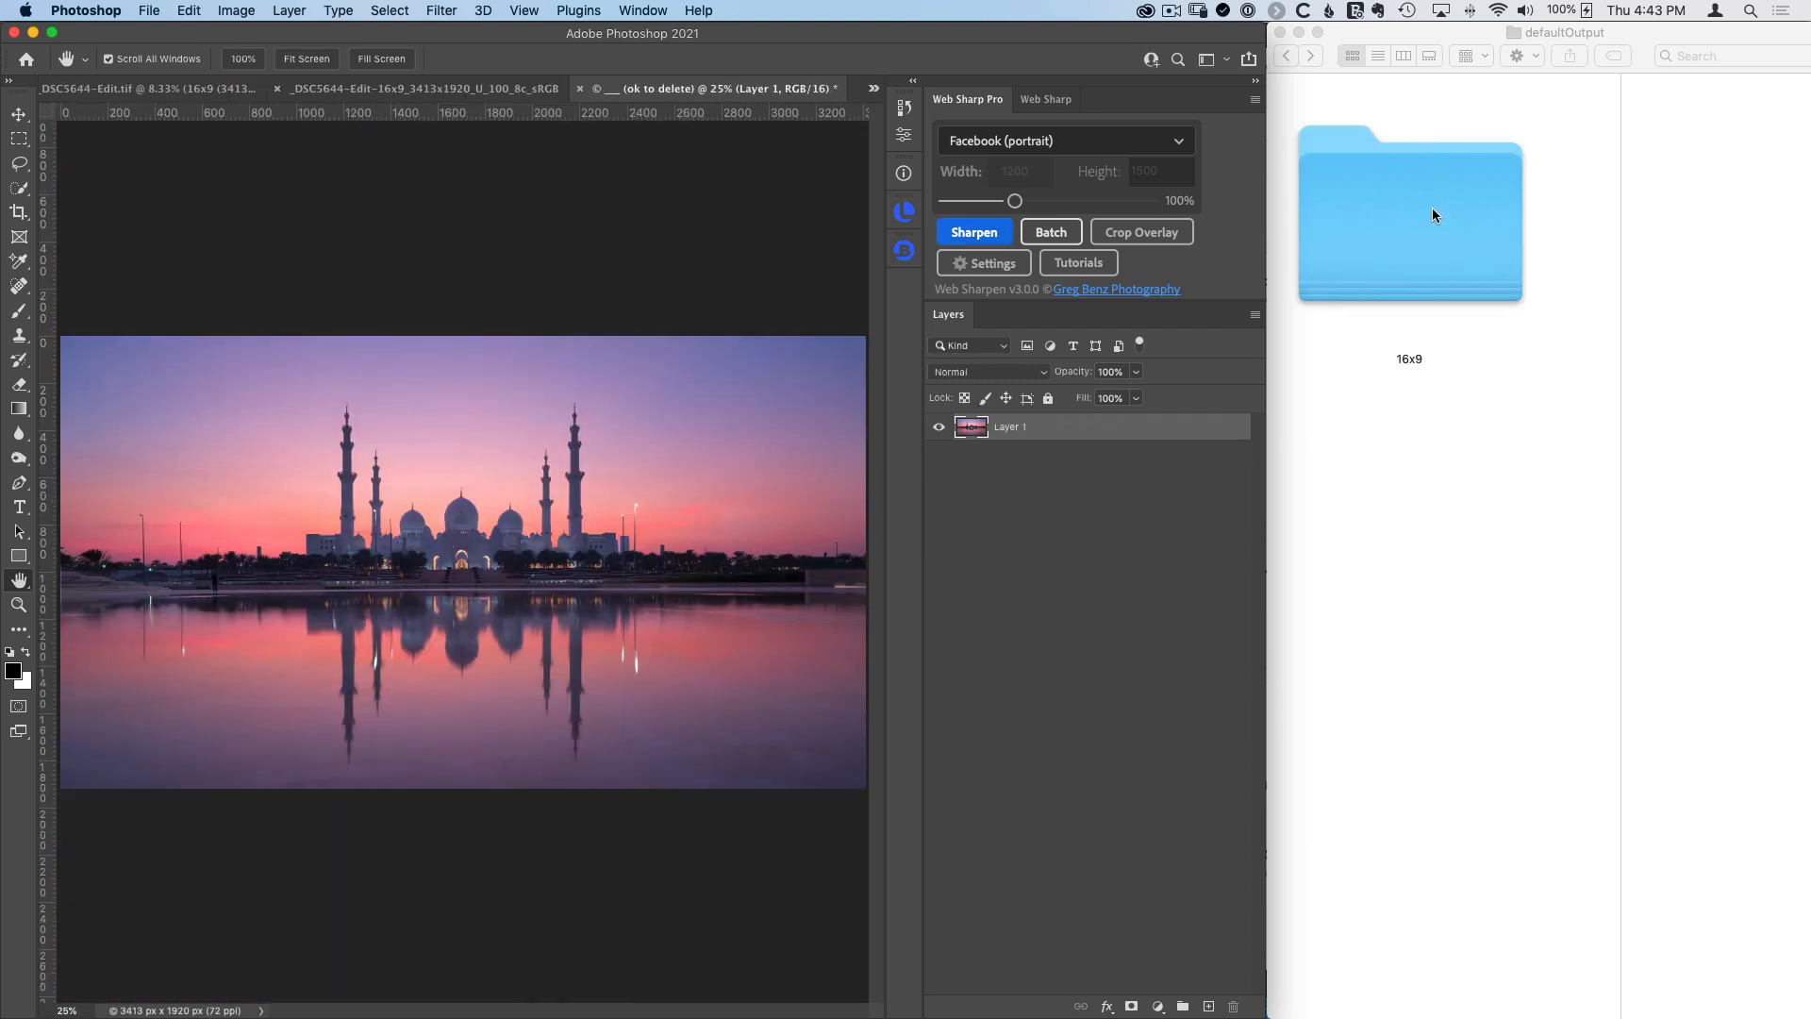
Step: Open the exported 16x9 folder in Finder and page through the column images to examine the panning sequence
double_click(1425, 200)
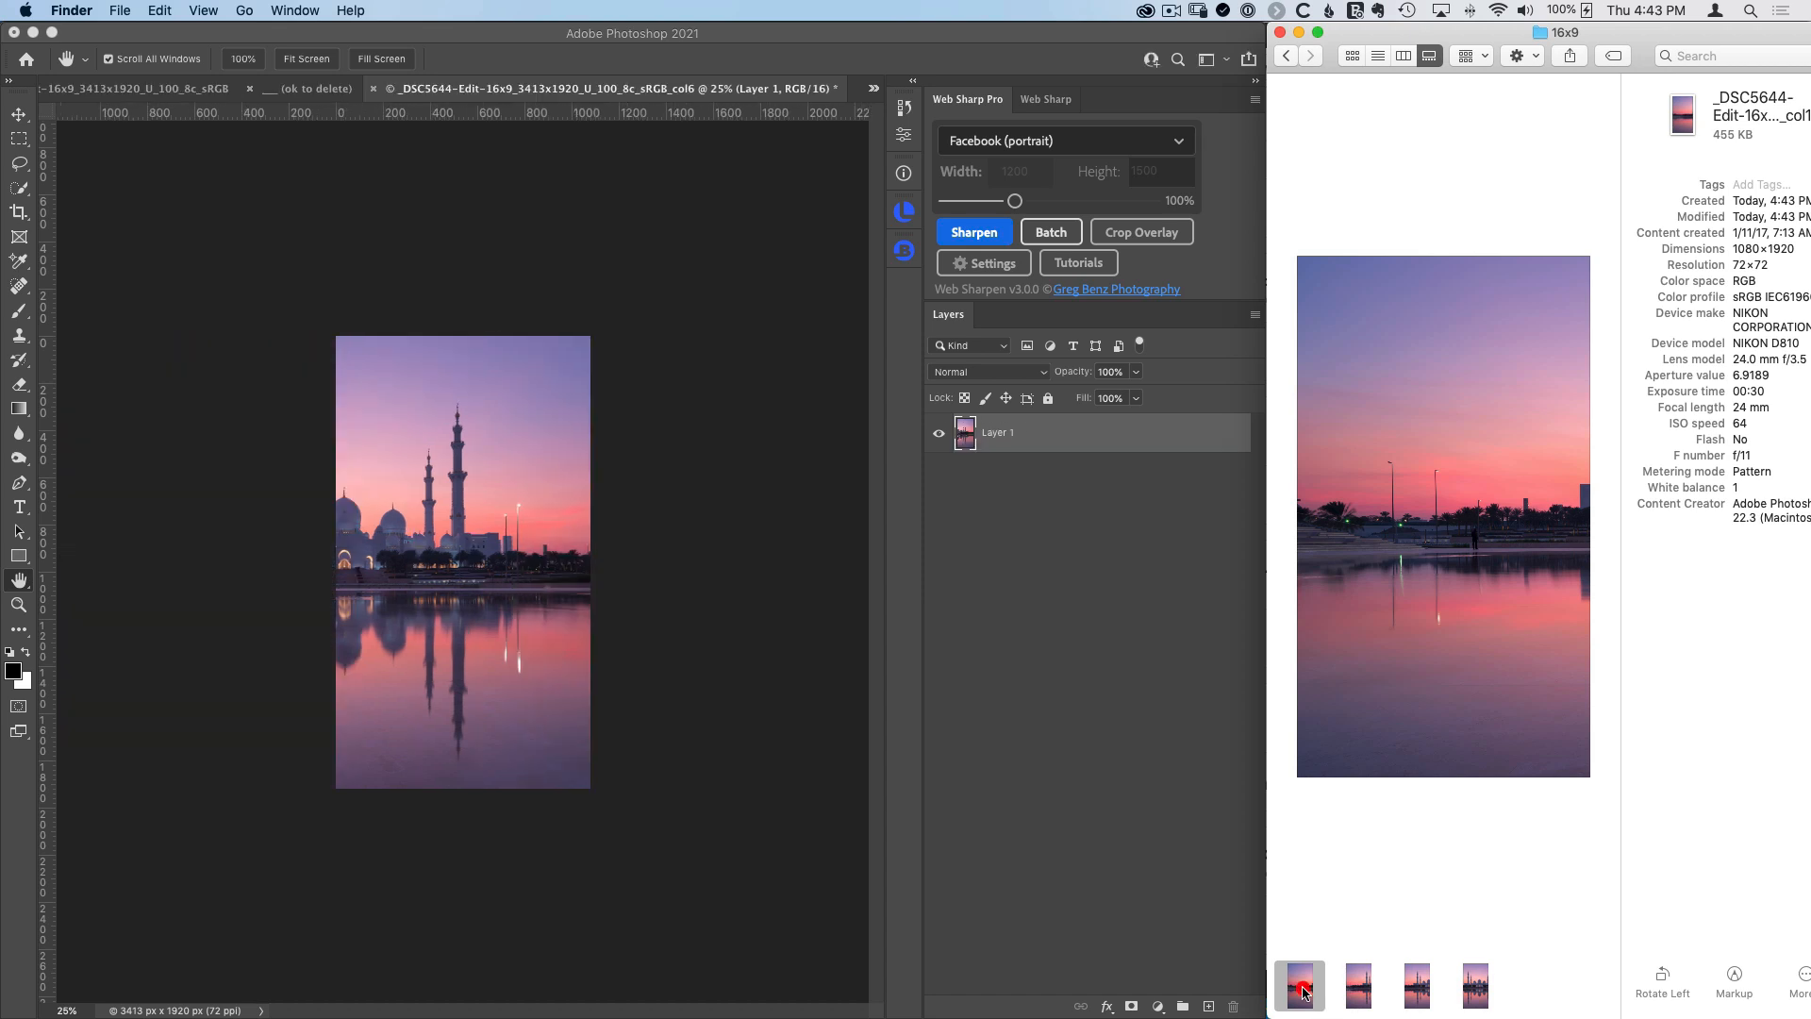
left_click(1303, 991)
key("Right")
key("Right")
key("Right")
key("Right")
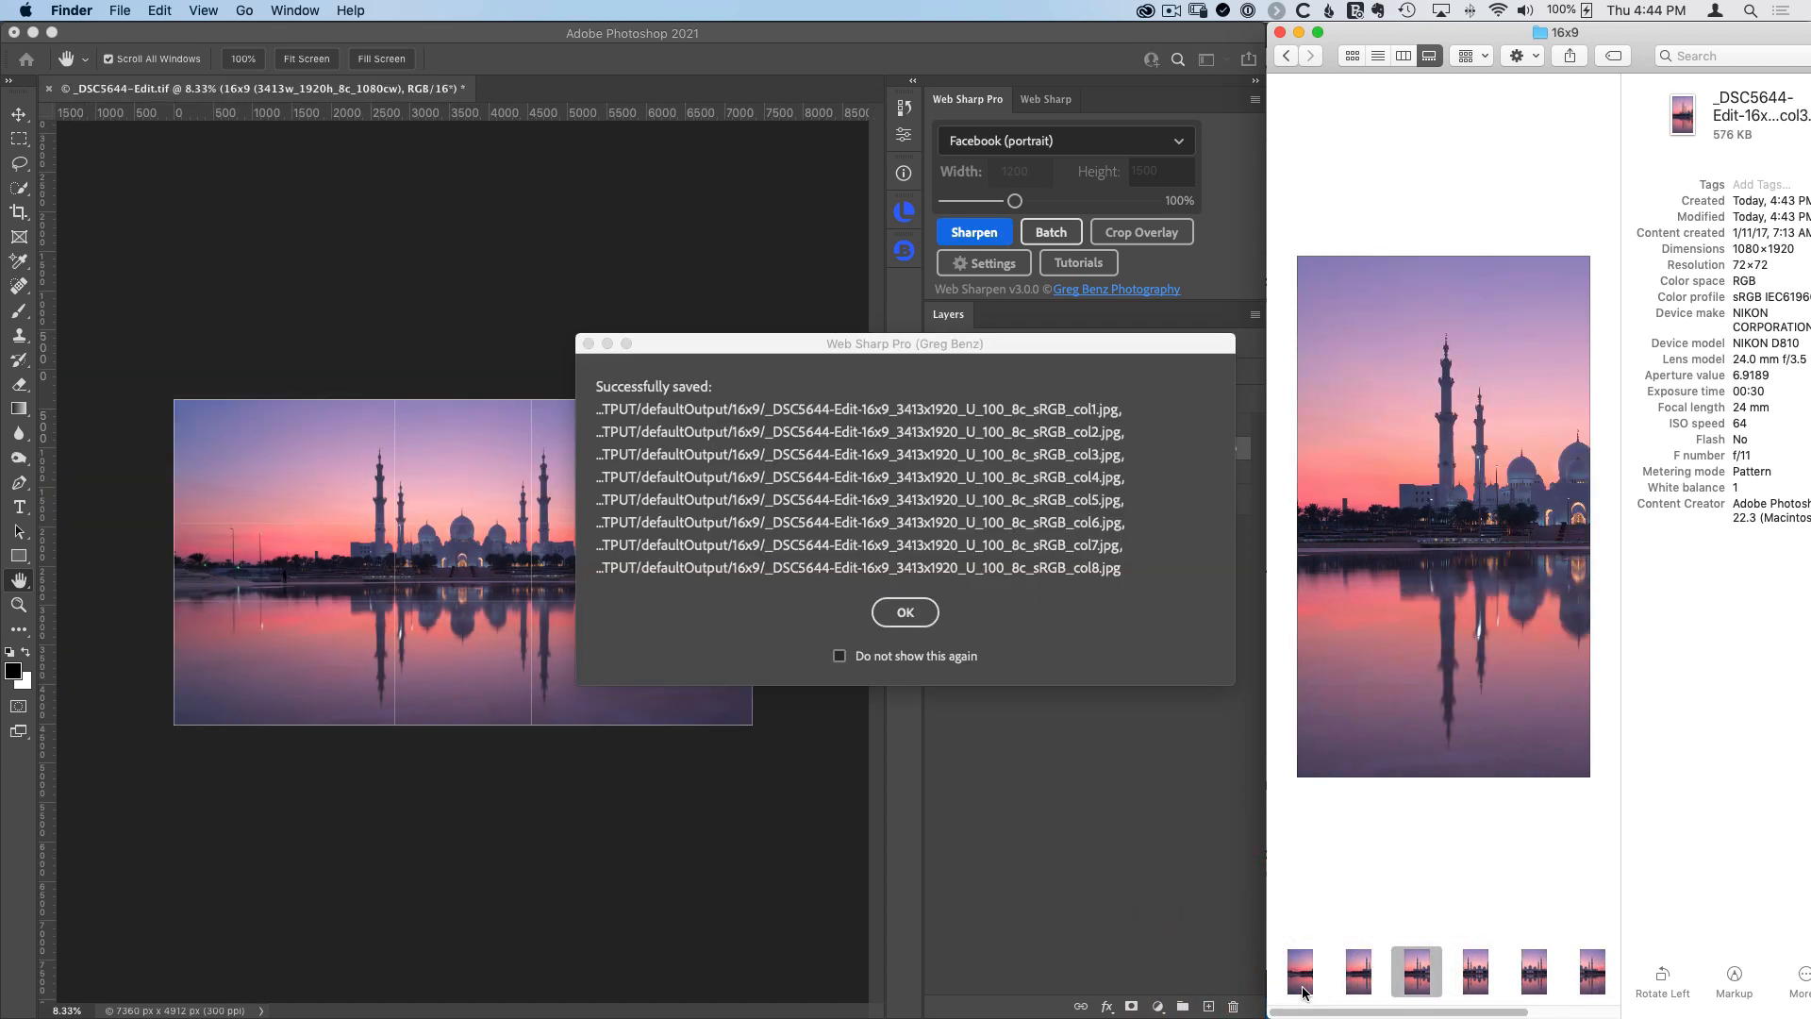
key("Right")
key("Right")
key("Right")
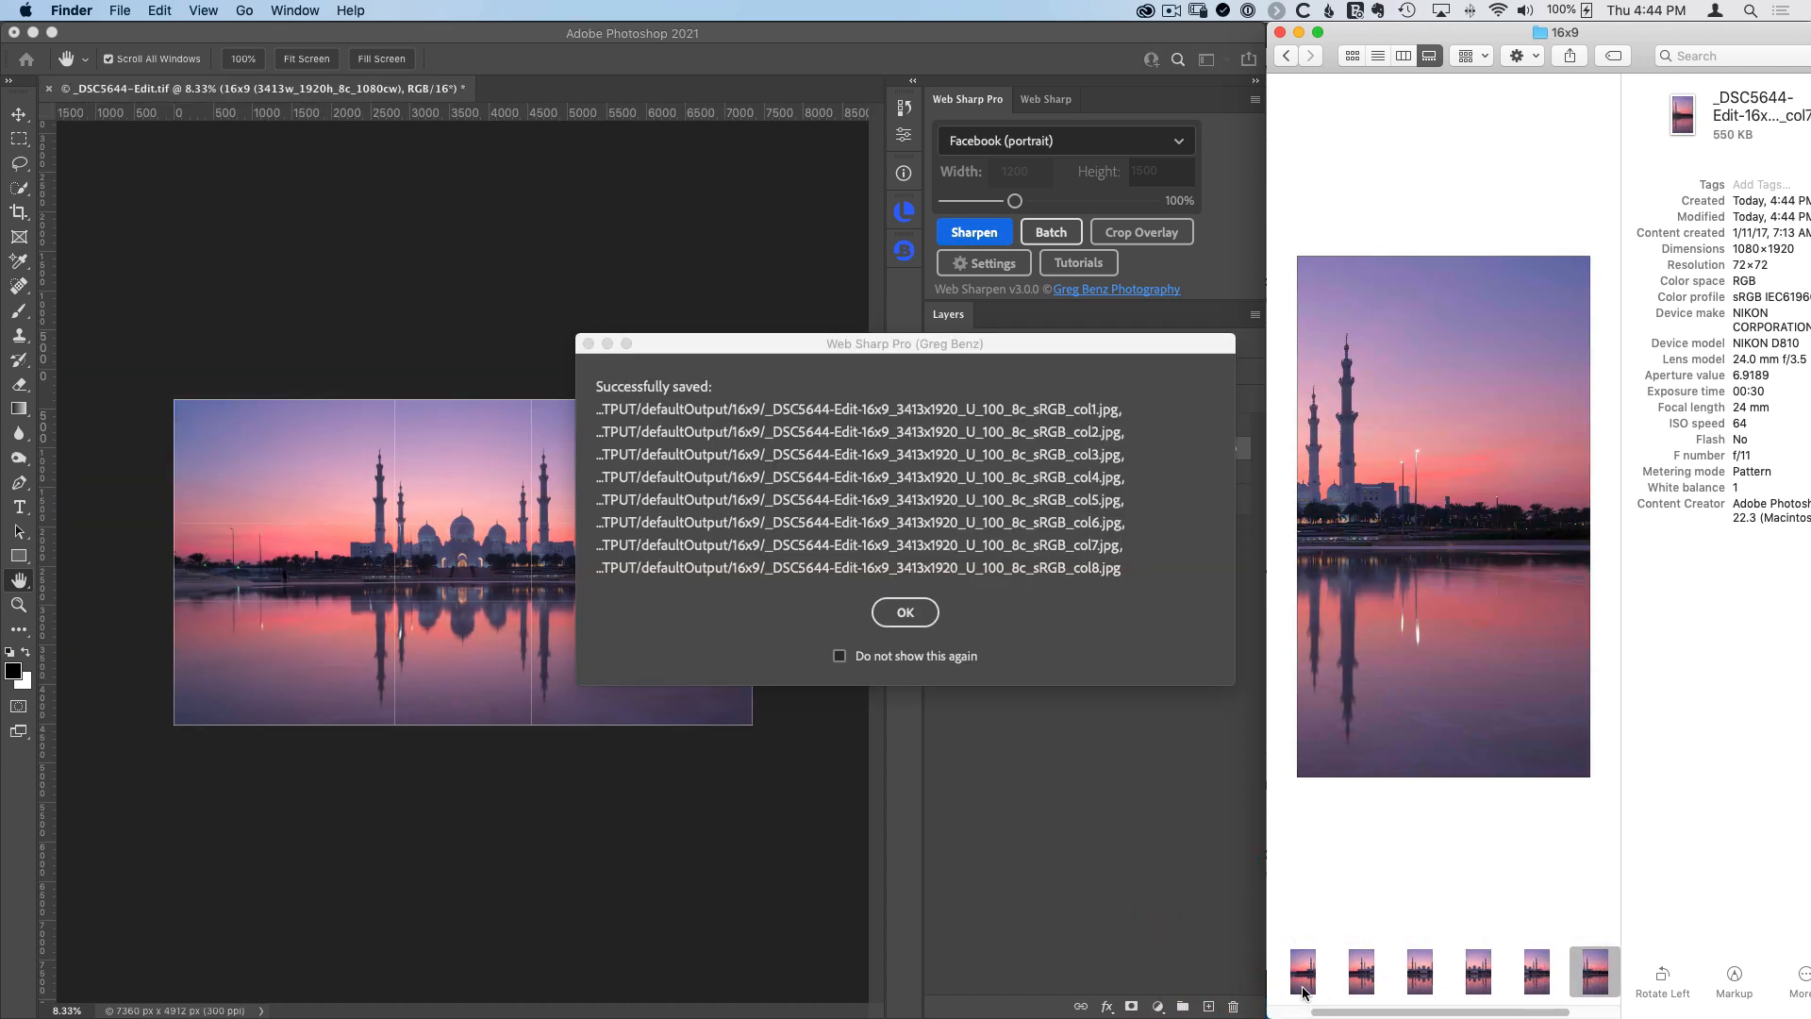
key("Left")
key("Left")
key("Left")
key("Left")
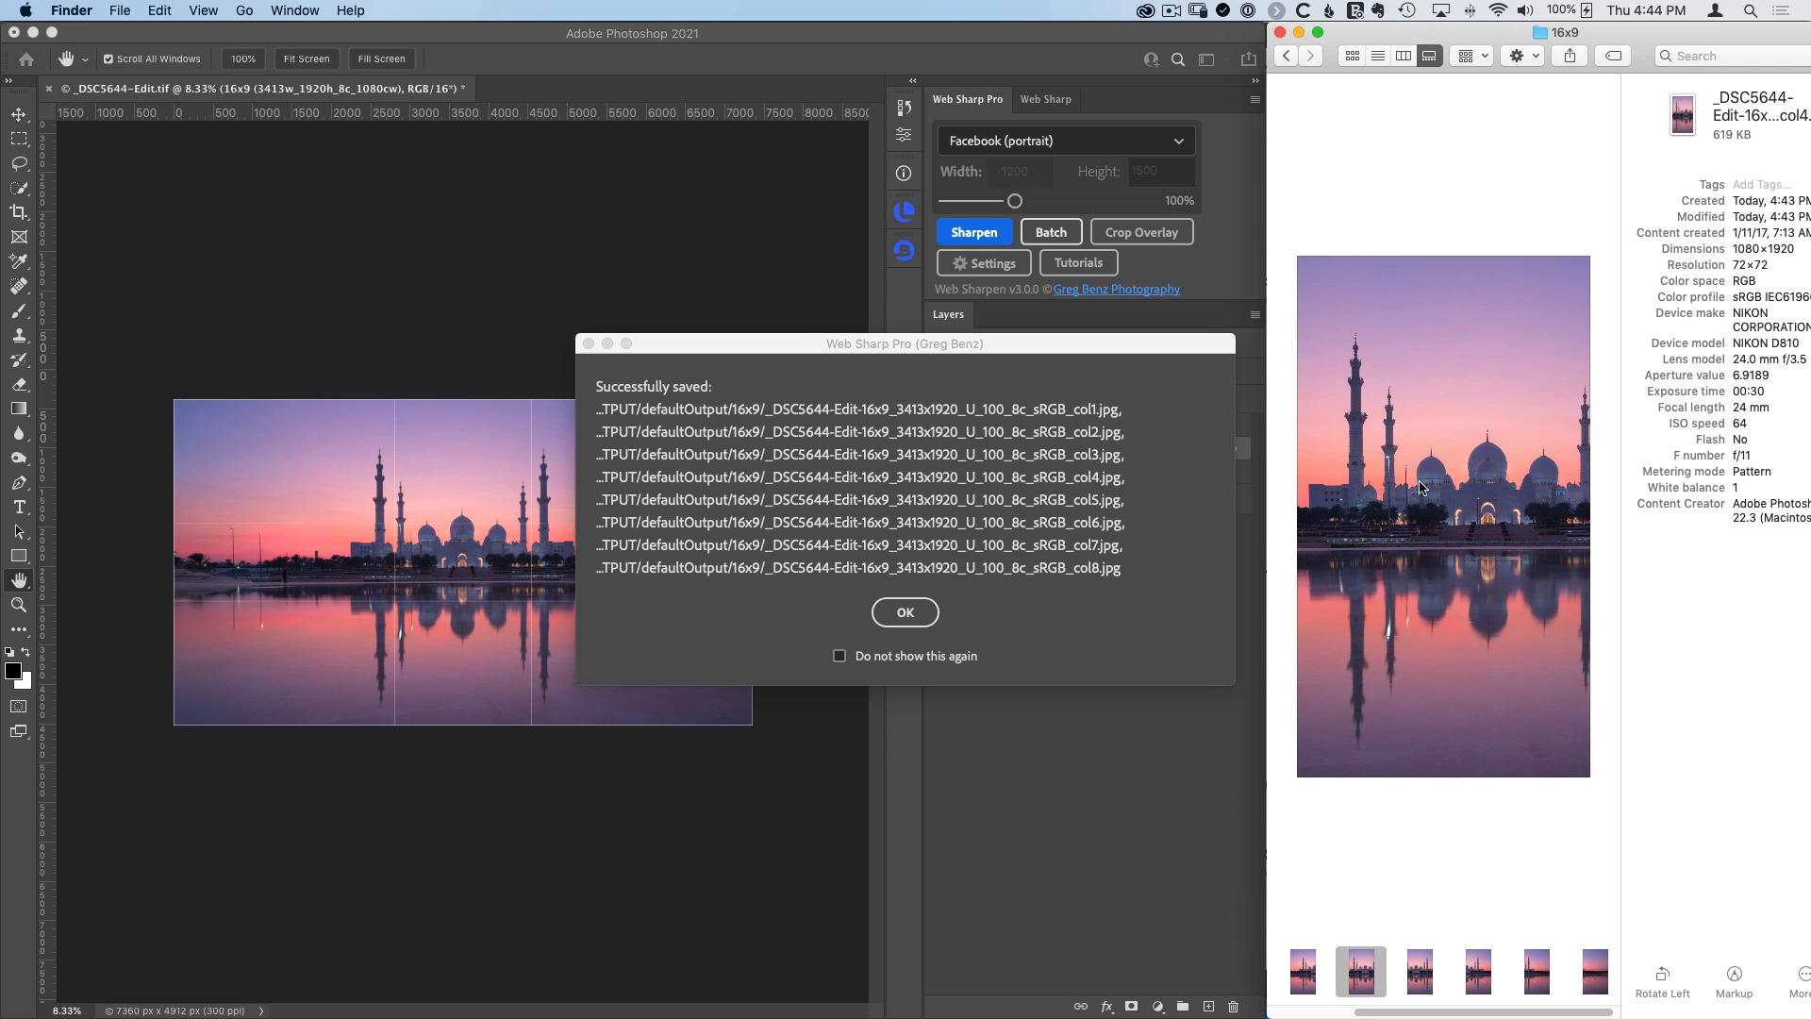
Step: Close the export message and move the 16x9 folder from defaultOutput to the Trash
left_click(1431, 223)
left_click(1285, 57)
left_click(1148, 420)
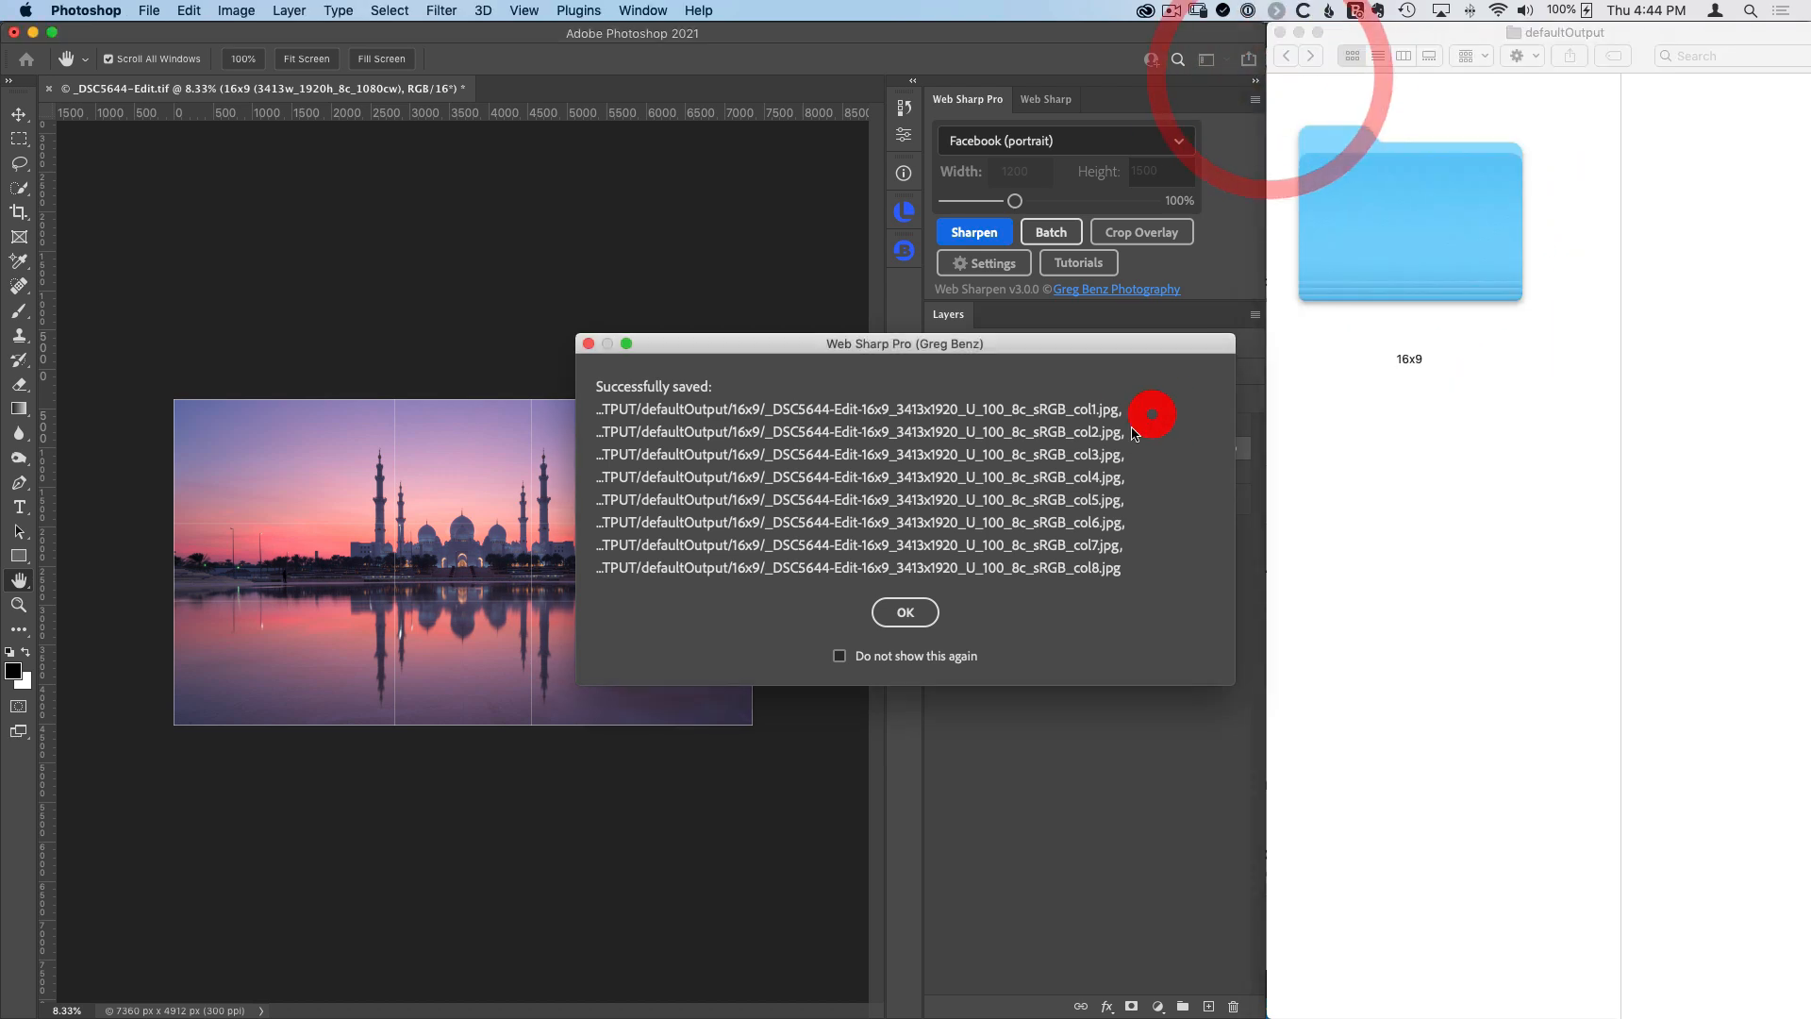
left_click(906, 612)
right_click(1431, 235)
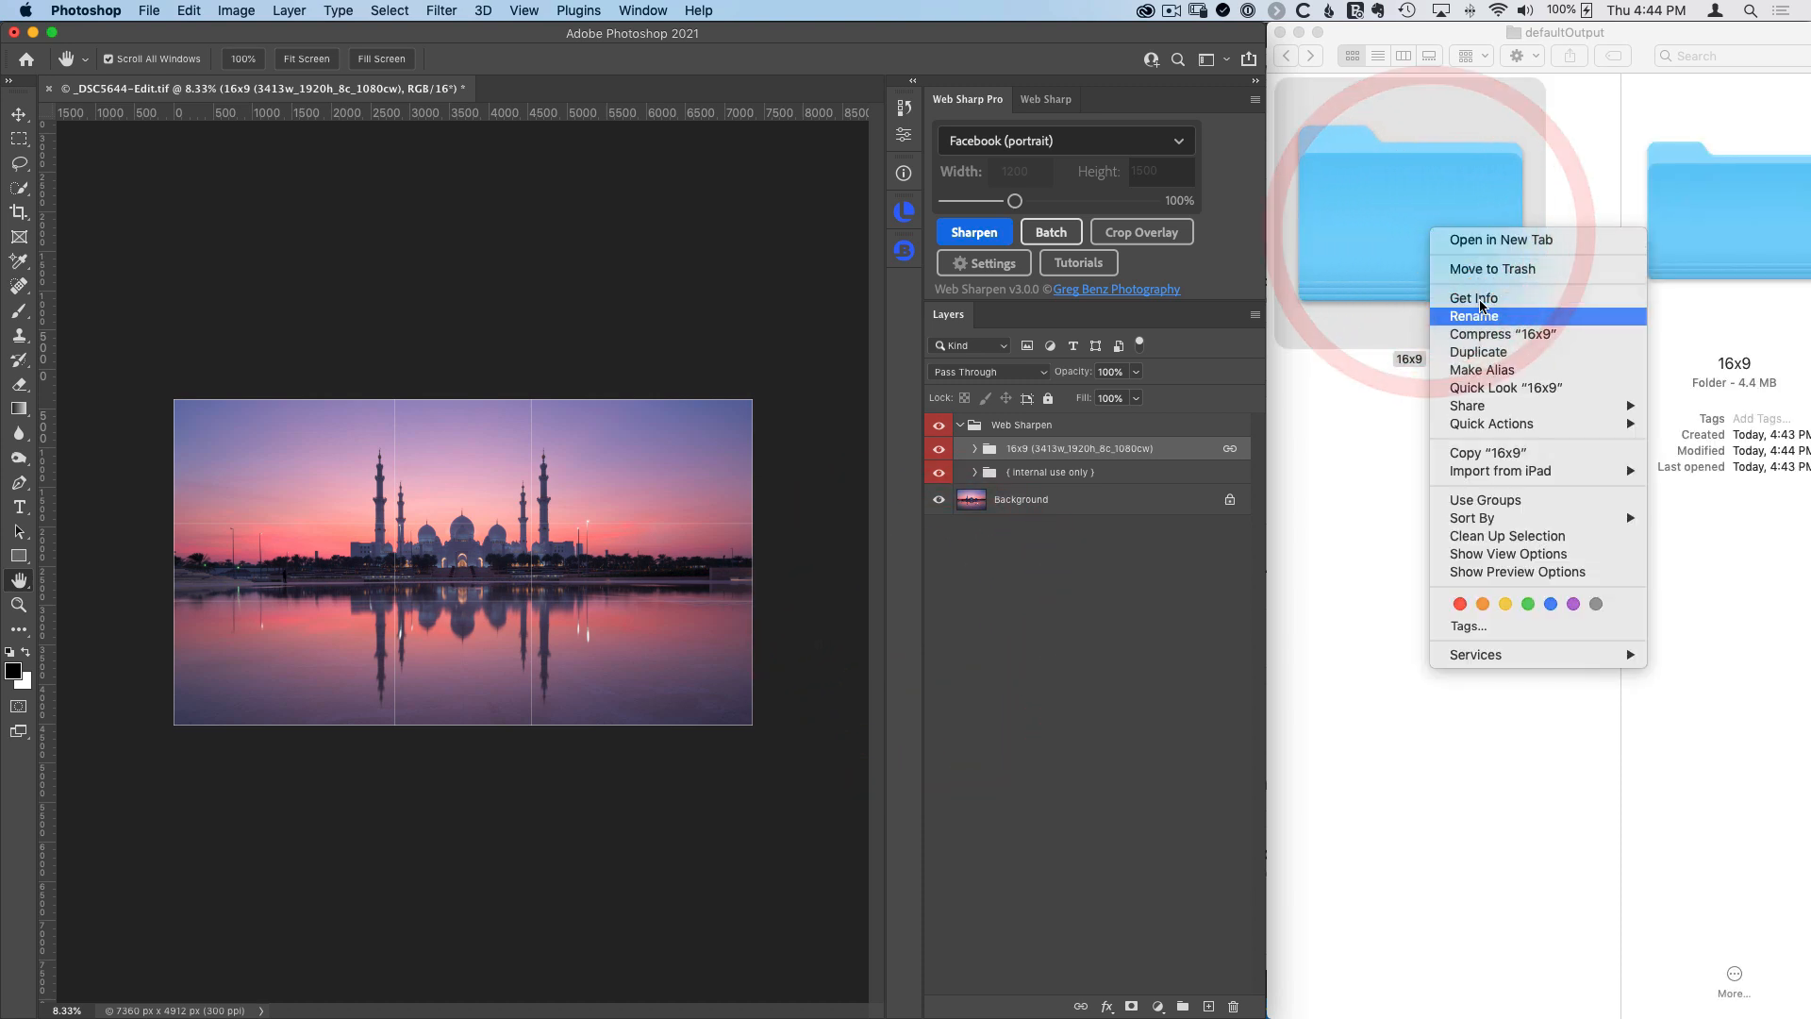
left_click(1492, 268)
Step: Nudge the 16x9 overlay slightly downward on the photo with the Move tool and export its columns again with Sharpen
left_click(992, 450)
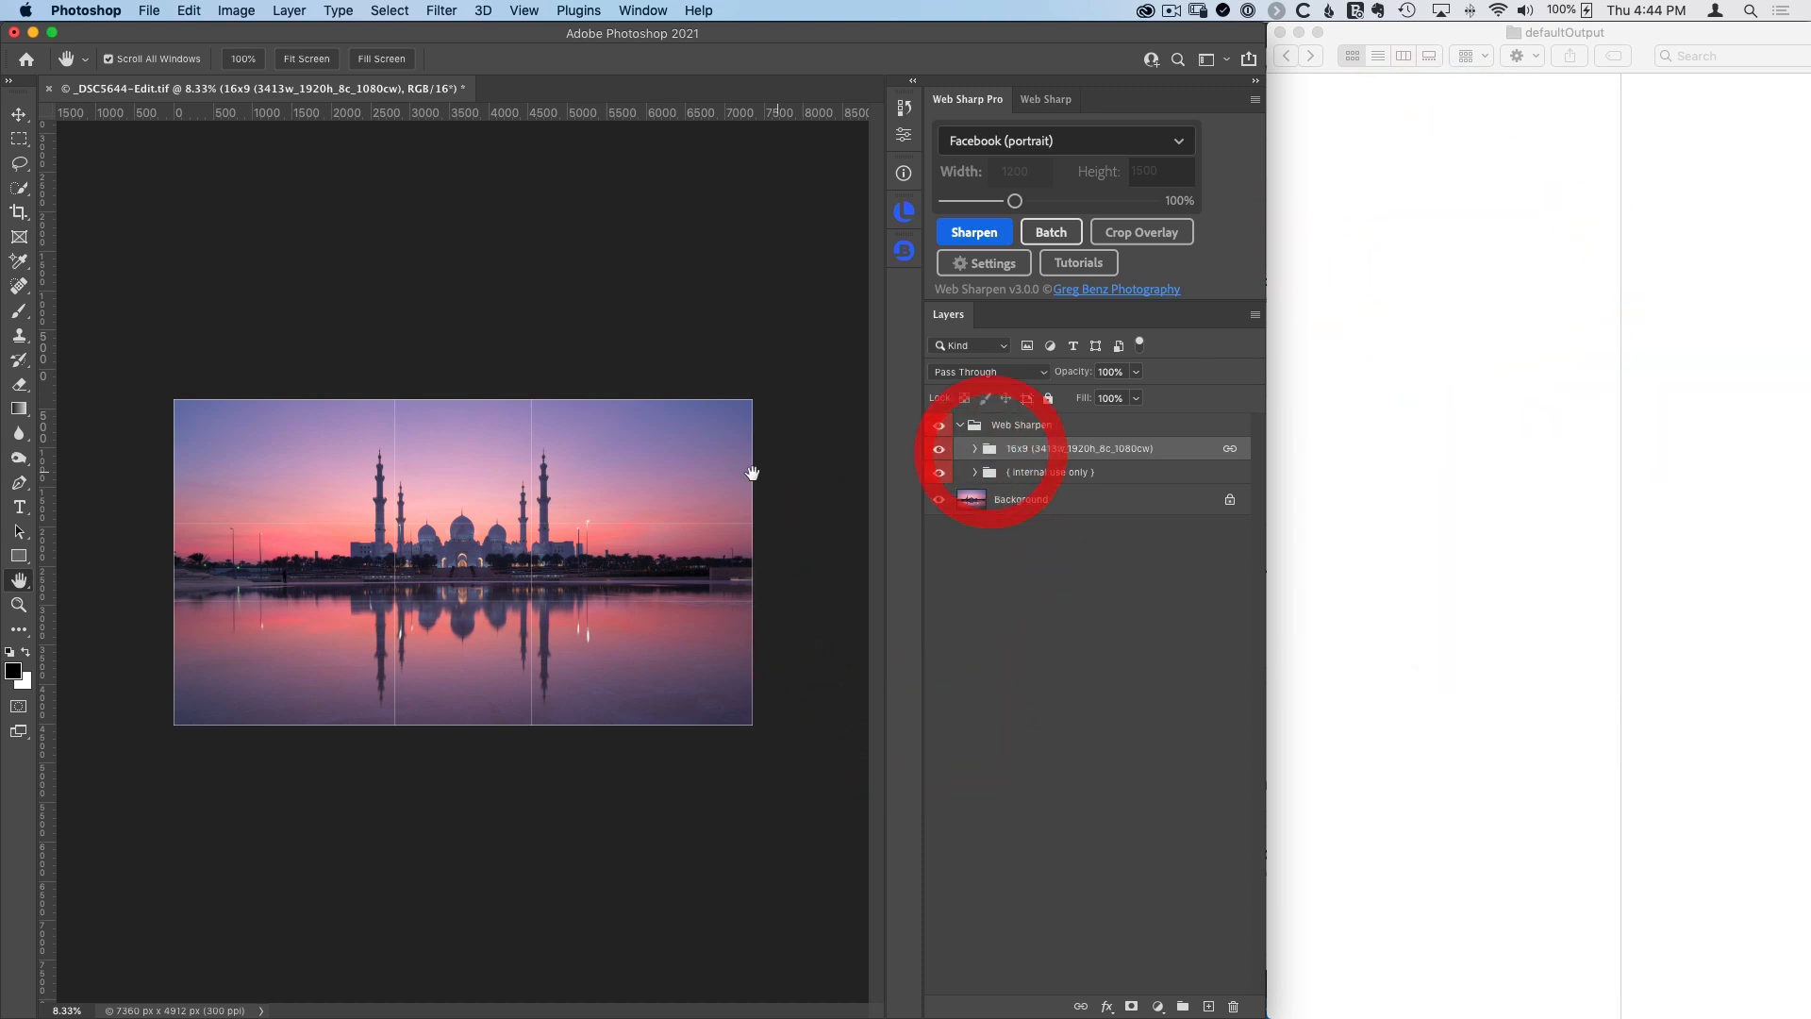
key("v")
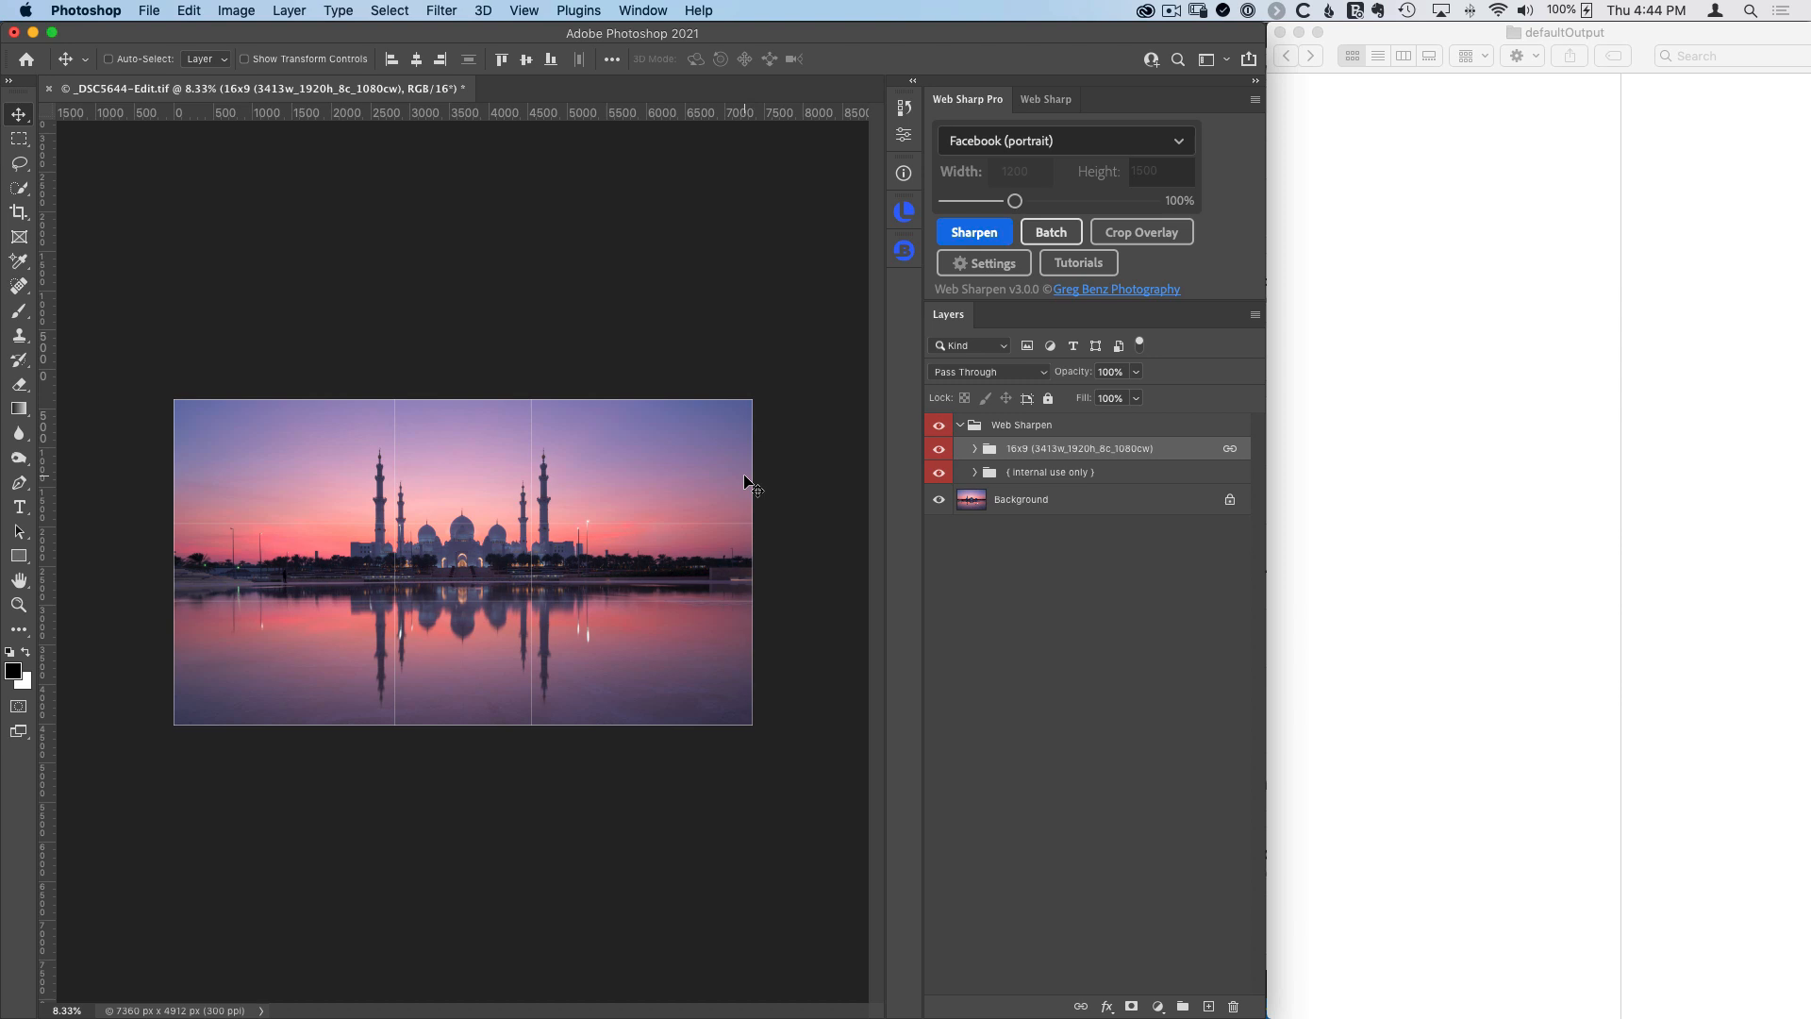
key("shift+Down")
key("shift+Down")
key("shift+Down")
key("shift+Down")
key("shift+Down")
key("shift+Down")
key("shift+Down")
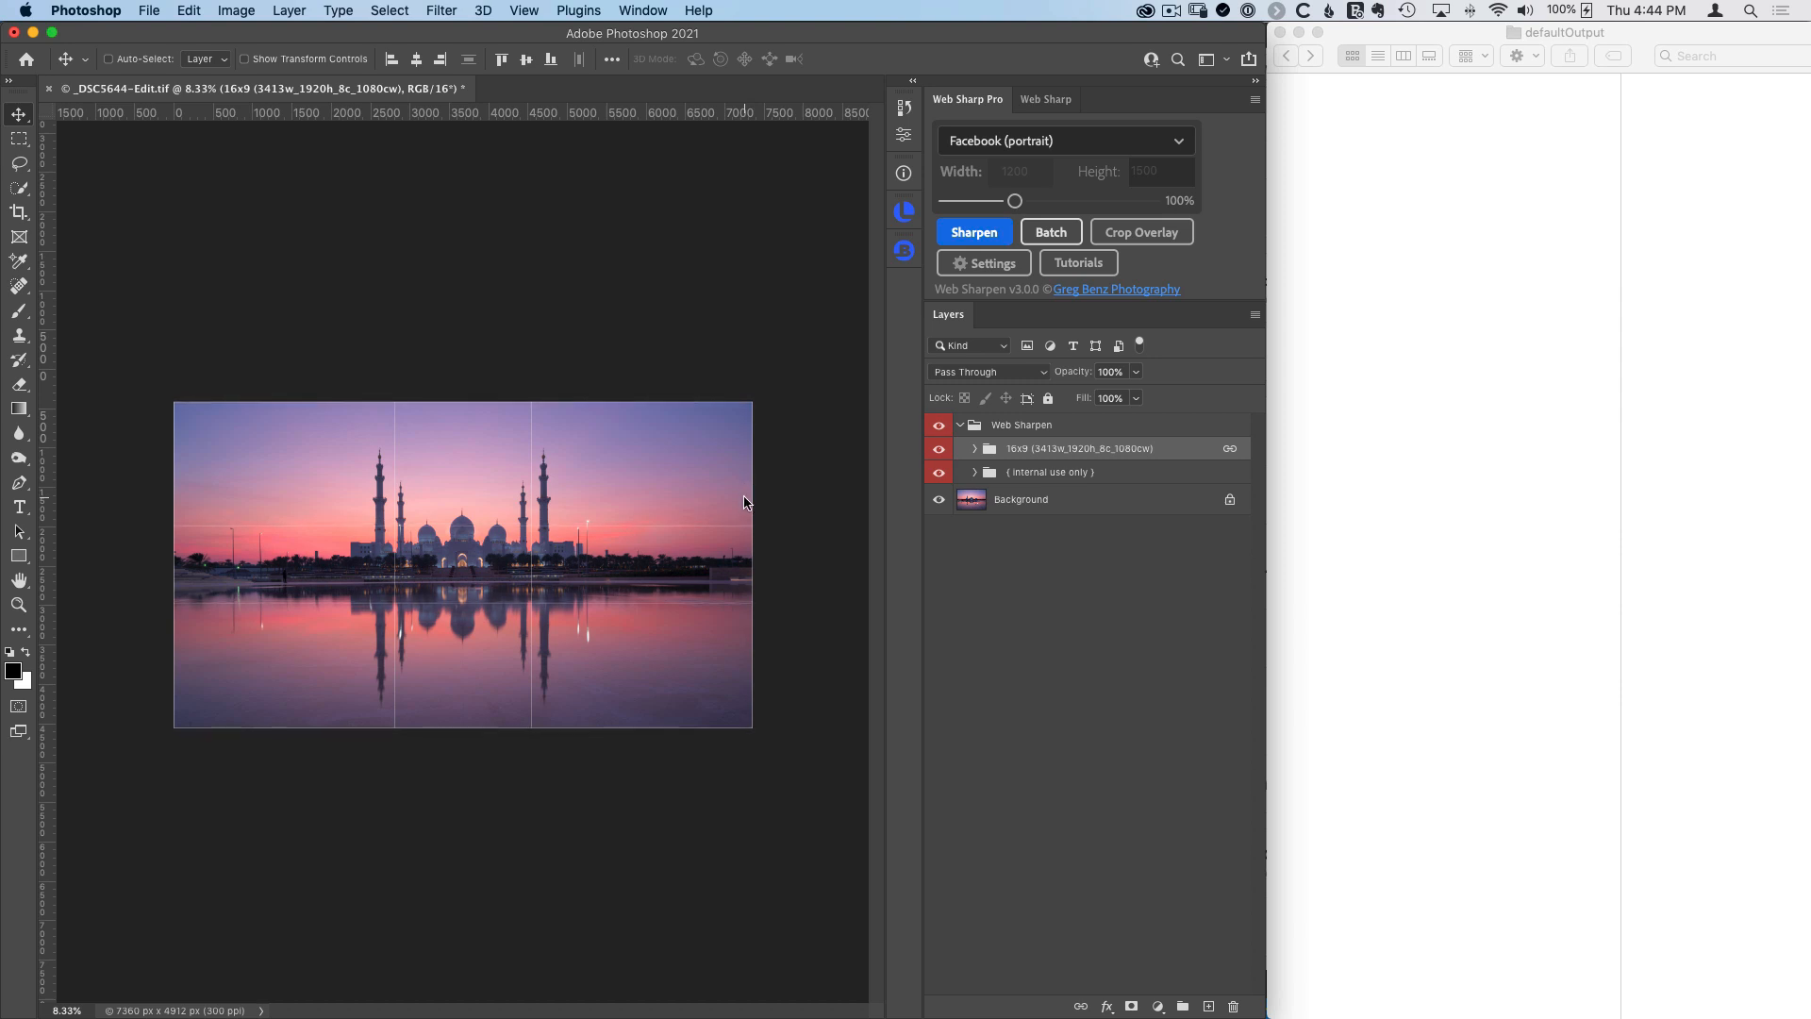
key("shift+Down")
key("shift+Up")
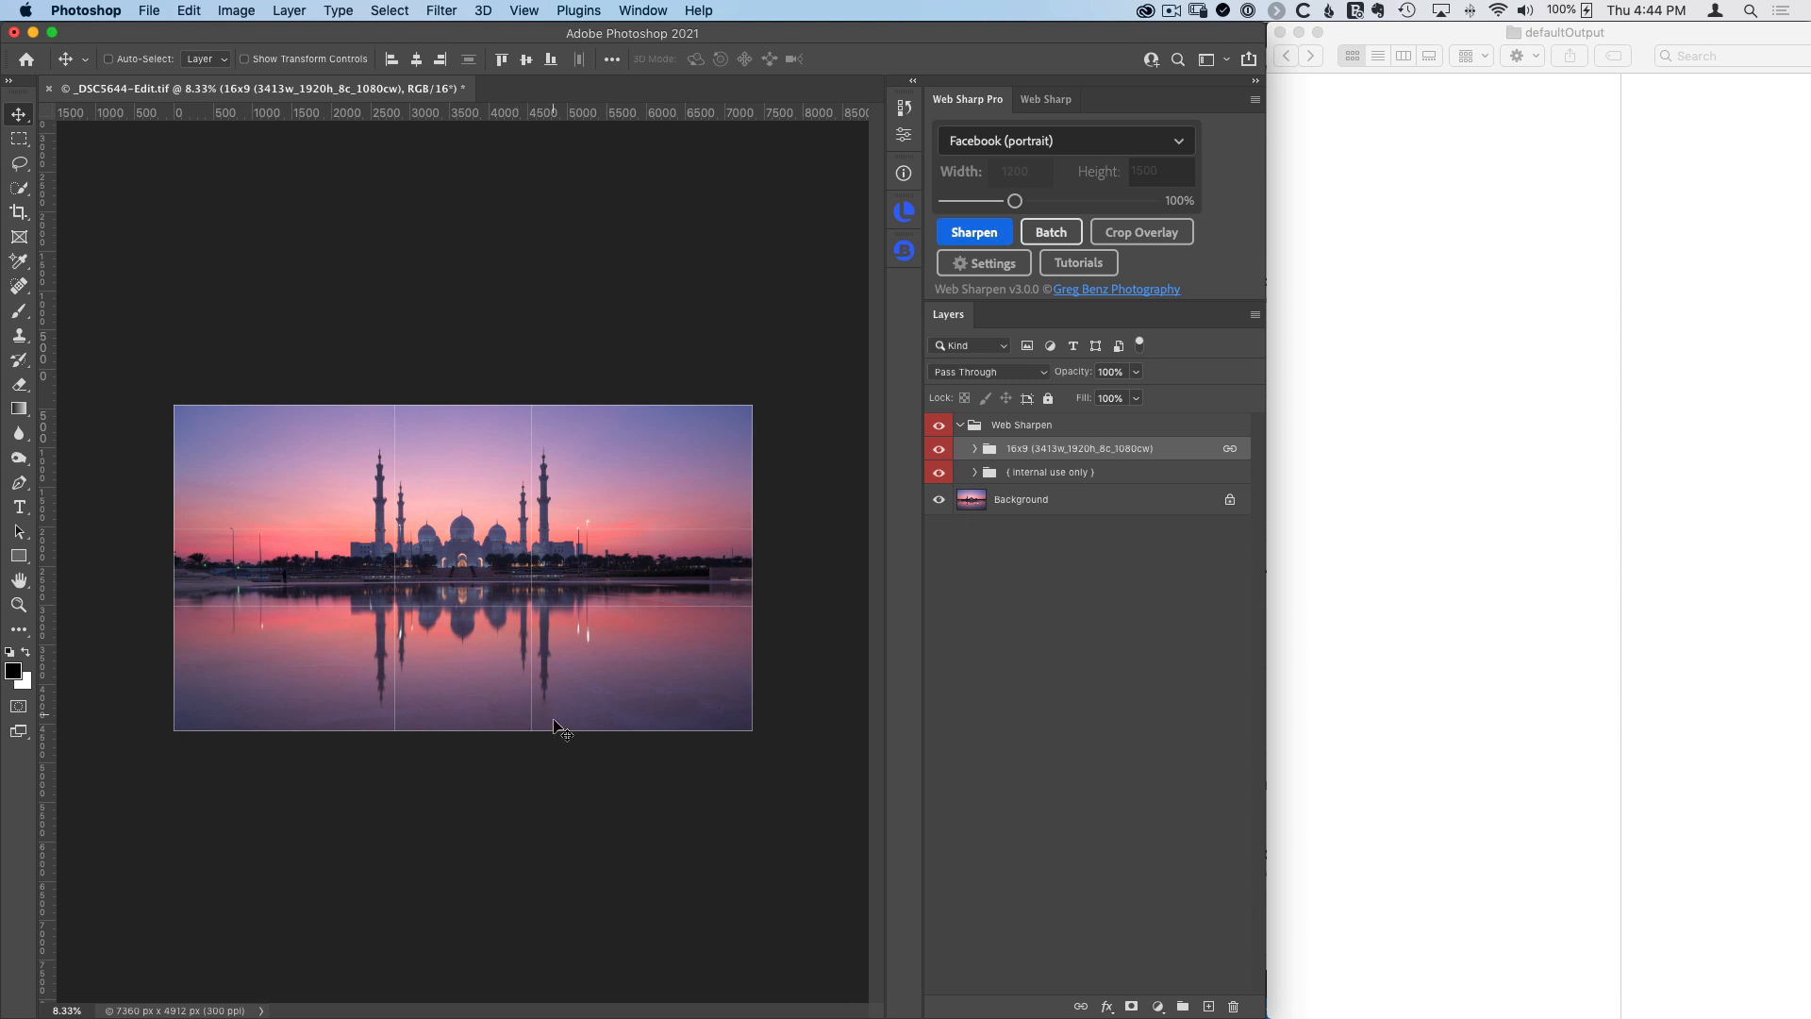
key("shift+Down")
key("shift+Down")
key("shift+Down")
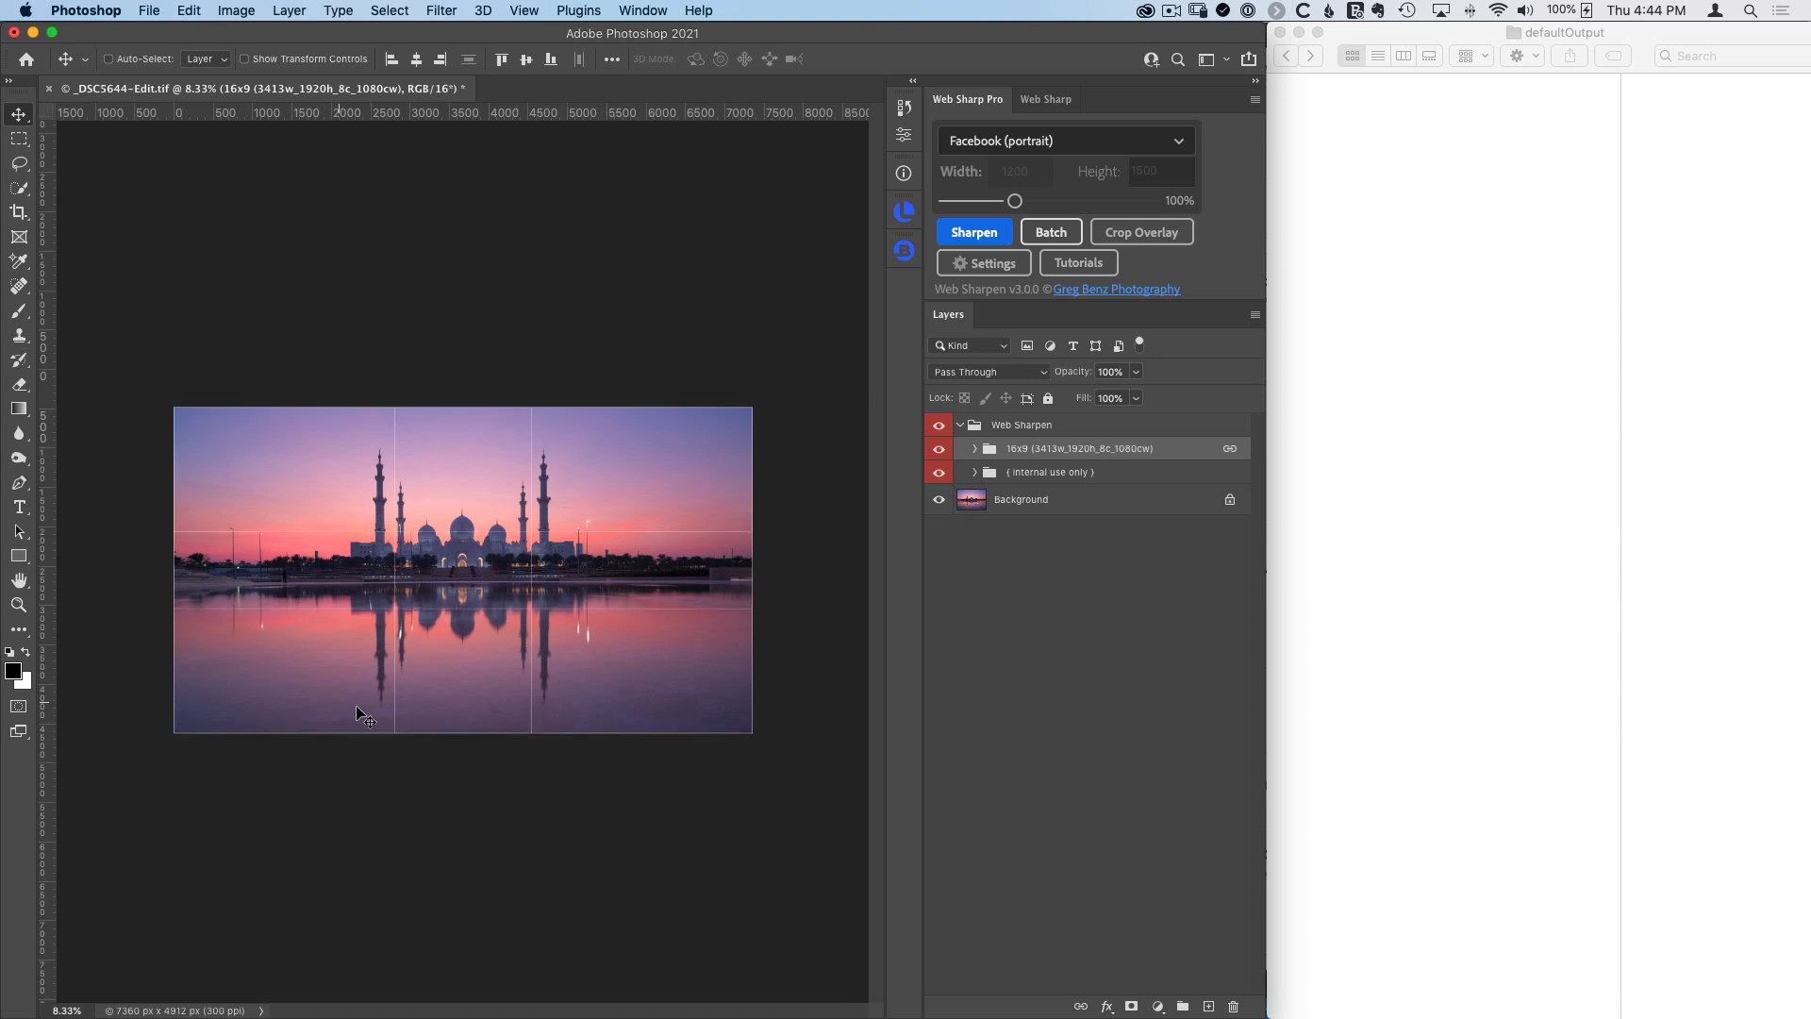
left_click(976, 238)
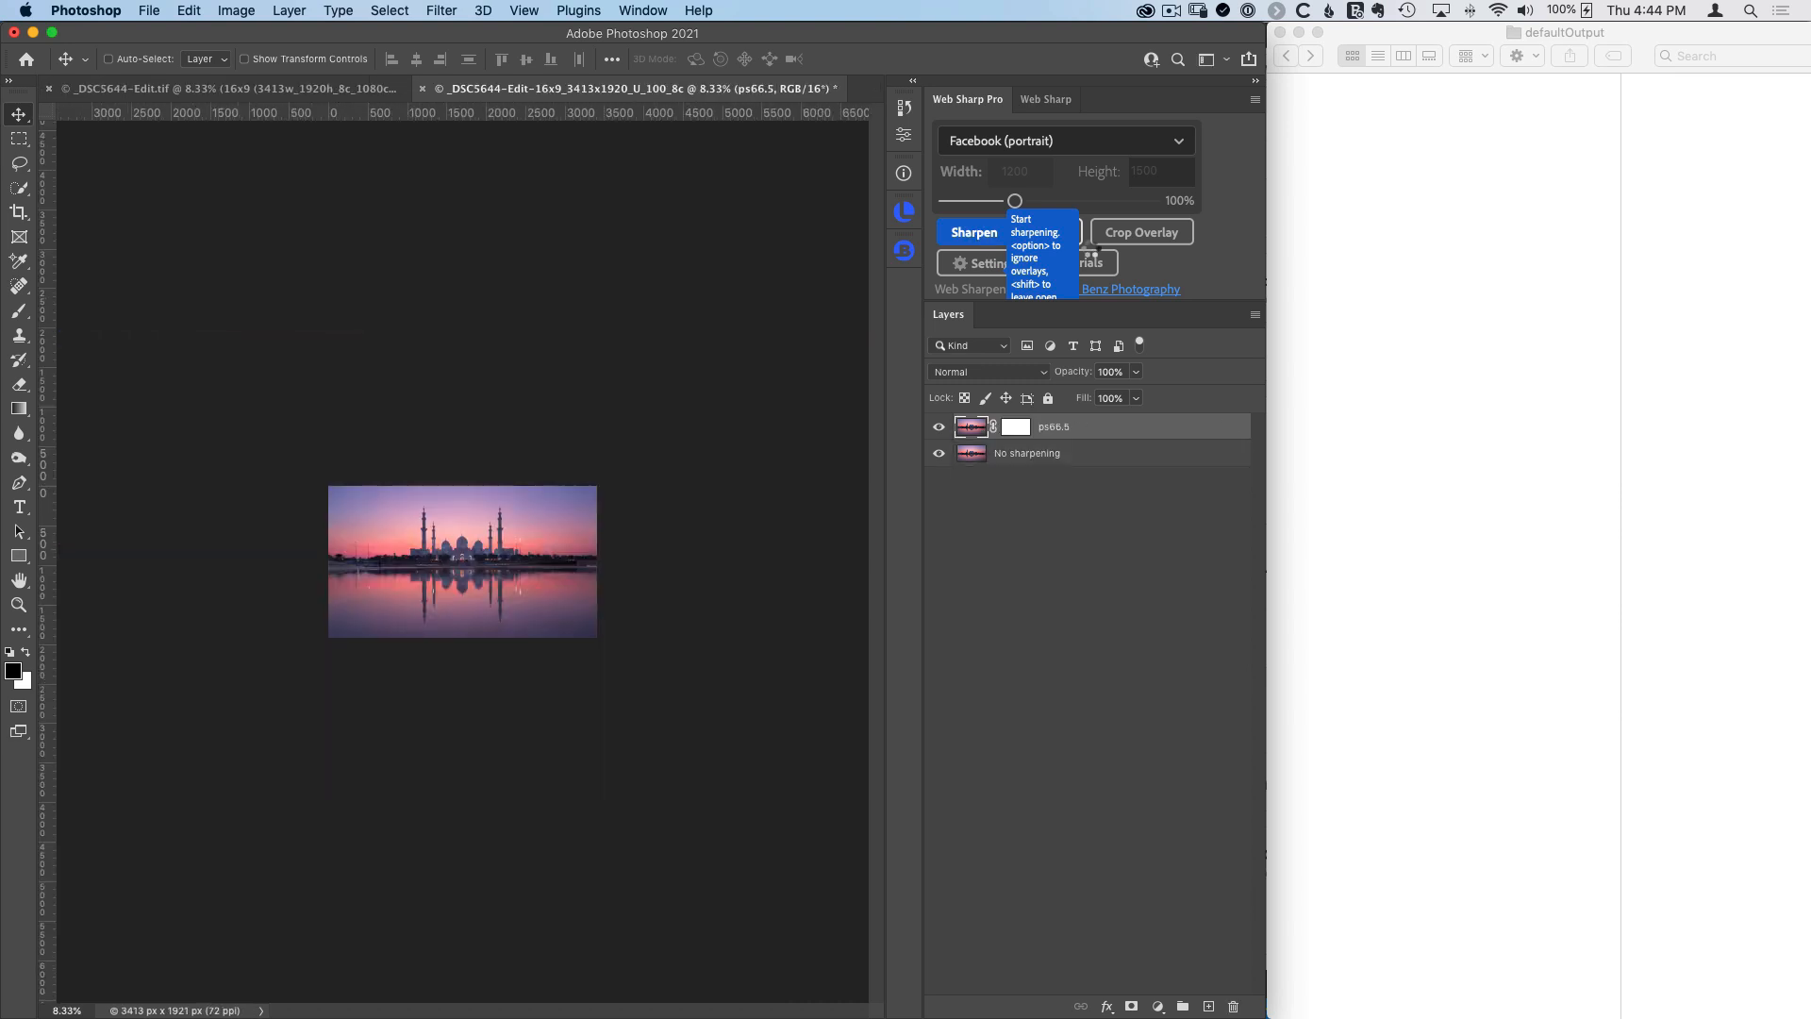
Step: Open the new 16x9 export folder in Finder and page through the column images to check the shifted crop
left_click(1453, 34)
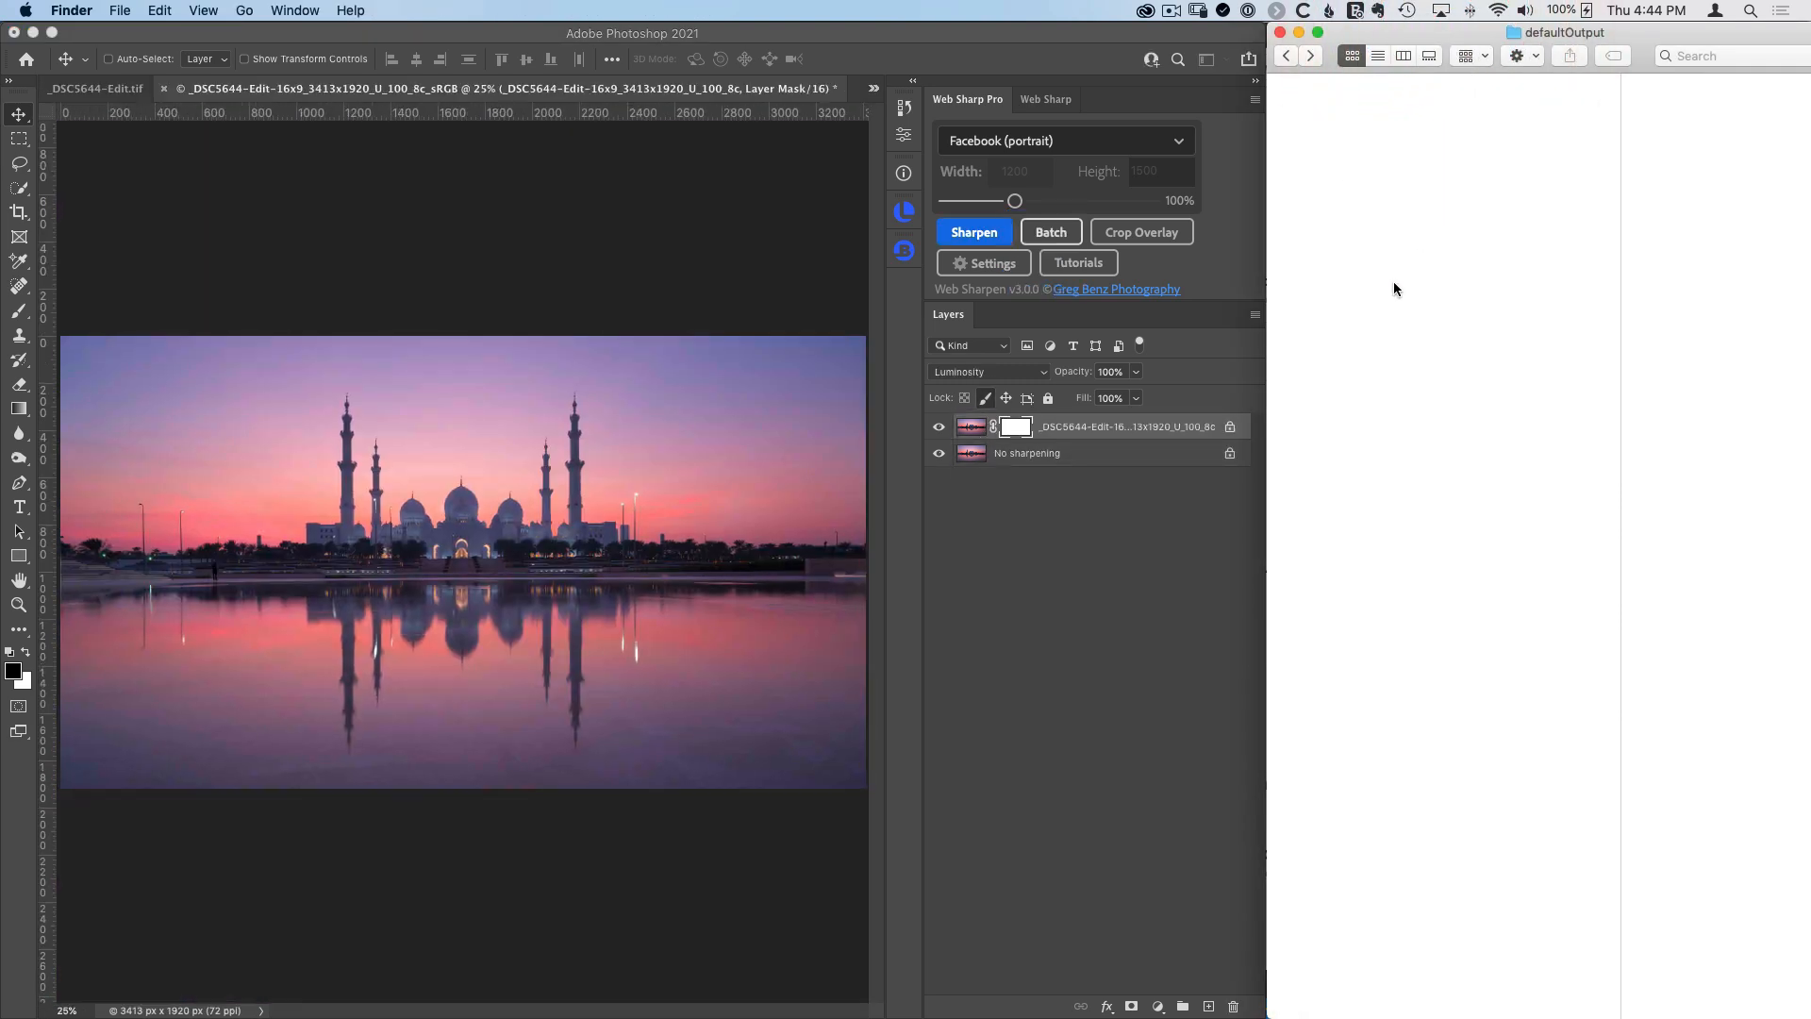
double_click(1395, 281)
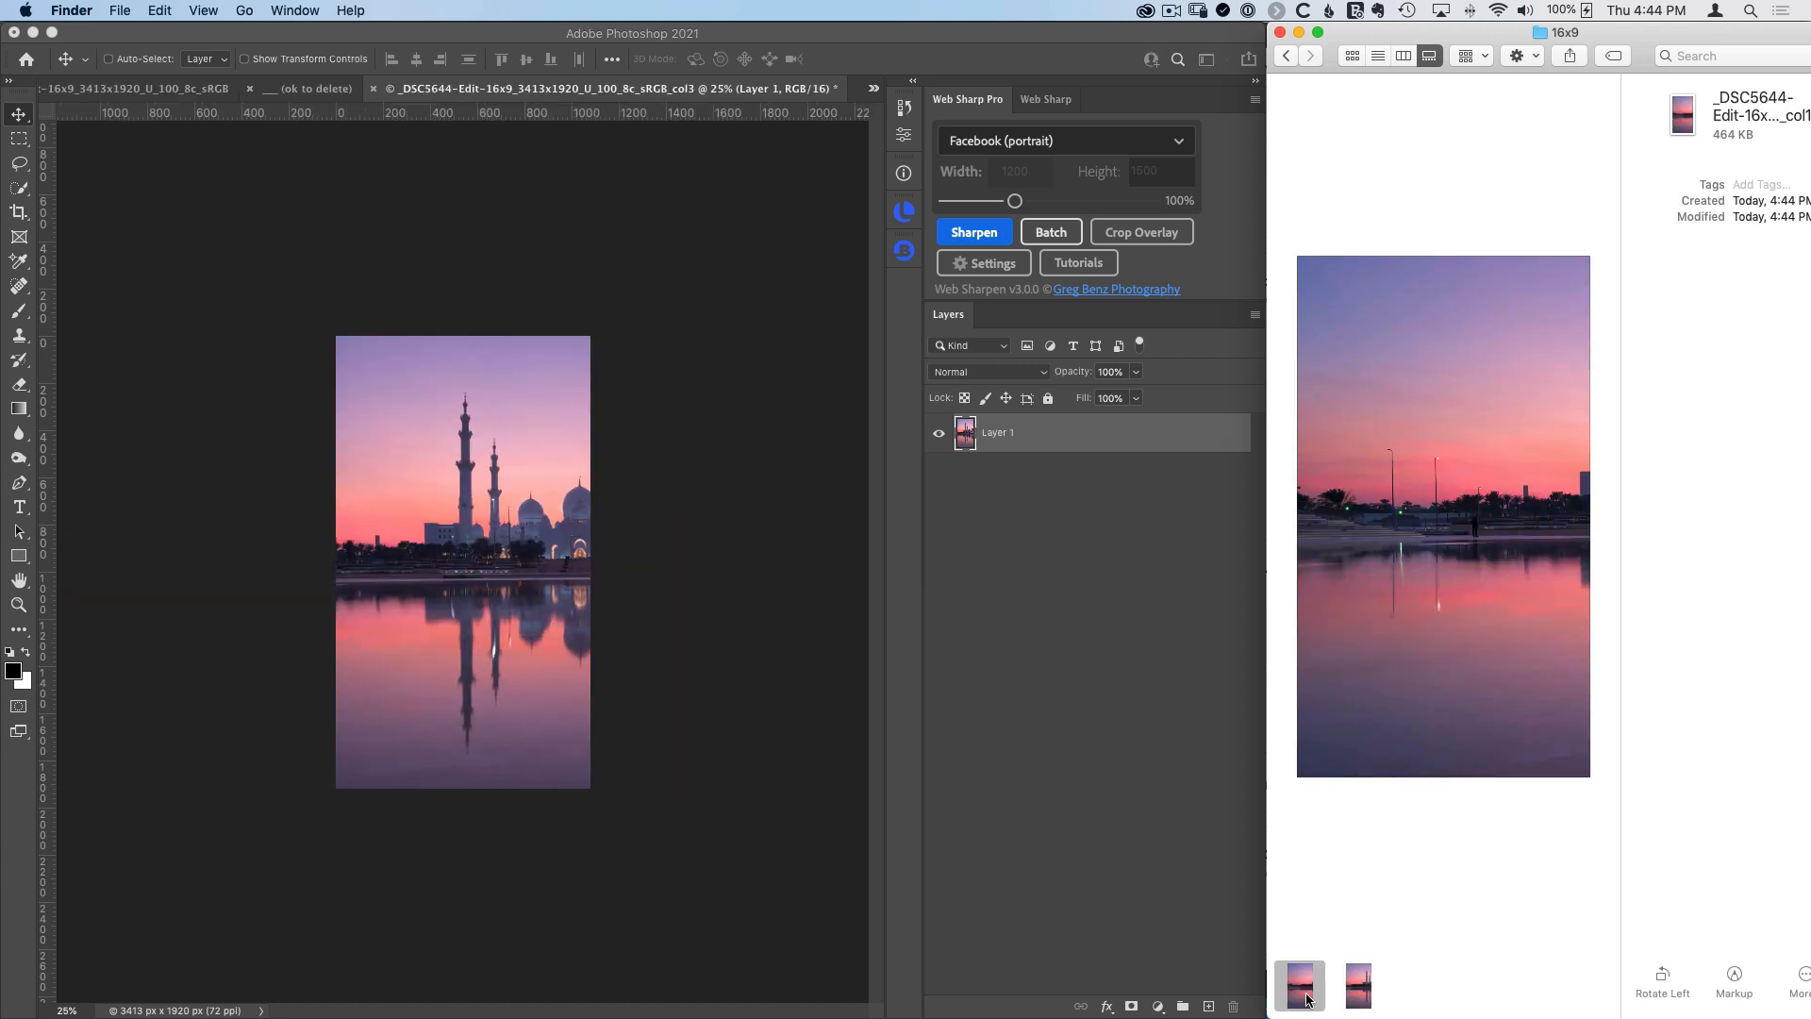
left_click(1306, 991)
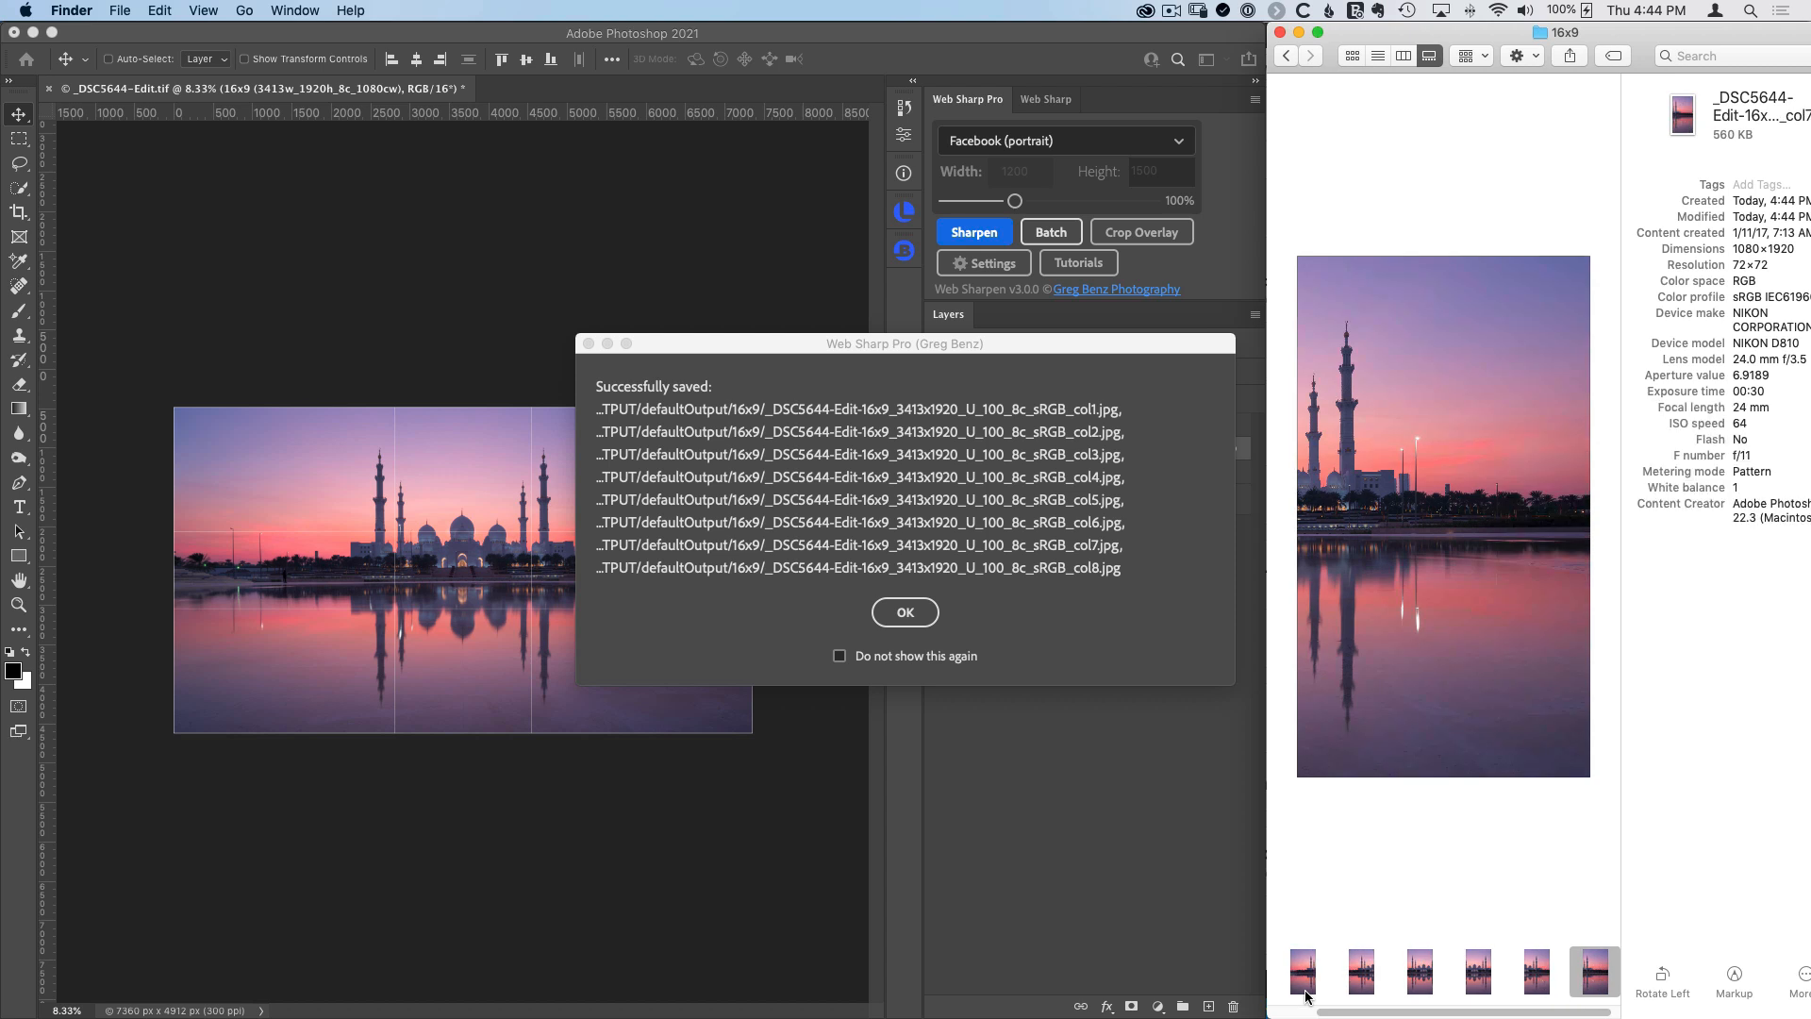
key("Left")
key("Left")
key("Left")
key("Left")
key("Left")
key("Left")
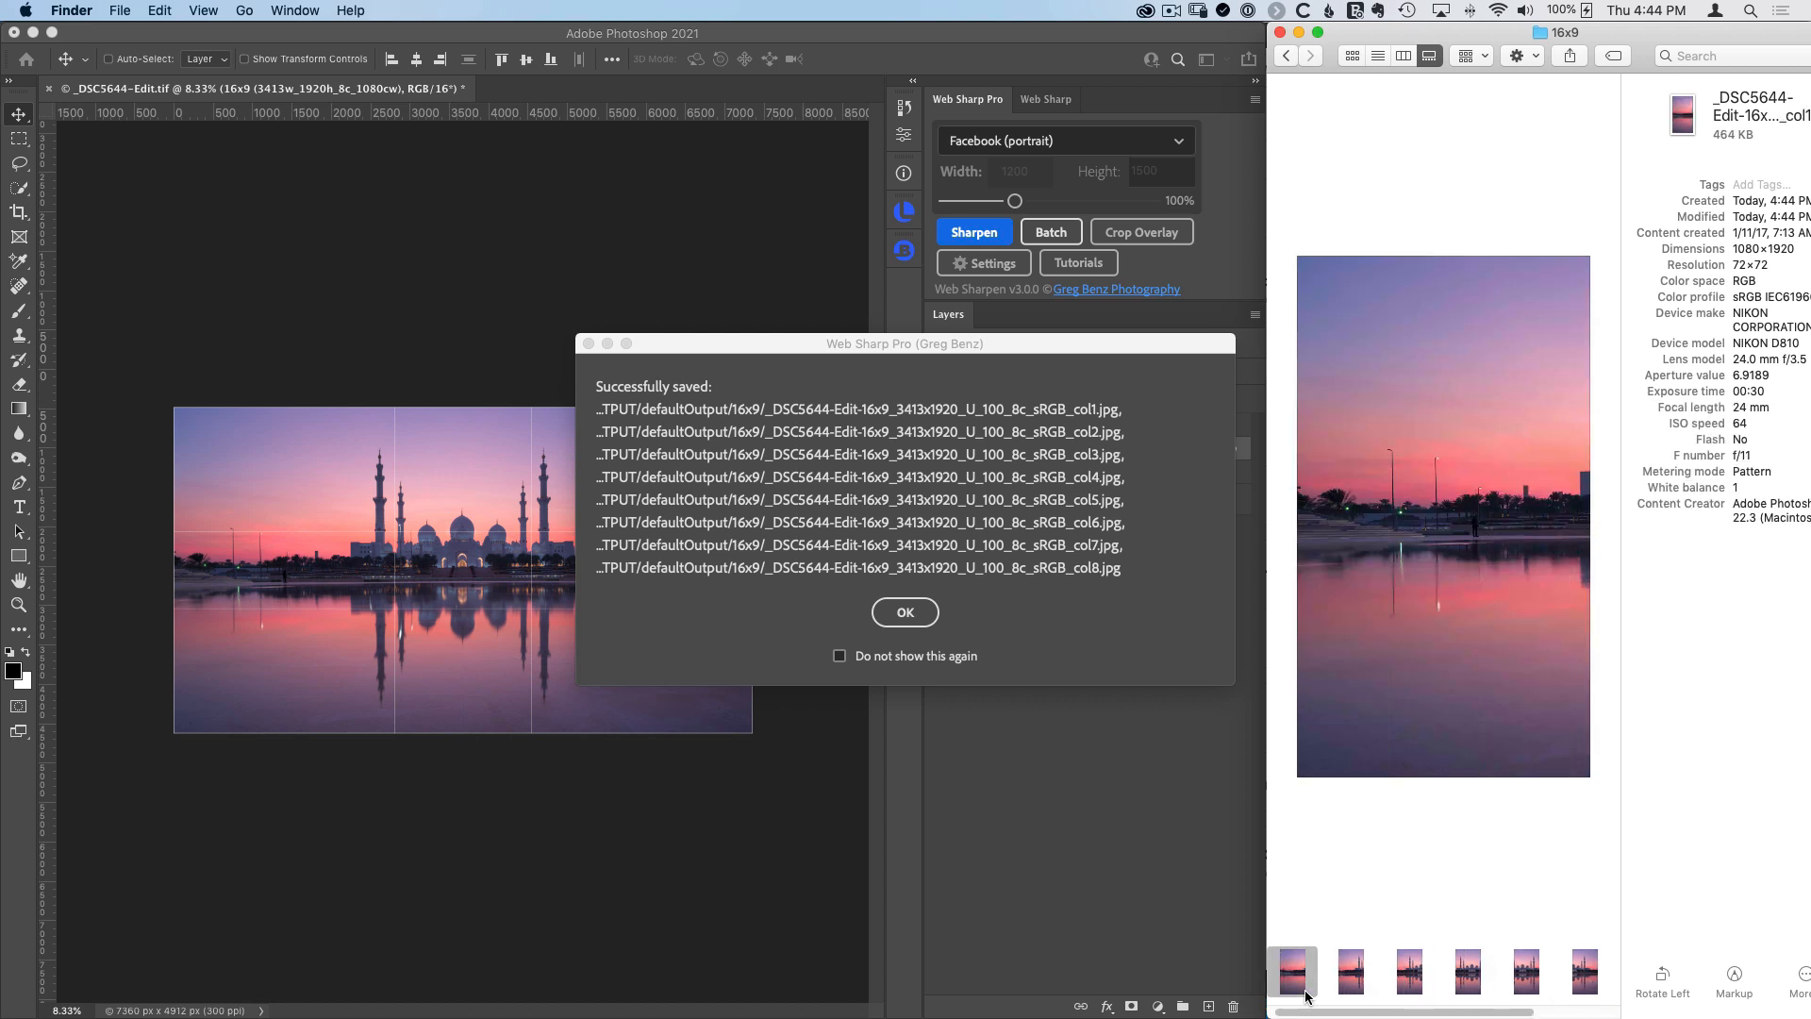
Step: Close the export message in Photoshop and hide the 16x9 overlay layer
left_click(999, 359)
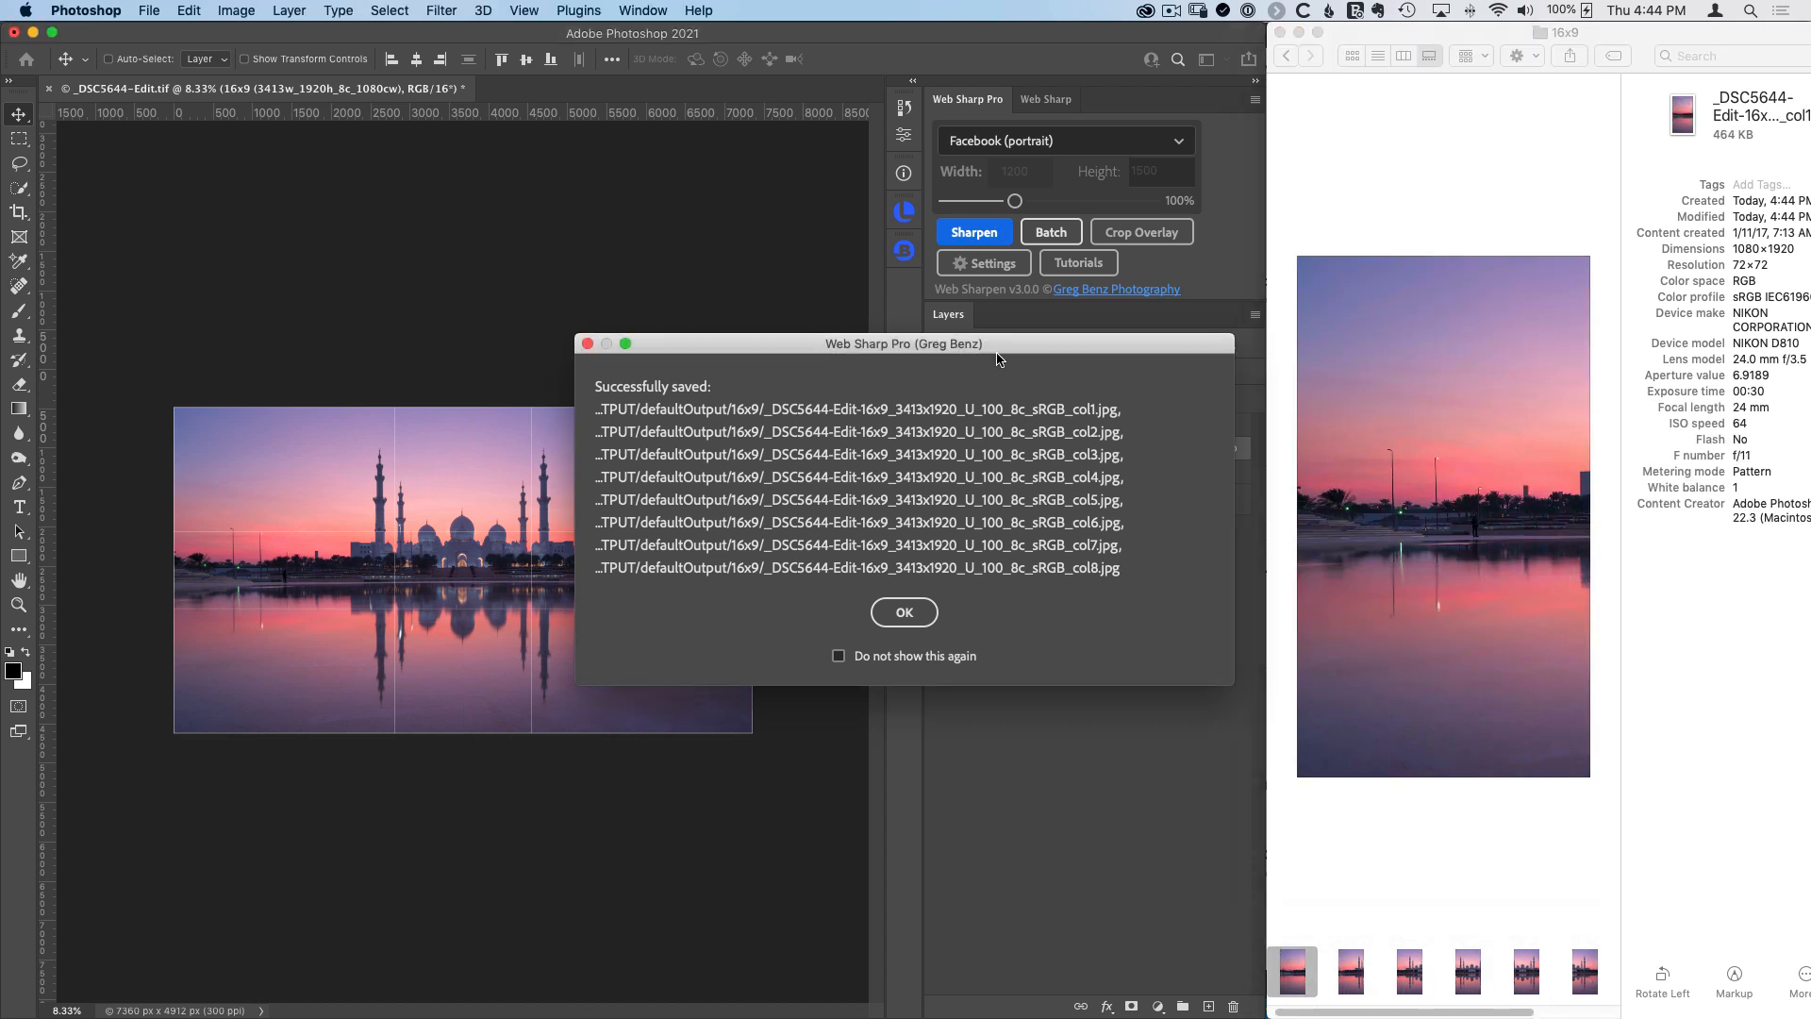
left_click(904, 612)
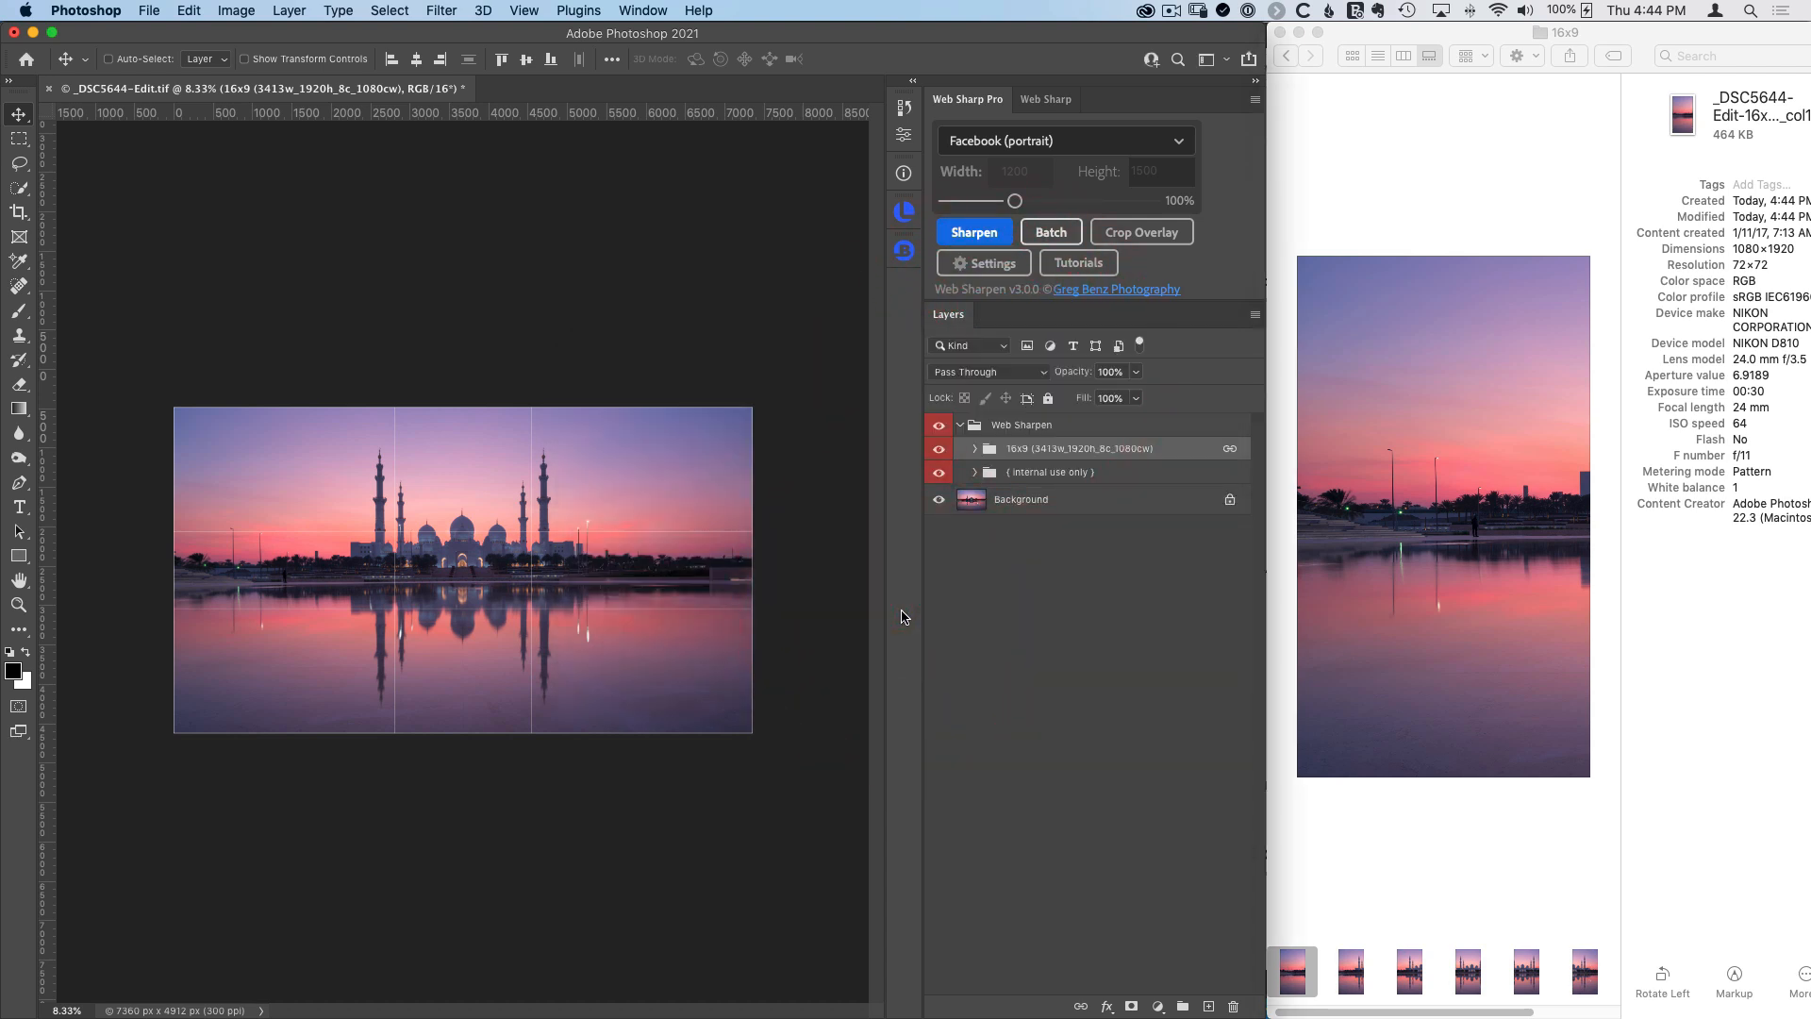
left_click(941, 456)
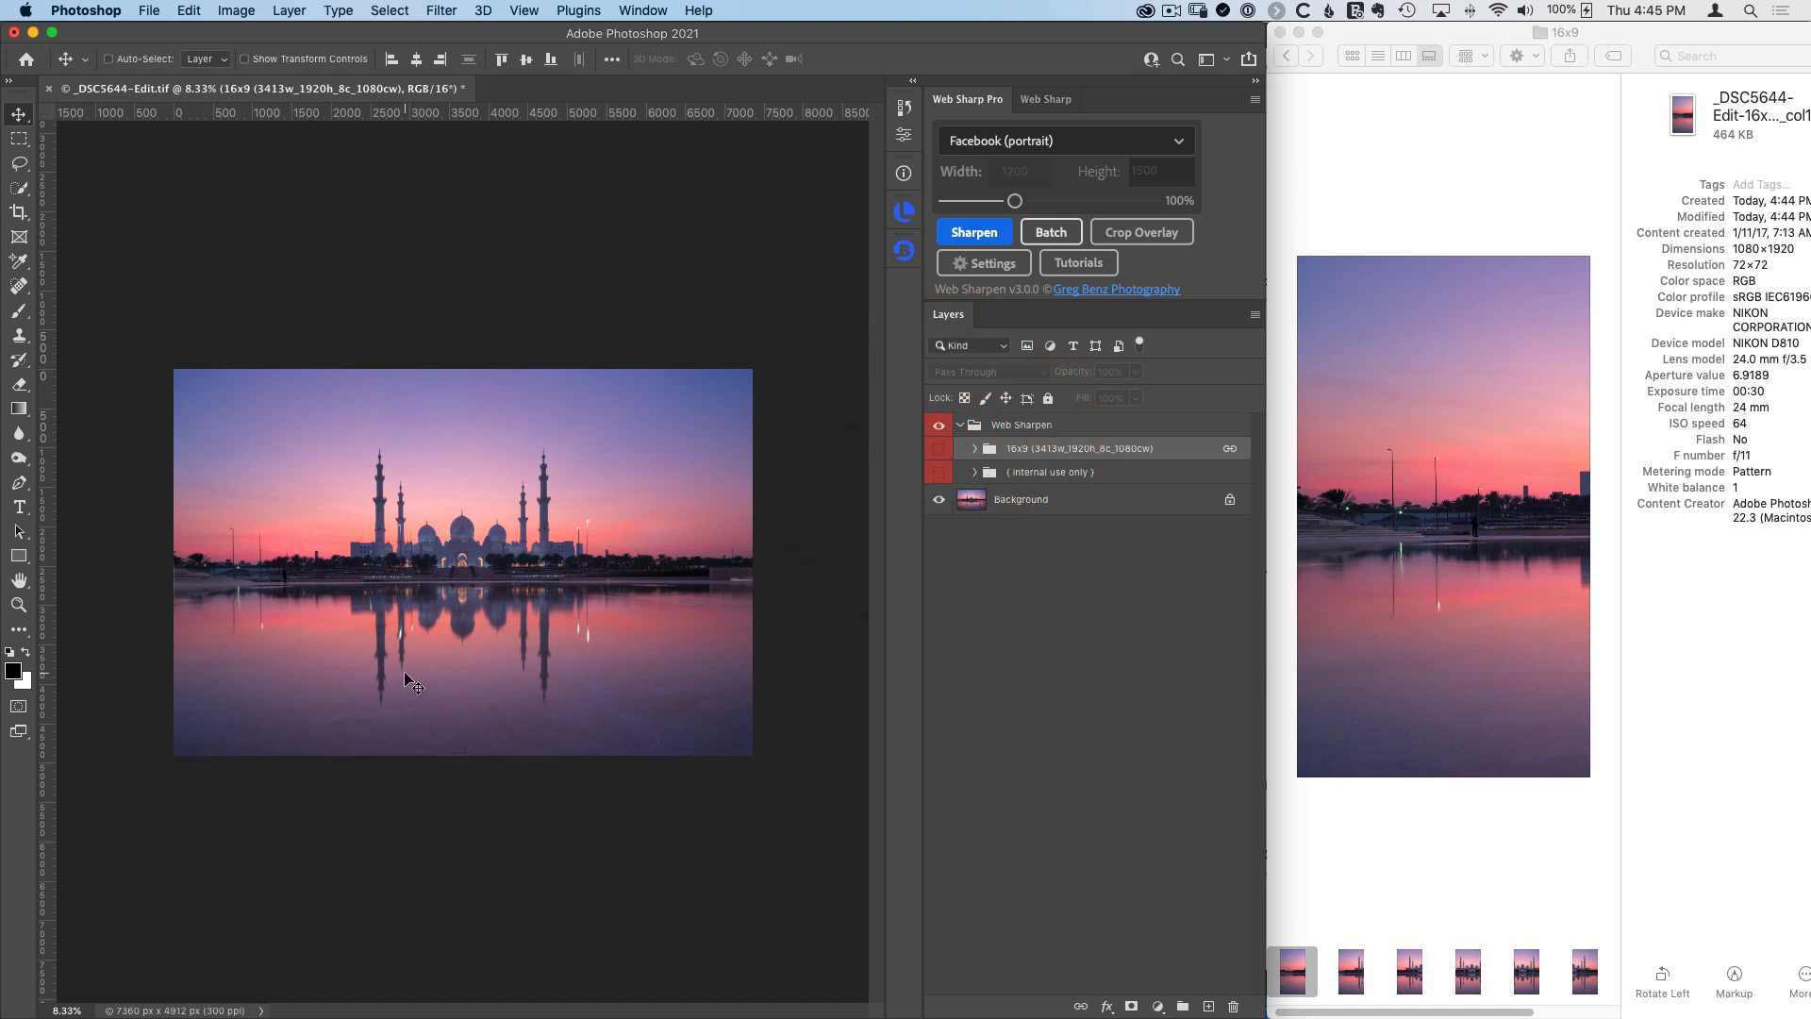
Step: Outline the photo's left half and its right half with the Rectangular Marquee, and clear the selection
key("m")
left_click_drag(174, 369, 466, 756)
left_click_drag(754, 369, 464, 764)
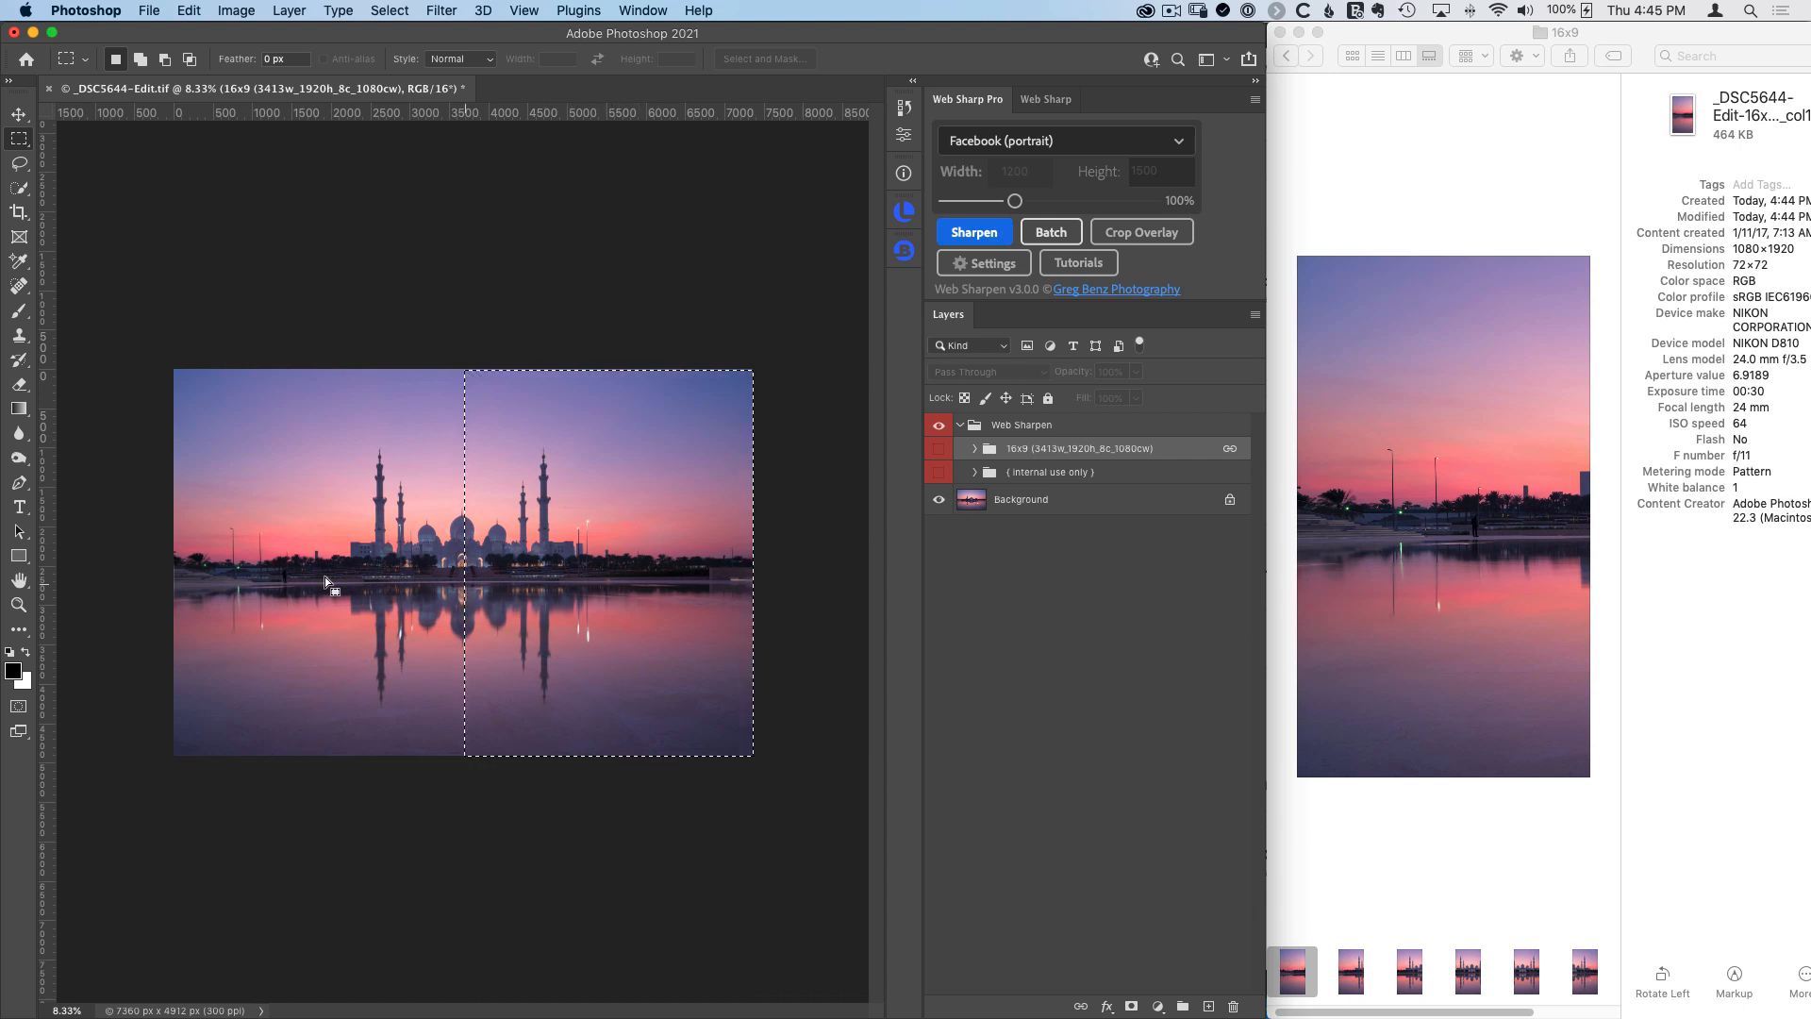
left_click(637, 625)
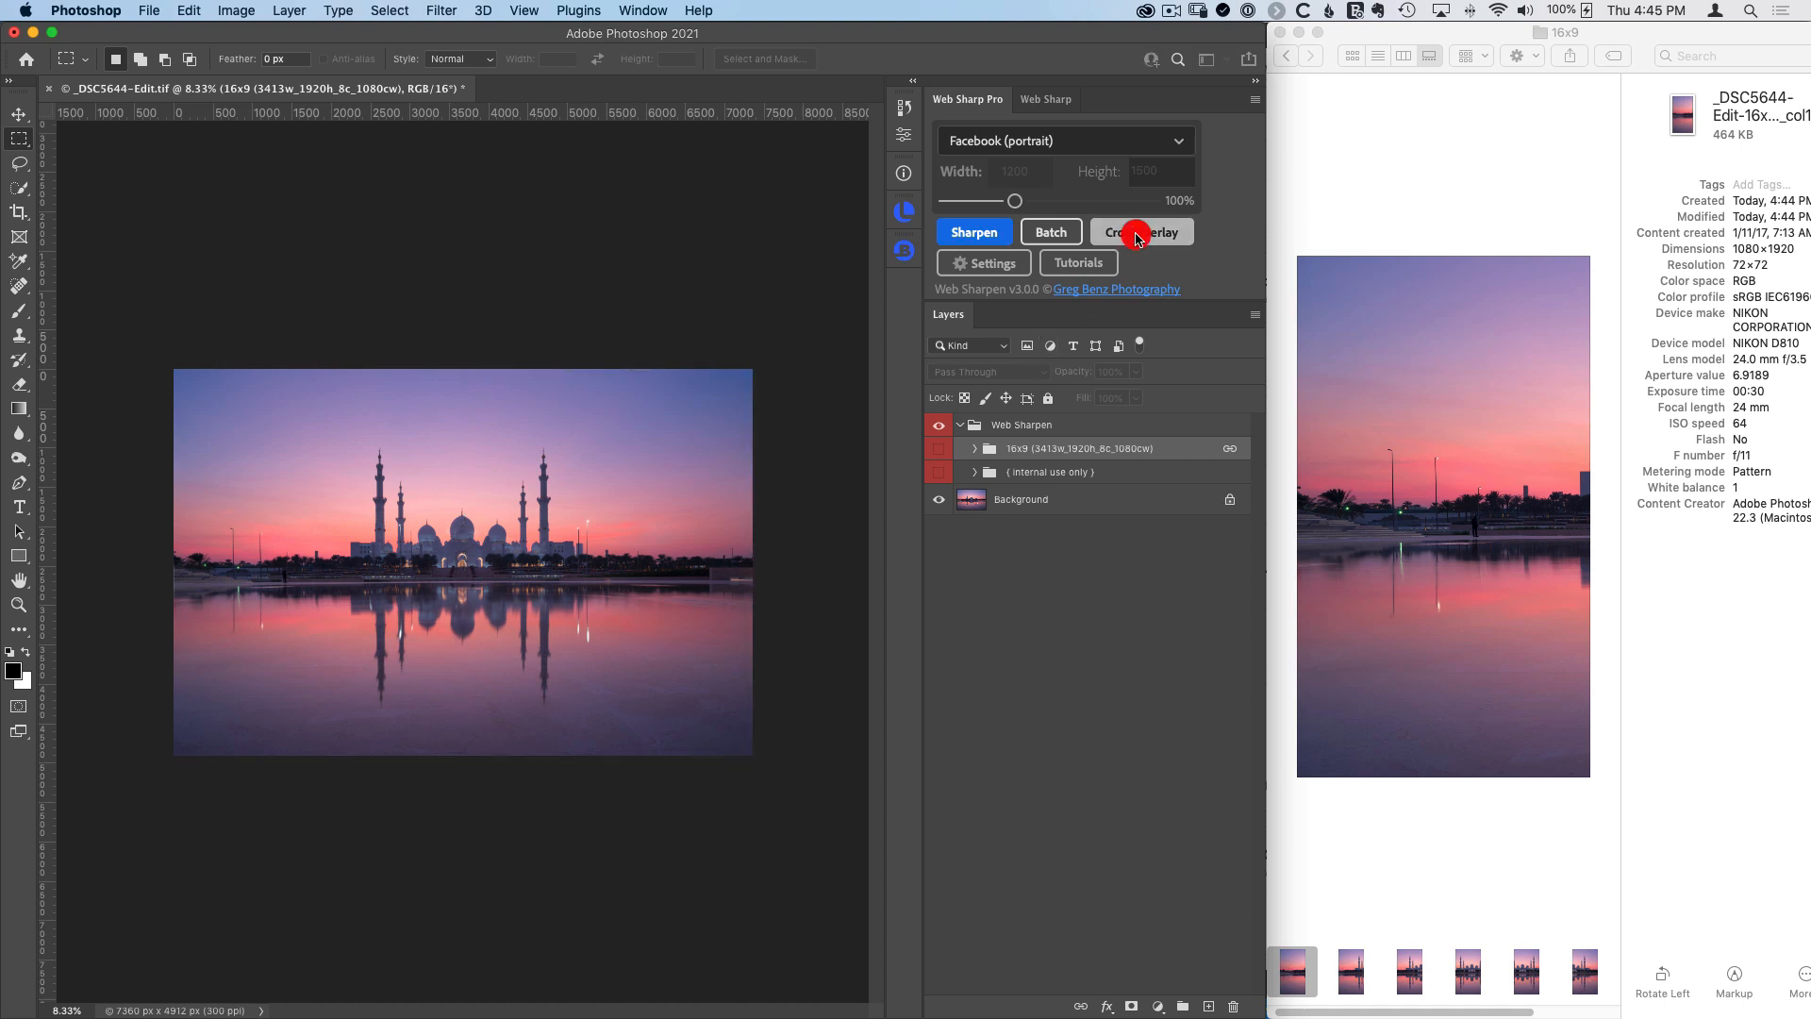
Step: Start a new crop overlay template and choose the Instagram (portrait) preset
left_click(1138, 235)
left_click_drag(998, 356, 986, 313)
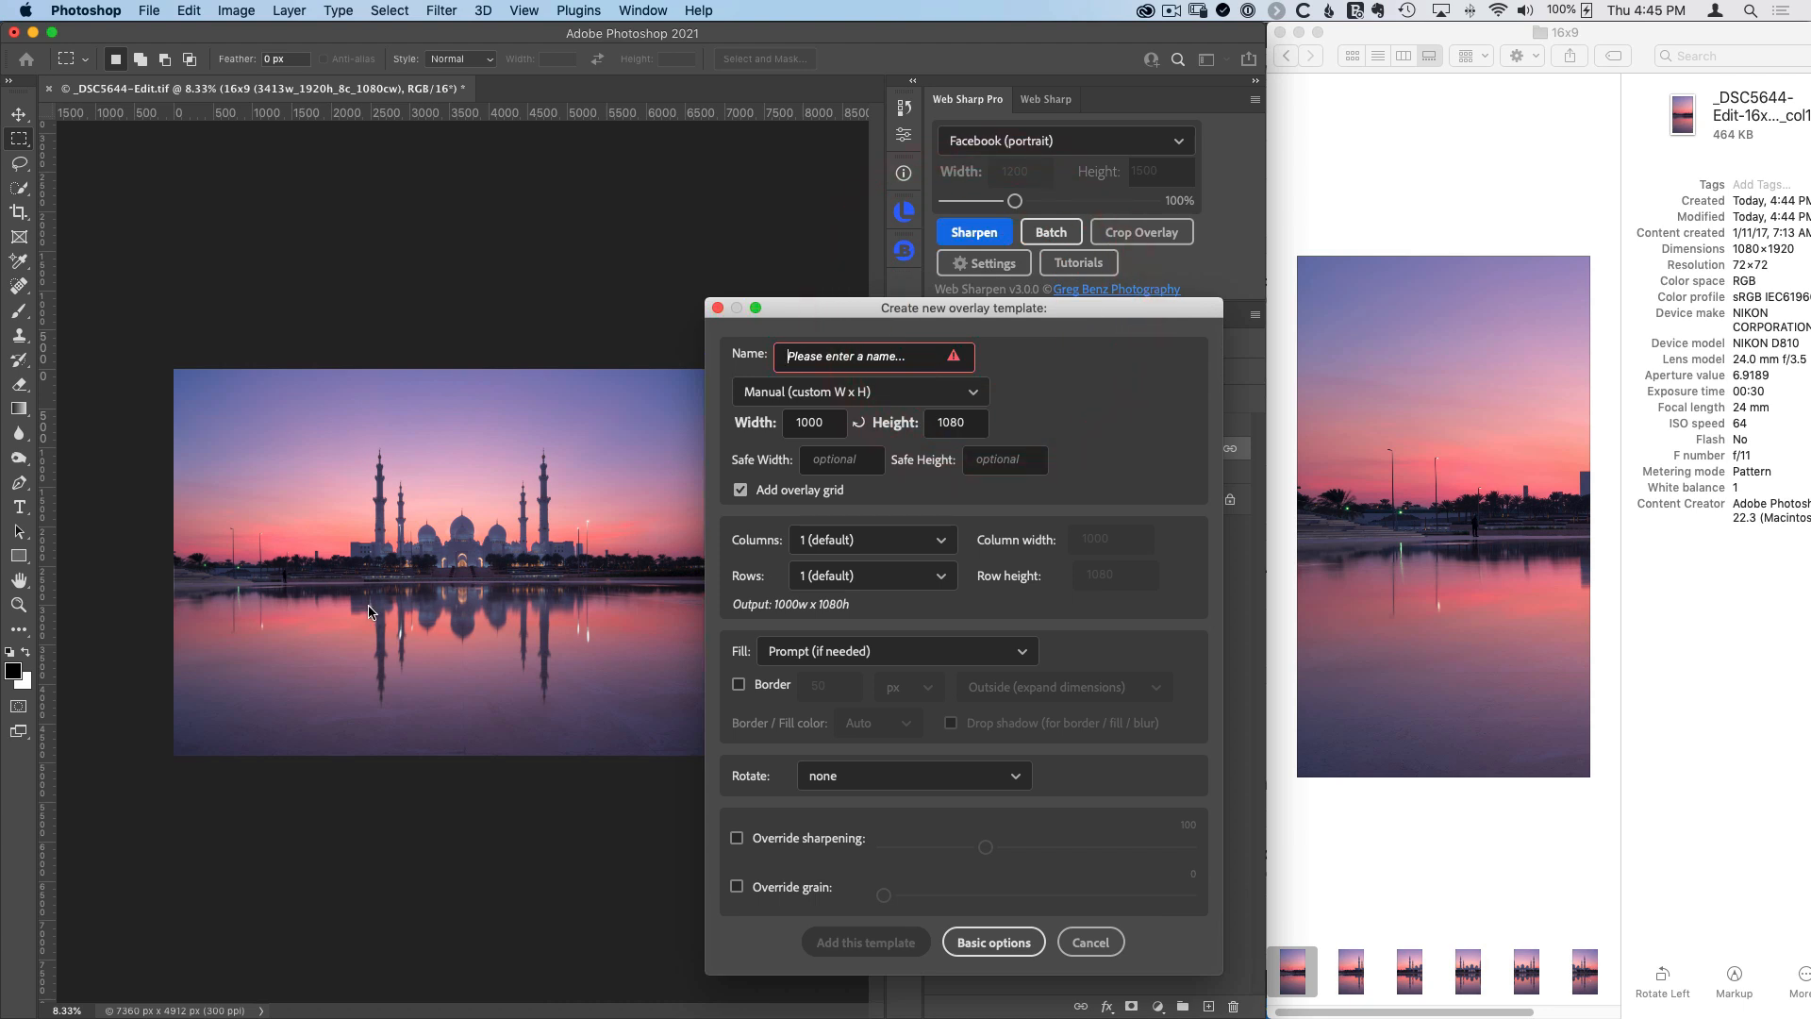
left_click(974, 394)
left_click_drag(988, 448, 984, 570)
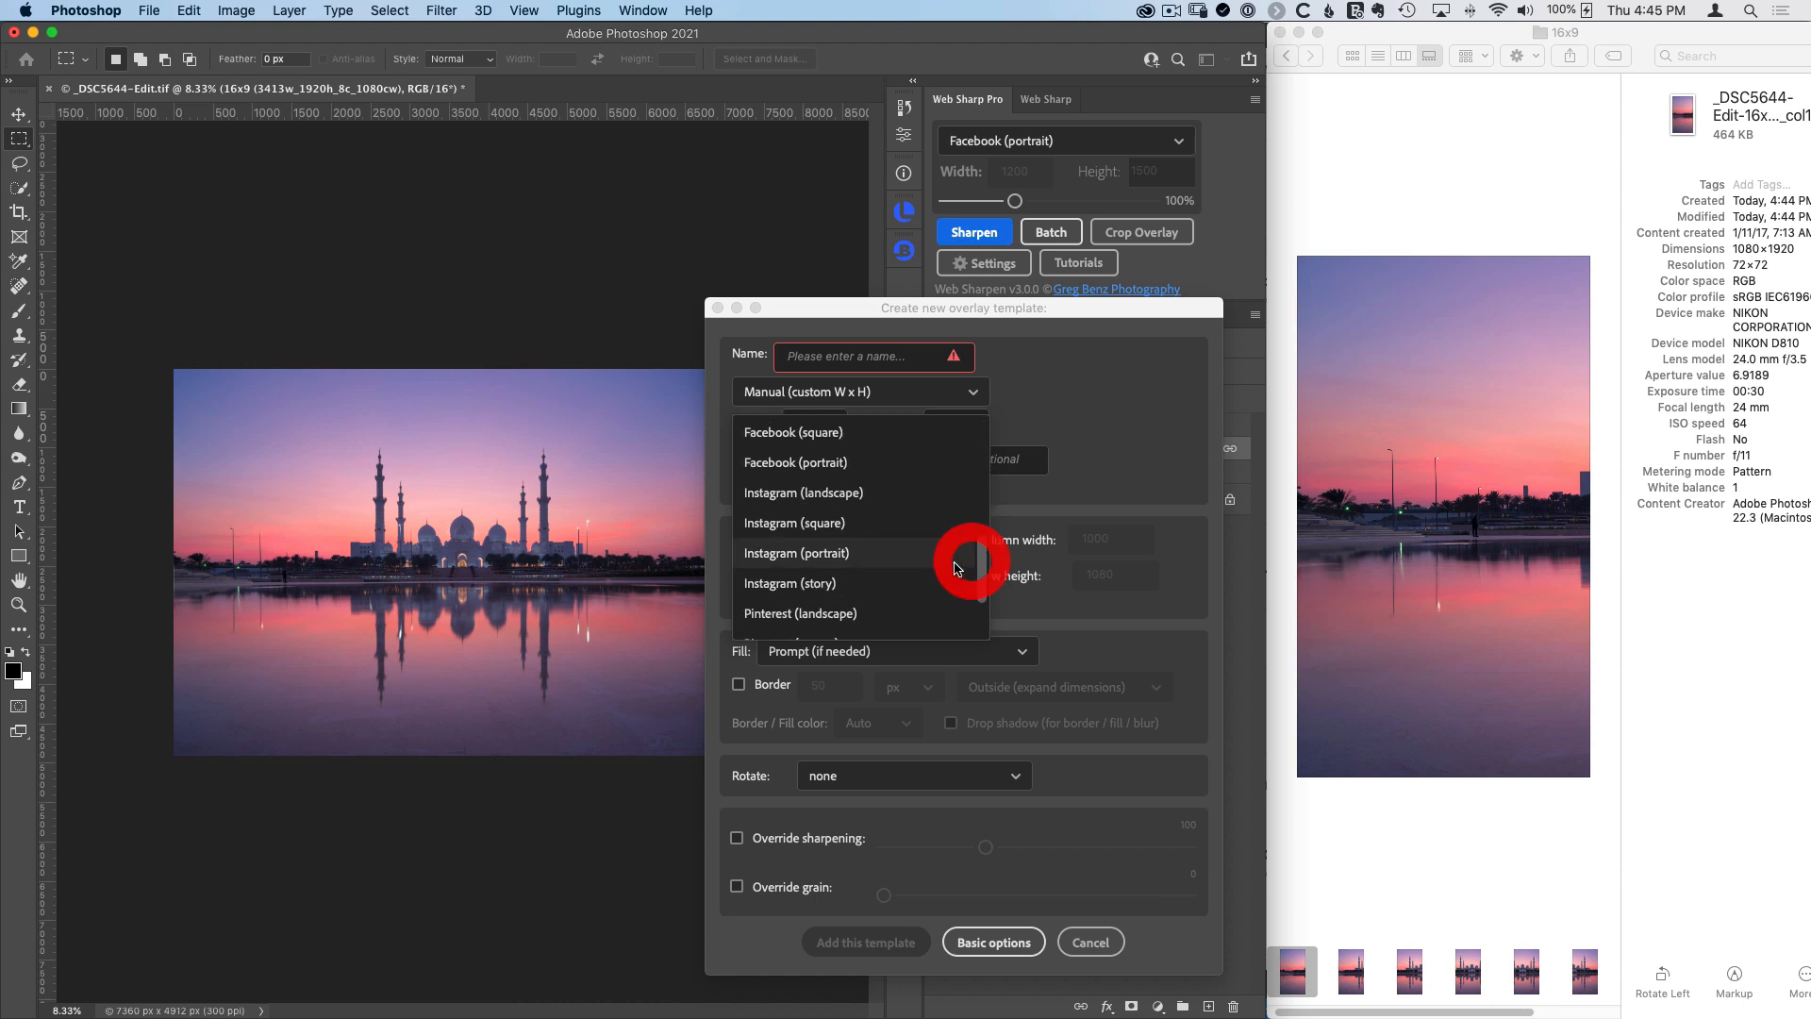
left_click(797, 554)
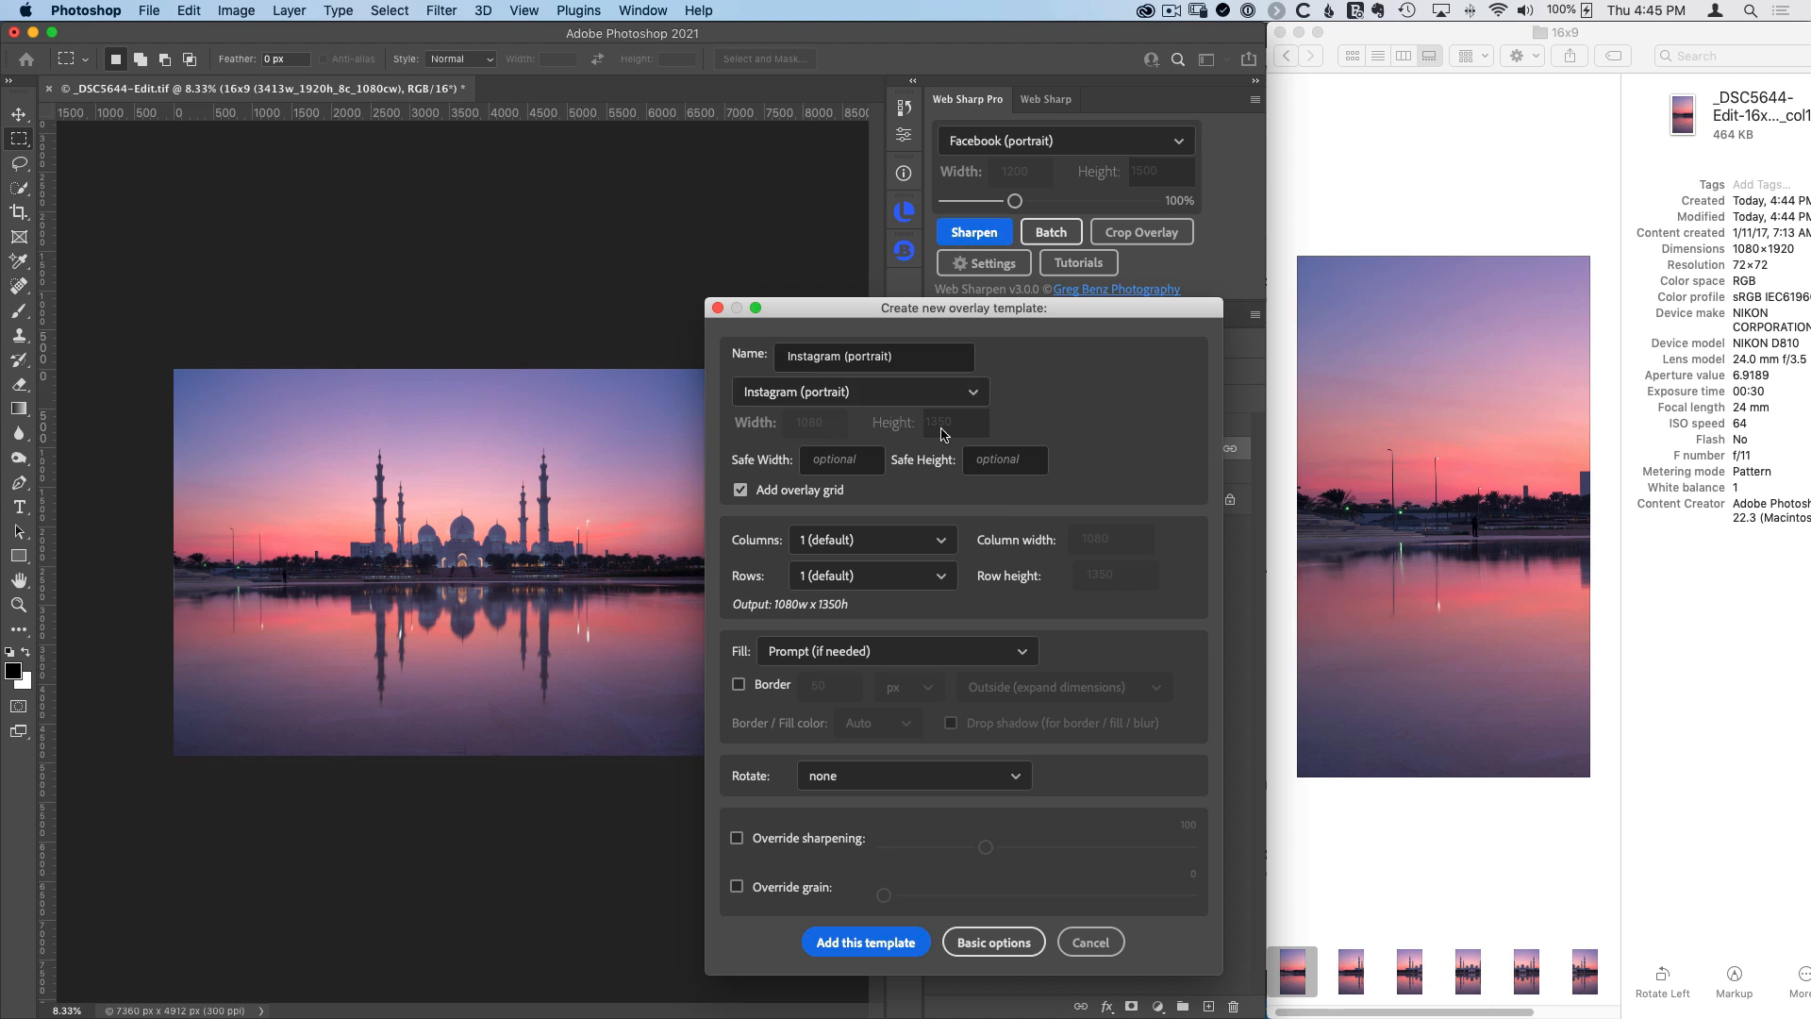
Step: Switch the template to Manual (custom W x H) with a width of 2160 and a height of 1350
left_click(973, 392)
left_click(981, 467)
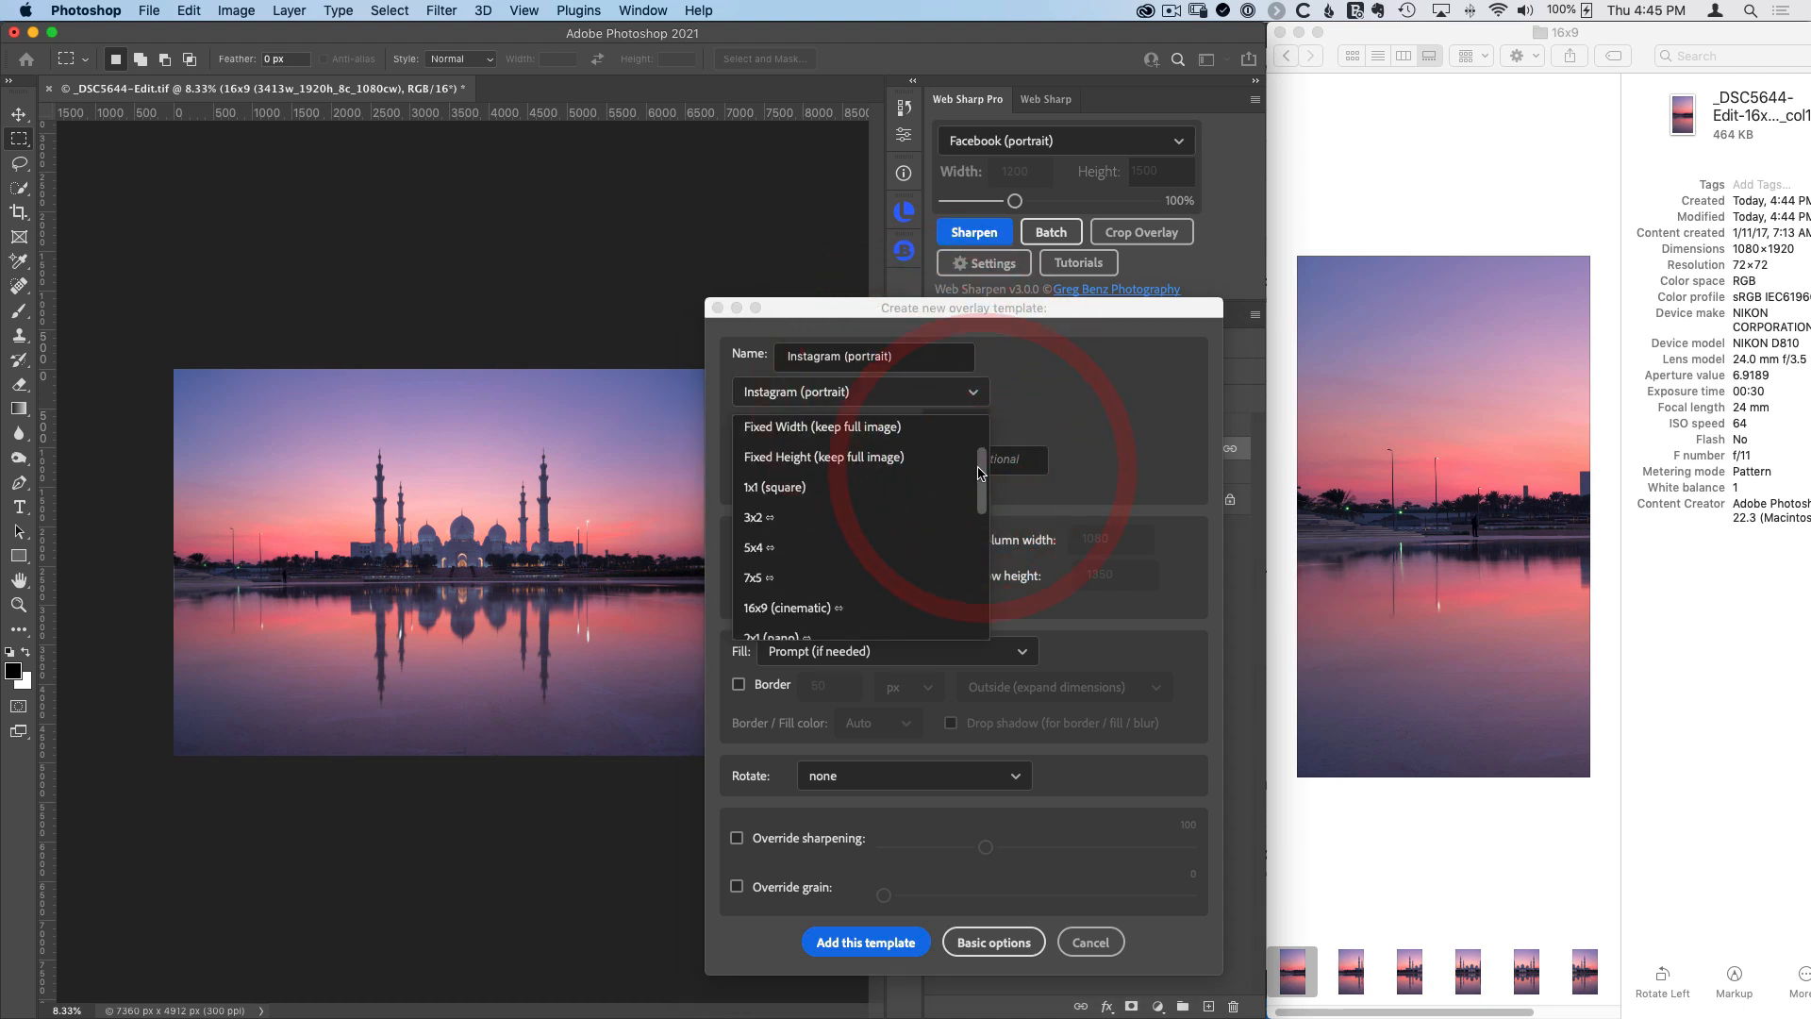
scroll(978, 472, "up", 3)
left_click(938, 483)
double_click(954, 422)
type("1350")
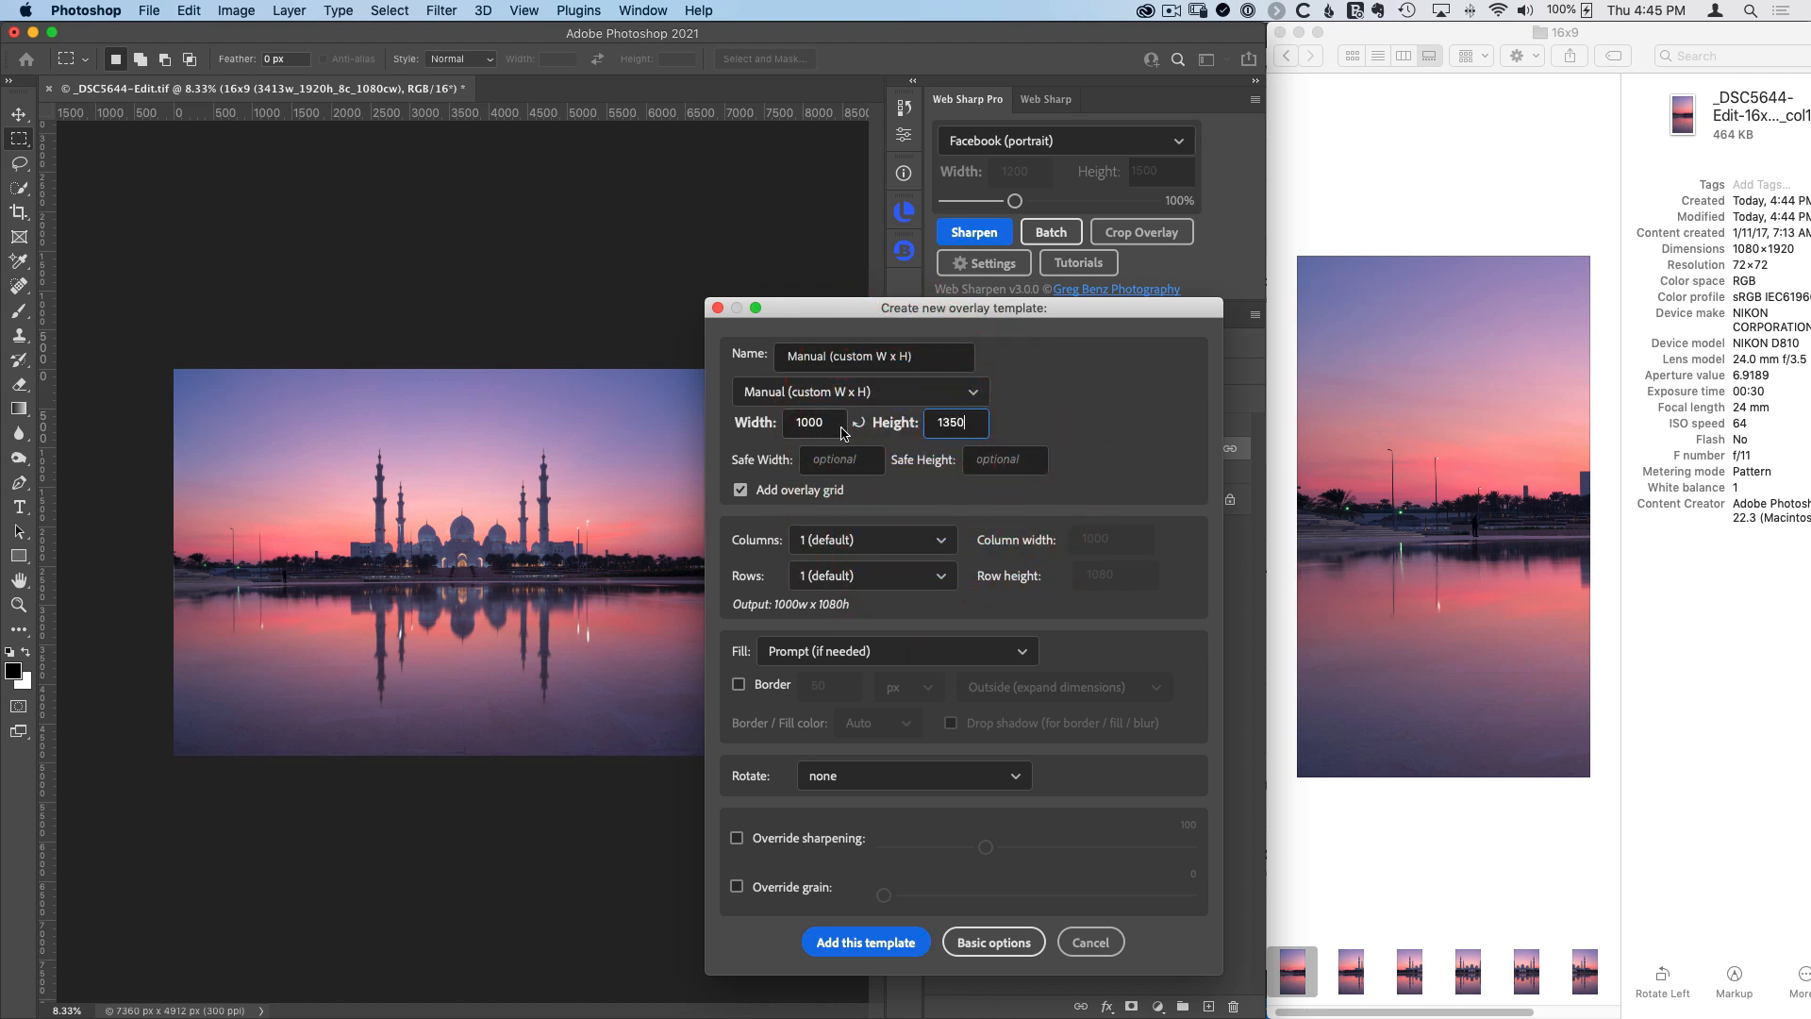
left_click_drag(837, 423, 766, 422)
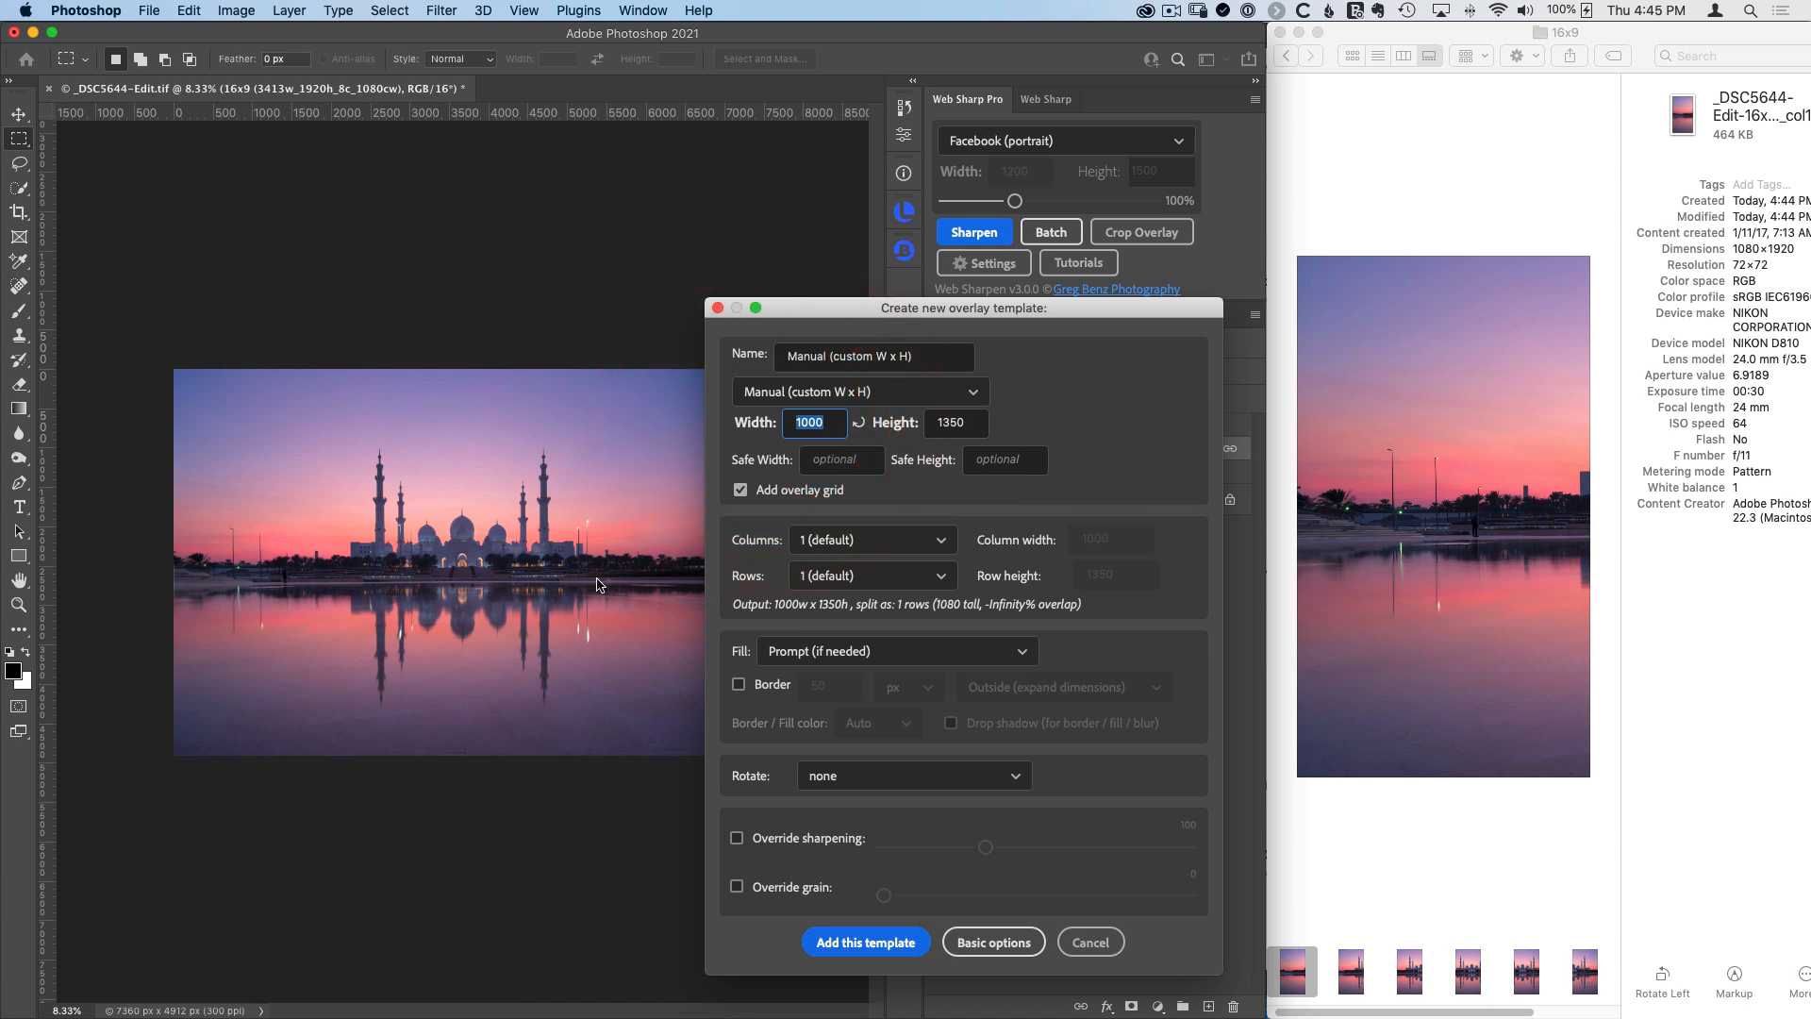
type("216")
Step: Split the manual template into 2 columns without a custom column width and add it to the photo
left_click(841, 544)
left_click(811, 643)
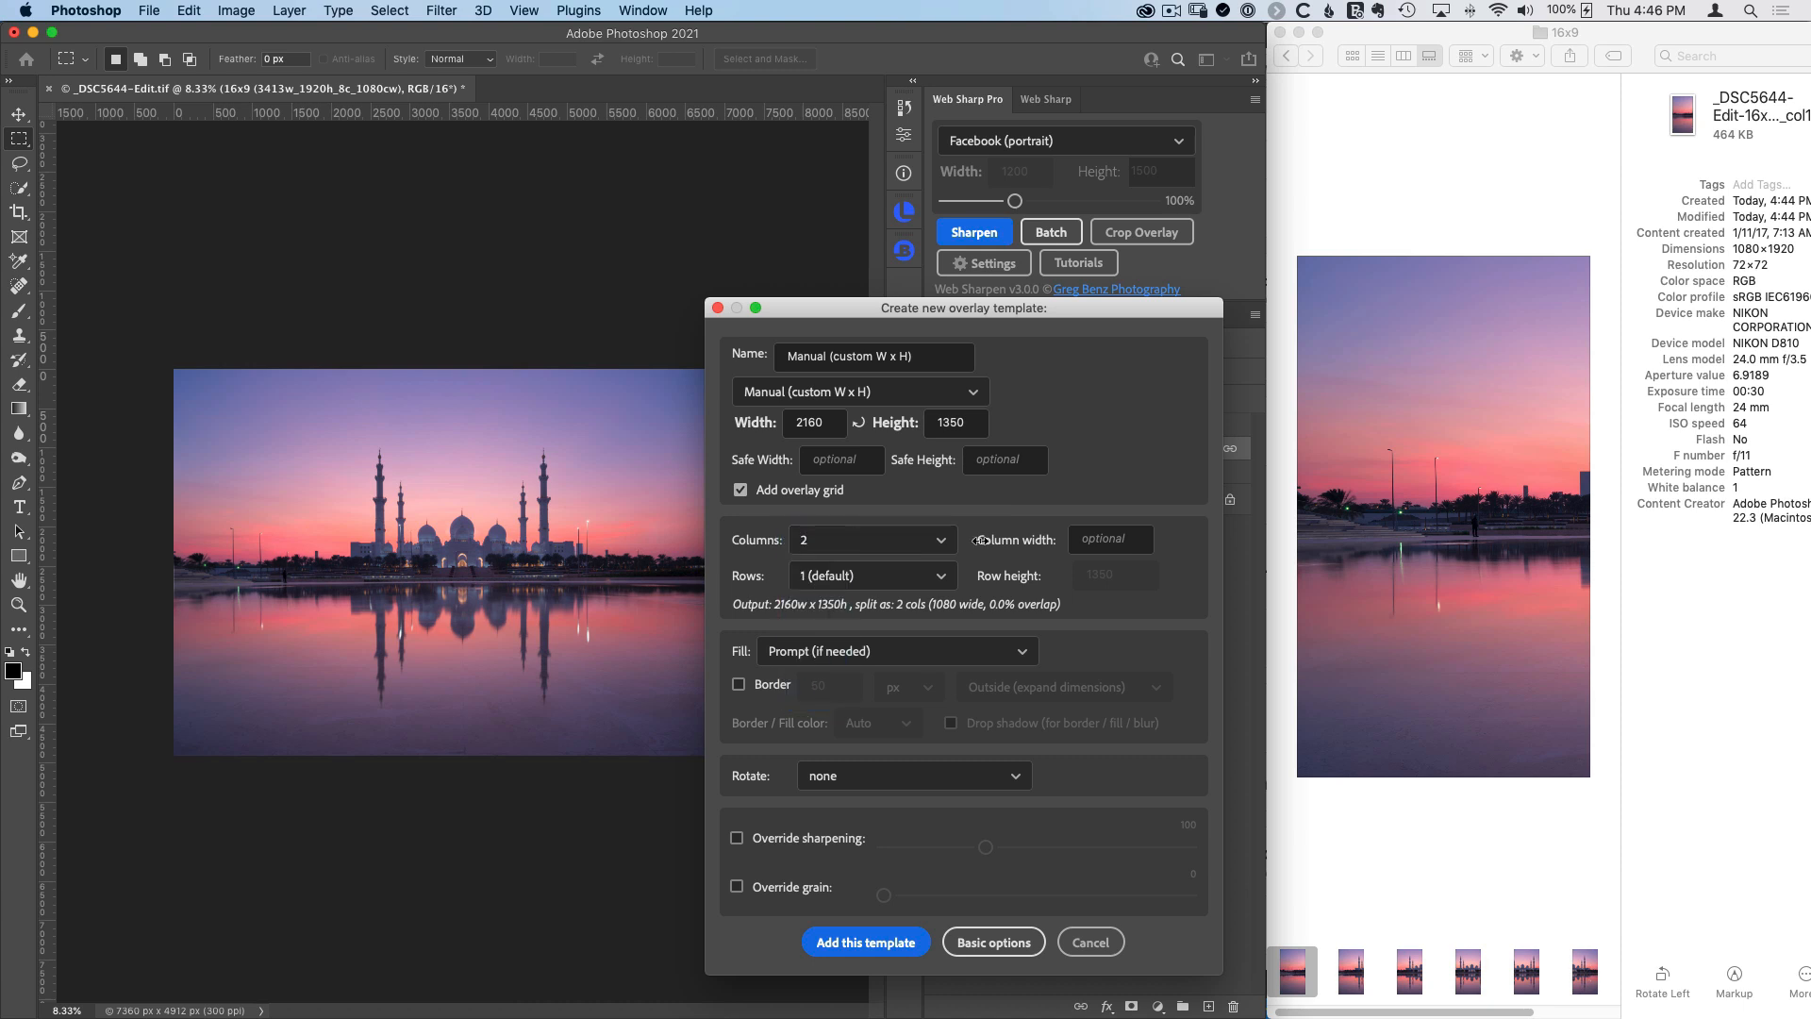
left_click(1106, 547)
left_click(866, 942)
Step: Return Finder to the defaultOutput folder and export the two-column manual template from Photoshop with Sharpen
left_click(1424, 175)
left_click(1285, 56)
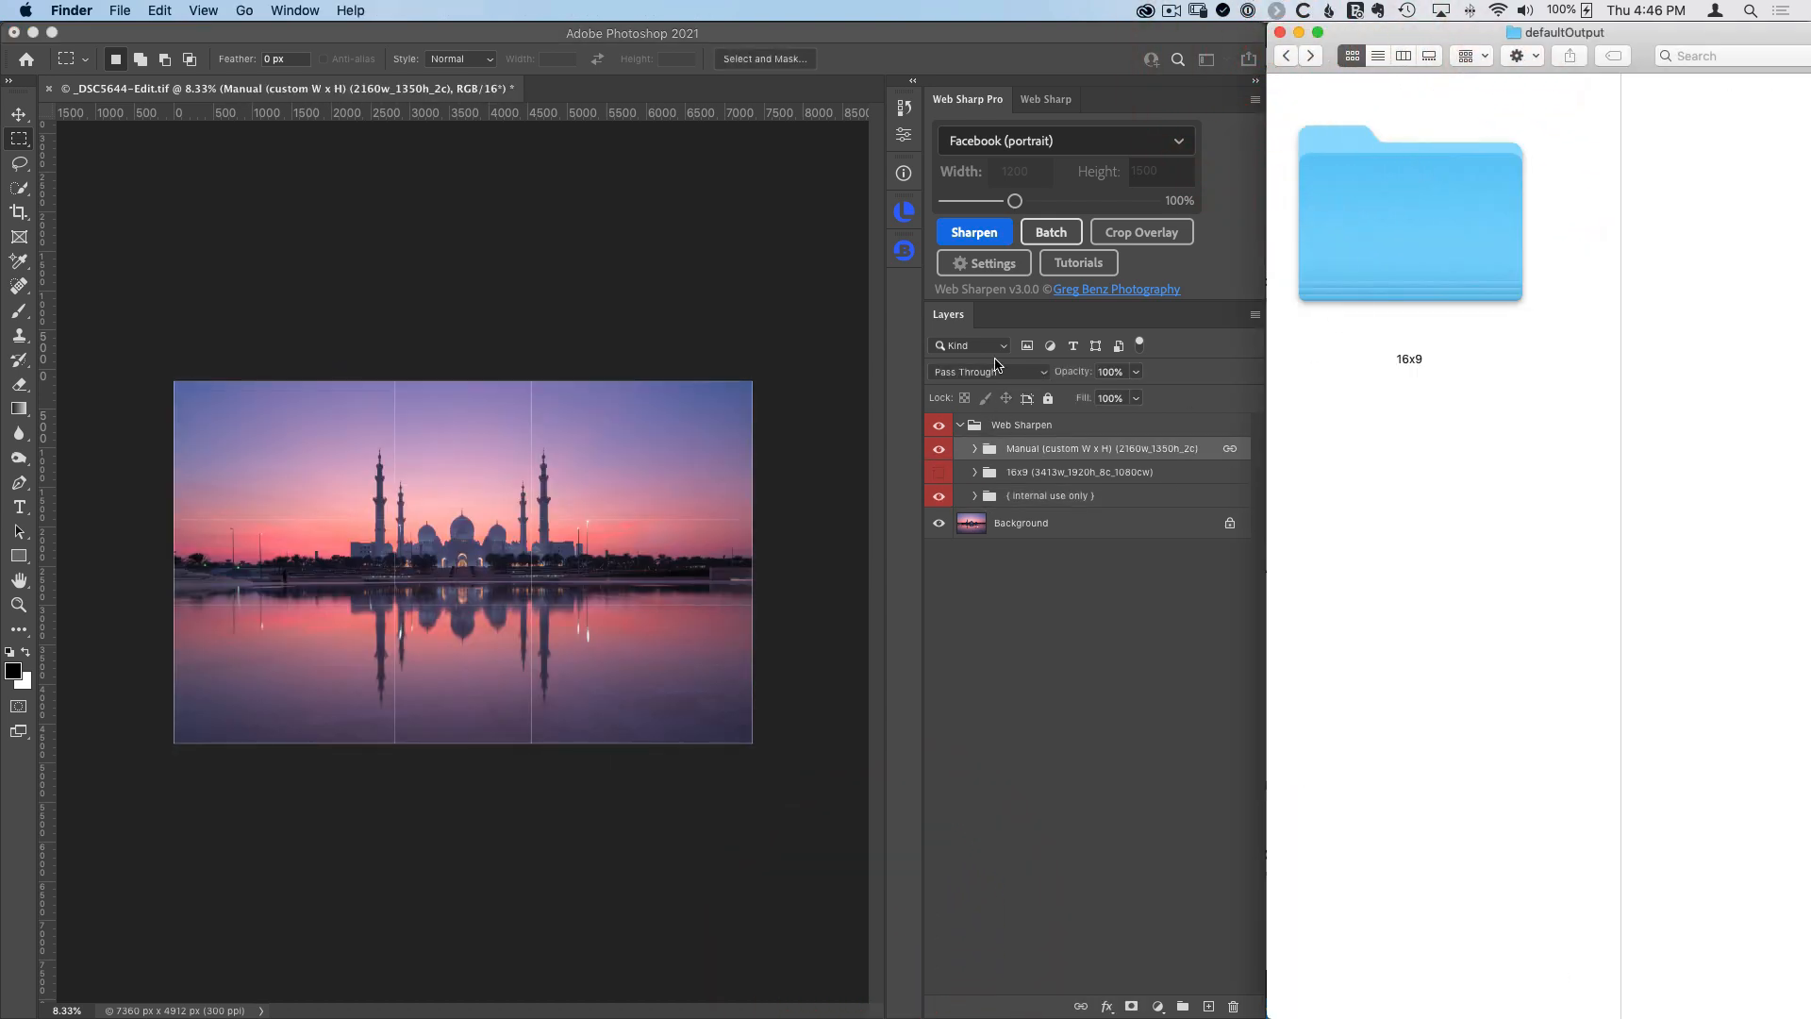
left_click(976, 233)
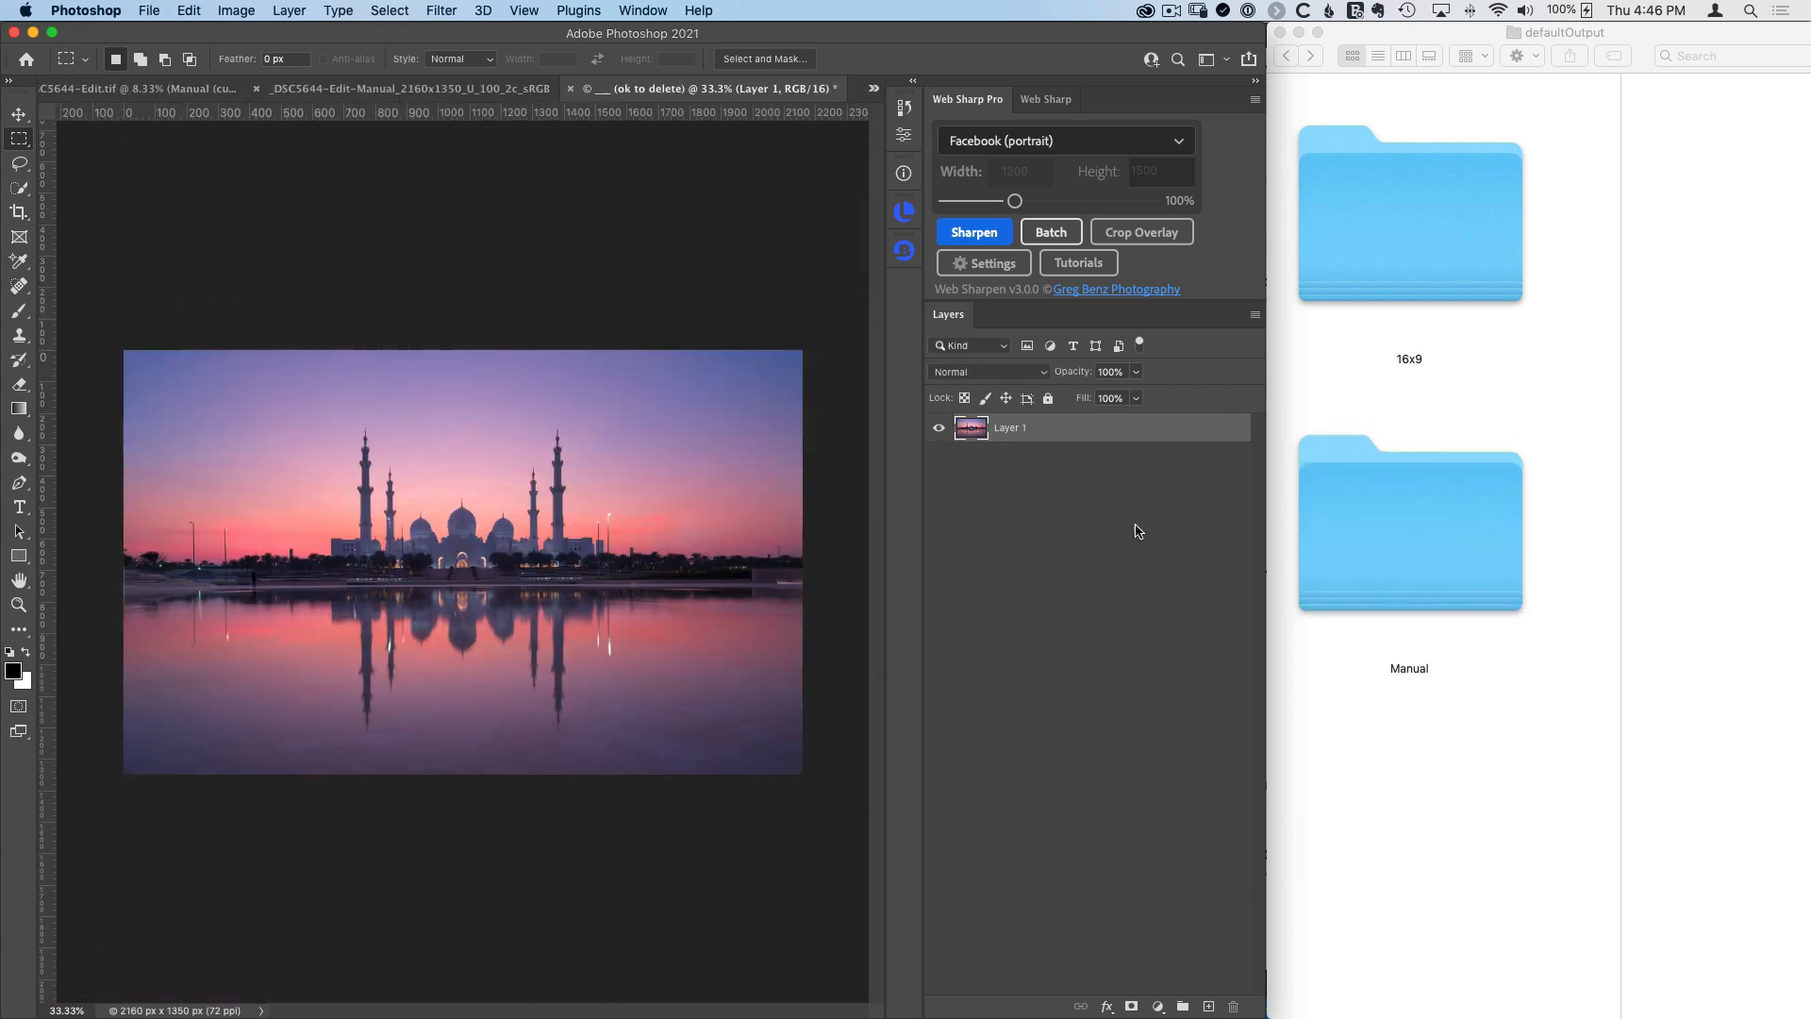
Step: Toggle the visibility of the Manual (custom W x H) overlay group to compare its crop with the full photo, leaving it hidden
left_click(934, 552)
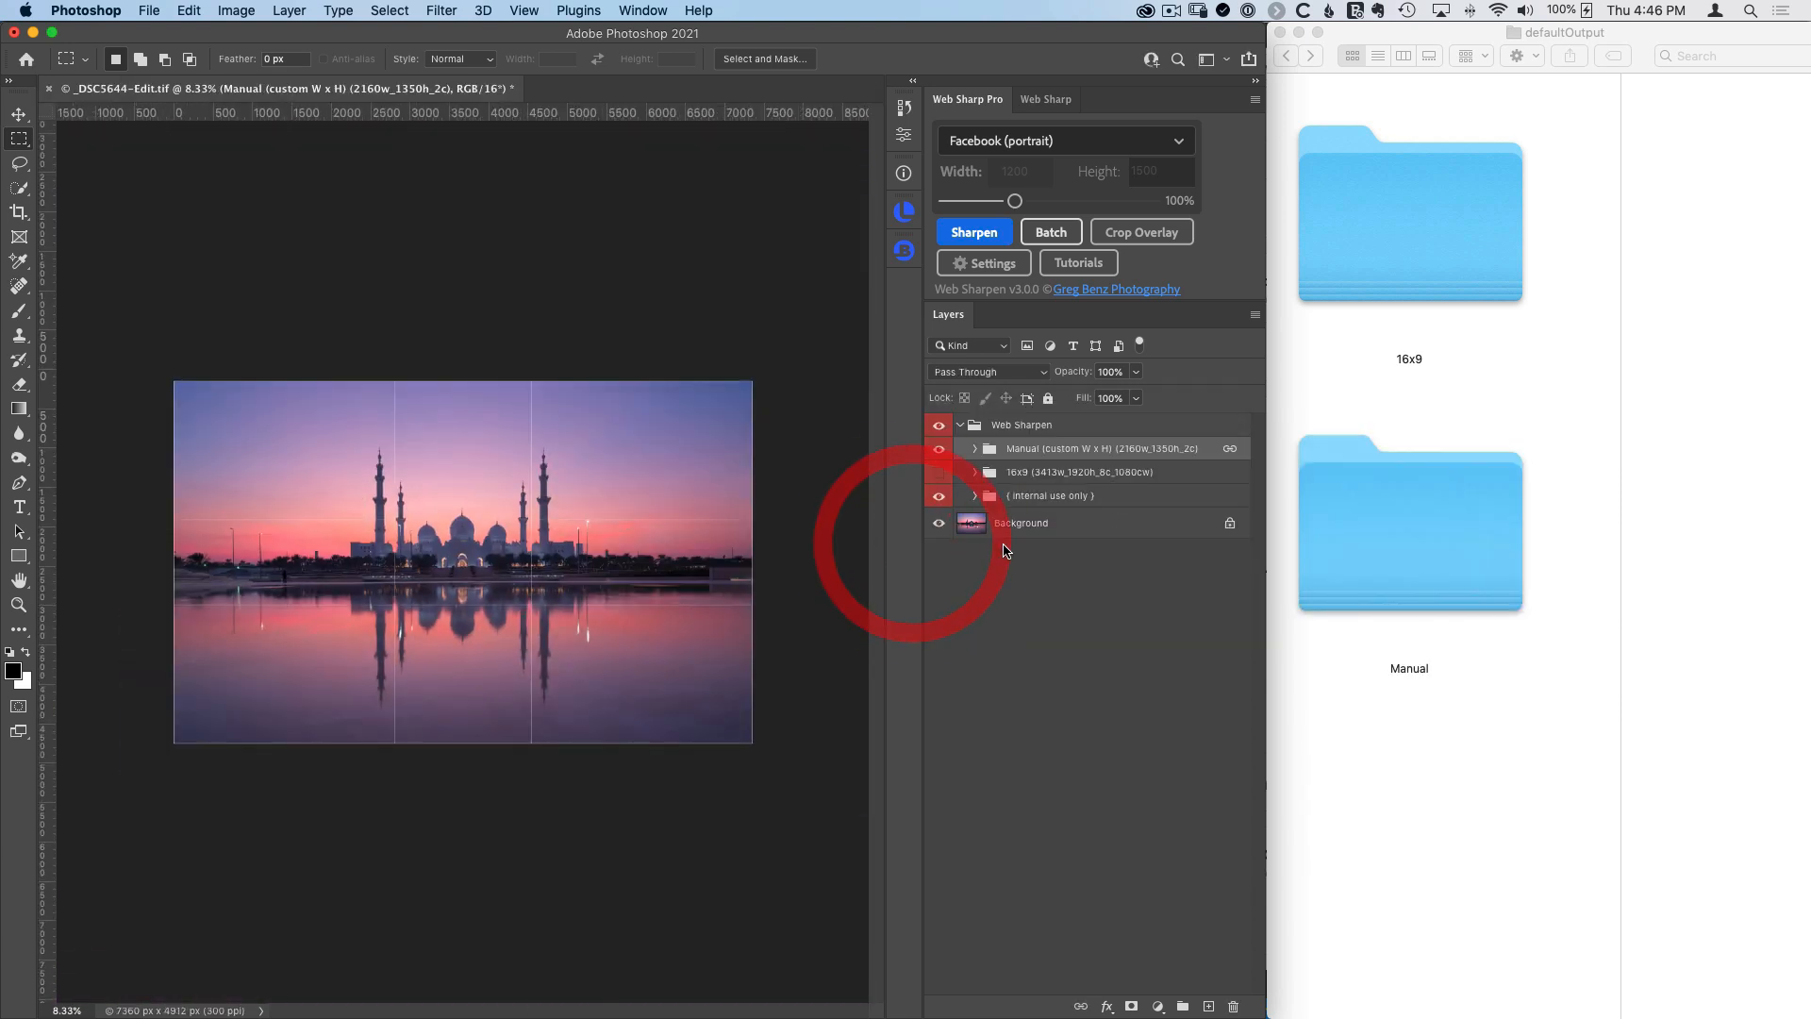
left_click(935, 451)
left_click(936, 451)
left_click(936, 451)
left_click(936, 451)
left_click(935, 455)
left_click(936, 455)
left_click(936, 455)
left_click(936, 454)
left_click(936, 455)
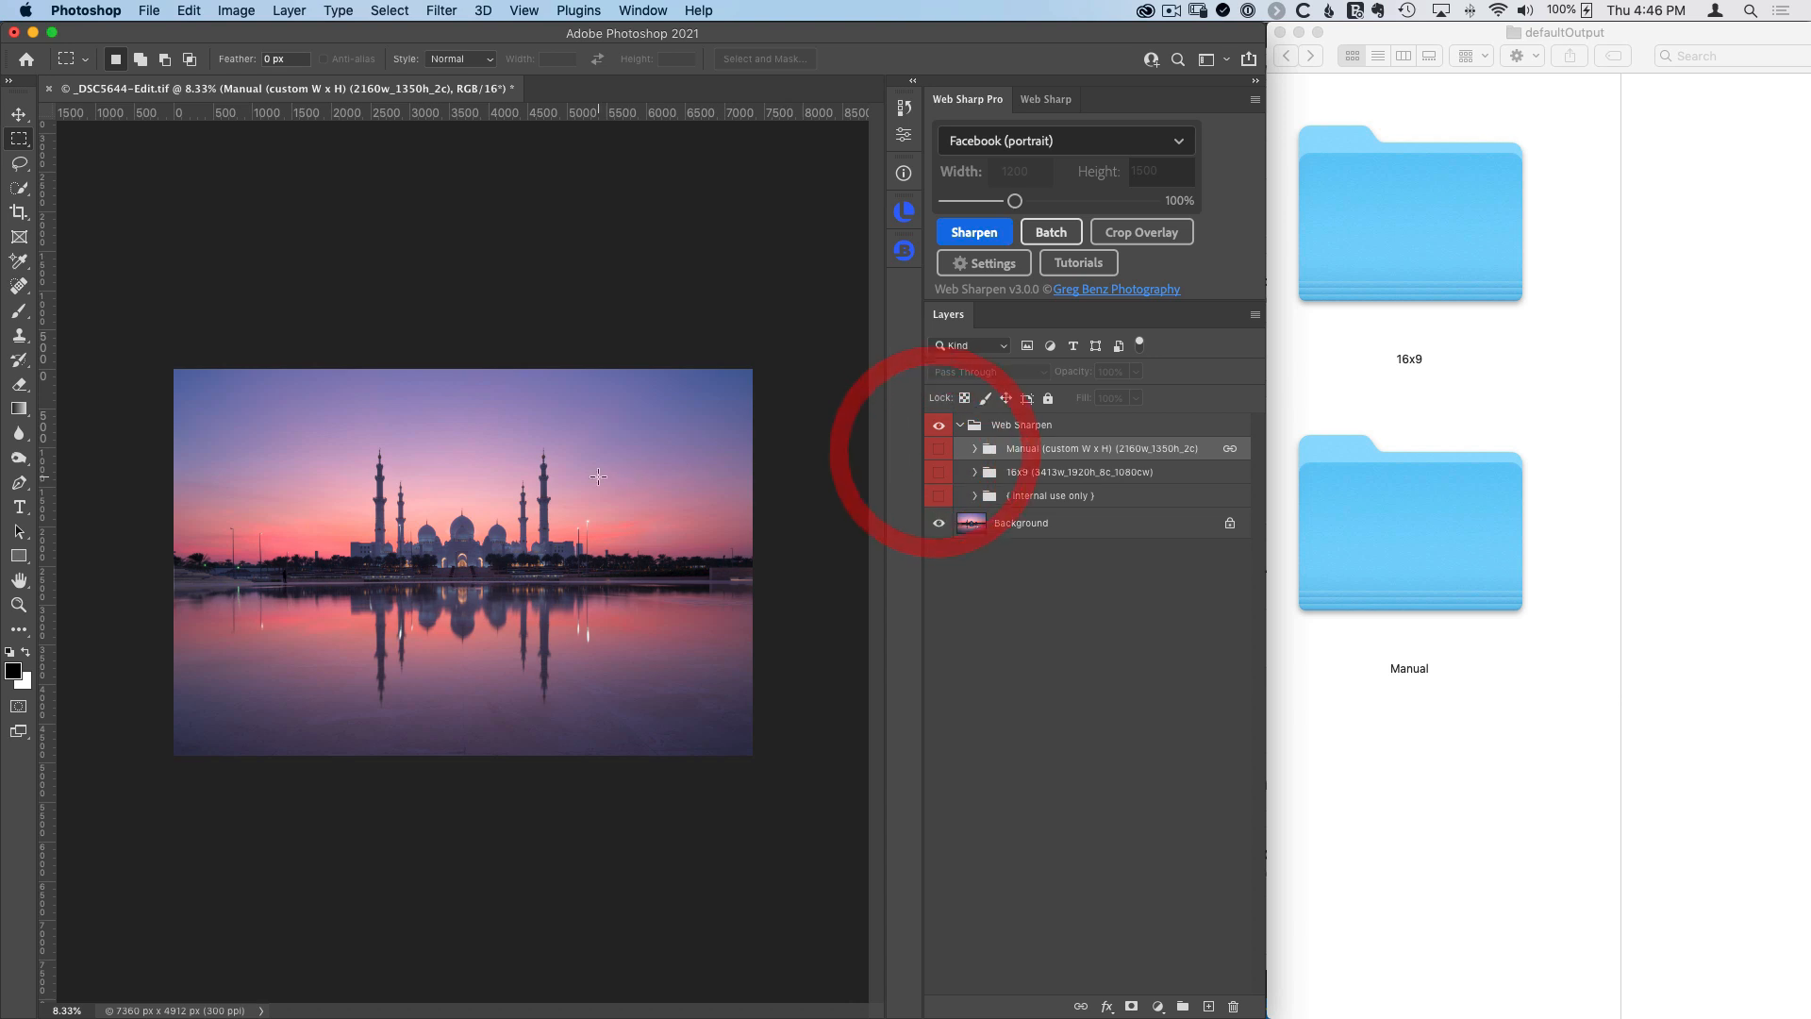
Step: Open the Manual export folder in Finder and compare the col1 and col2 images by alternating between them
left_click(1459, 717)
left_click(1393, 557)
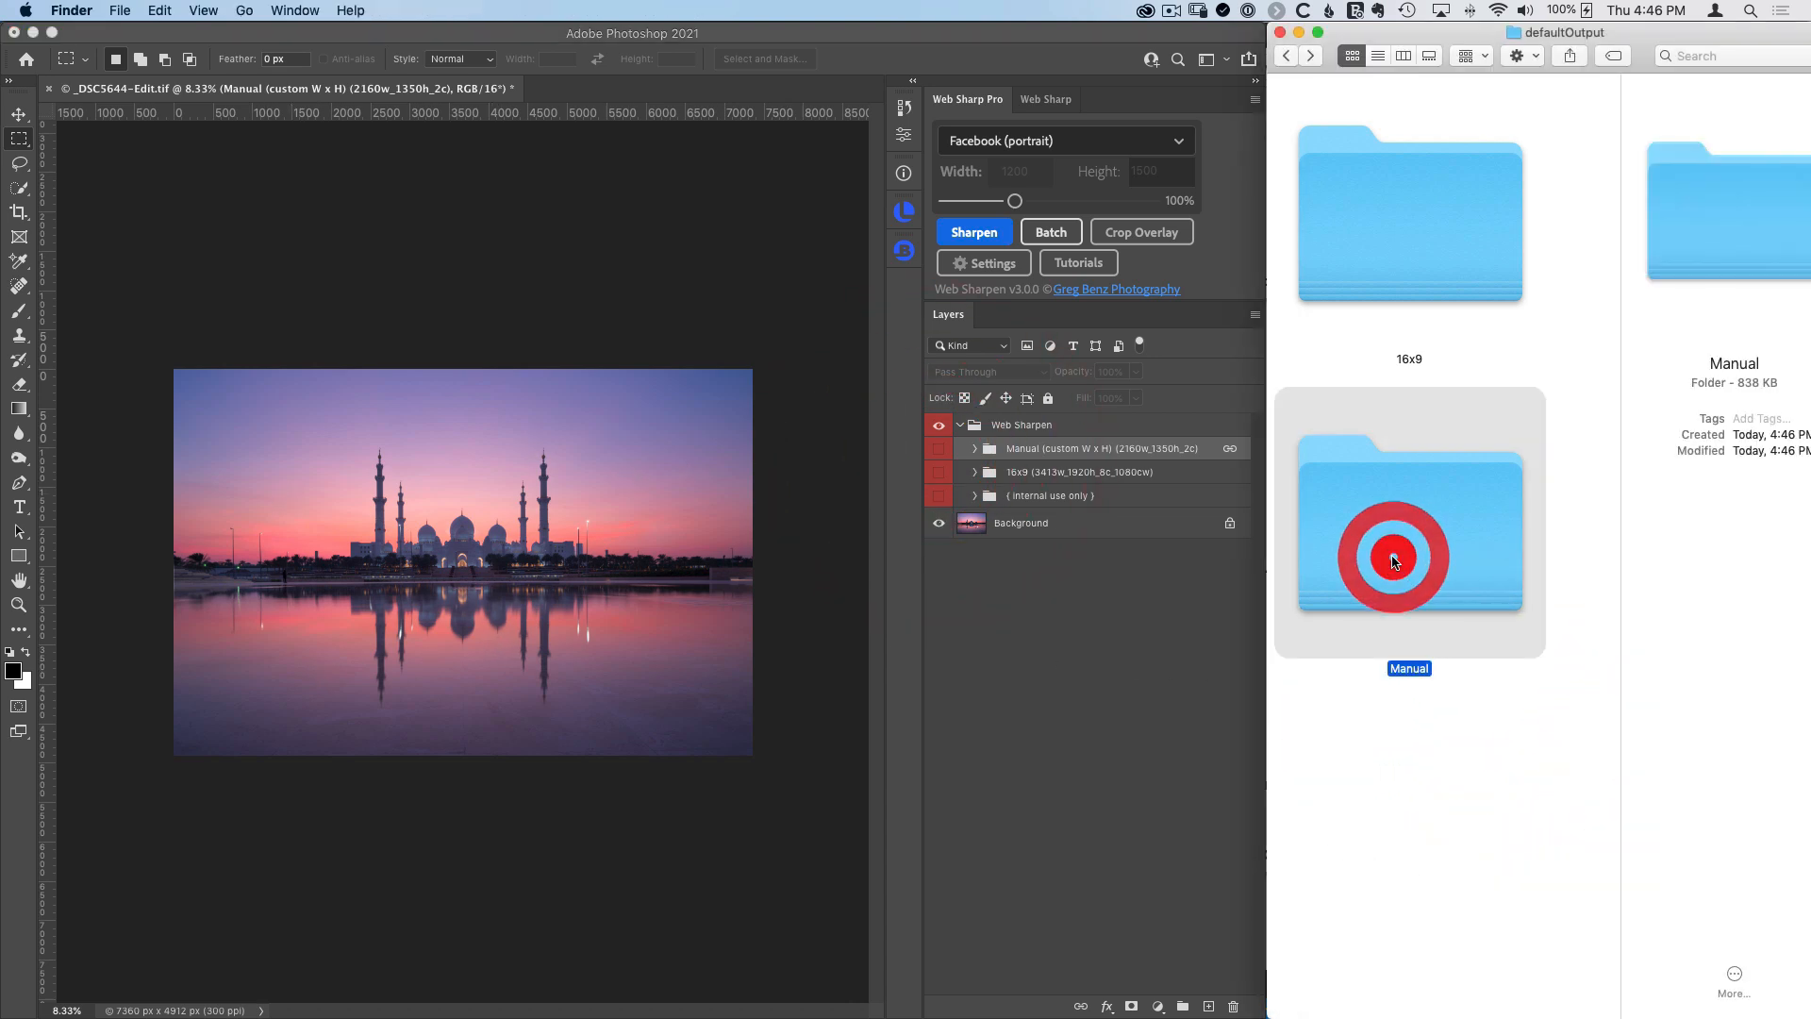
double_click(1394, 559)
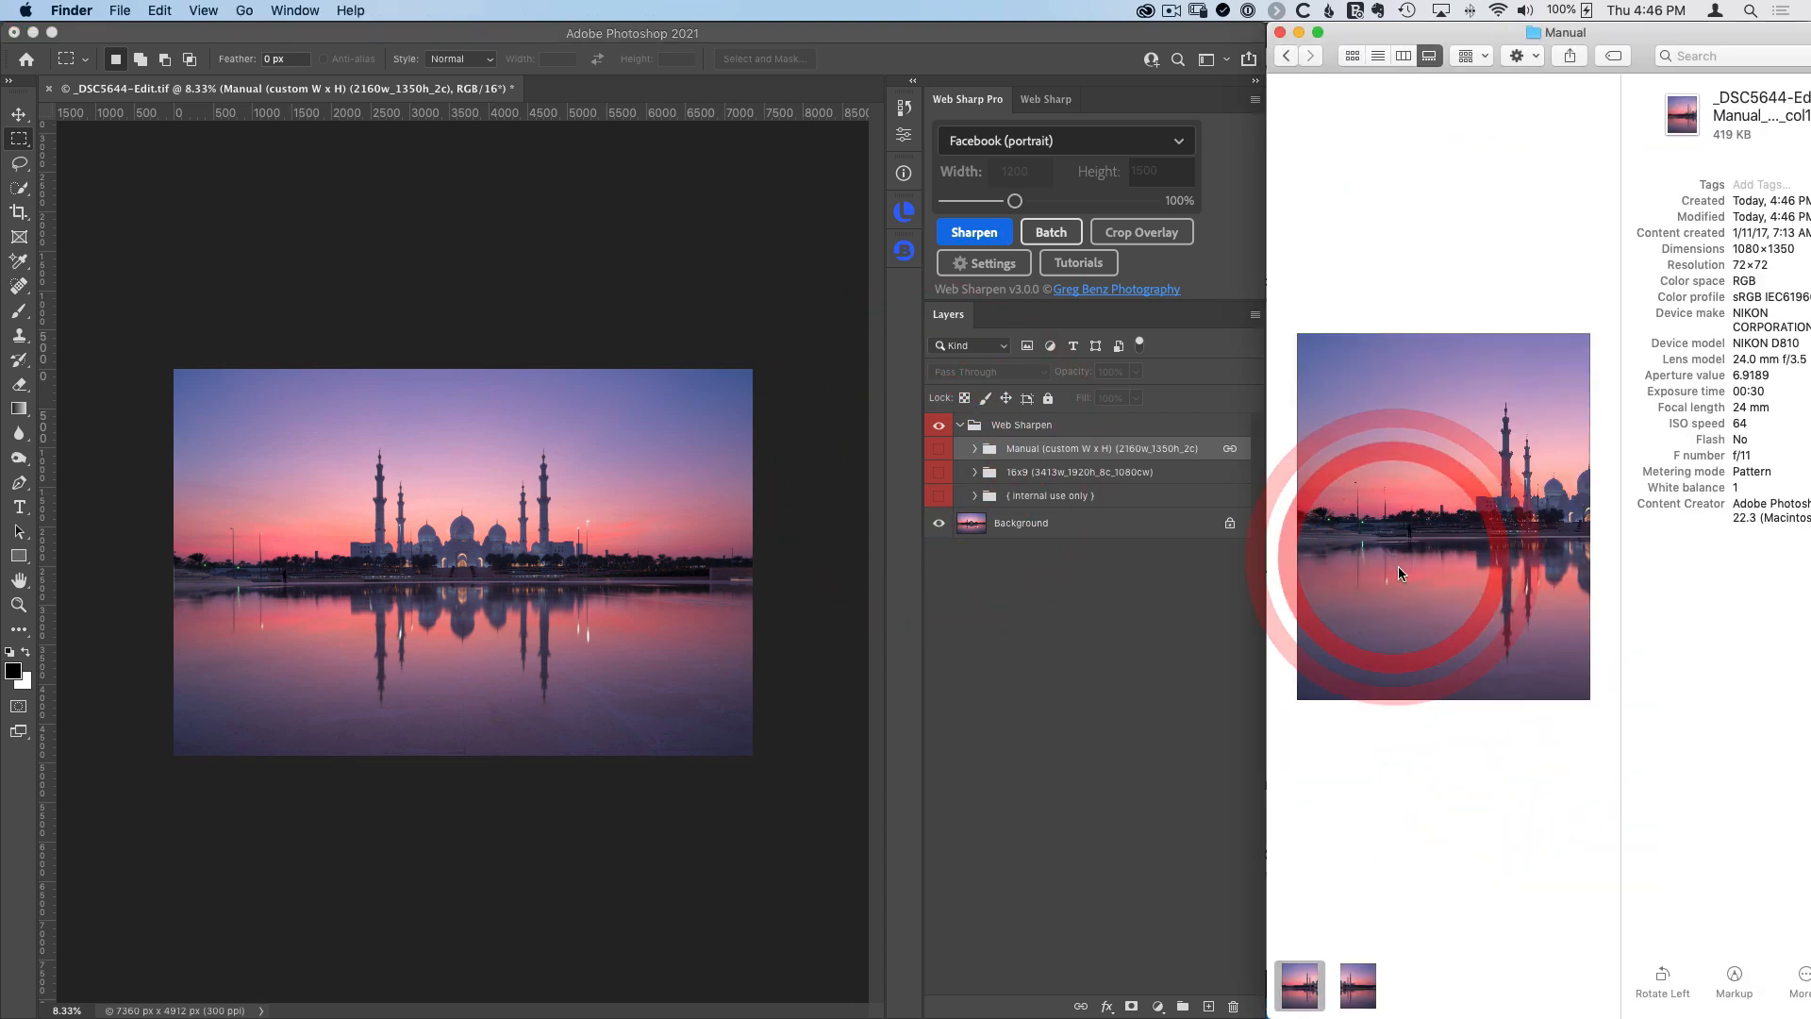
left_click(1356, 992)
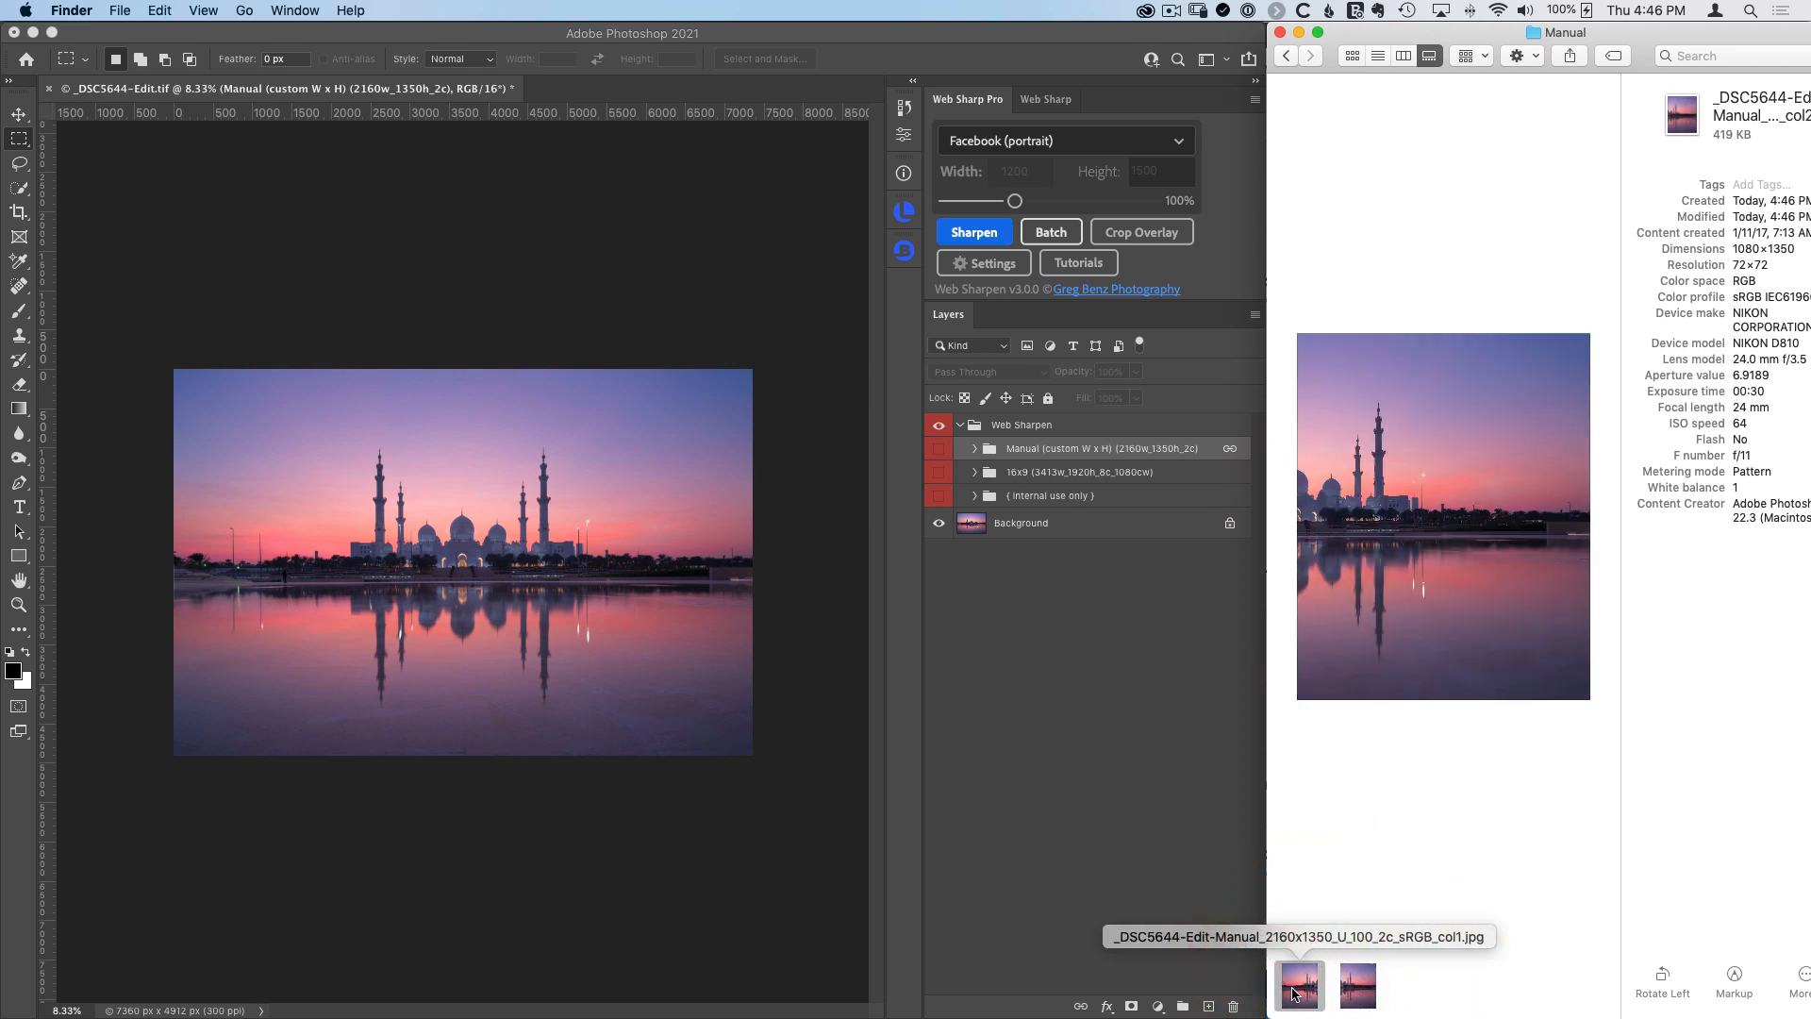
left_click(1356, 992)
left_click(1289, 996)
left_click(1354, 986)
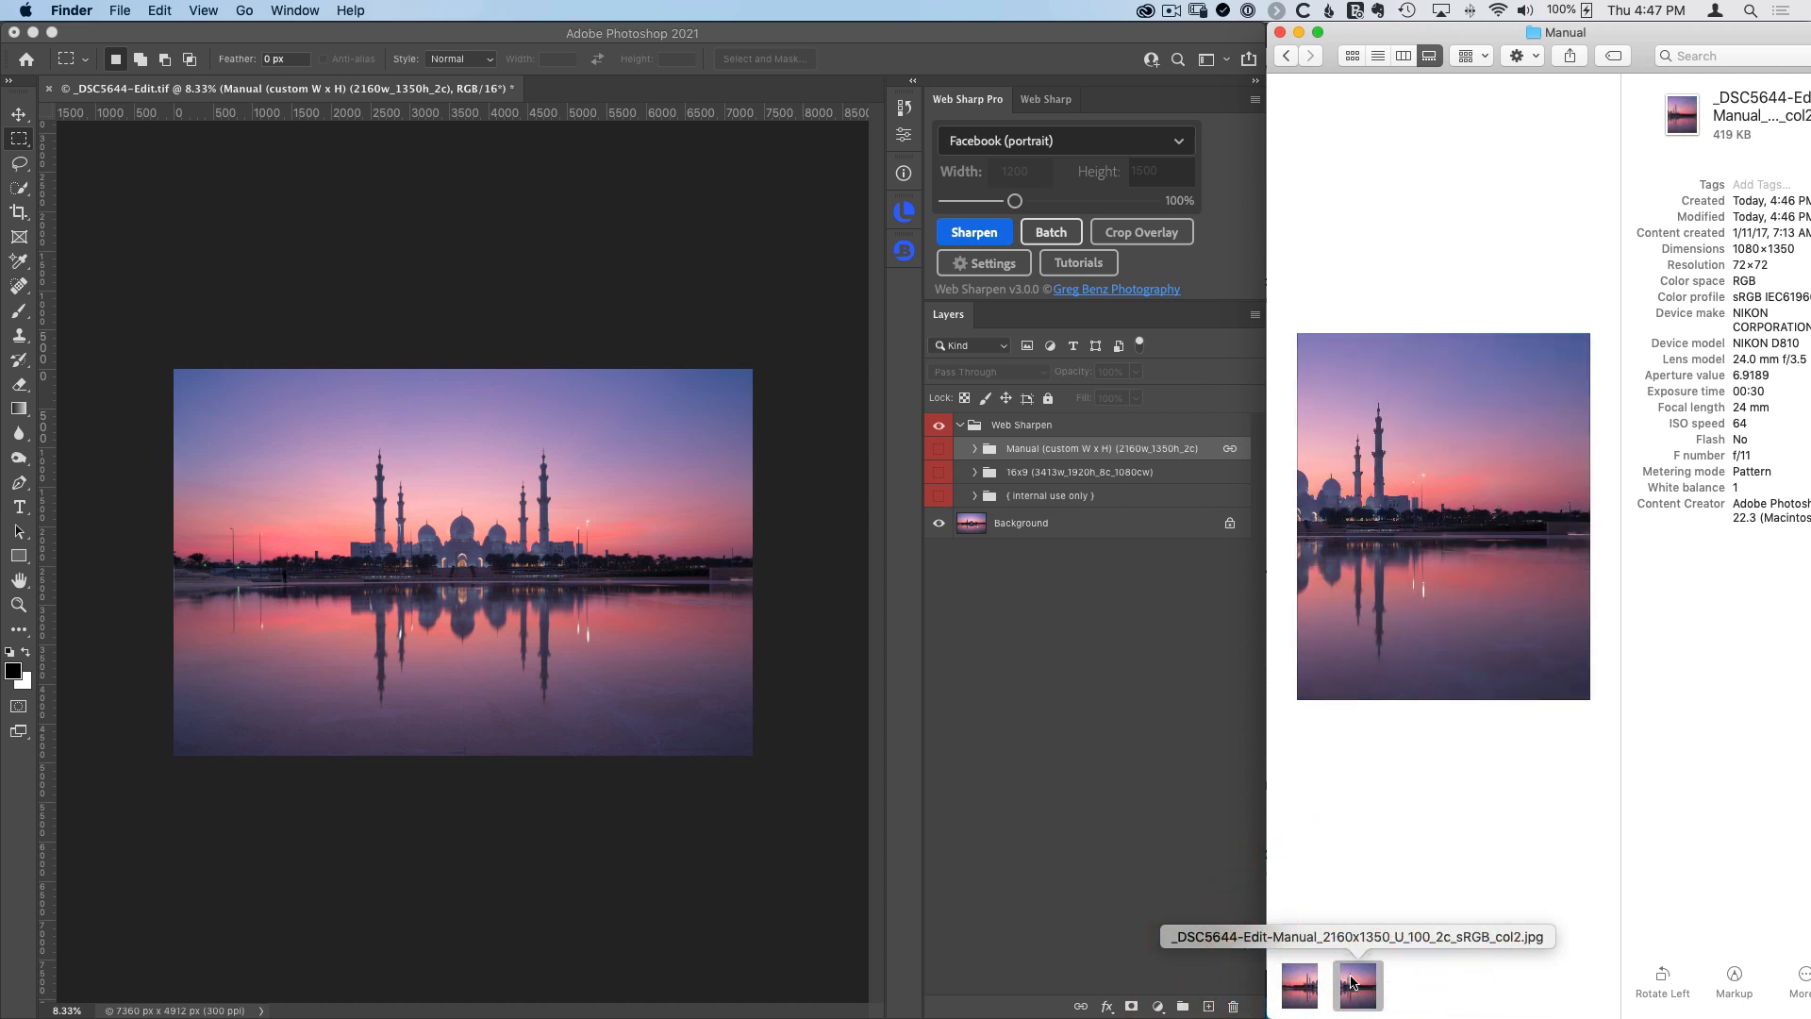
Step: Return to Photoshop, start a new crop overlay template and choose the Fixed Height (keep full image) preset
left_click(1222, 273)
left_click(1169, 236)
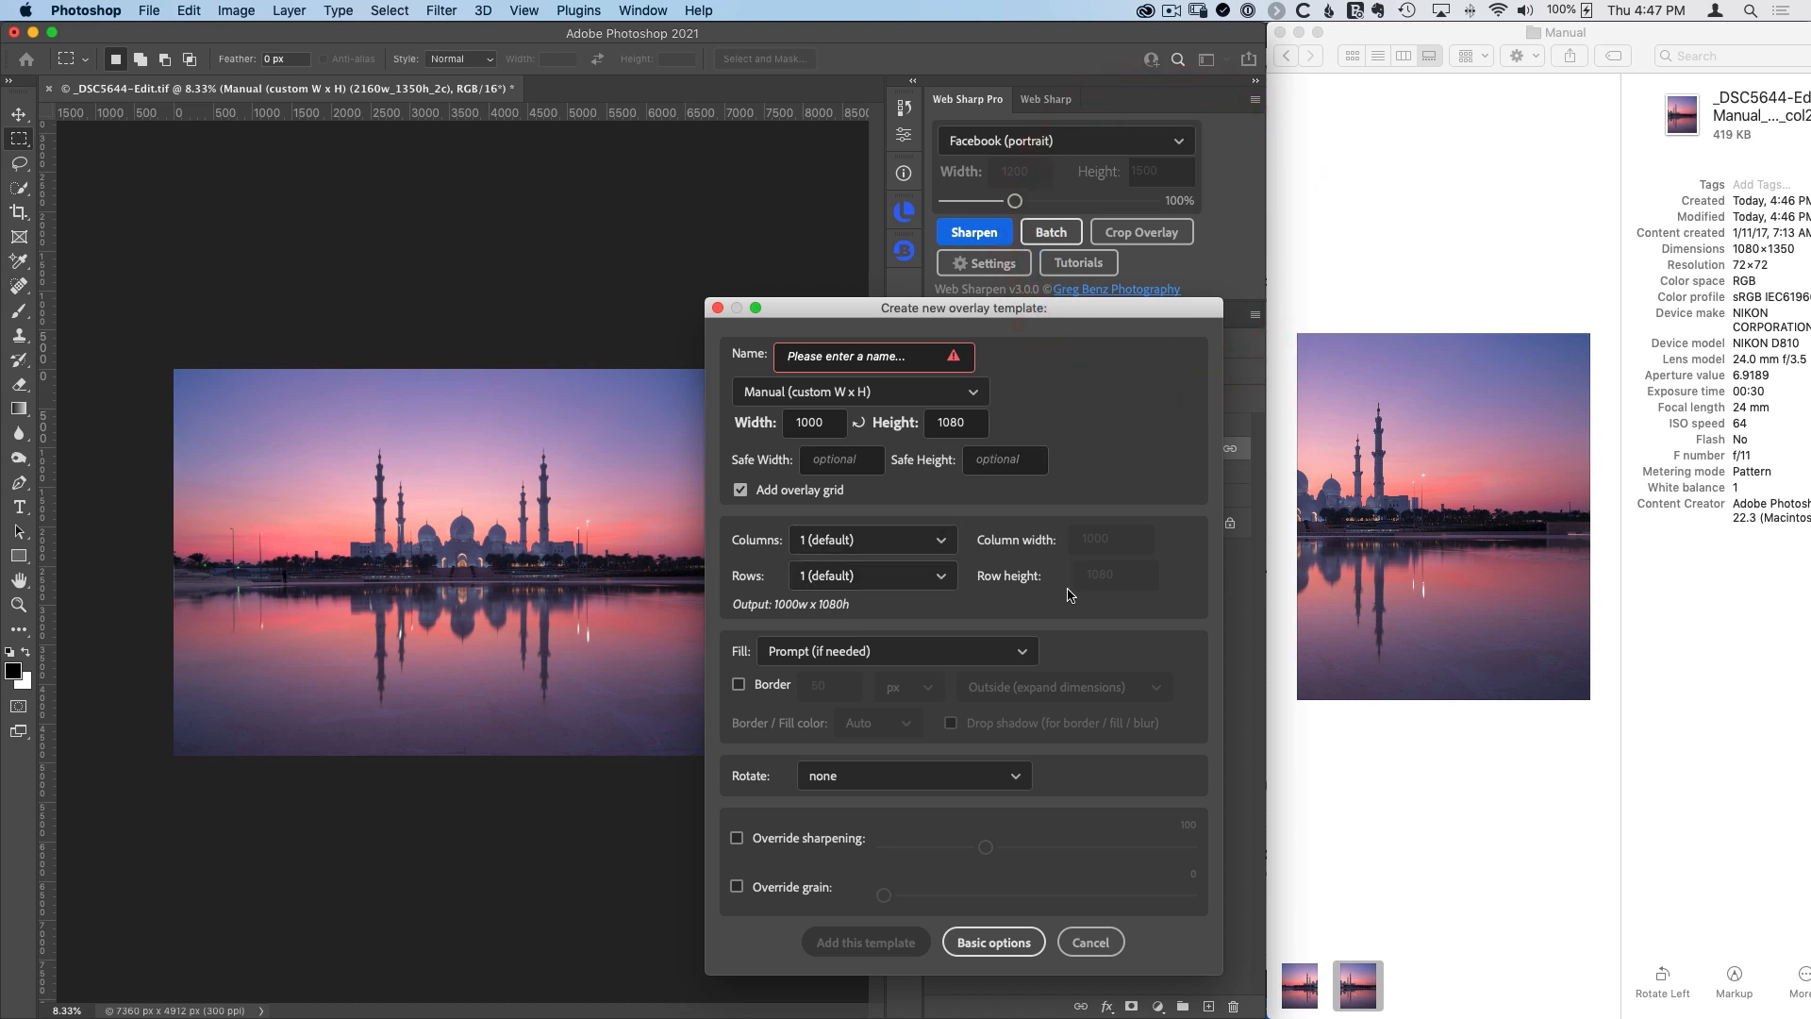
left_click(973, 392)
left_click(849, 555)
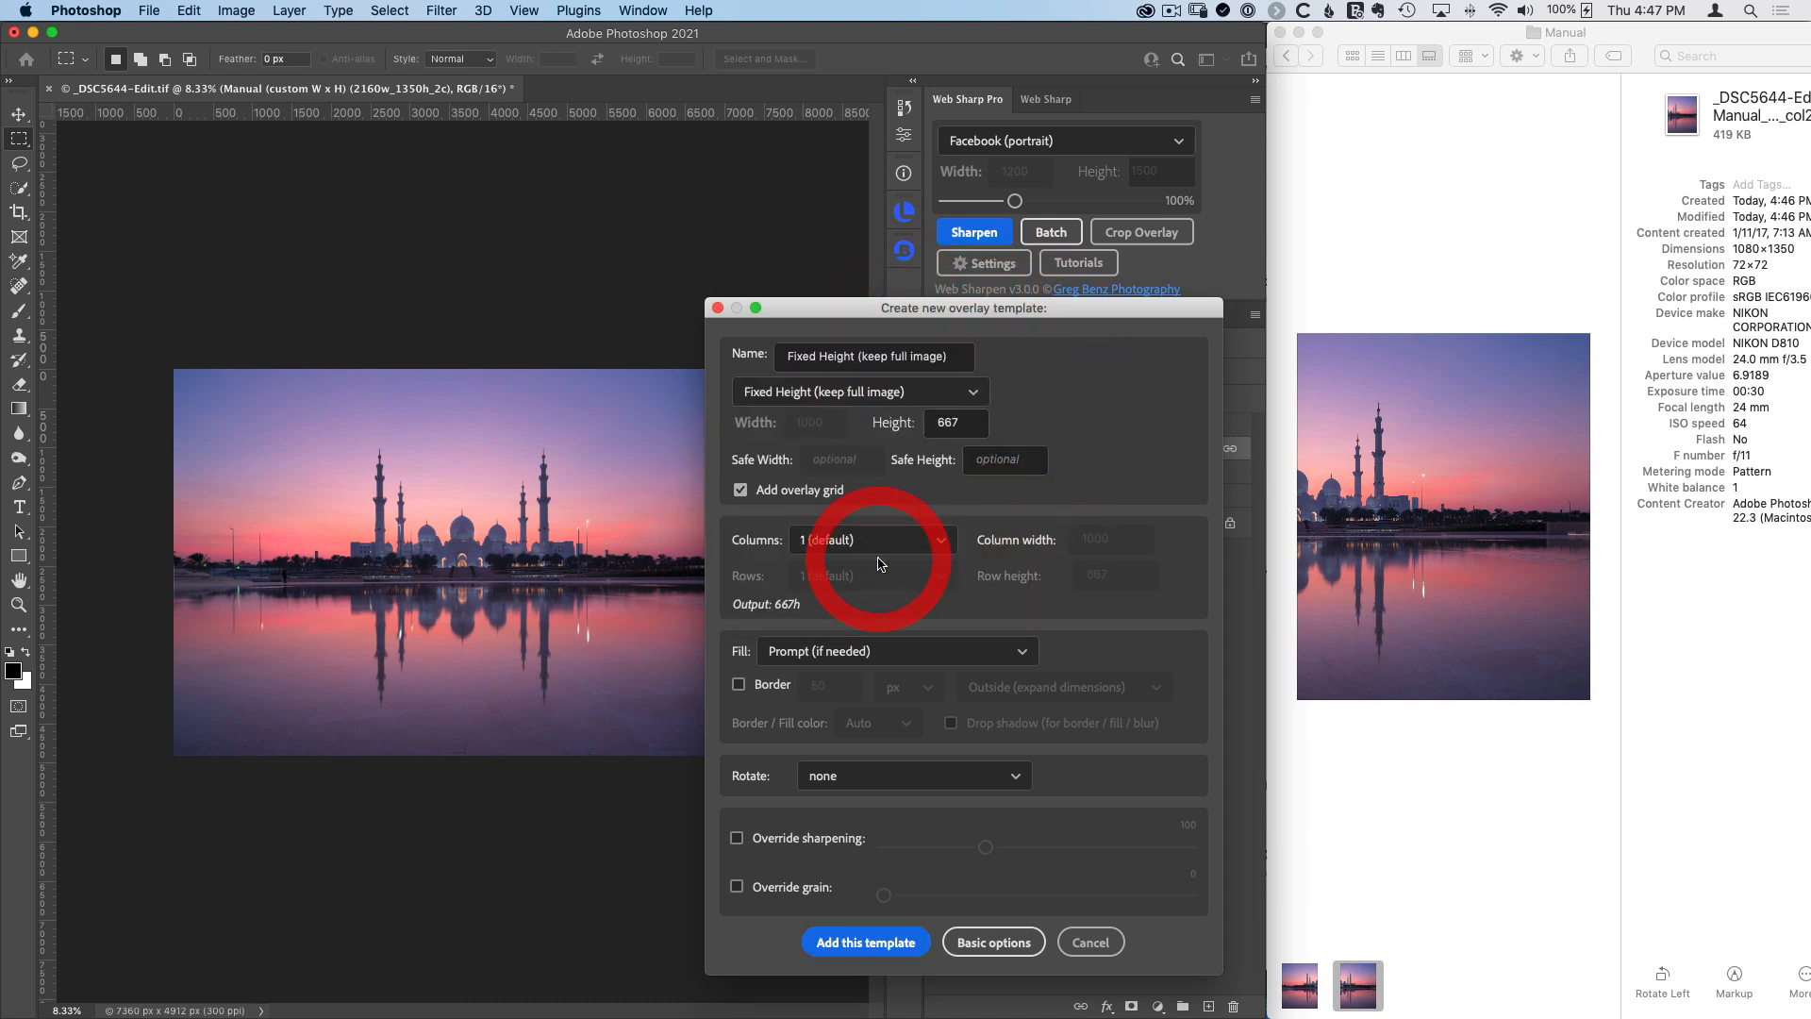